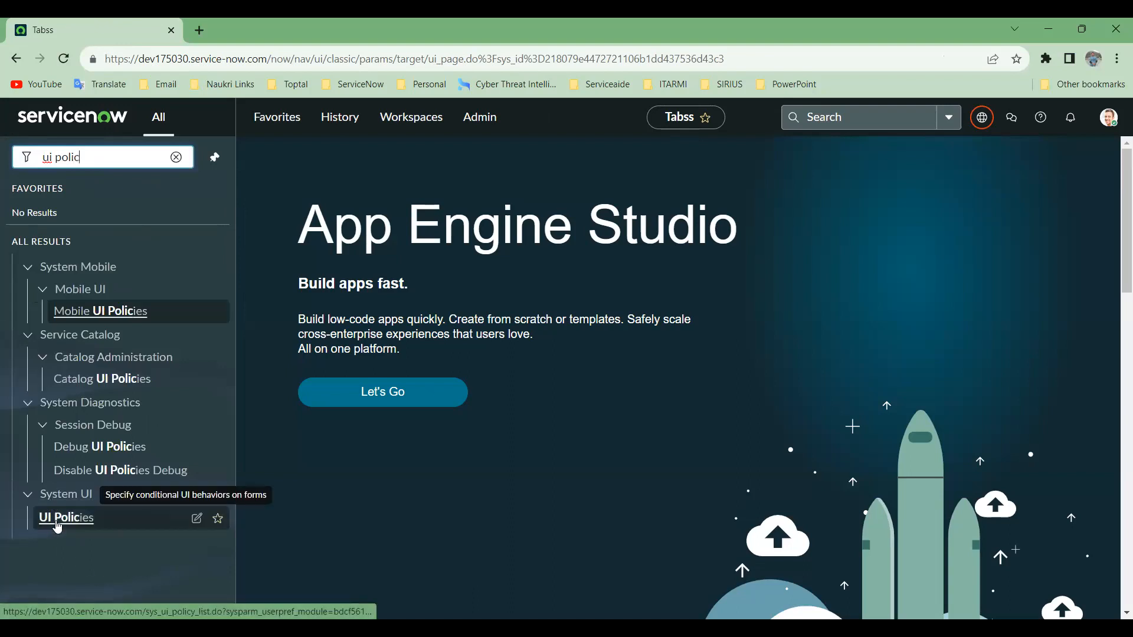
Open the System UI module's UI Policies list in a new browser tab.
middle_click(57, 526)
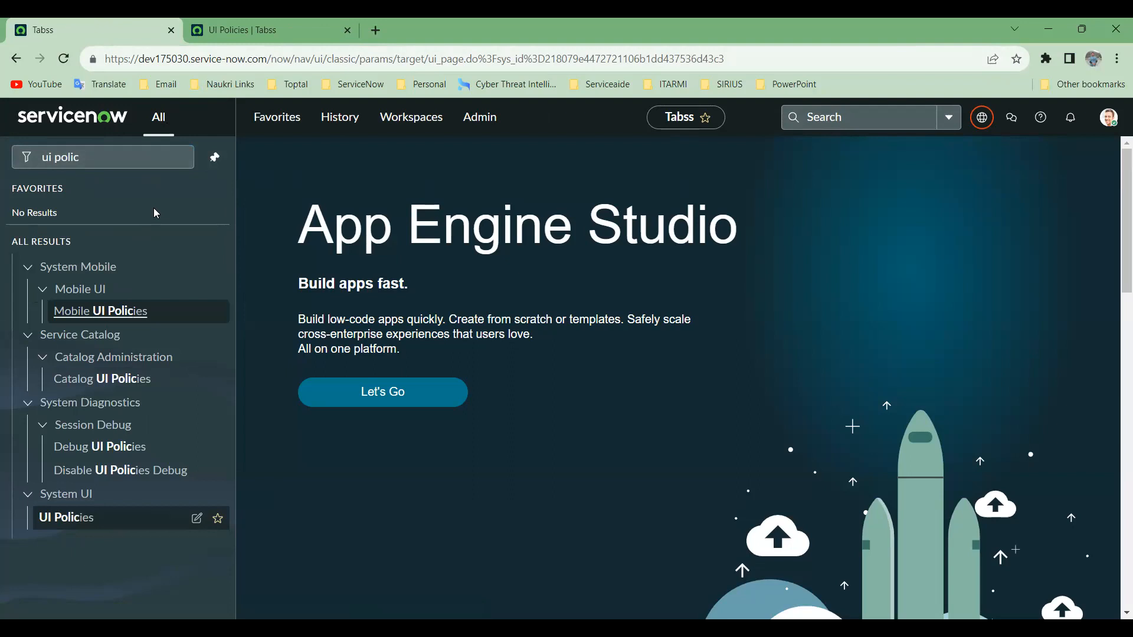
left_click(111, 156)
type("incident")
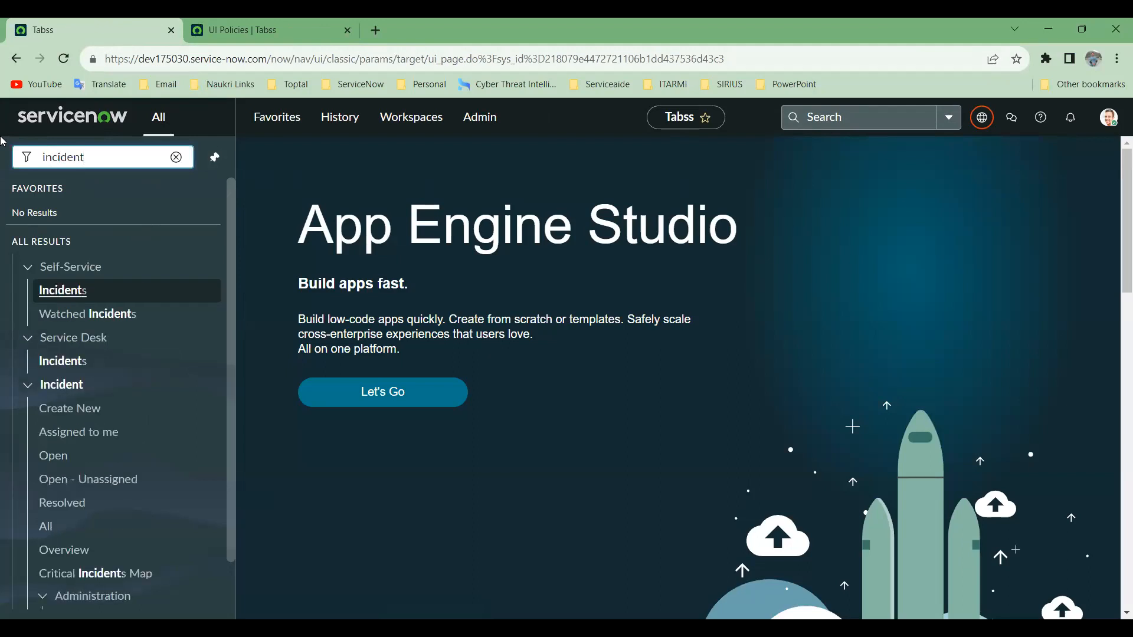
scroll(85, 470, "down", 1)
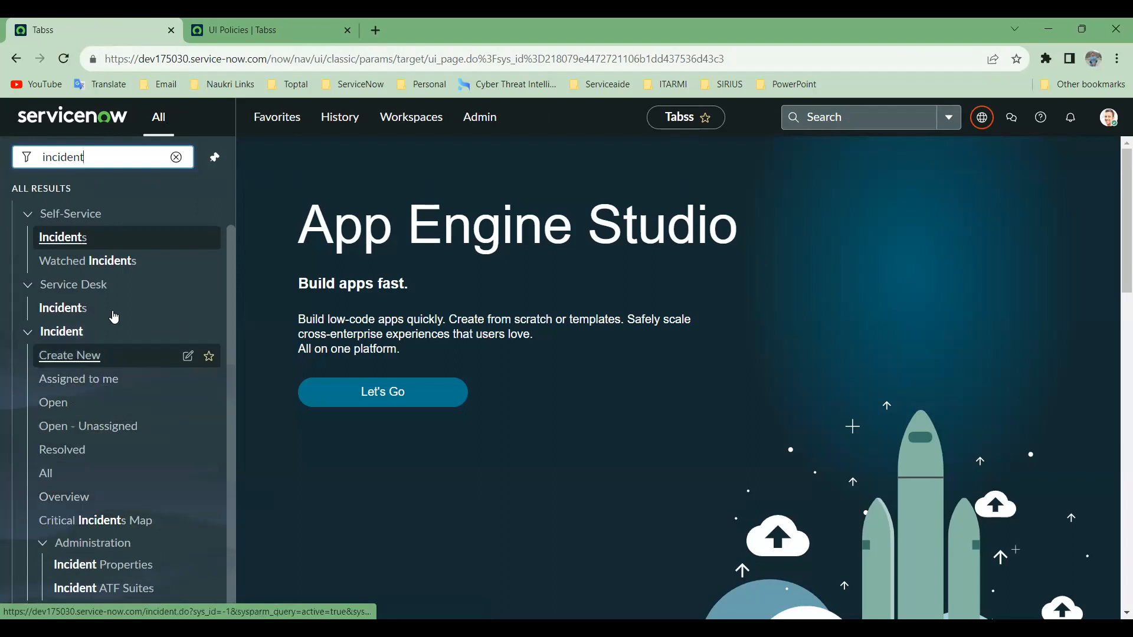
double_click(45, 153)
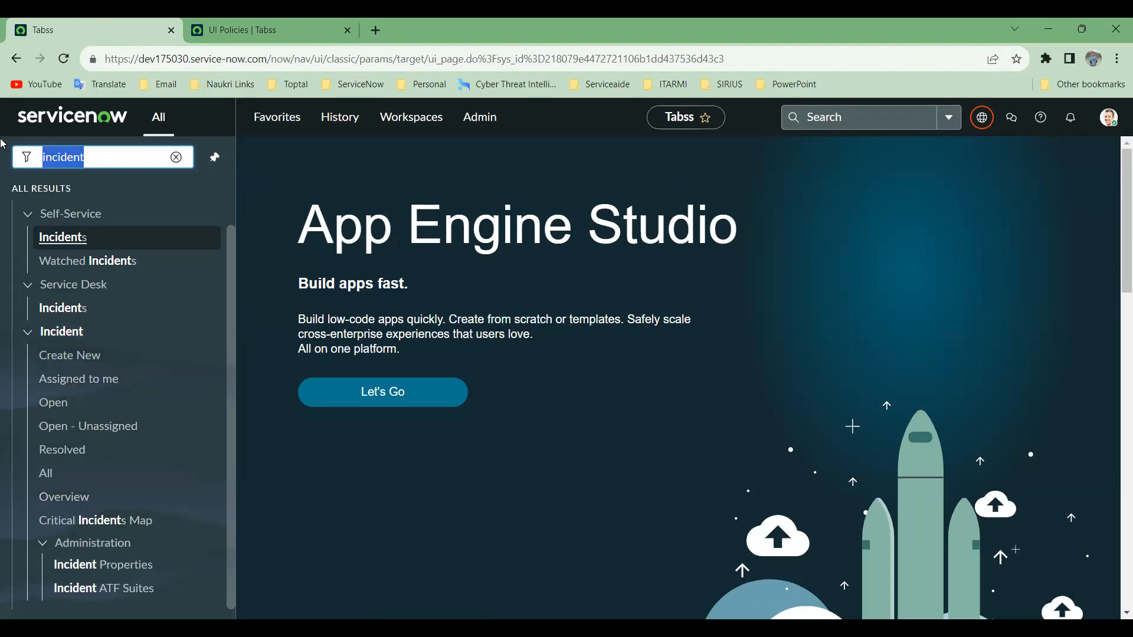
type("fo")
key("BackSpace")
key("BackSpace")
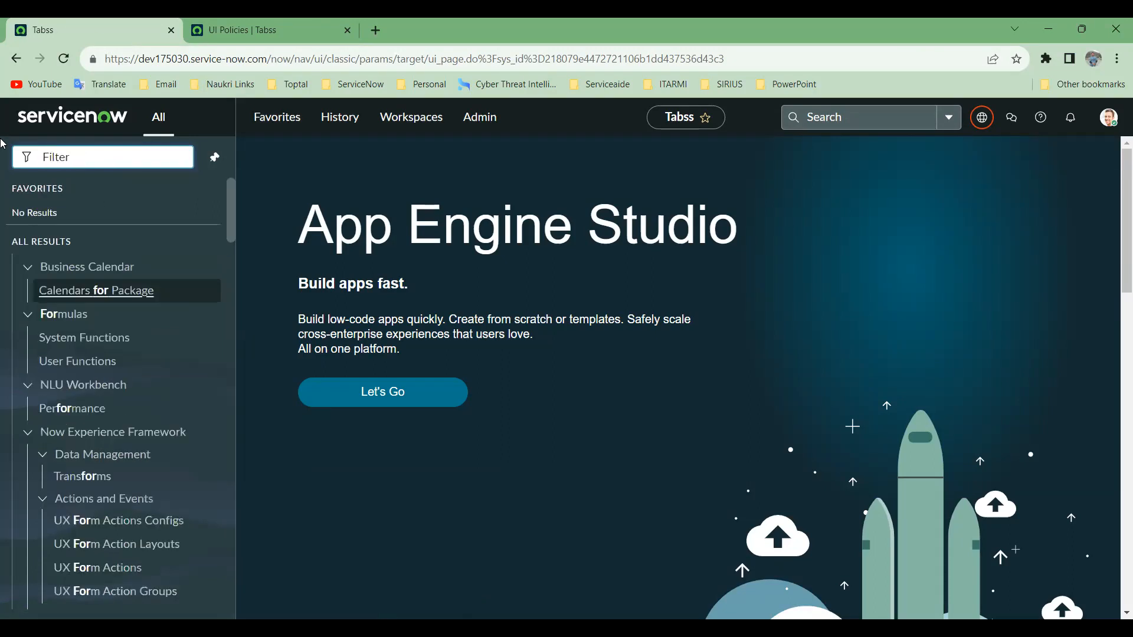
Filter the navigator for "problem" and open the list of open problems in a new browser tab.
type("pr")
type("o")
key("BackSpace")
type("roblem")
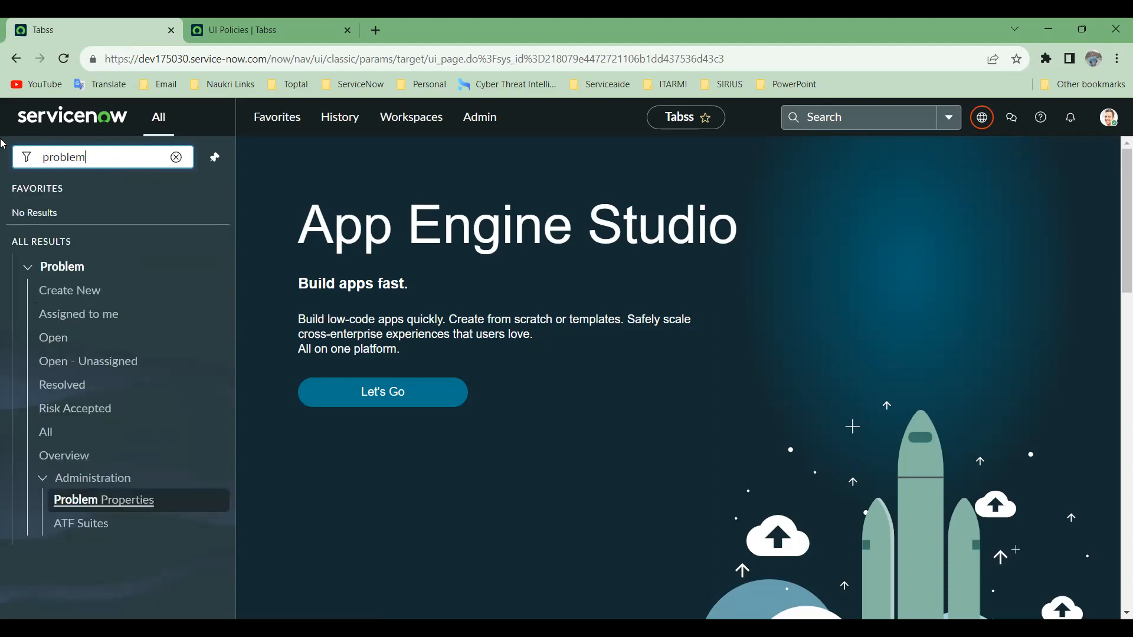
left_click(65, 338)
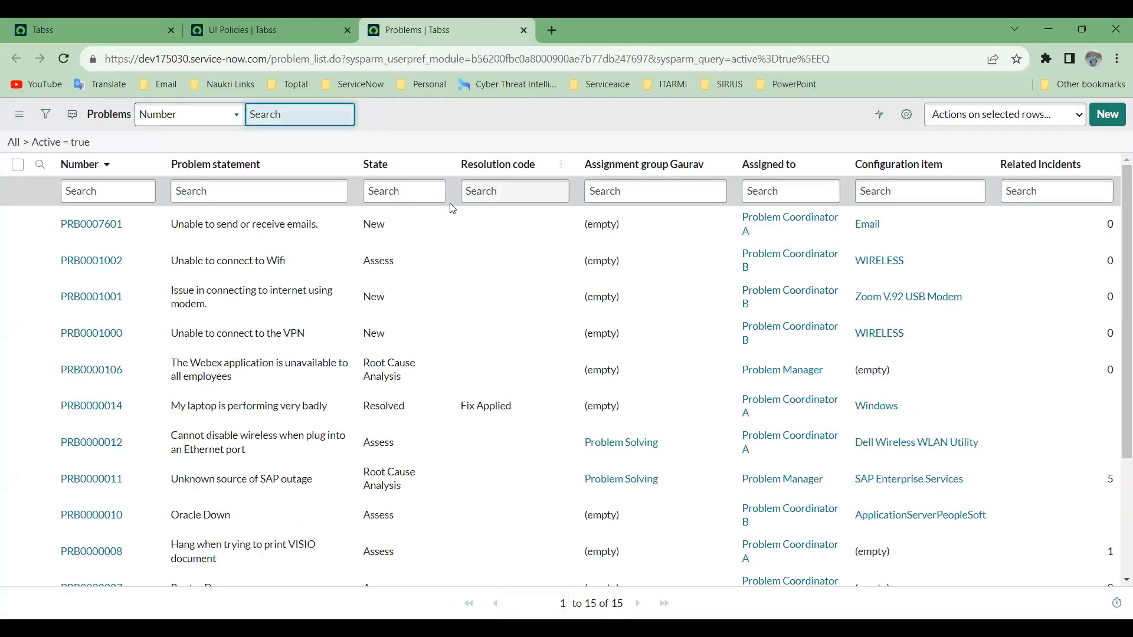
Open the problem record "Unable to send or receive emails." and look over its form.
left_click(78, 225)
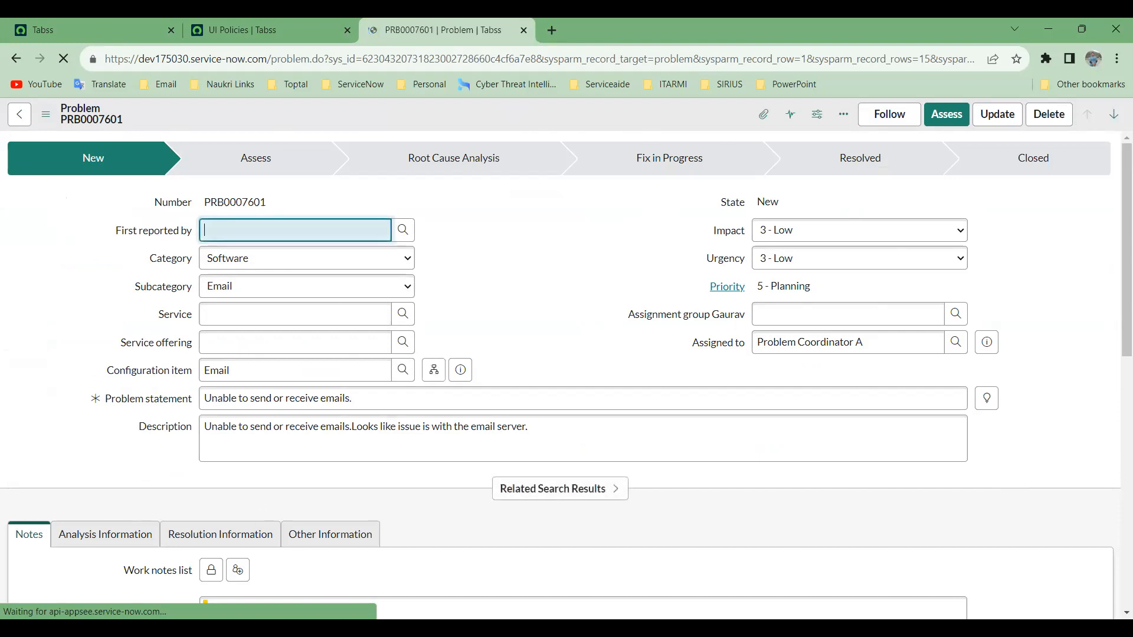
scroll(465, 324, "down", 2)
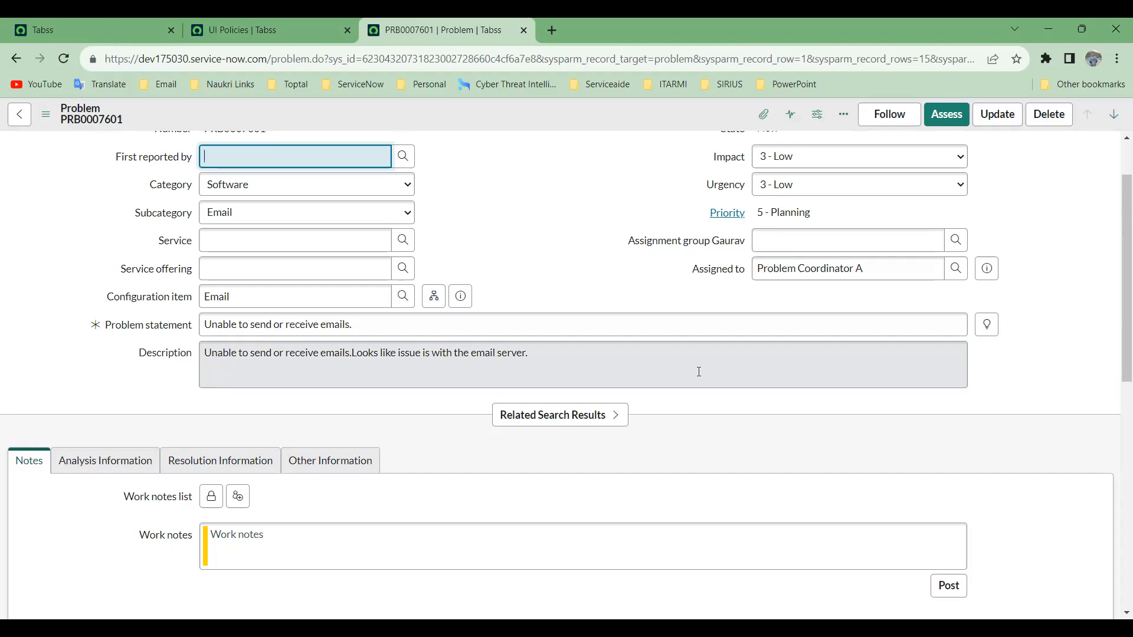
right_click(571, 116)
left_click(225, 27)
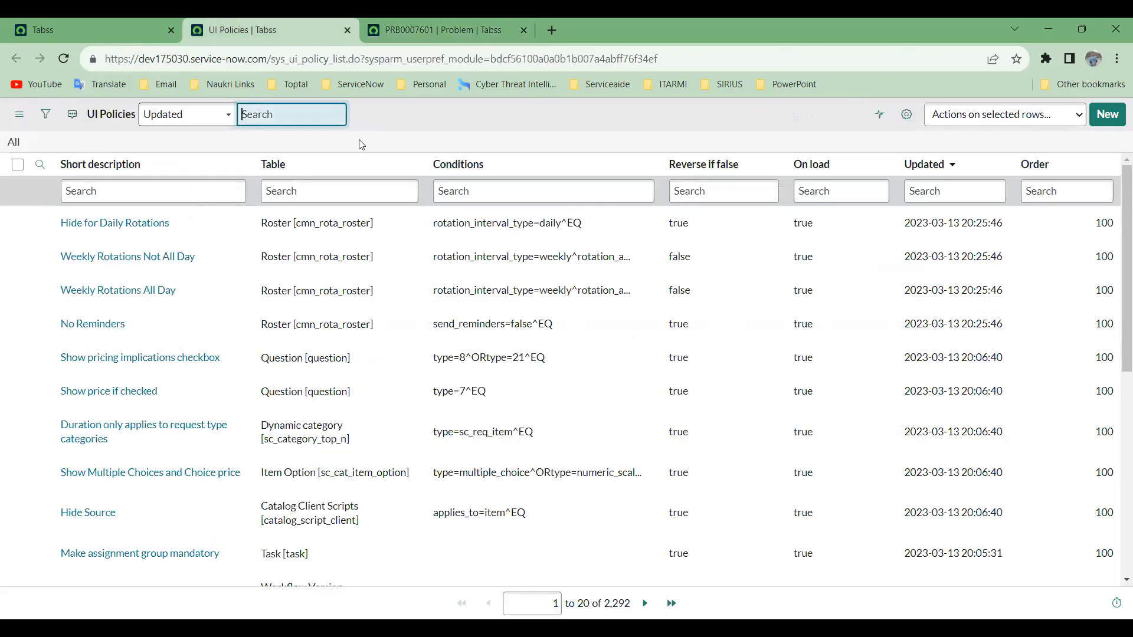
left_click(452, 33)
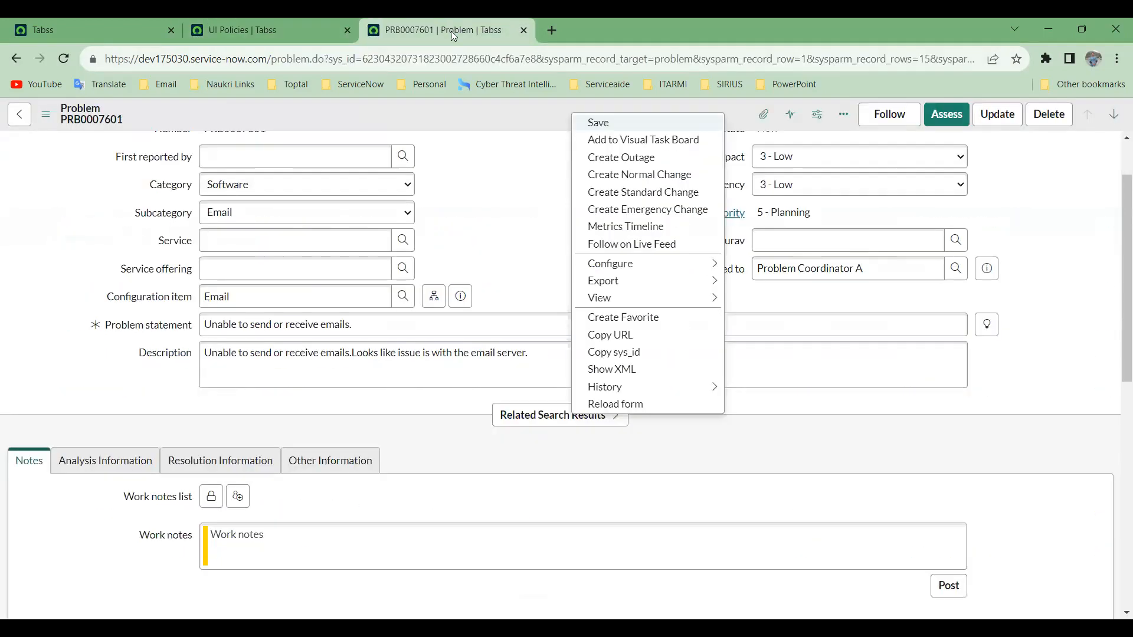
left_click(505, 225)
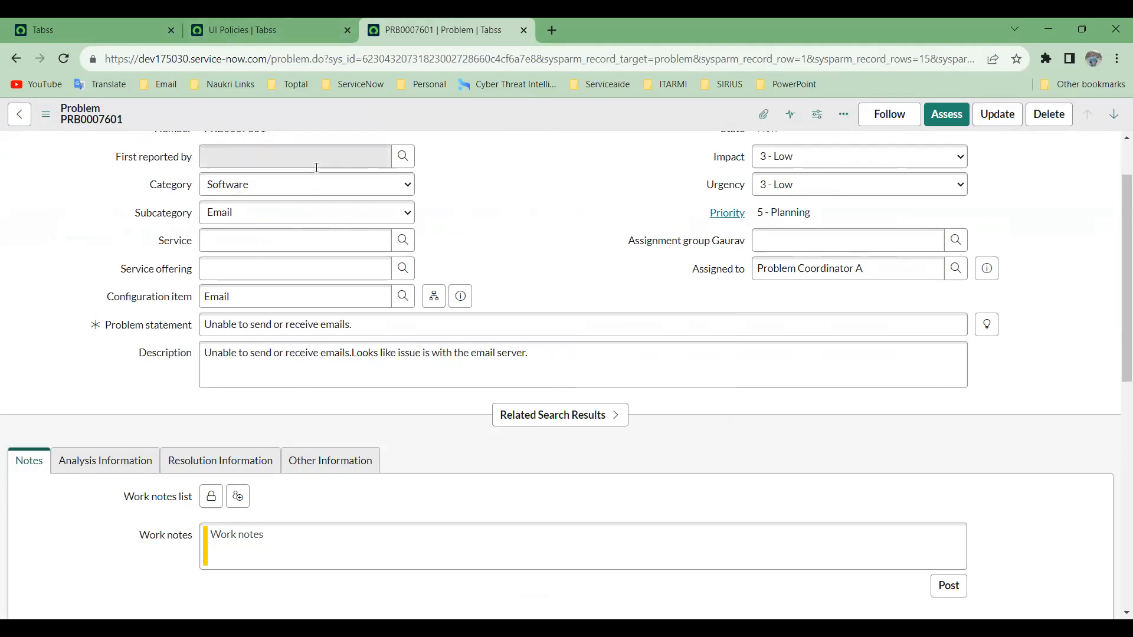
right_click(517, 120)
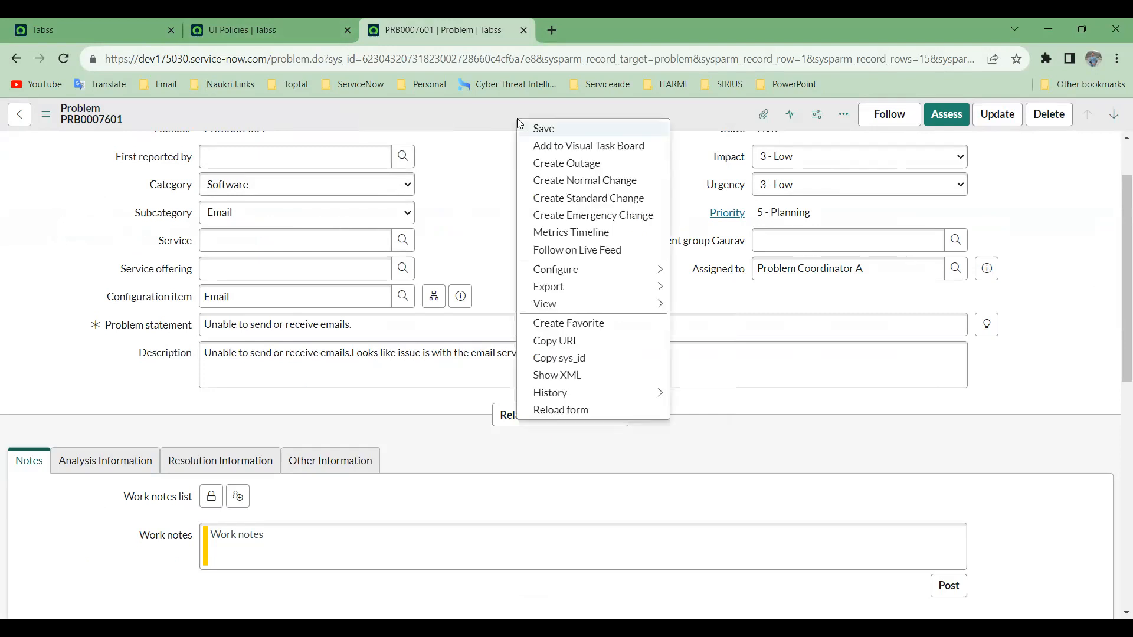
mouse_move(608, 275)
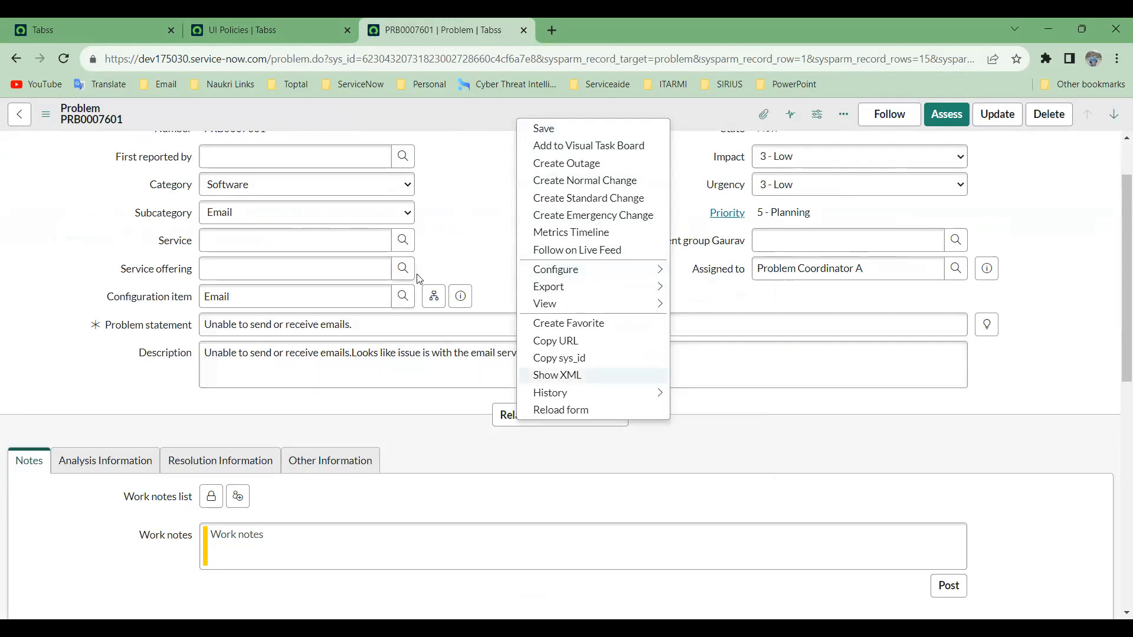
left_click(448, 222)
Open the UI policies configured for the problem form.
right_click(510, 112)
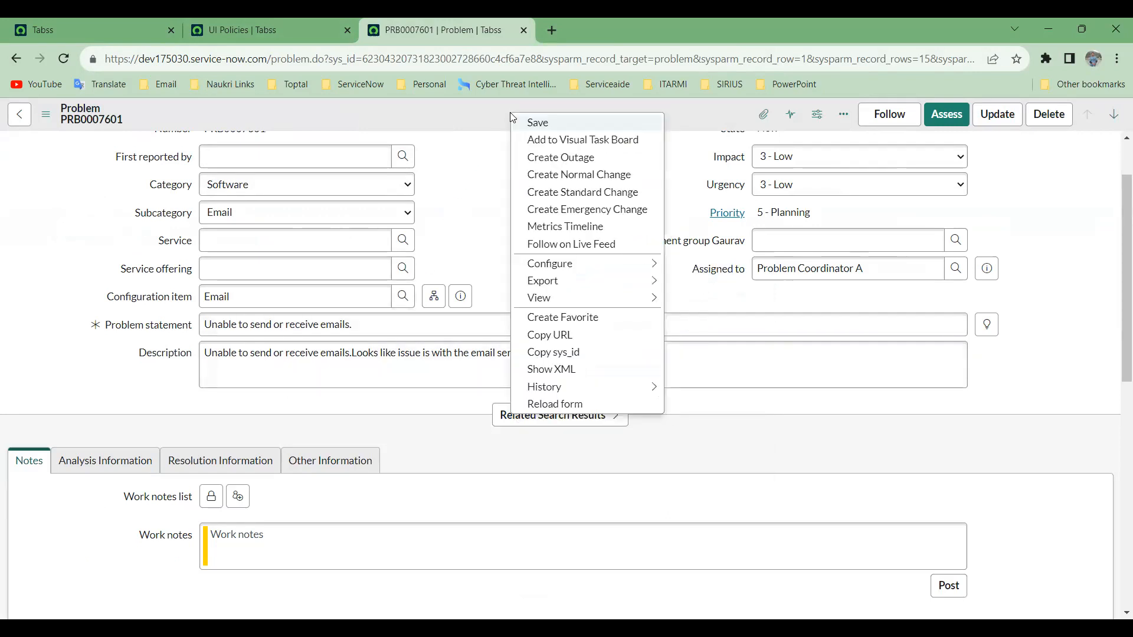
mouse_move(574, 265)
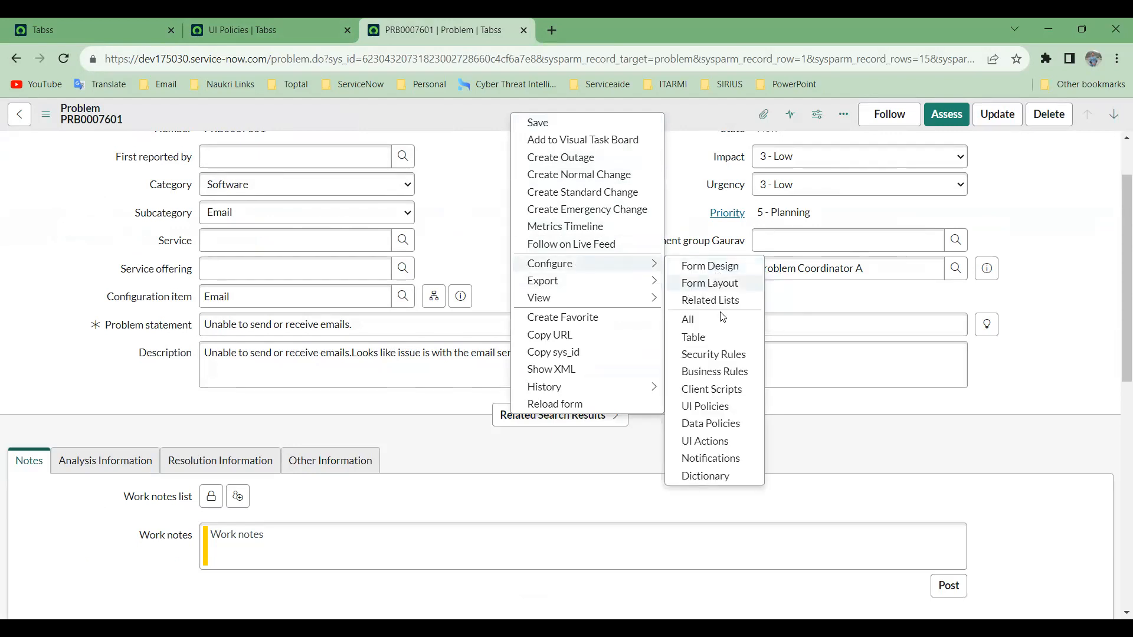
left_click(715, 408)
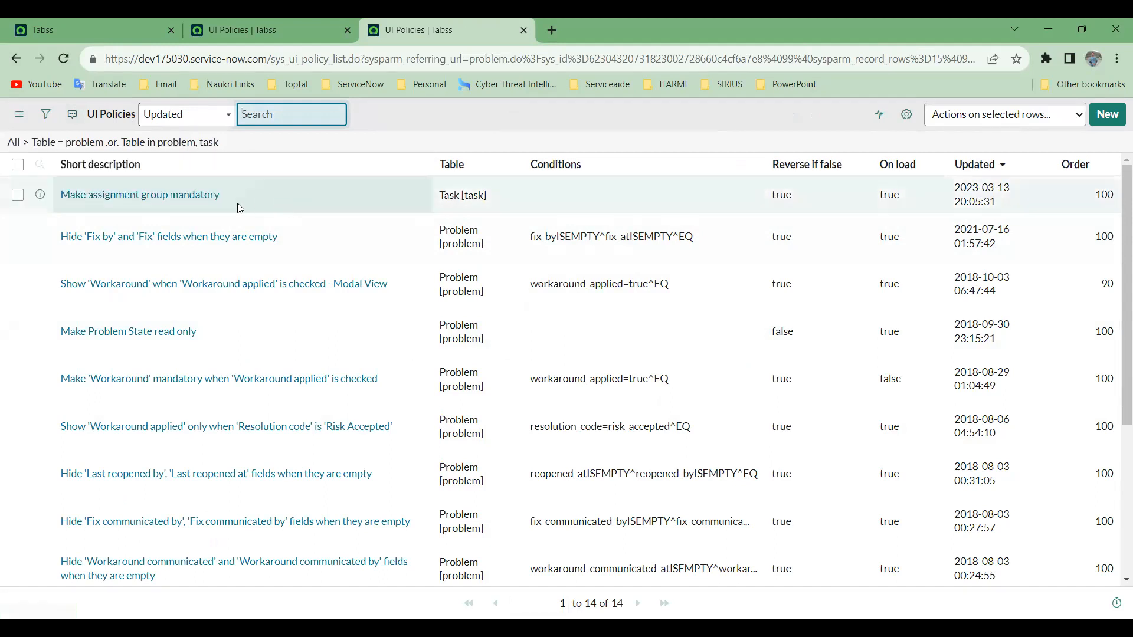
Open the "Make assignment group mandatory" UI policy and review its table, conditions and policy actions.
left_click(108, 202)
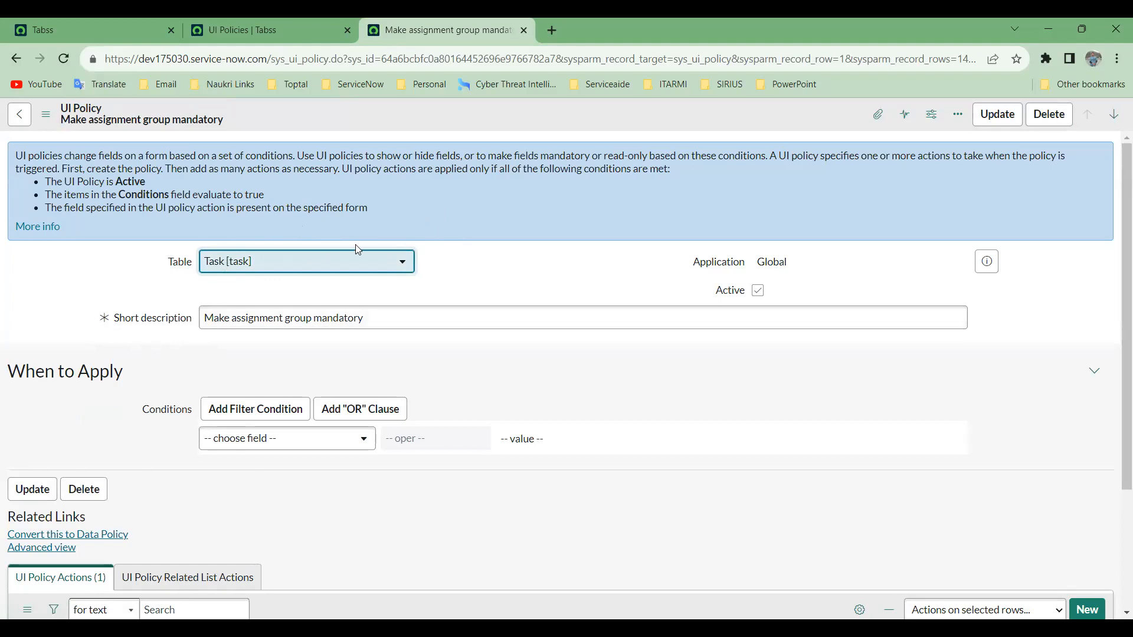
scroll(453, 363, "down", 1)
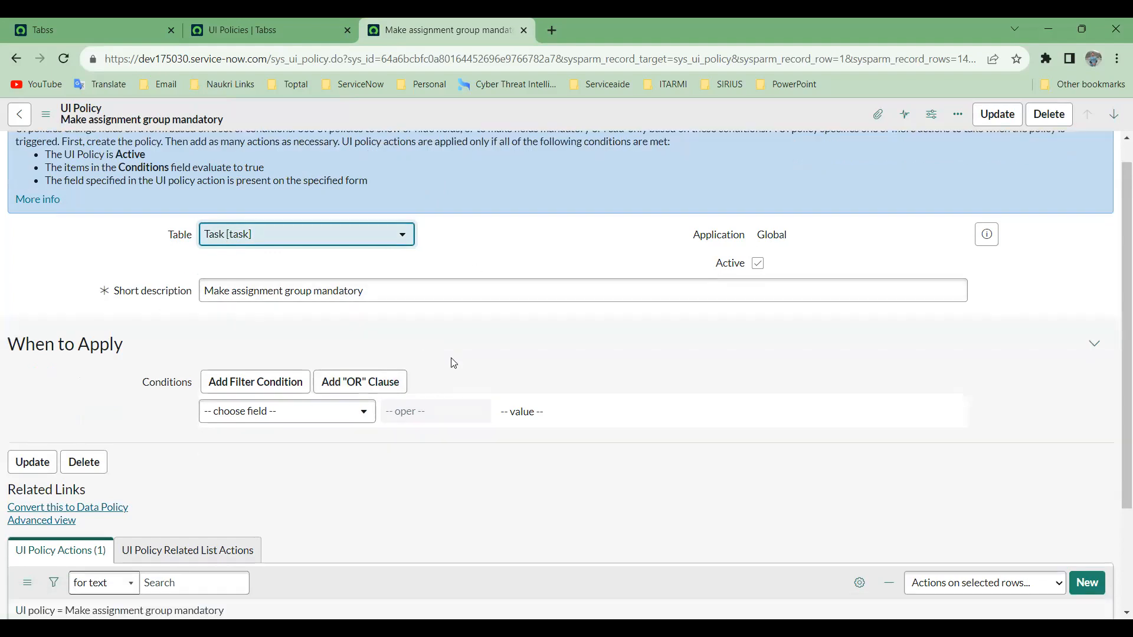
scroll(451, 363, "down", 2)
scroll(382, 384, "up", 1)
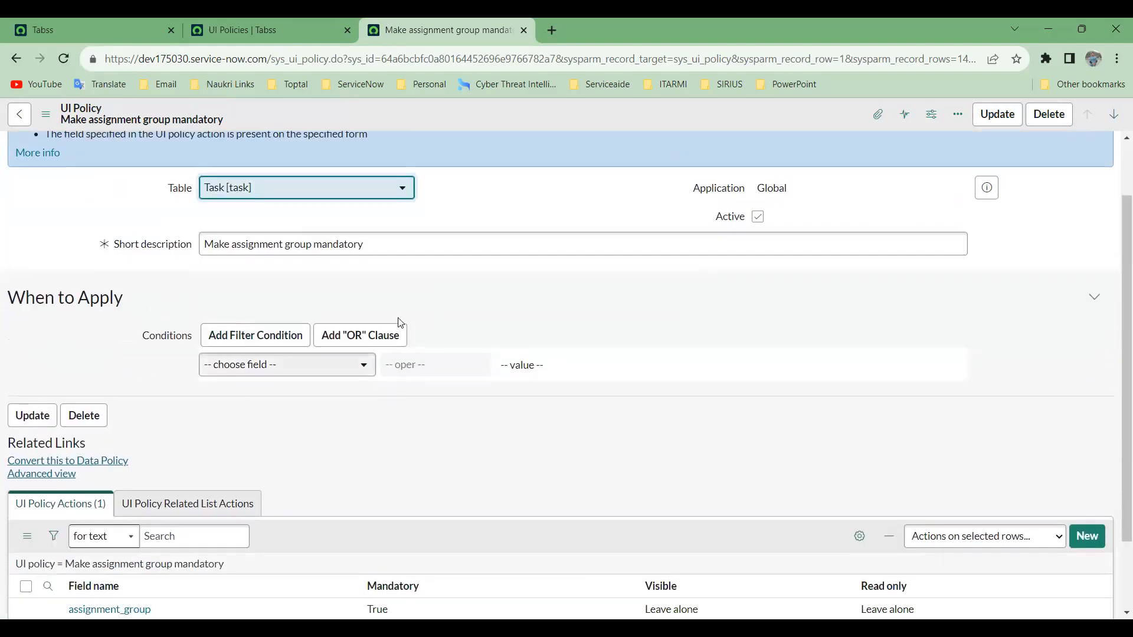
scroll(399, 348, "down", 1)
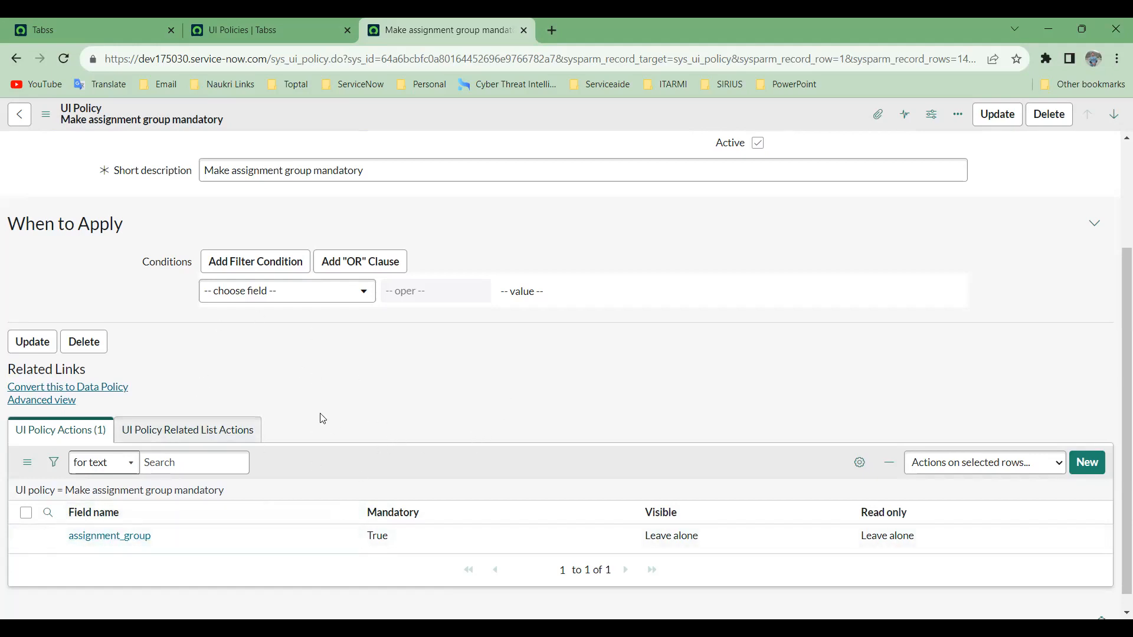
Switch the UI policy to the advanced view and examine its When to Apply options and policy actions.
left_click(50, 401)
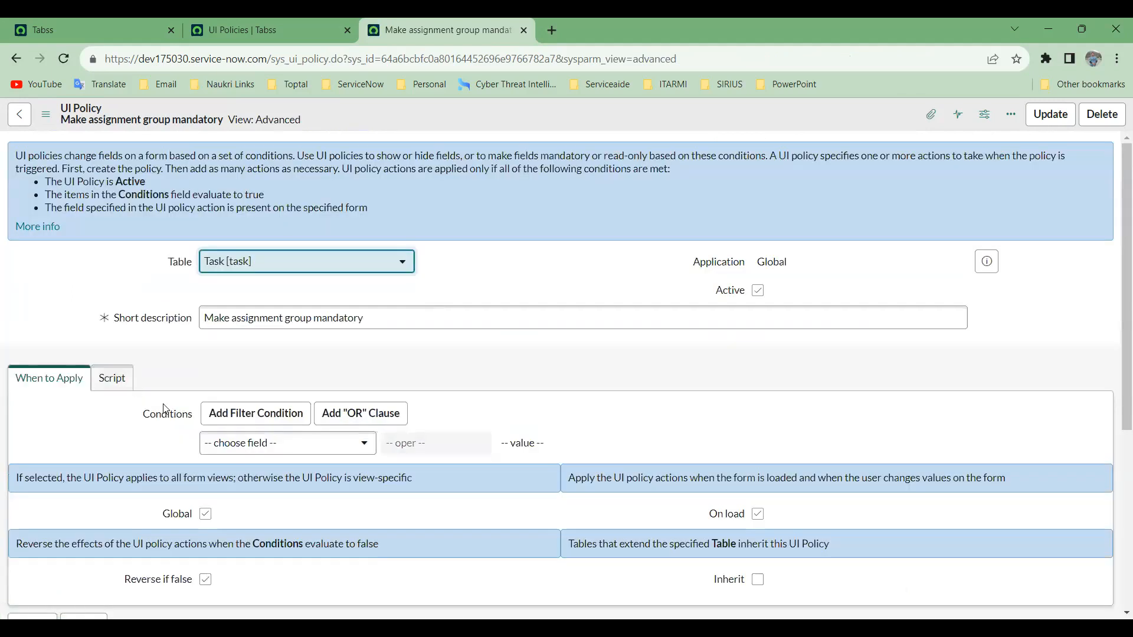
scroll(539, 378, "down", 3)
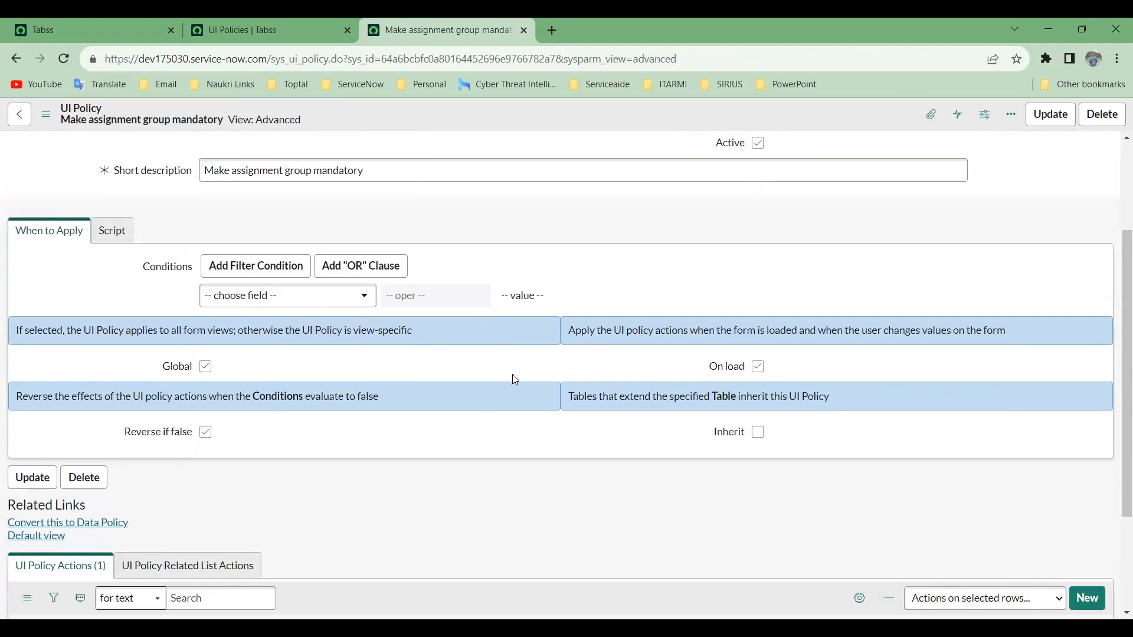
scroll(512, 374, "up", 1)
scroll(512, 374, "down", 3)
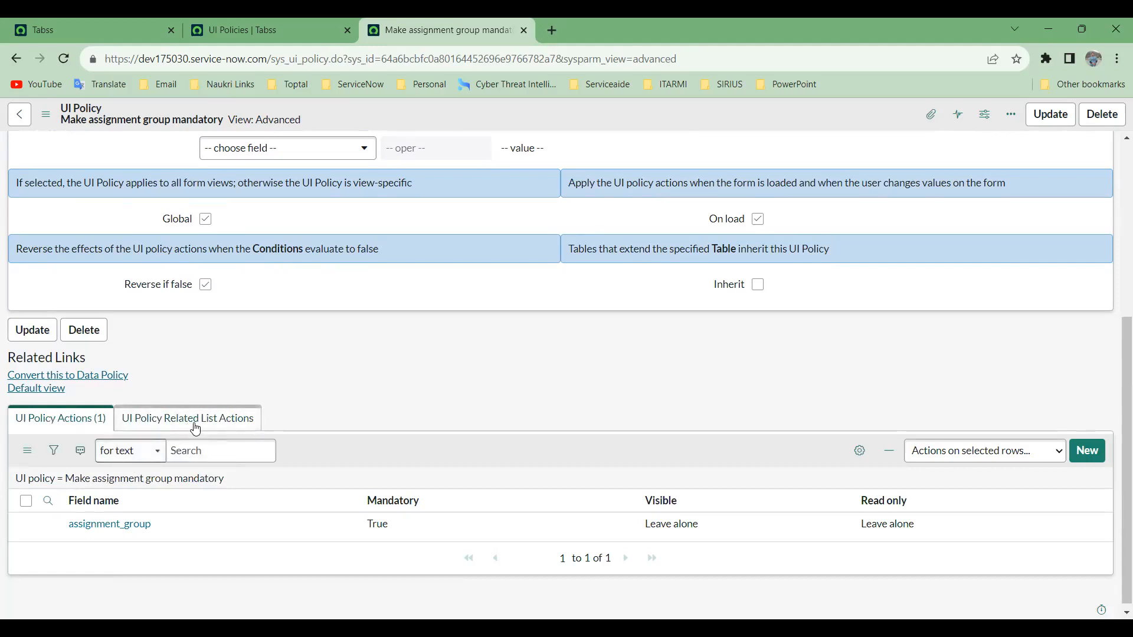
Return to the navigator's browser tab, filter it for "incident" and open the list of open incidents.
left_click(292, 21)
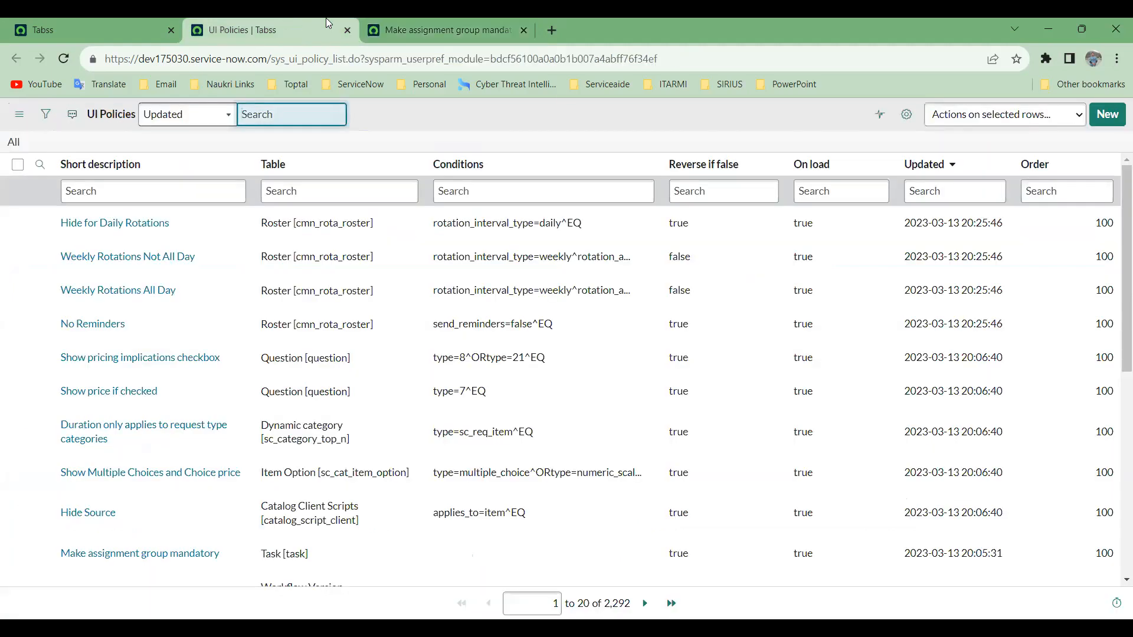
left_click(124, 24)
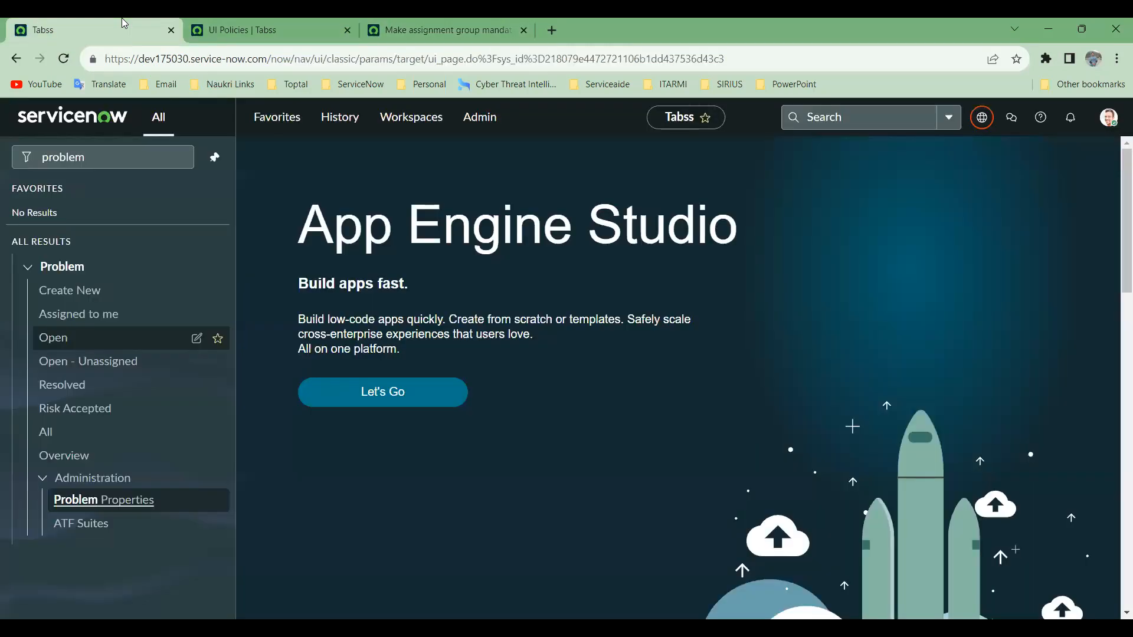
left_click_drag(88, 157, 3, 158)
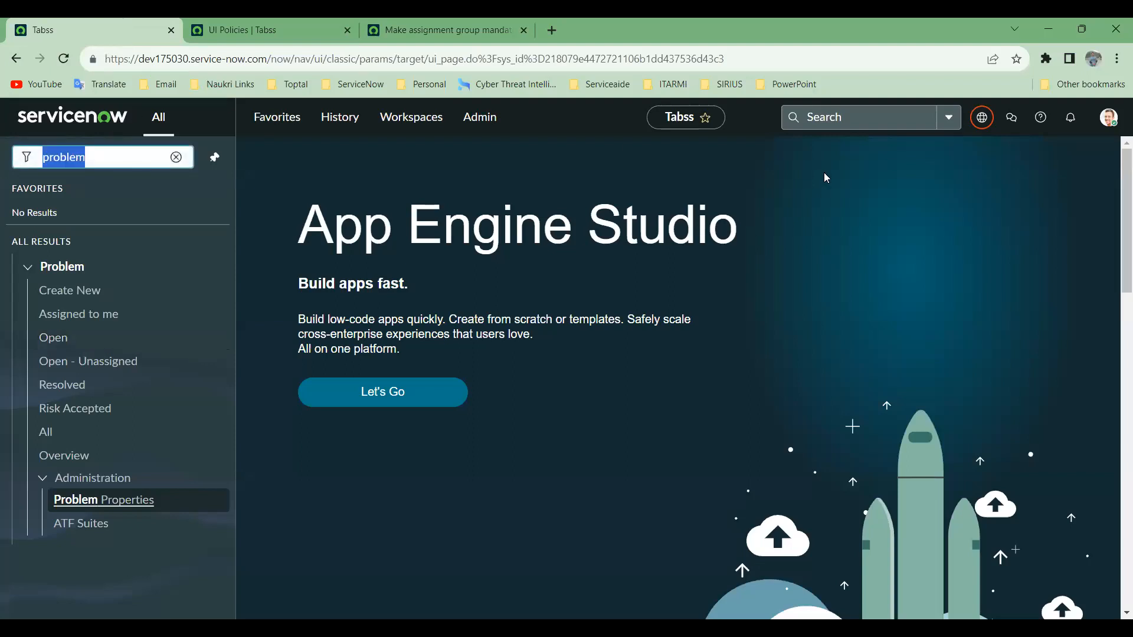
type("incident")
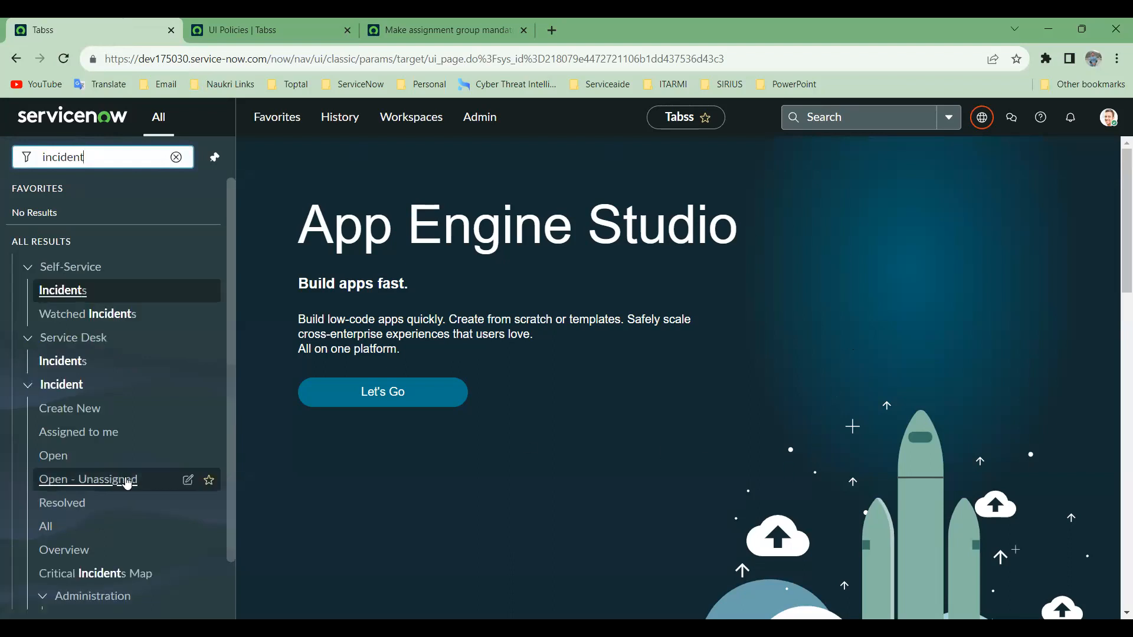
left_click(59, 456)
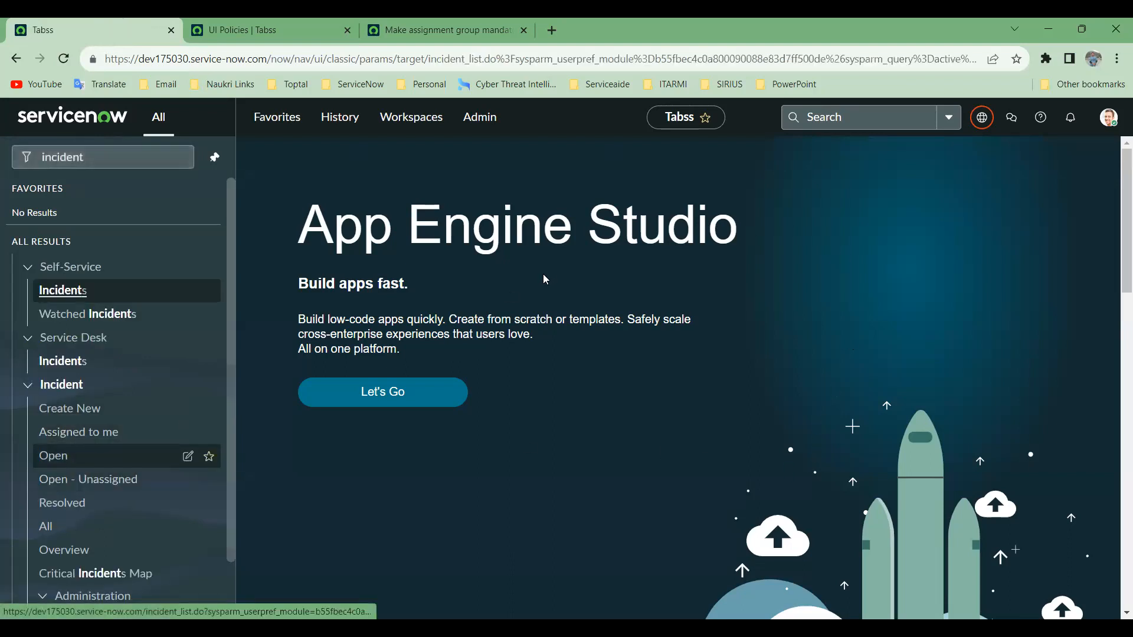
Open incident INC0000055 from the list and review the fields on its form.
left_click(312, 265)
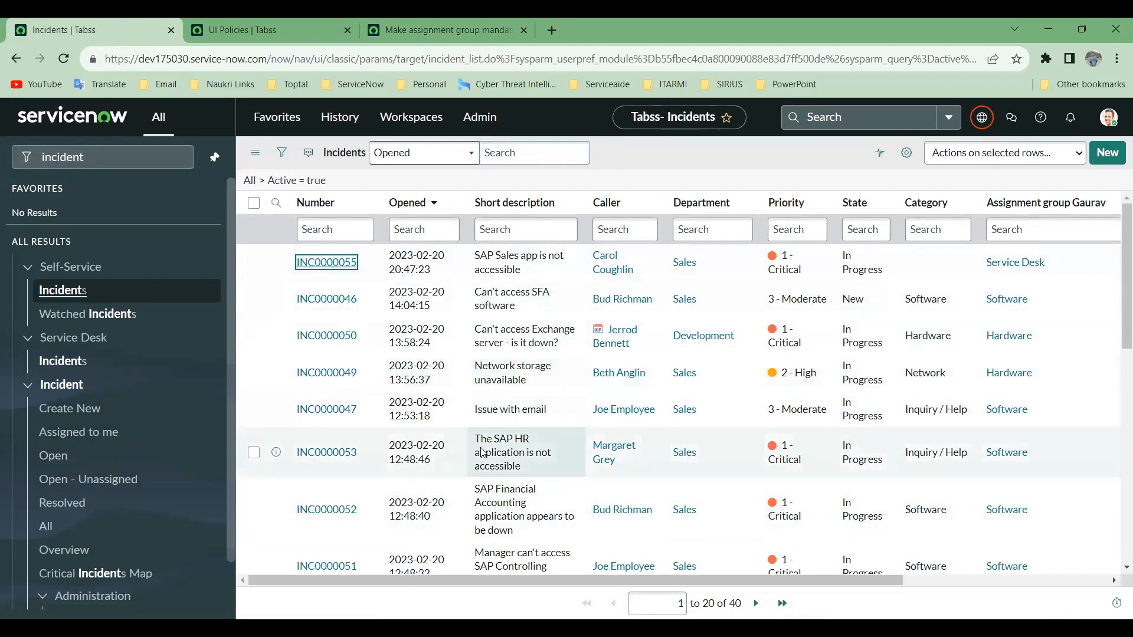
scroll(641, 354, "down", 2)
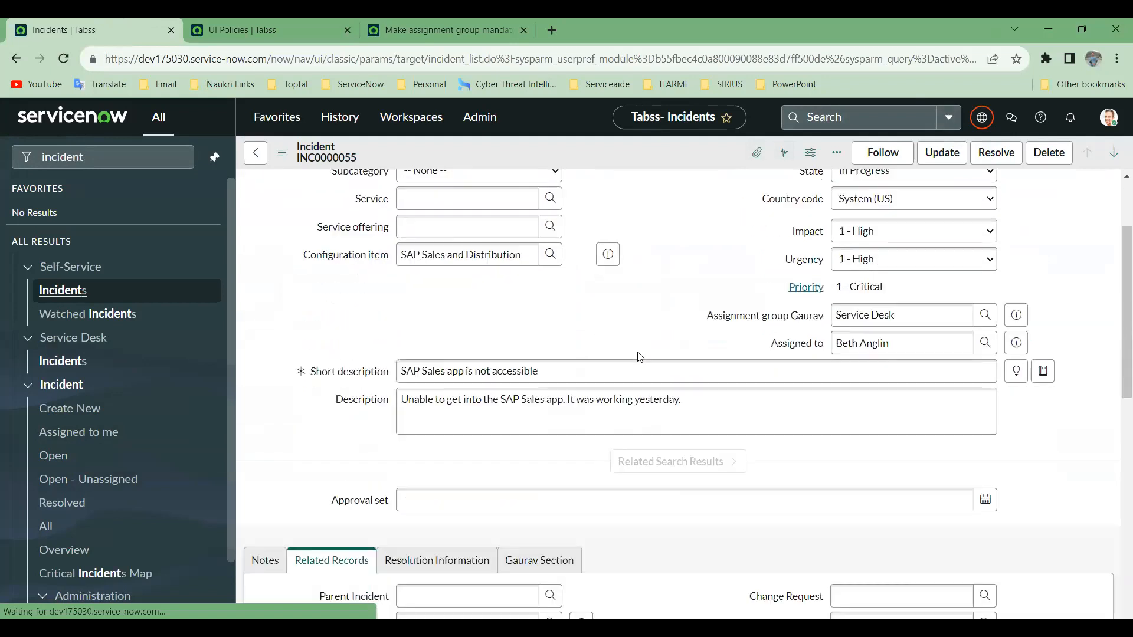
scroll(650, 328, "down", 2)
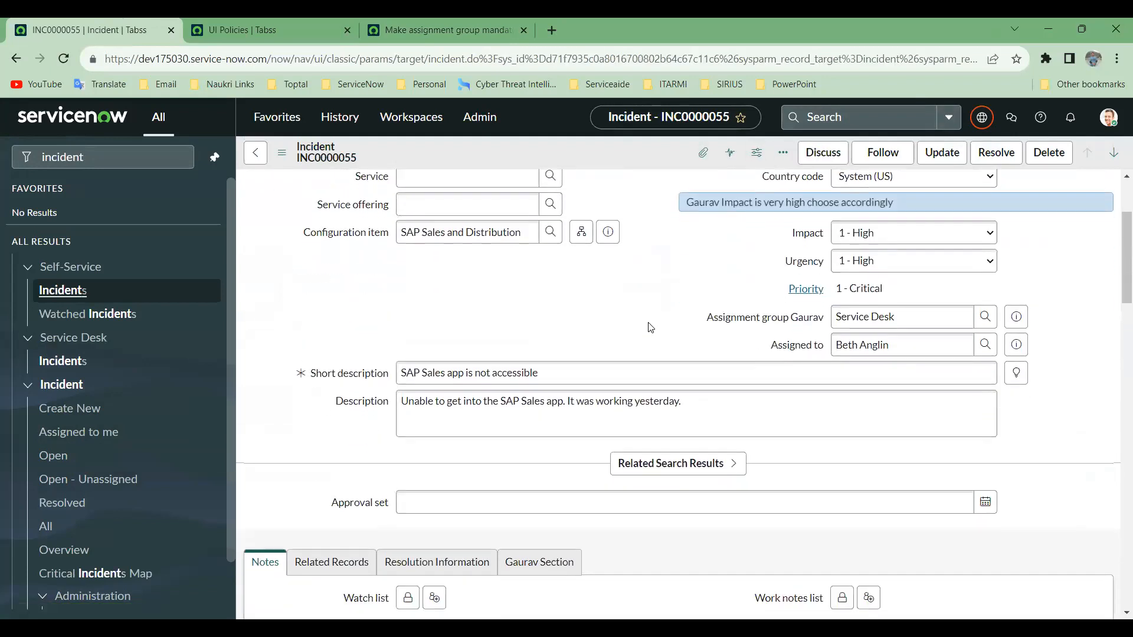
scroll(654, 324, "up", 1)
scroll(654, 323, "up", 1)
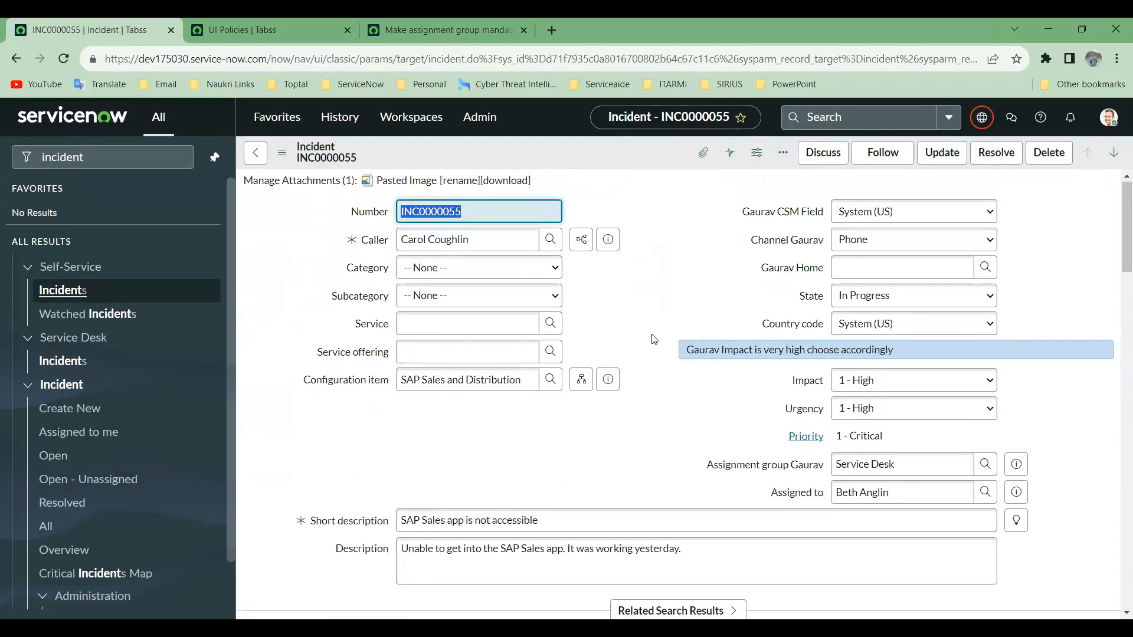
left_click_drag(750, 214, 823, 214)
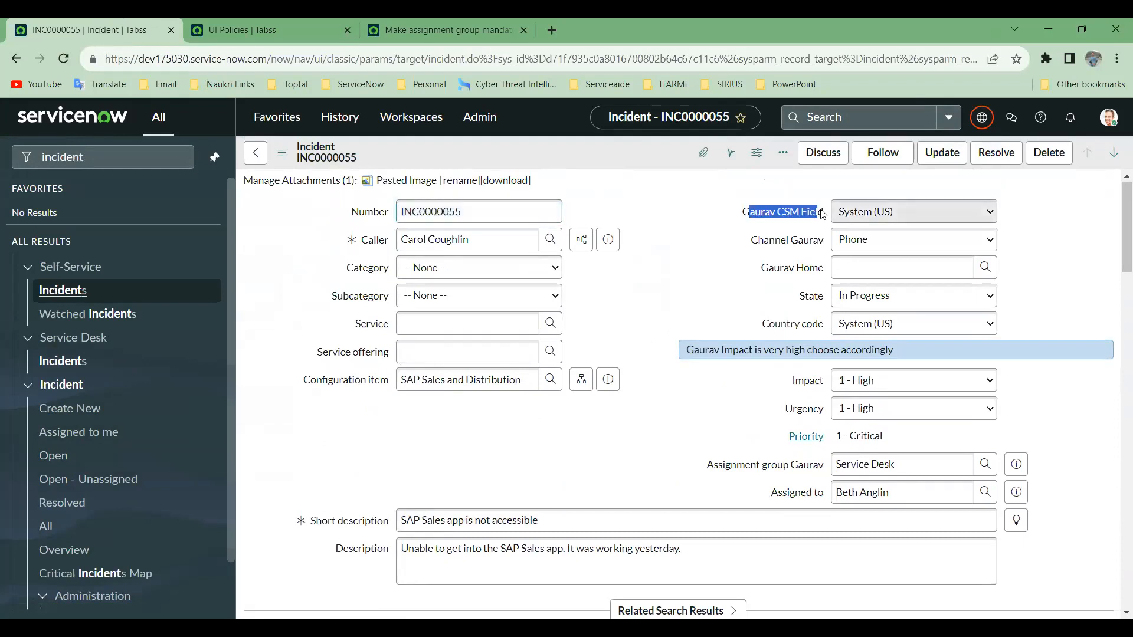
left_click(741, 279)
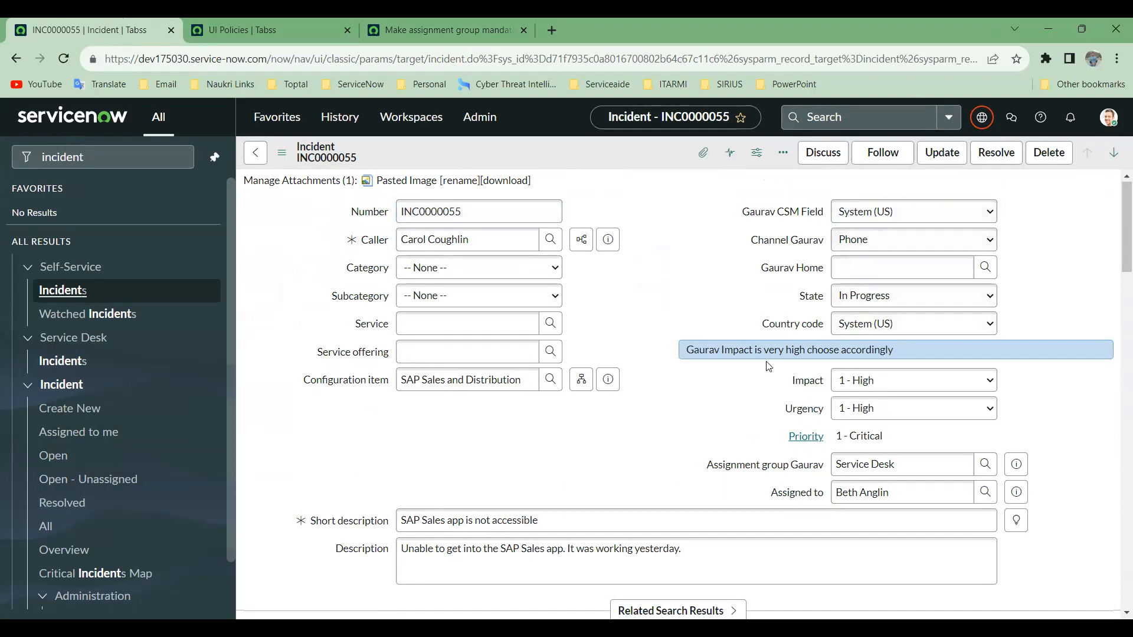
Set the incident's State to Resolved and highlight the CSM field label above Channel.
left_click(894, 302)
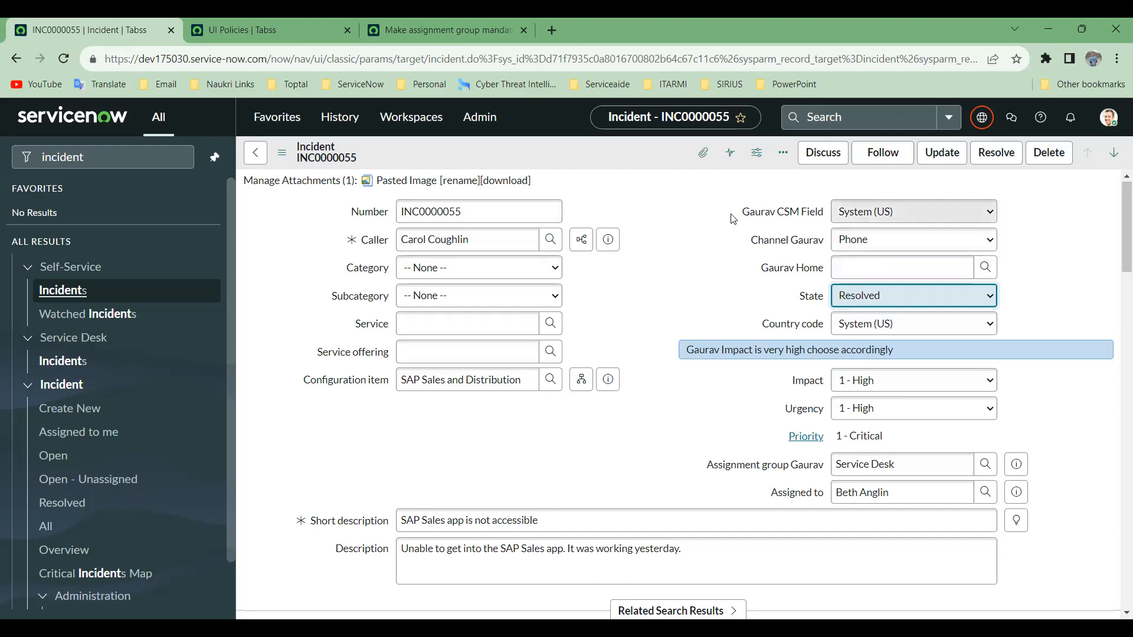
left_click_drag(732, 214, 882, 203)
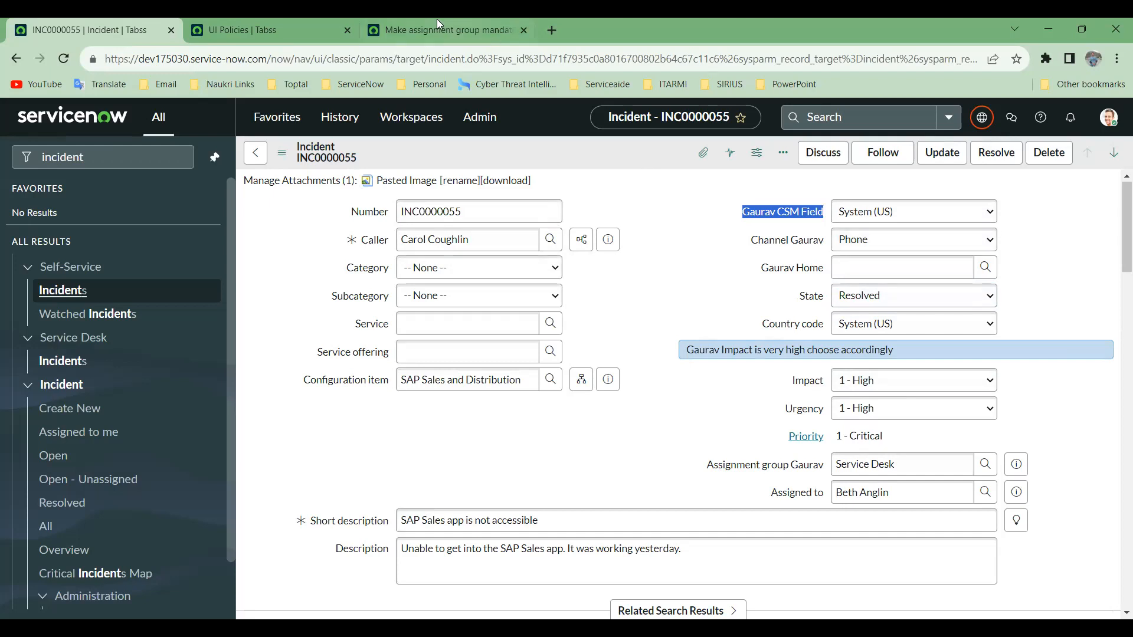
Review the open UI policy list and record, and examine the incident form's configuration options for UI Policies.
left_click(279, 19)
left_click(407, 21)
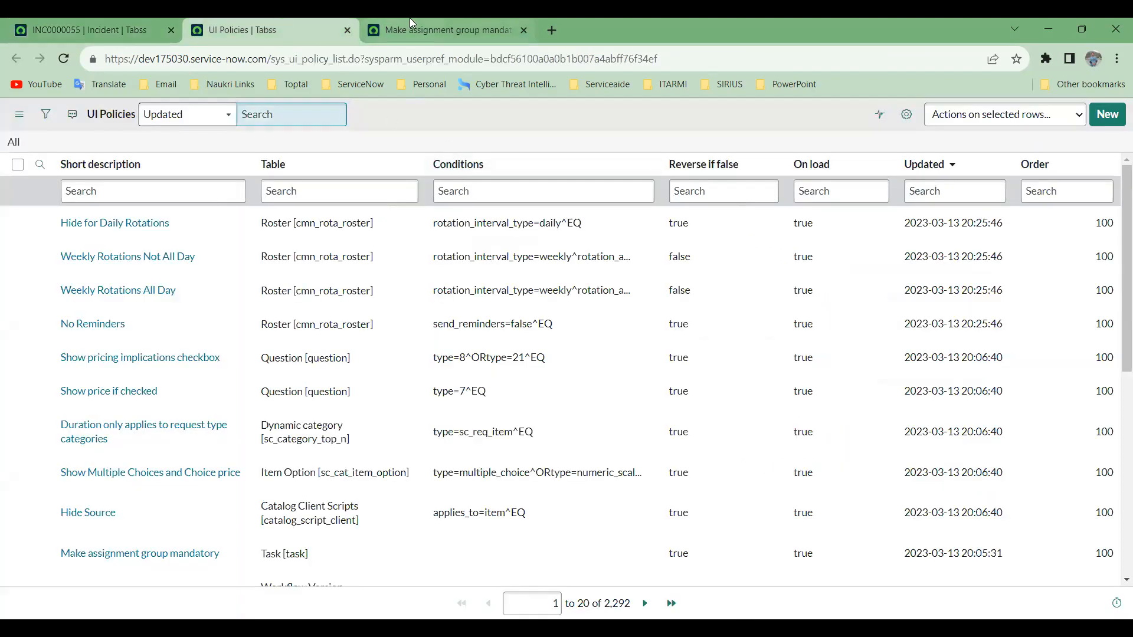
scroll(485, 252, "up", 5)
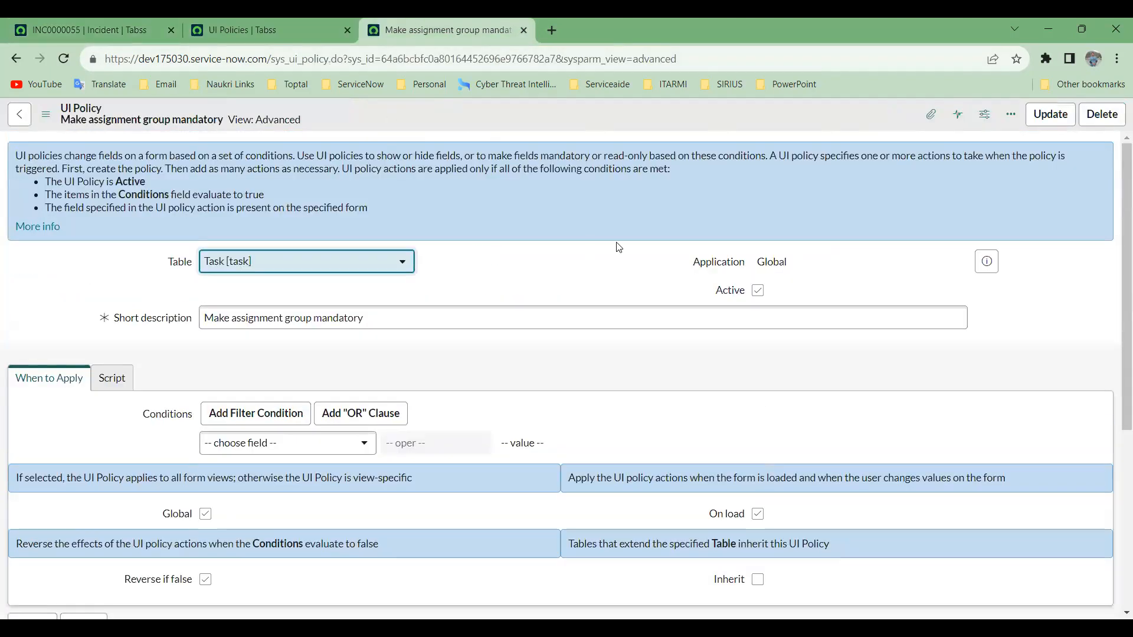
left_click(234, 32)
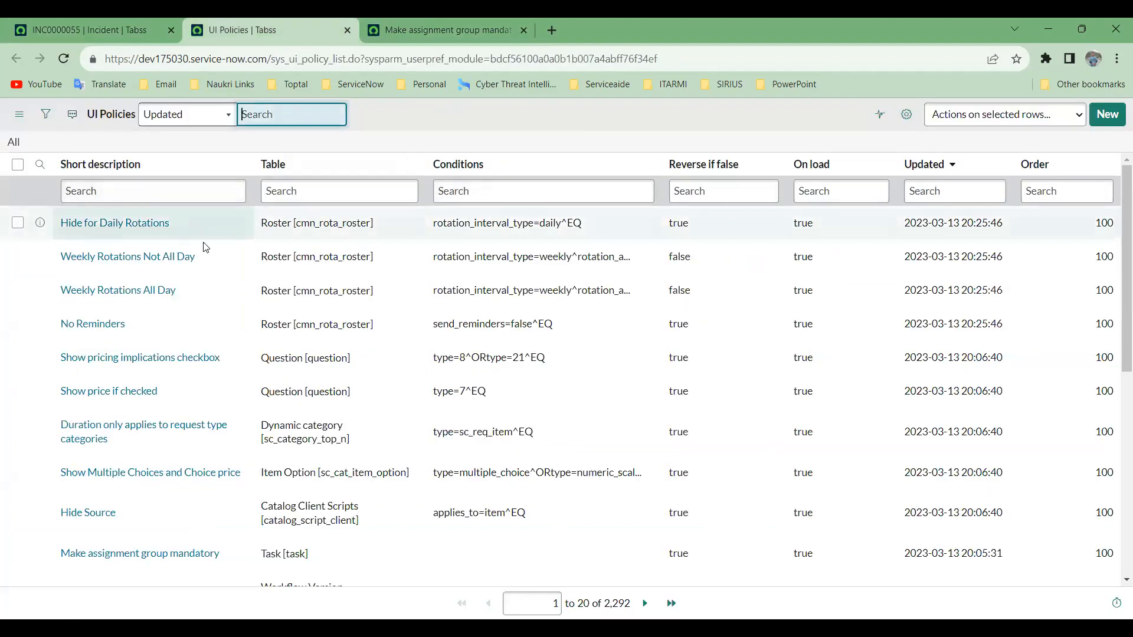
left_click(114, 25)
right_click(528, 147)
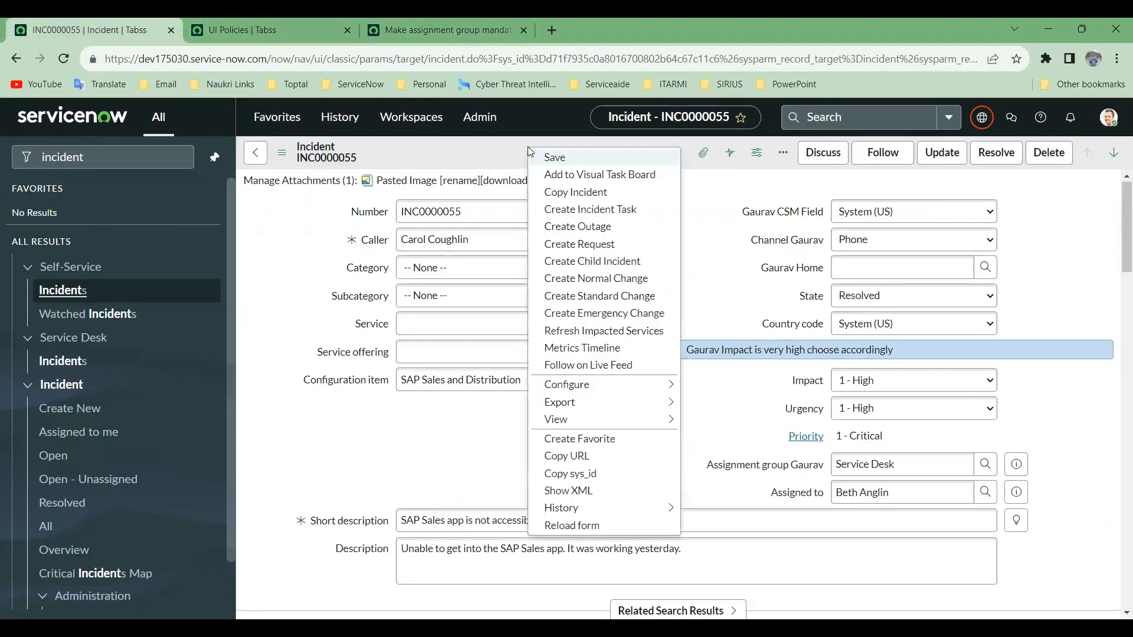
mouse_move(643, 393)
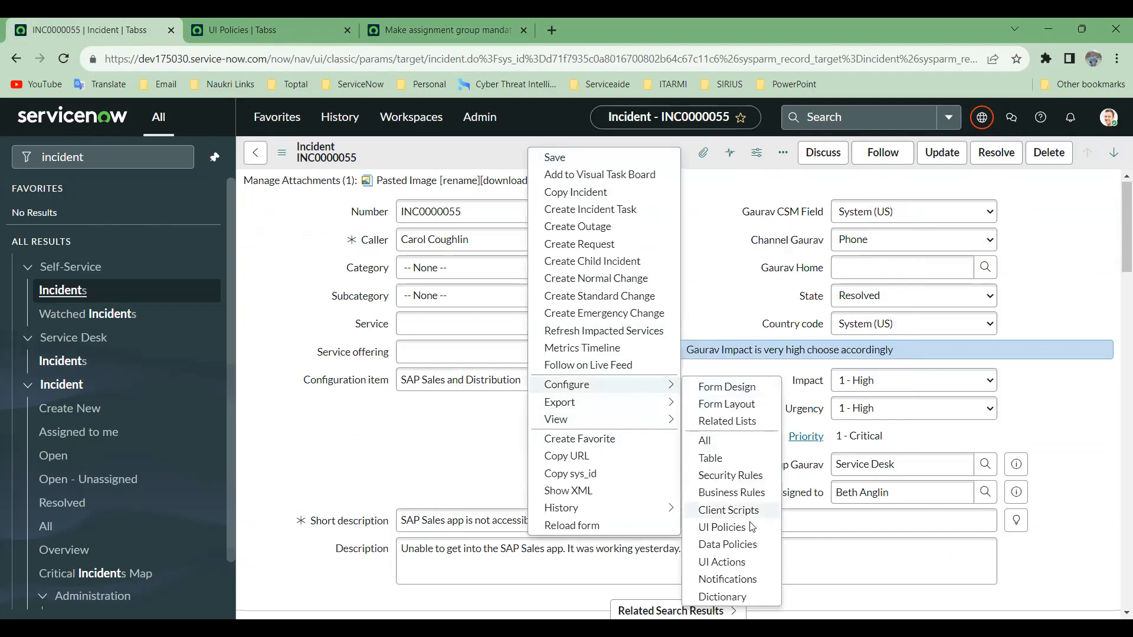
Start a new UI policy from the UI Policies list and set its Table to Incident [incident].
left_click(326, 37)
left_click(1108, 118)
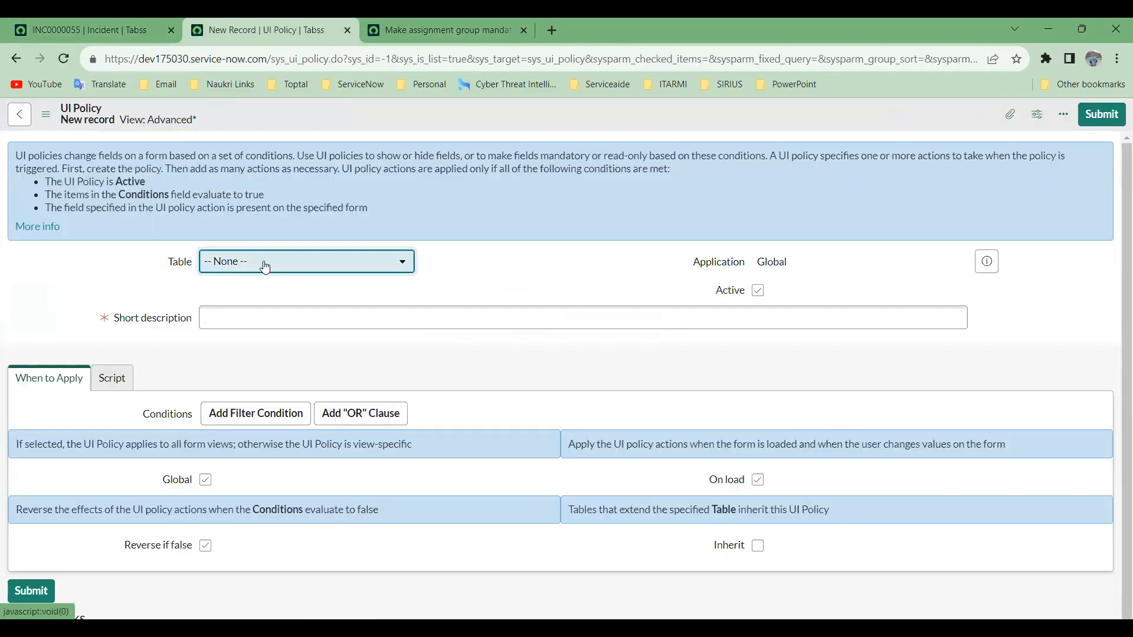
left_click(264, 266)
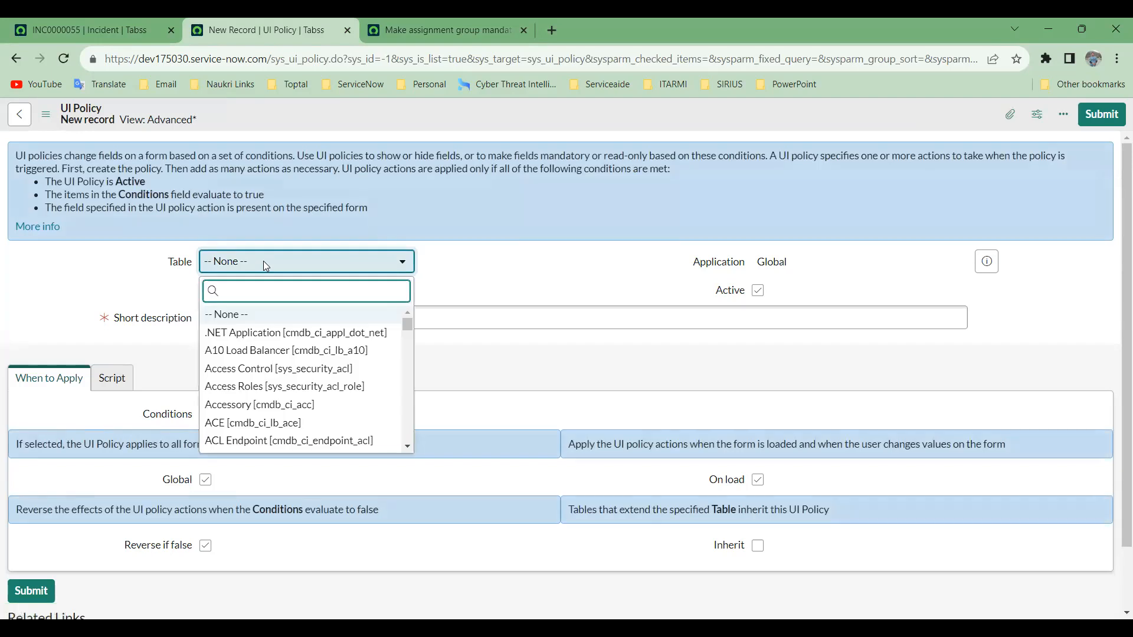
type("incident")
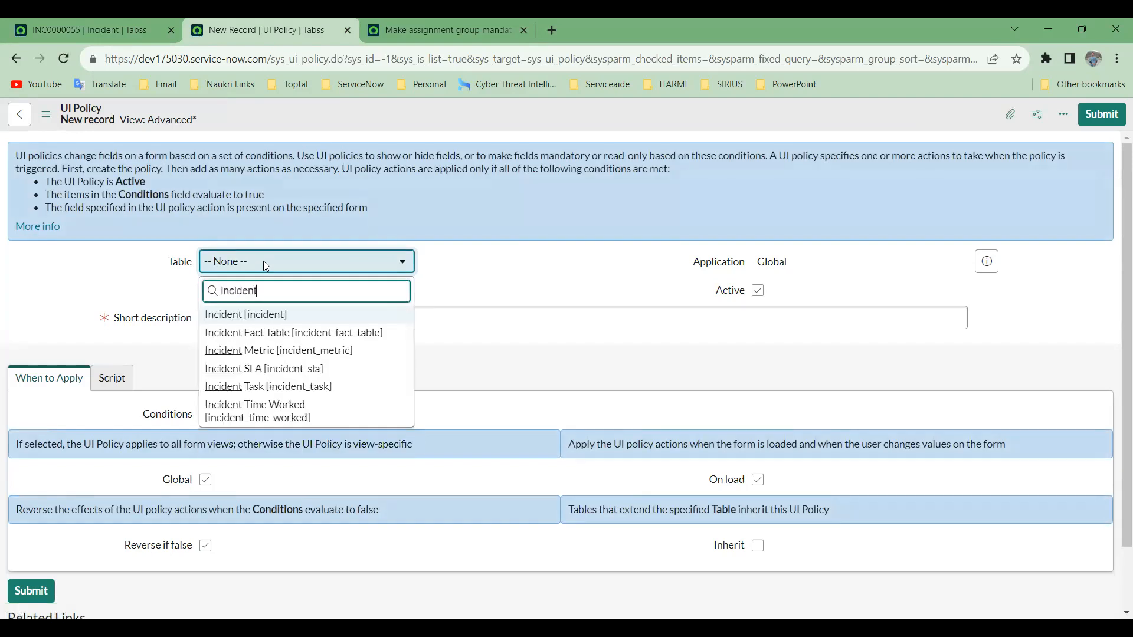
left_click(270, 316)
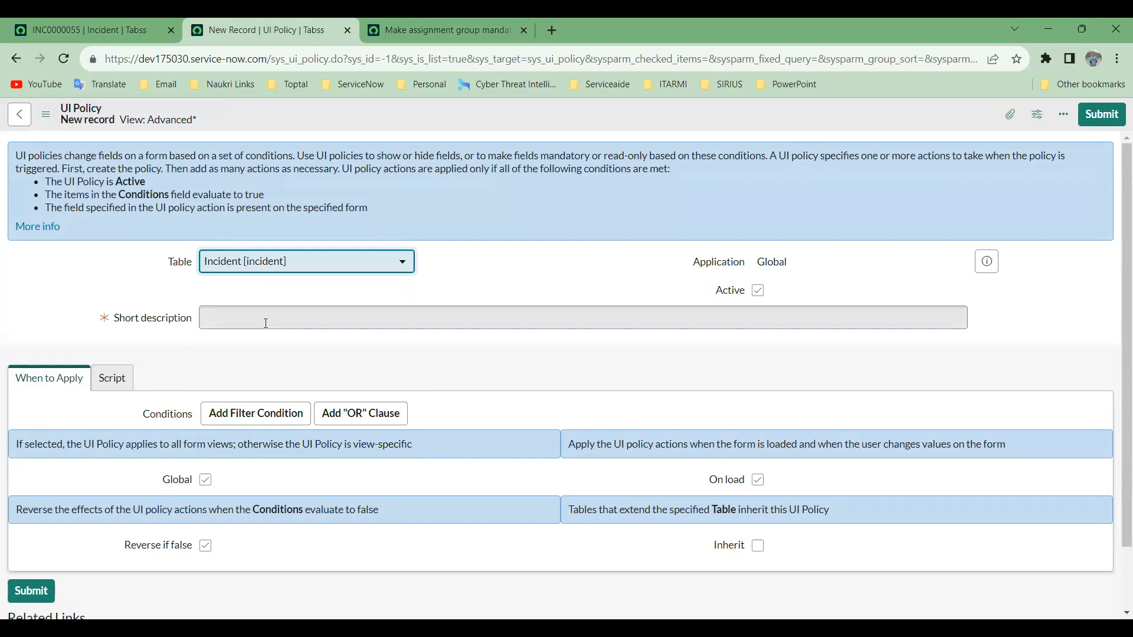
Set the Short description to the CSM field label copied from the incident form, followed by "- Field become readonly on state resolve".
left_click(266, 324)
left_click(84, 20)
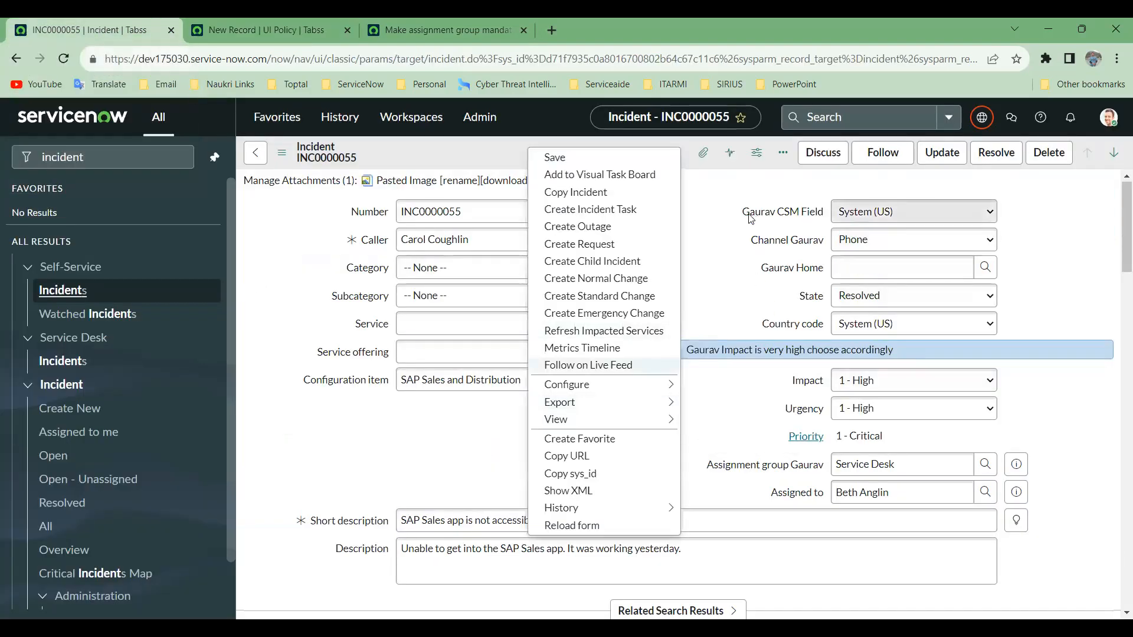
left_click_drag(743, 214, 826, 215)
key("ctrl+c")
key("Escape")
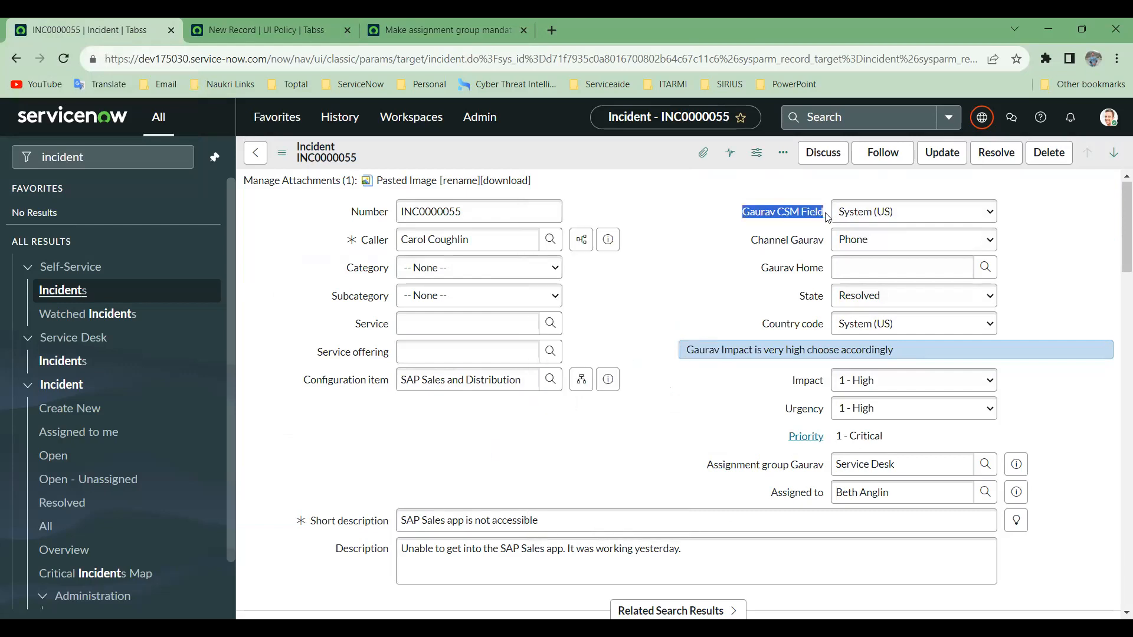
left_click(289, 20)
key("ctrl+v")
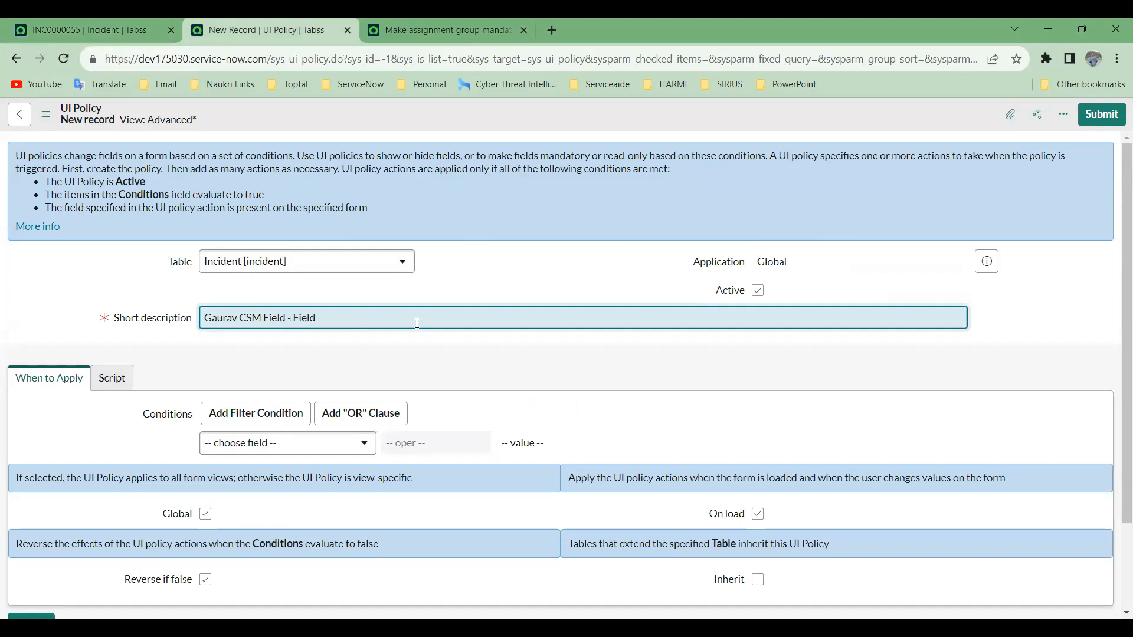
type("- Field become")
Add a filter condition on the State field to the UI policy and compare it with the incident form.
left_click(269, 452)
type("stat")
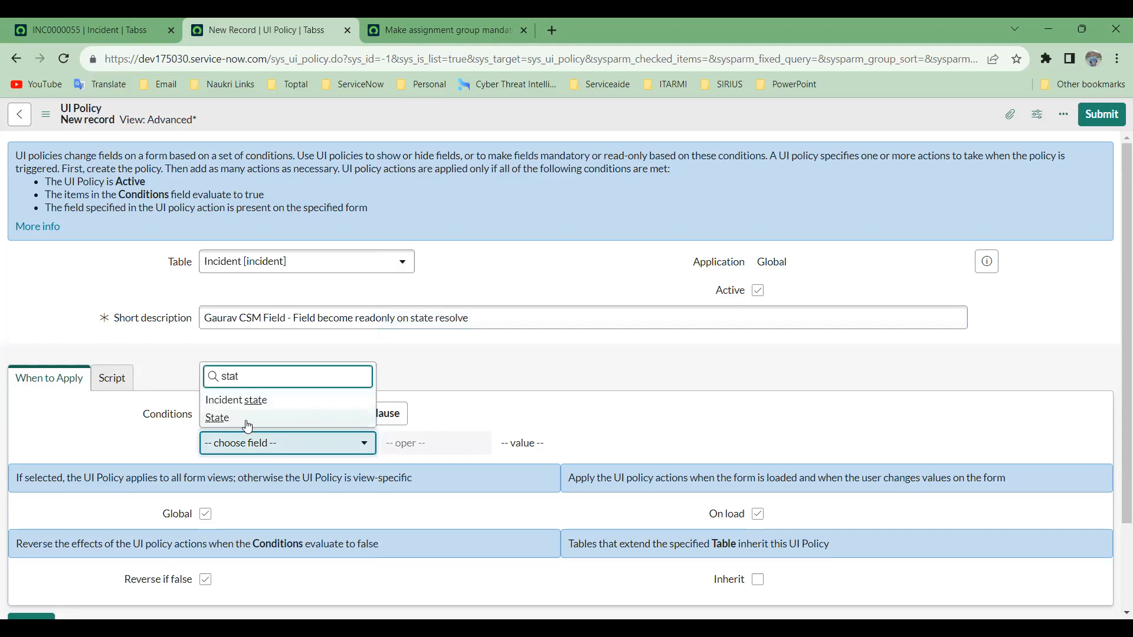
left_click(247, 421)
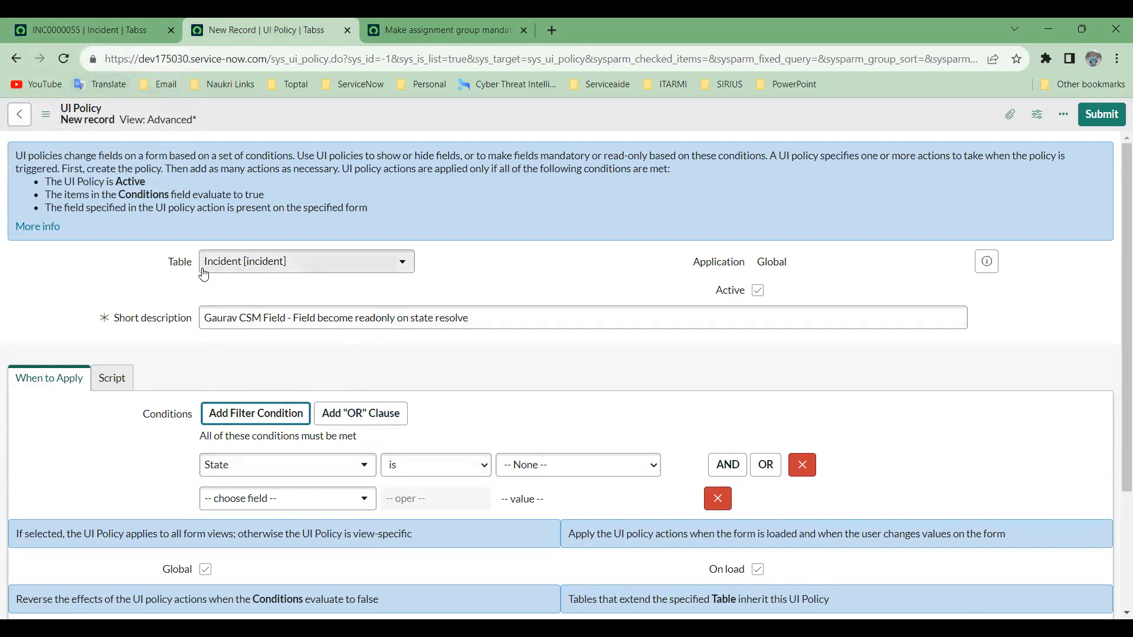
left_click(108, 27)
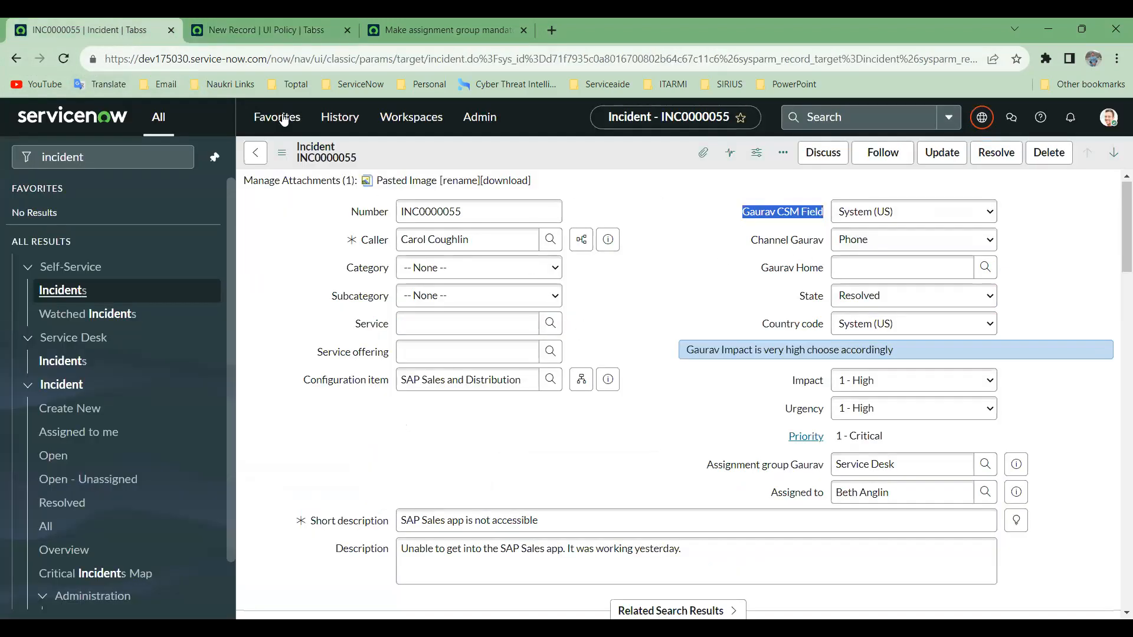
left_click(263, 23)
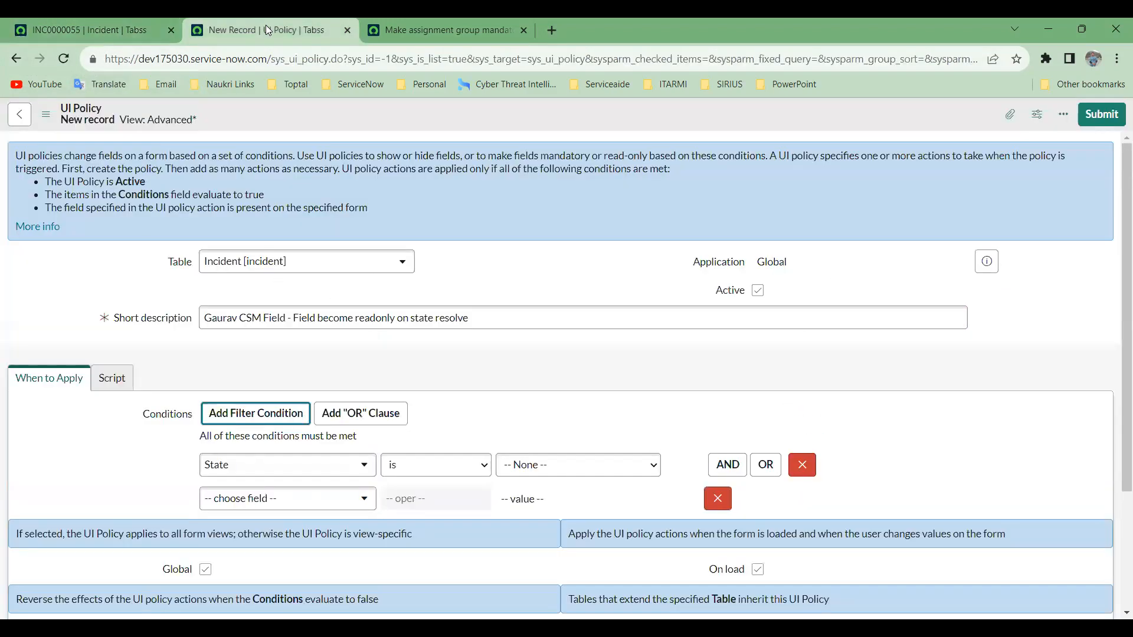
Choose Show Related Fields for the first condition and search the condition's field list for "state".
left_click(244, 472)
scroll(289, 401, "down", 5)
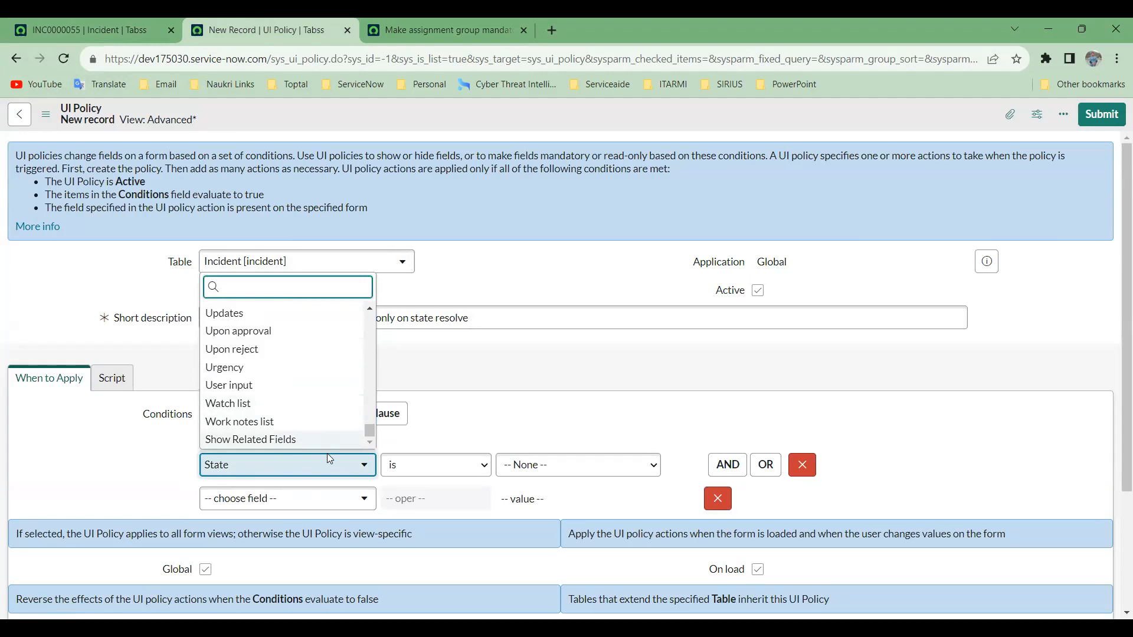
left_click(298, 441)
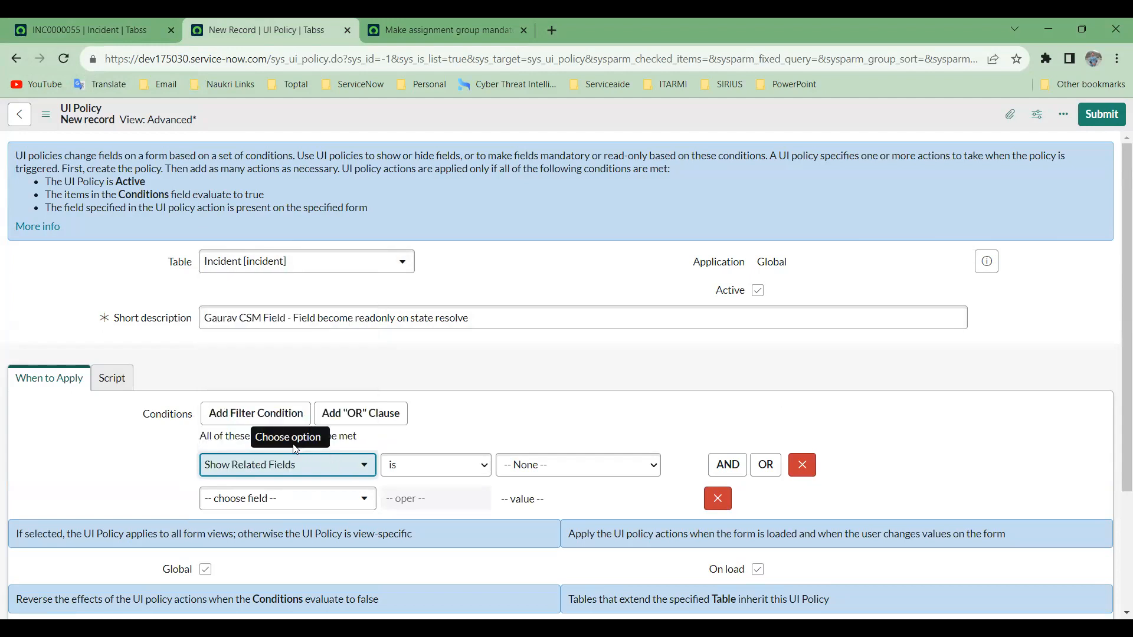
left_click(284, 466)
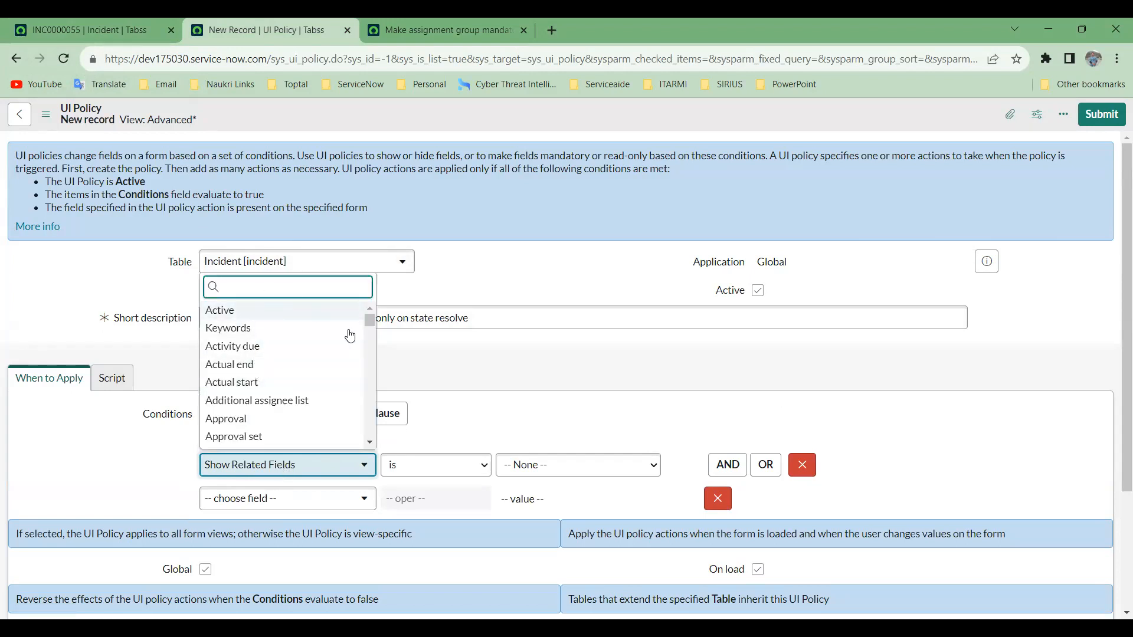
left_click(276, 467)
left_click(275, 467)
type("state")
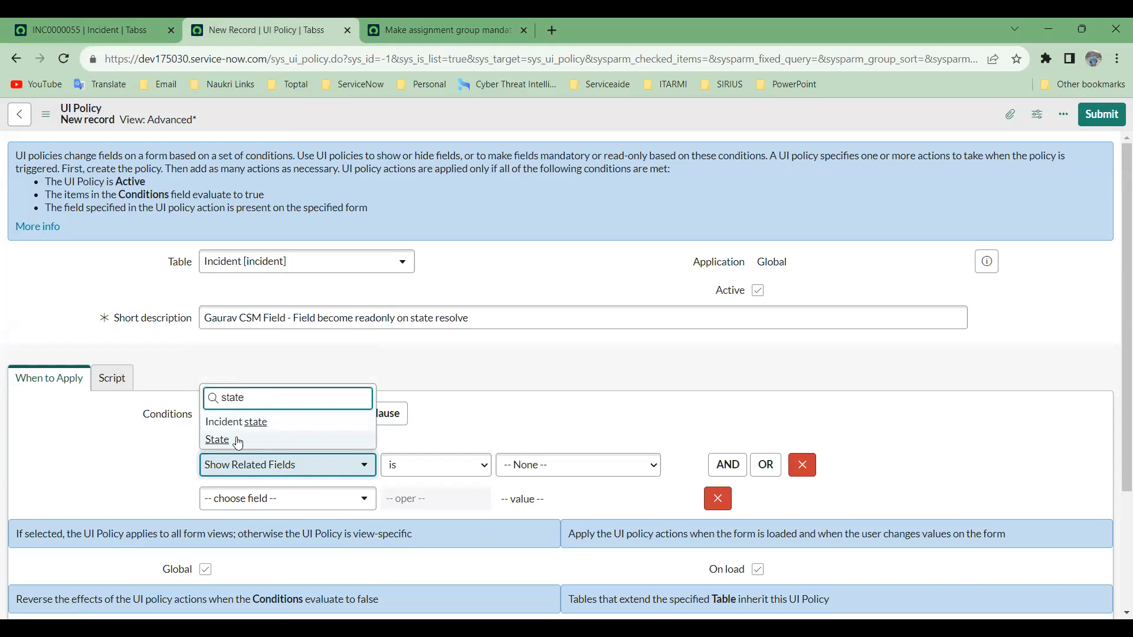
Examine the dictionary entry of the incident's State field, leaving the unsaved form changes, and return to the UI policy tabs.
left_click(87, 32)
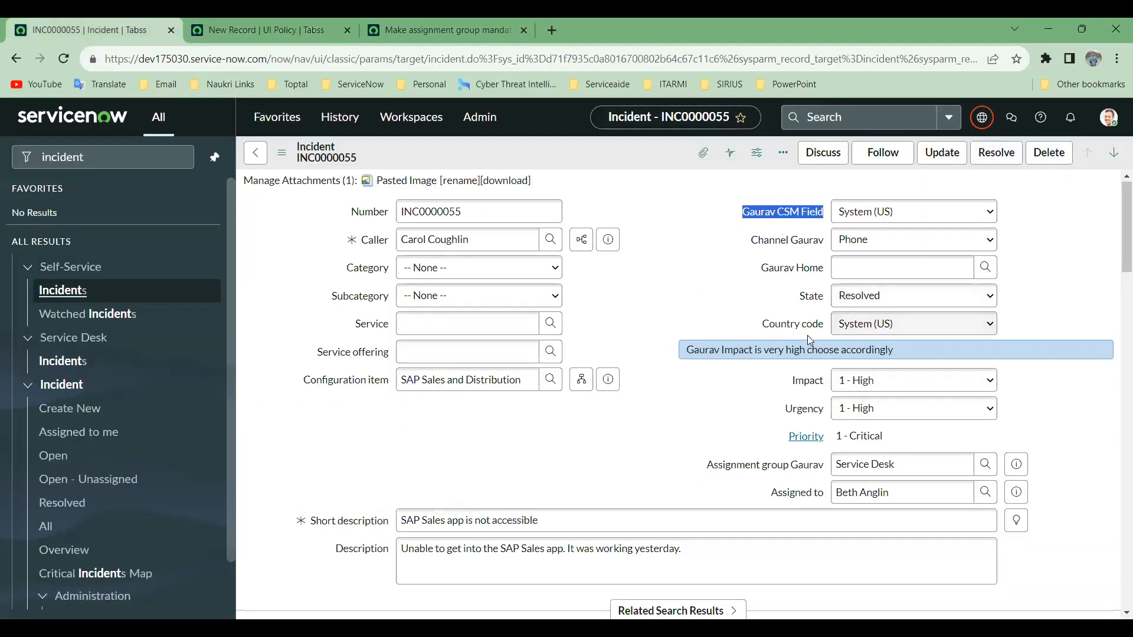
left_click(803, 299)
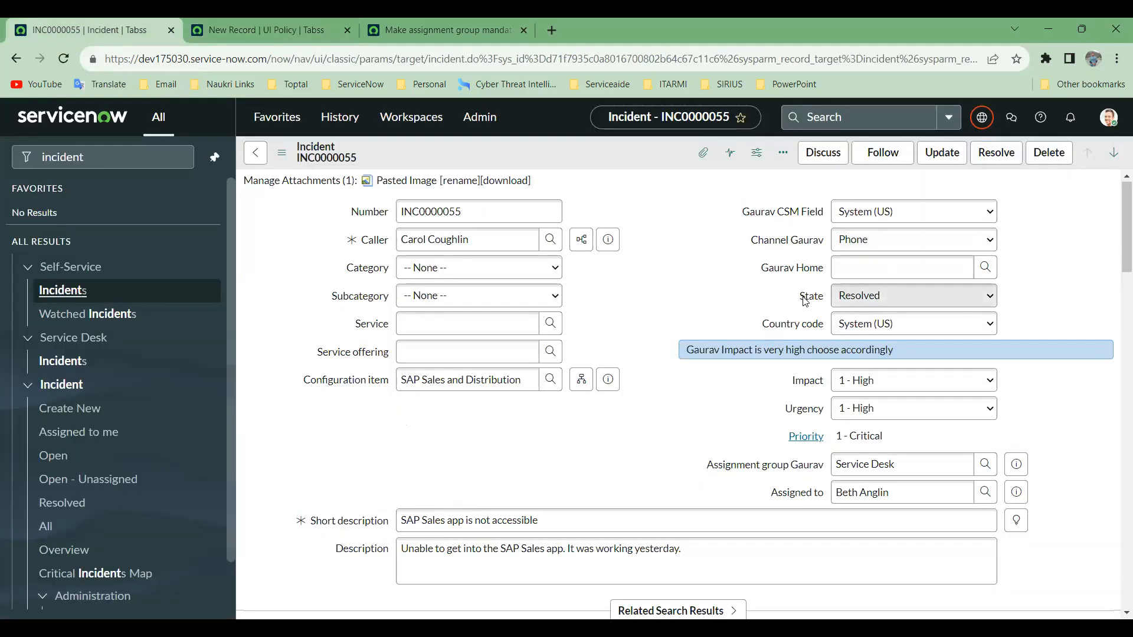
right_click(806, 302)
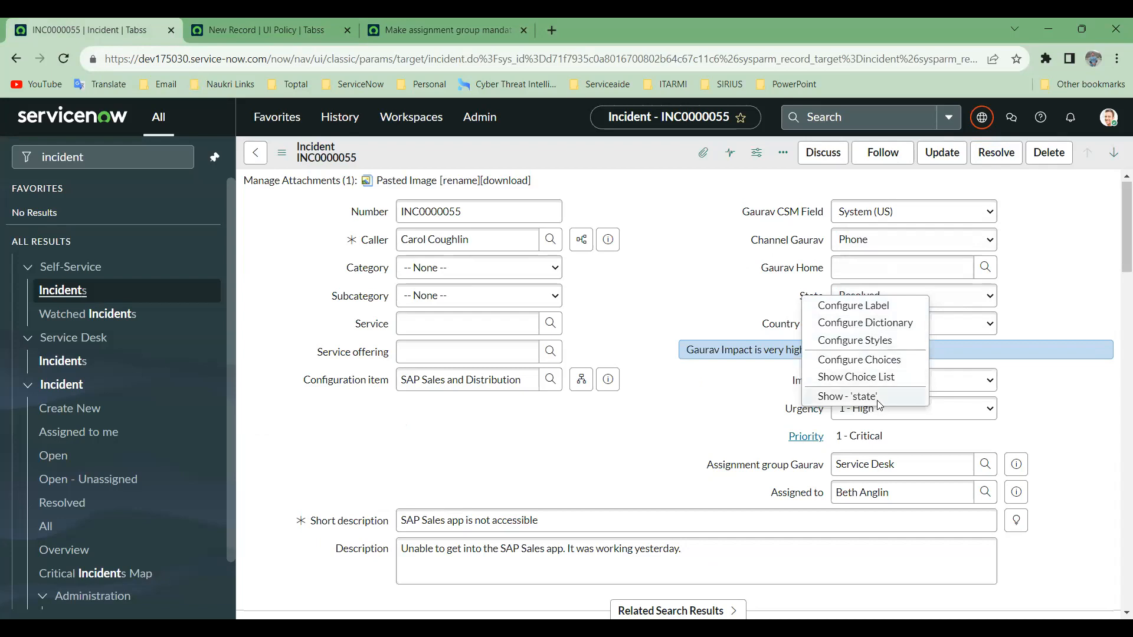
left_click(901, 324)
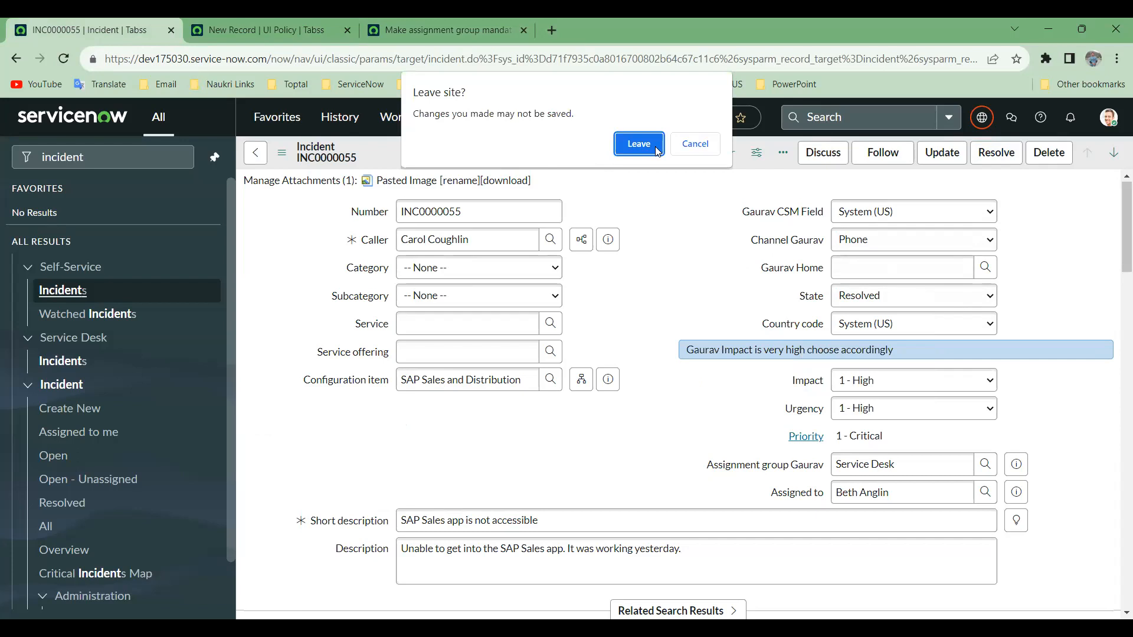
key("Return")
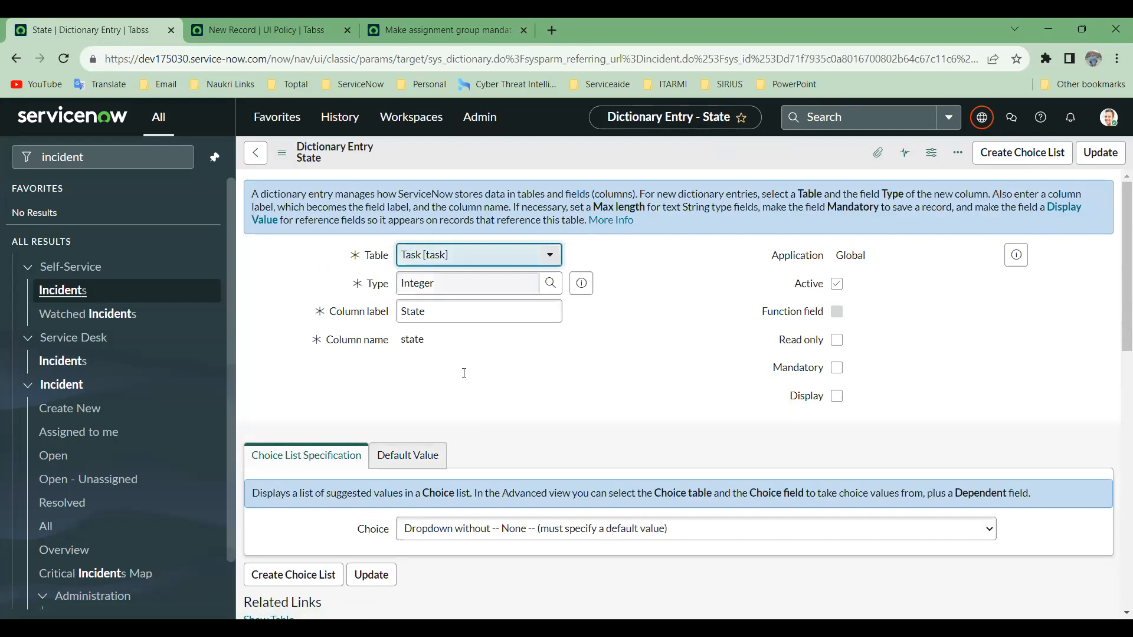
left_click(16, 59)
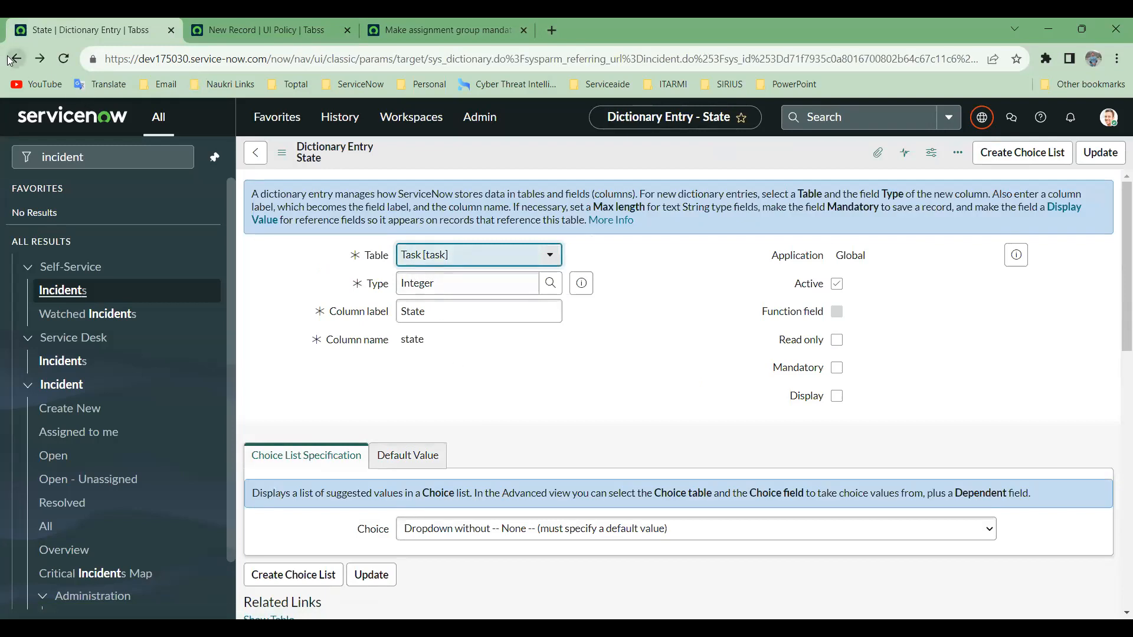
left_click(266, 27)
left_click(450, 18)
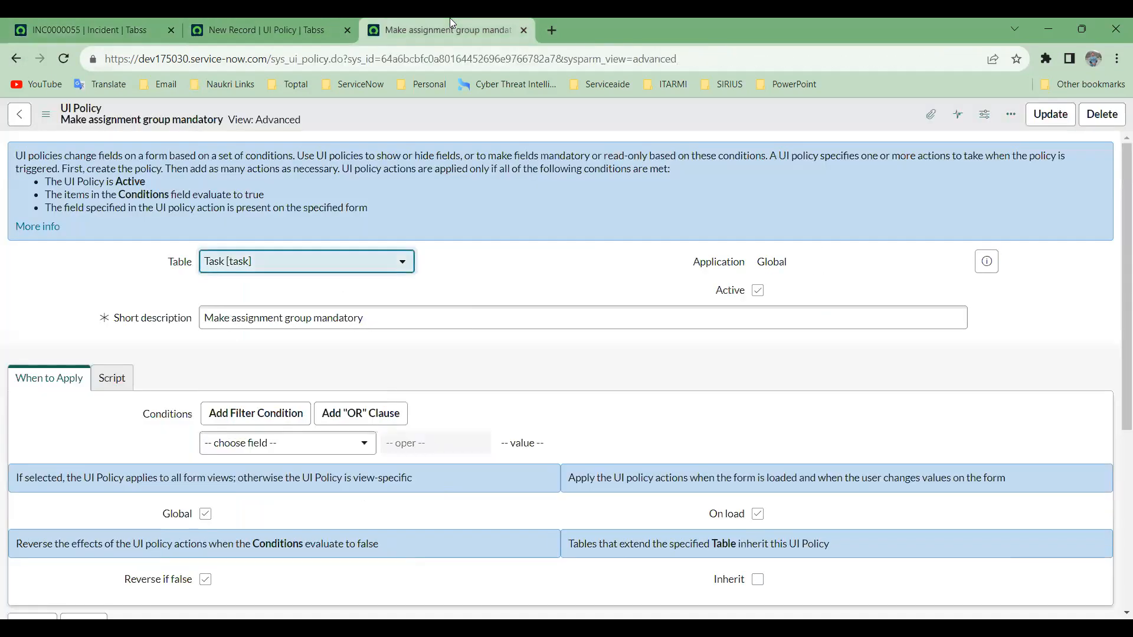
Complete the UI policy condition as State is Resolved, checking the State choices on the incident form.
left_click(323, 17)
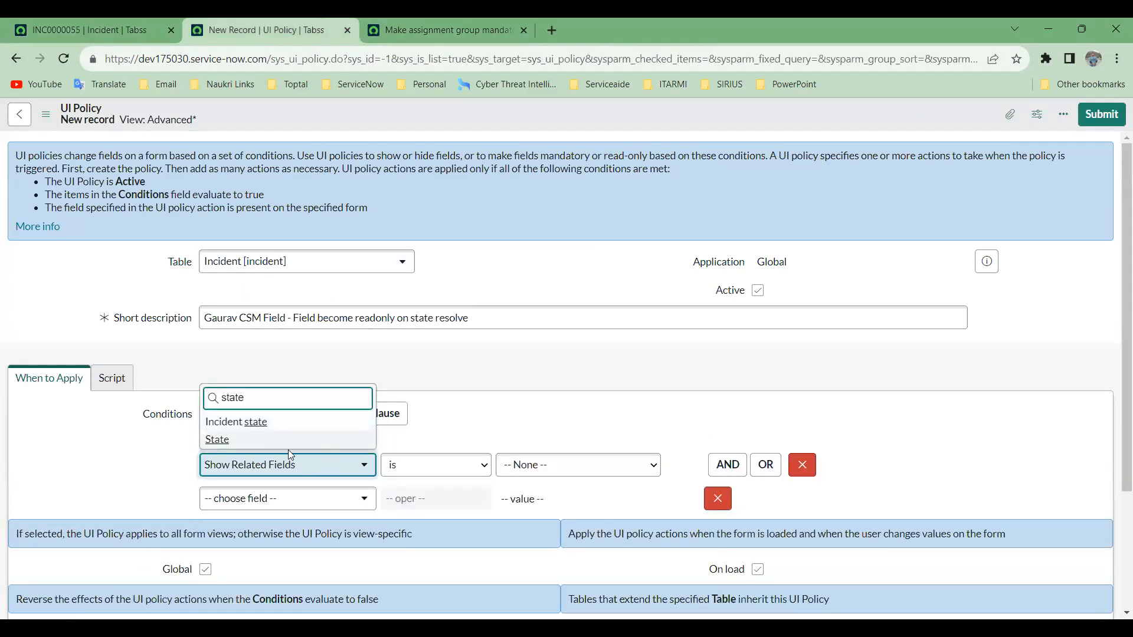
left_click(229, 442)
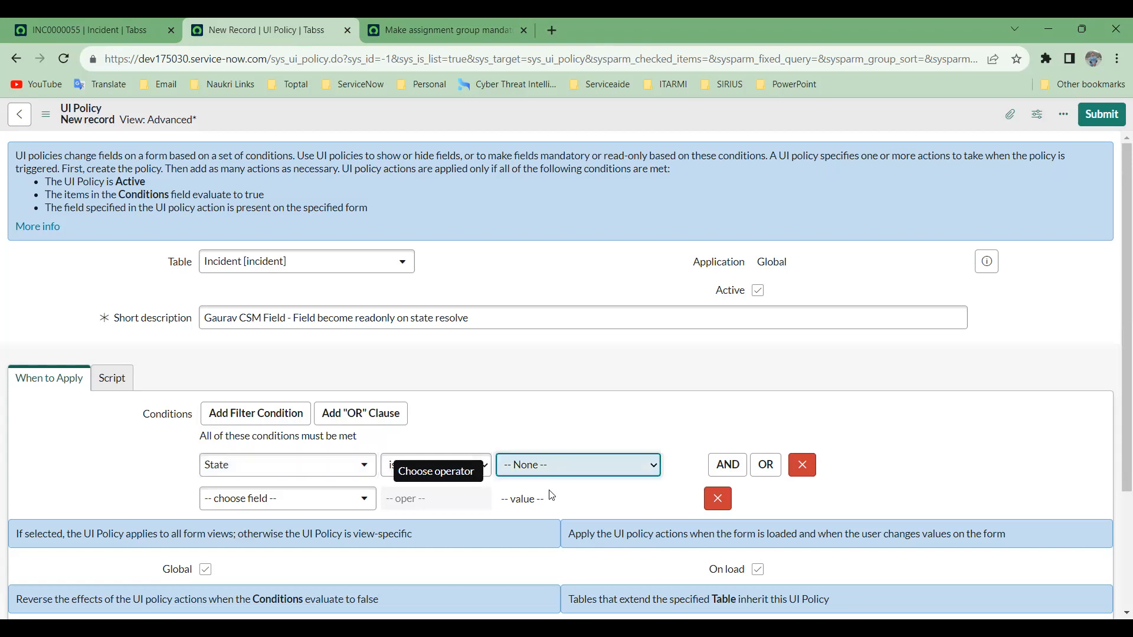
left_click(87, 19)
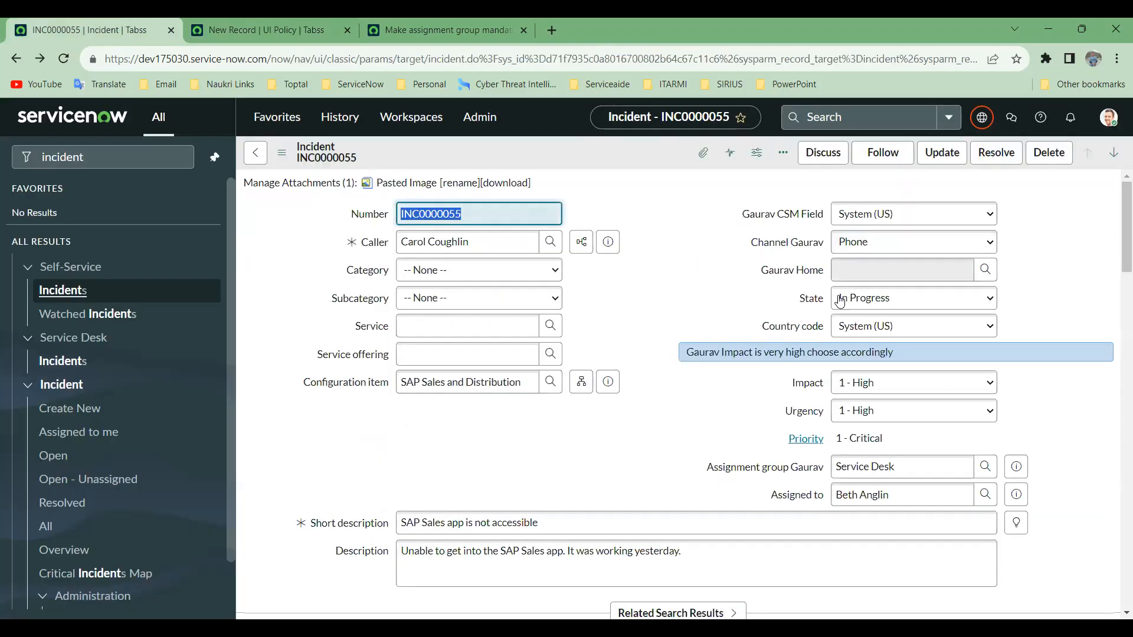
left_click(893, 307)
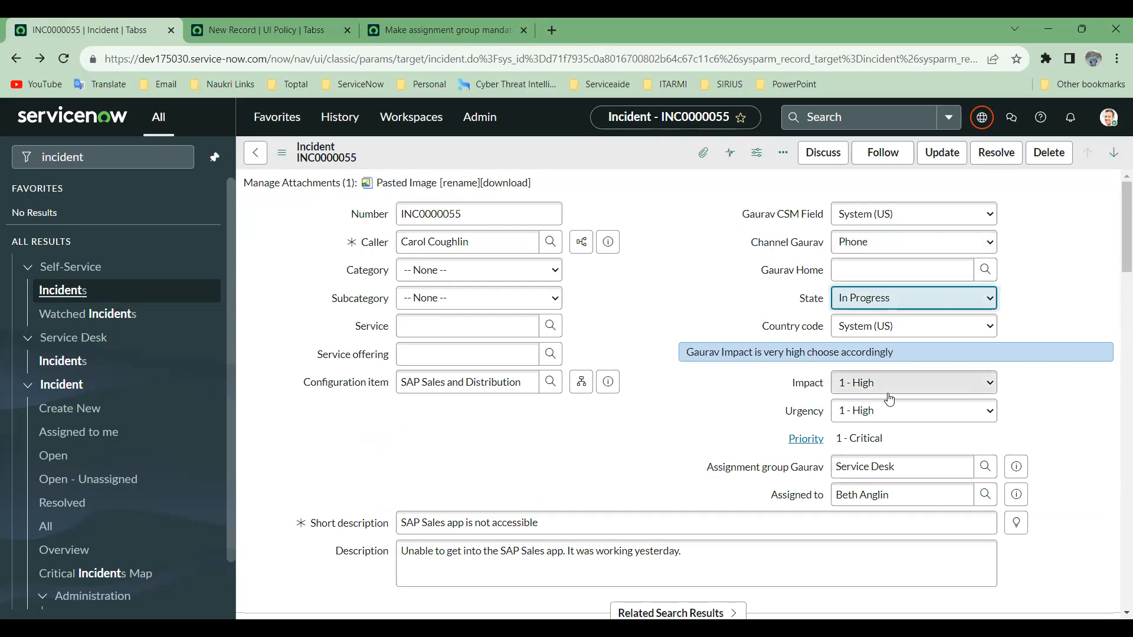
left_click(262, 18)
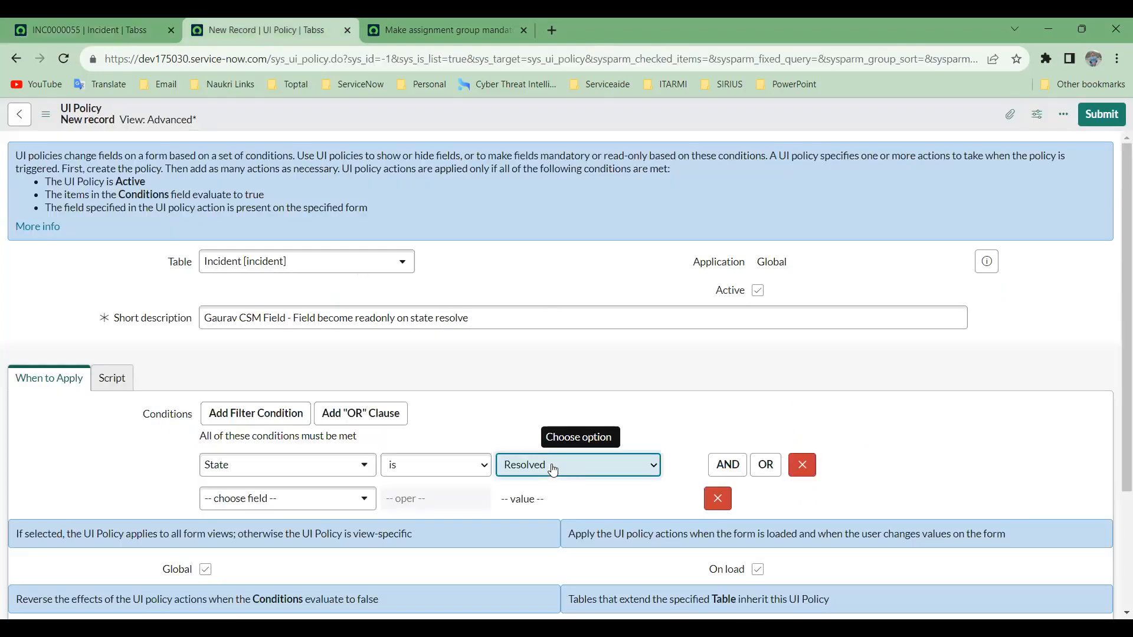
Review the new UI policy's settings and save the record, staying on its form.
scroll(359, 310, "down", 2)
scroll(744, 254, "up", 2)
scroll(745, 255, "down", 3)
scroll(746, 255, "up", 3)
right_click(878, 100)
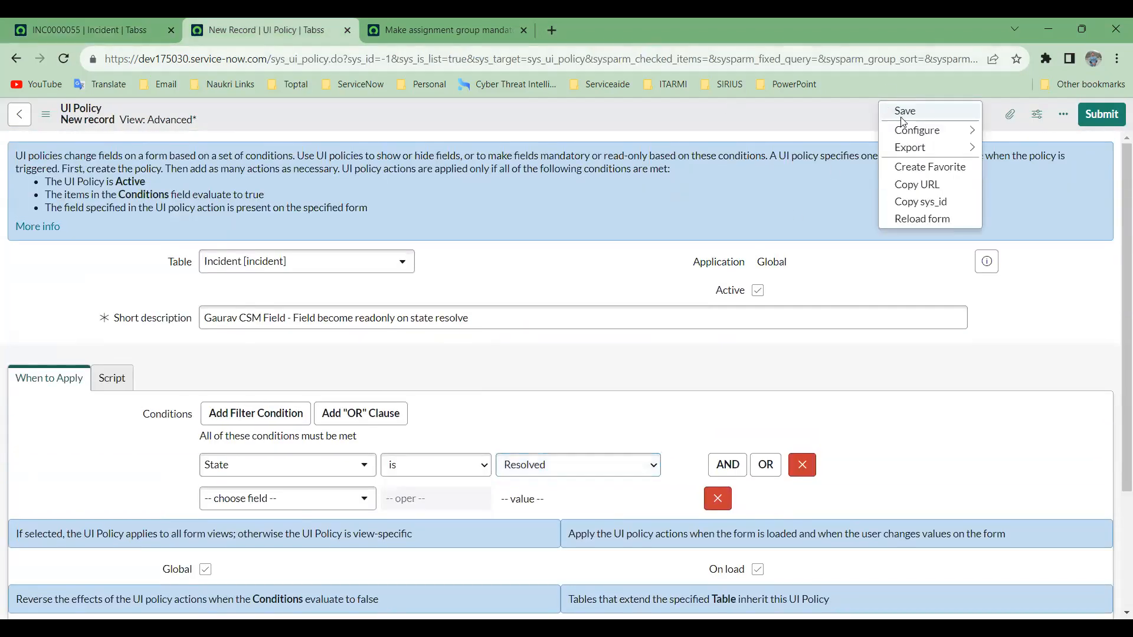
left_click(905, 117)
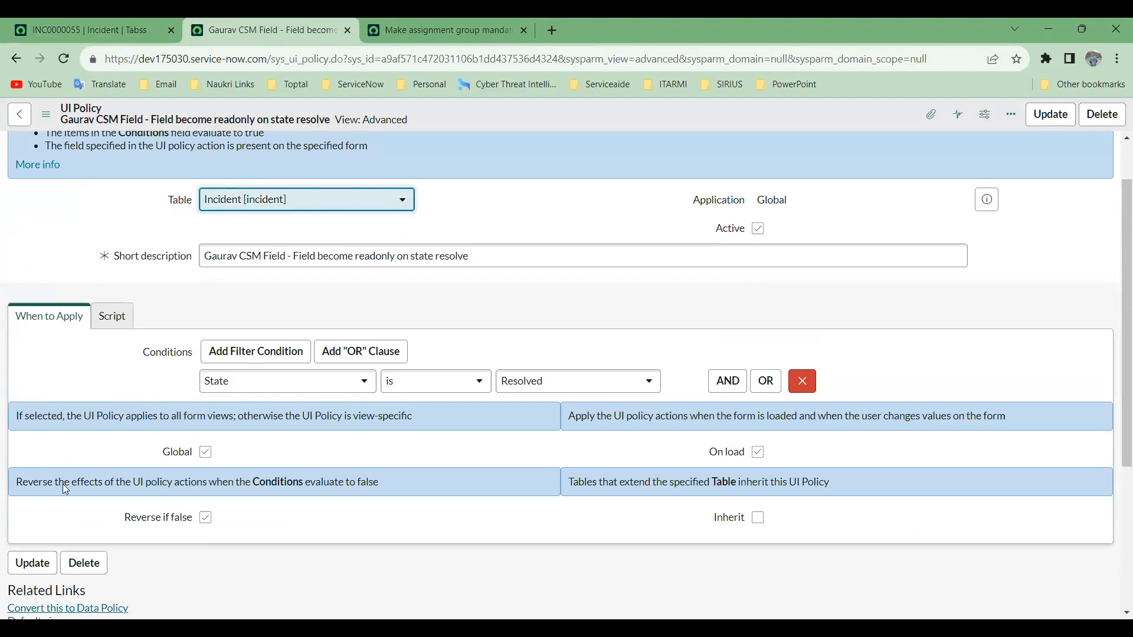
Start a new UI policy action for the saved policy, after checking its settings and the CSM field on the incident form.
scroll(65, 488, "down", 4)
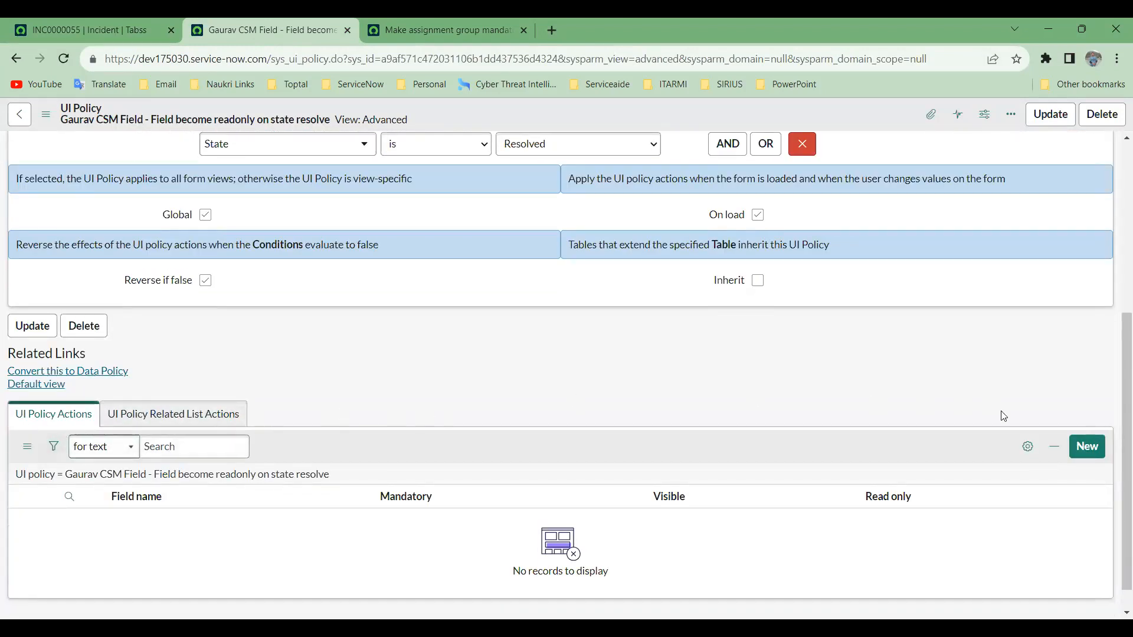
scroll(354, 357, "up", 5)
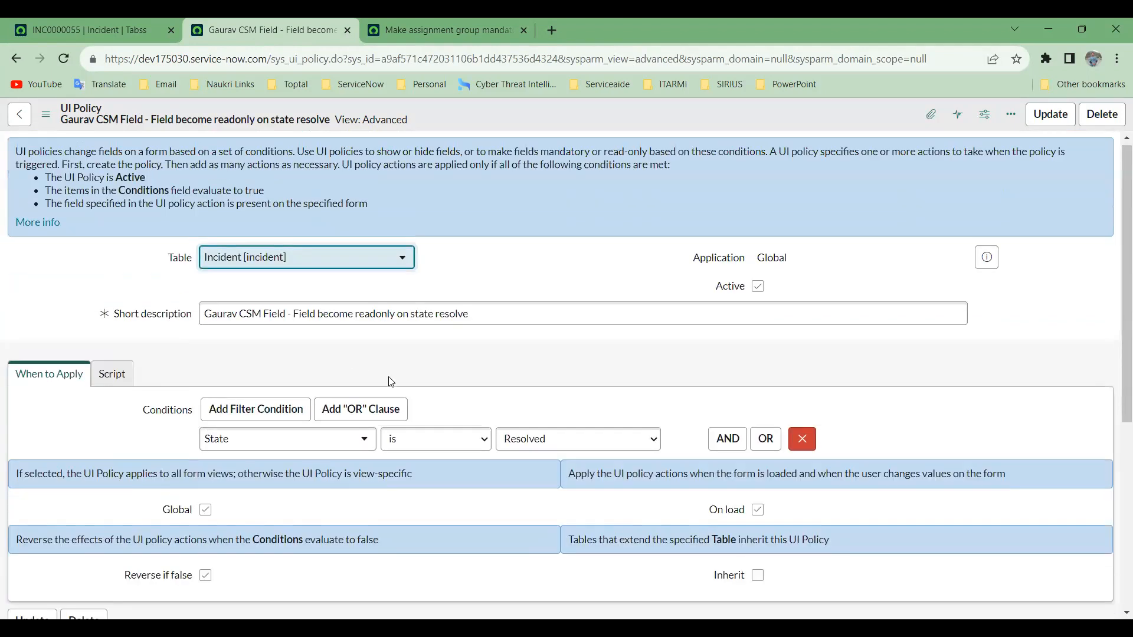
scroll(236, 385, "down", 5)
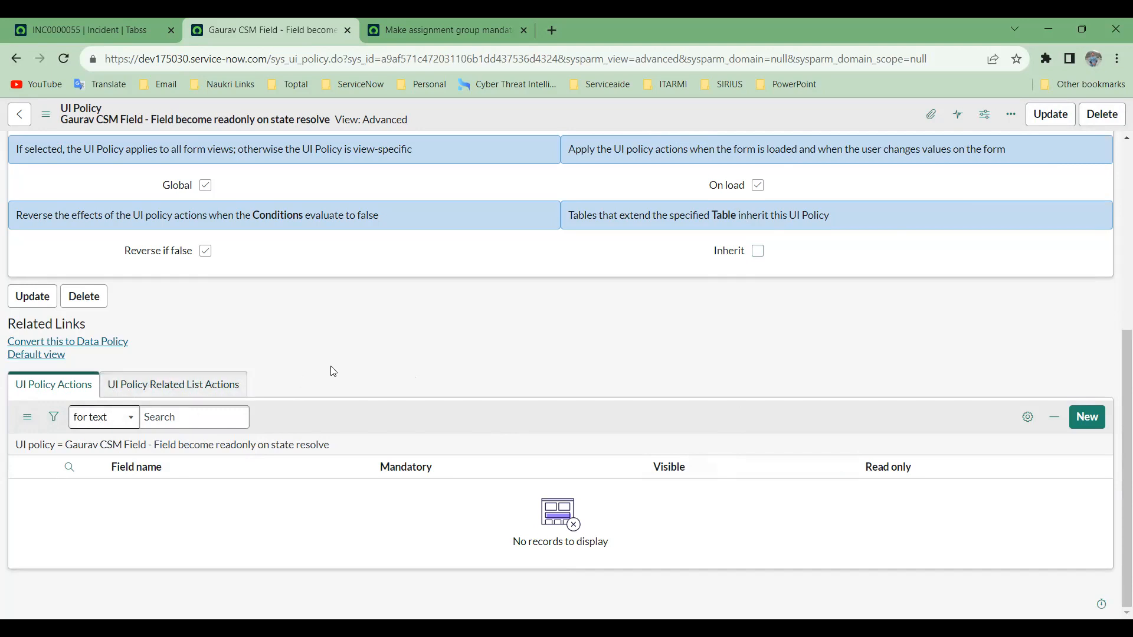
scroll(354, 389, "up", 3)
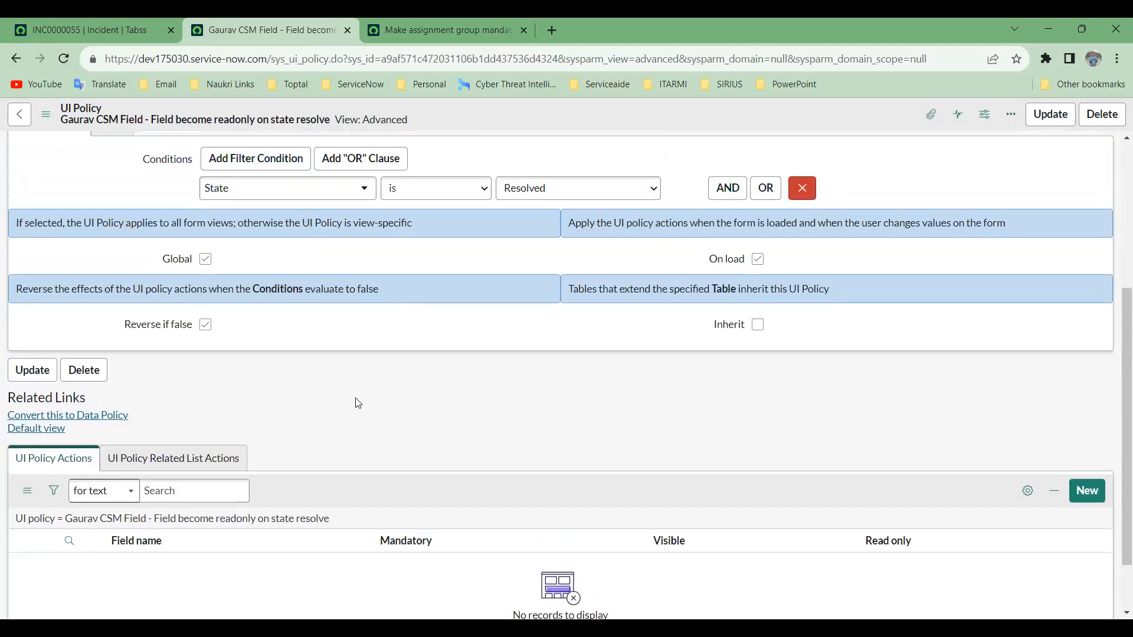
scroll(357, 408, "down", 3)
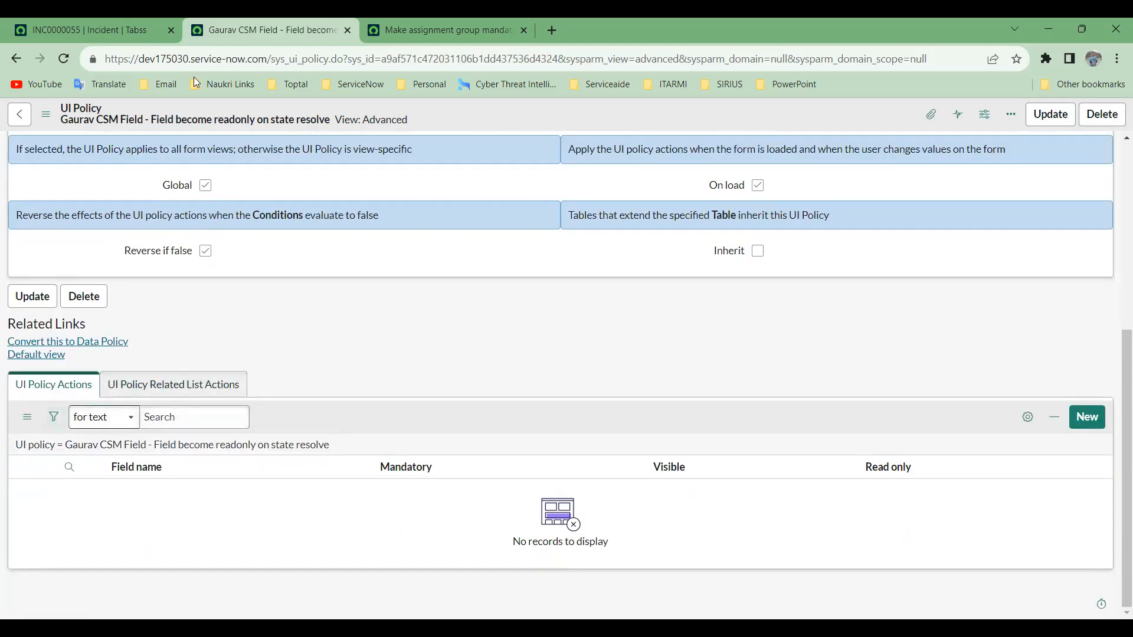
left_click(97, 27)
left_click_drag(743, 219, 825, 219)
left_click(272, 23)
left_click(1105, 417)
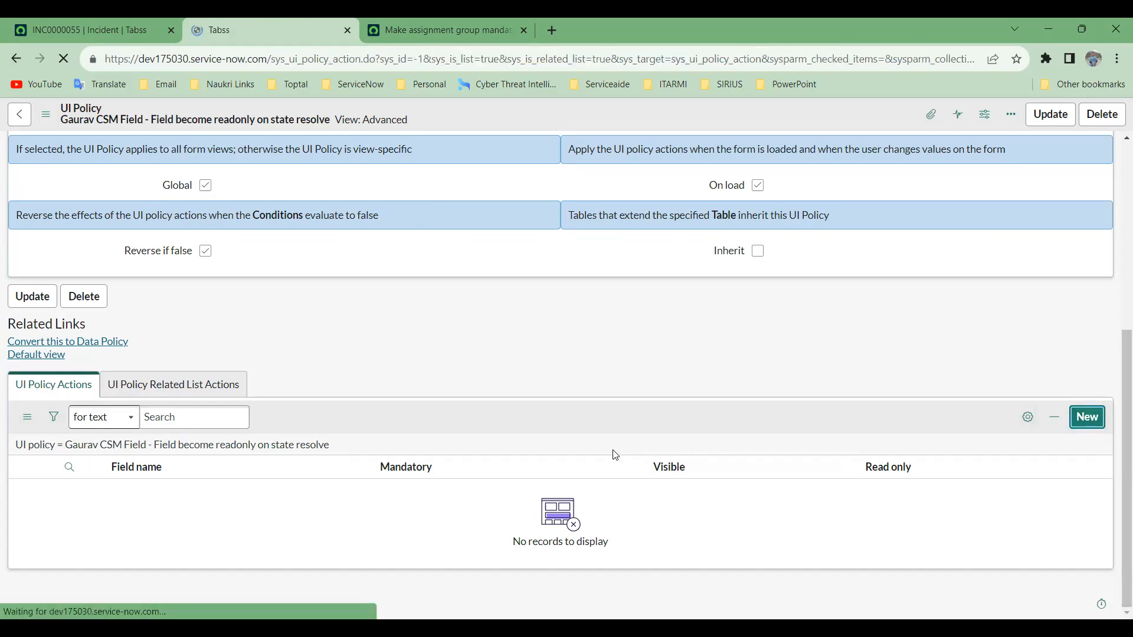
left_click(372, 216)
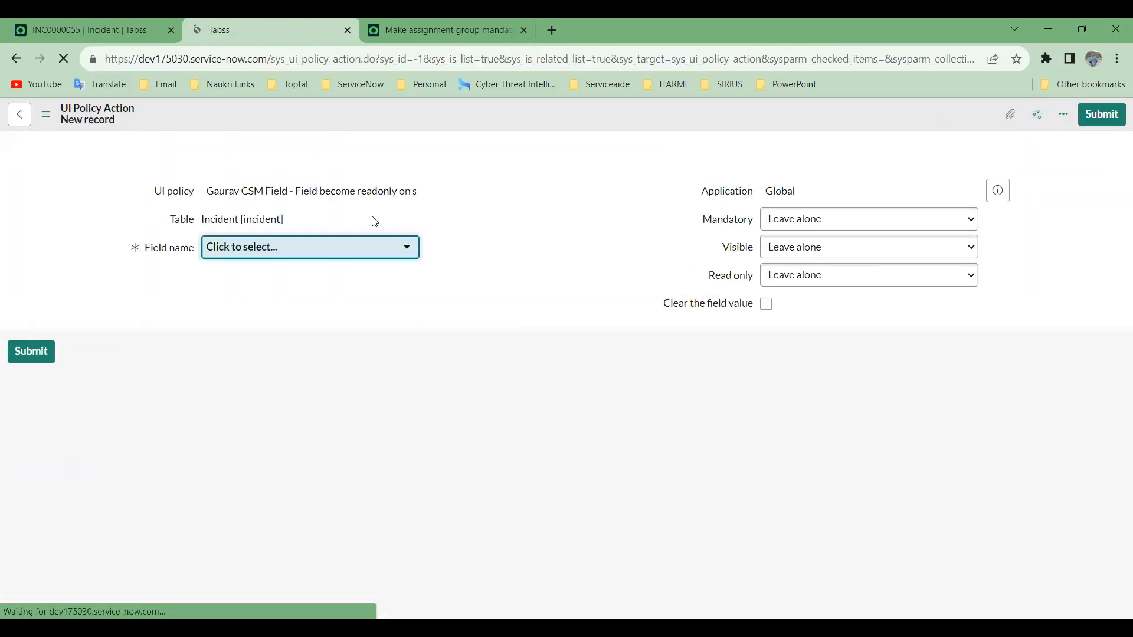
Open the UI policy action's field name selector and look through the Incident field tree for the CSM field.
left_click(391, 253)
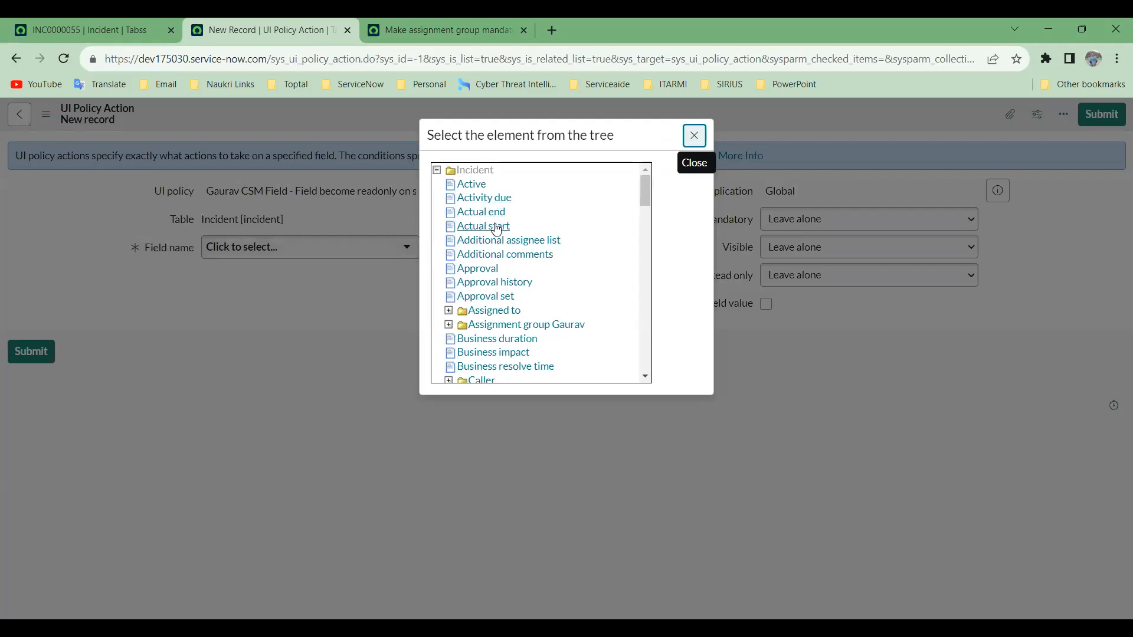
scroll(493, 261, "down", 5)
scroll(501, 298, "down", 3)
scroll(504, 300, "up", 3)
scroll(504, 300, "up", 5)
scroll(505, 300, "down", 5)
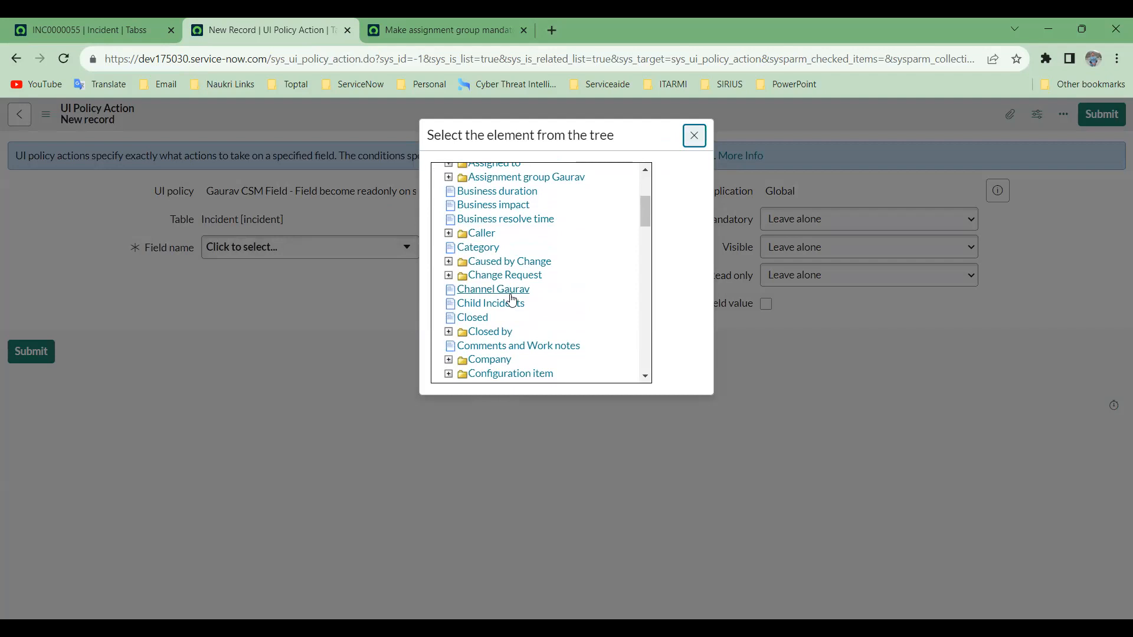
scroll(512, 301, "down", 2)
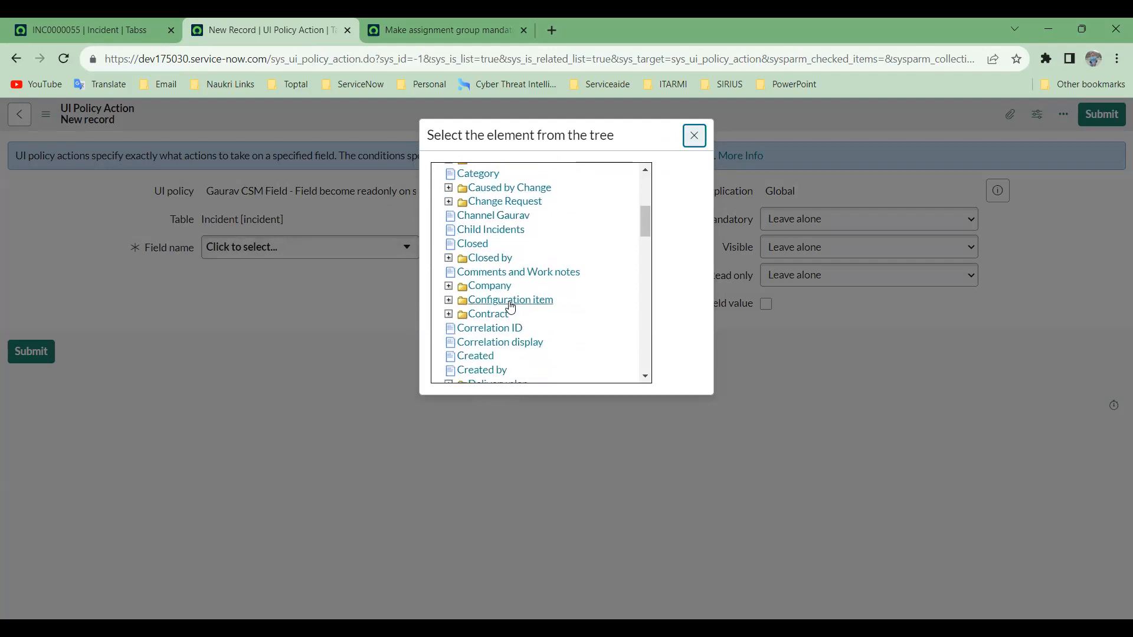
scroll(511, 307, "up", 2)
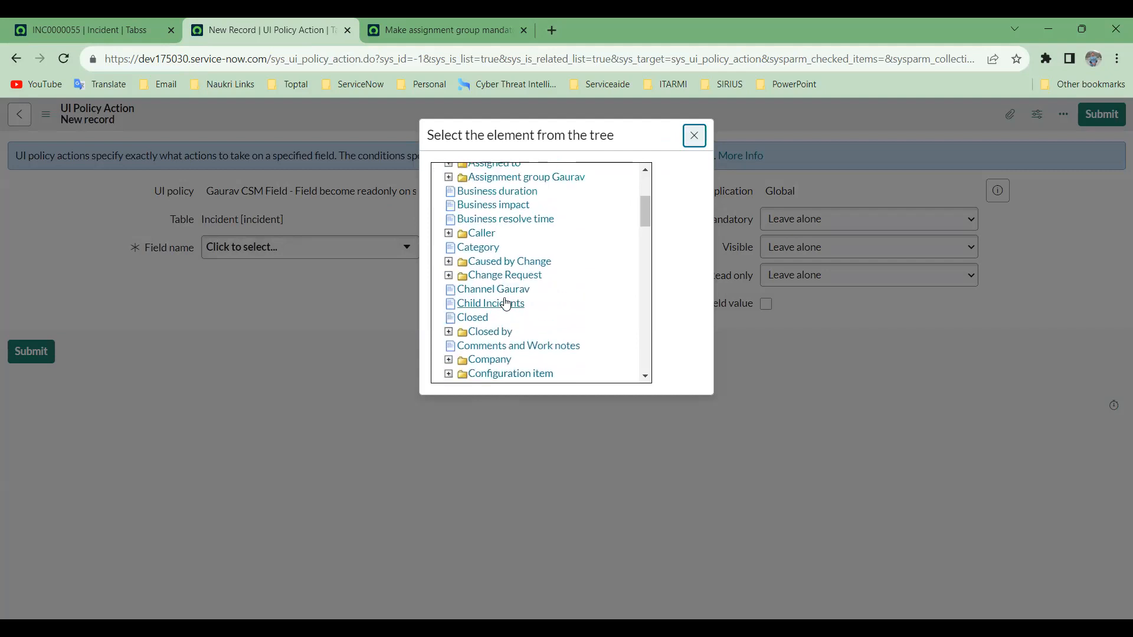
scroll(495, 302, "up", 2)
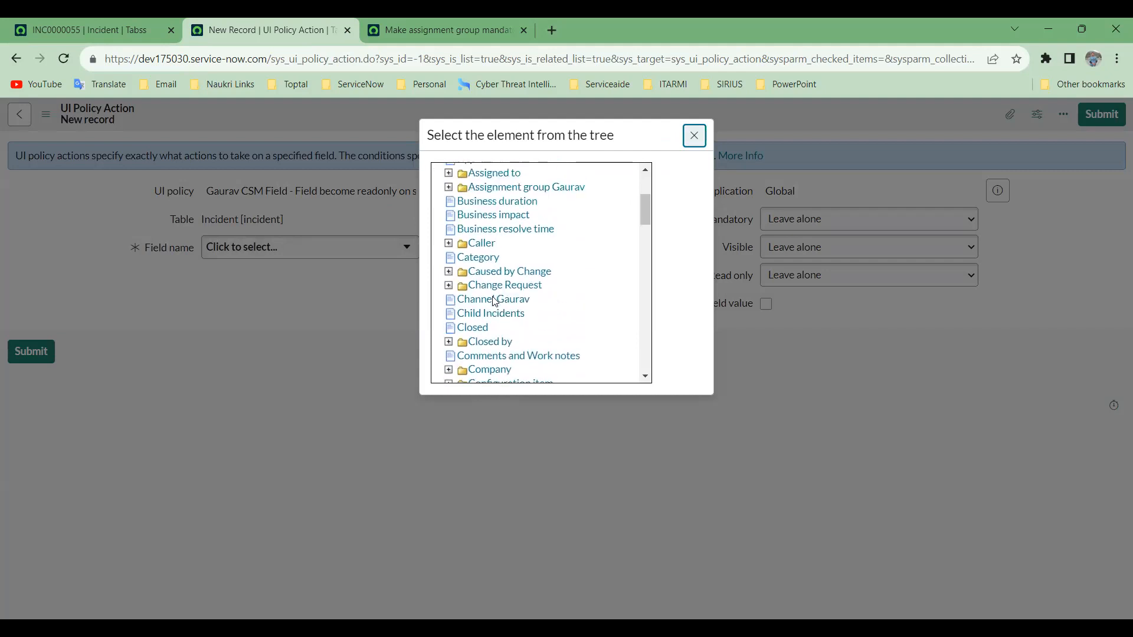
scroll(495, 302, "down", 6)
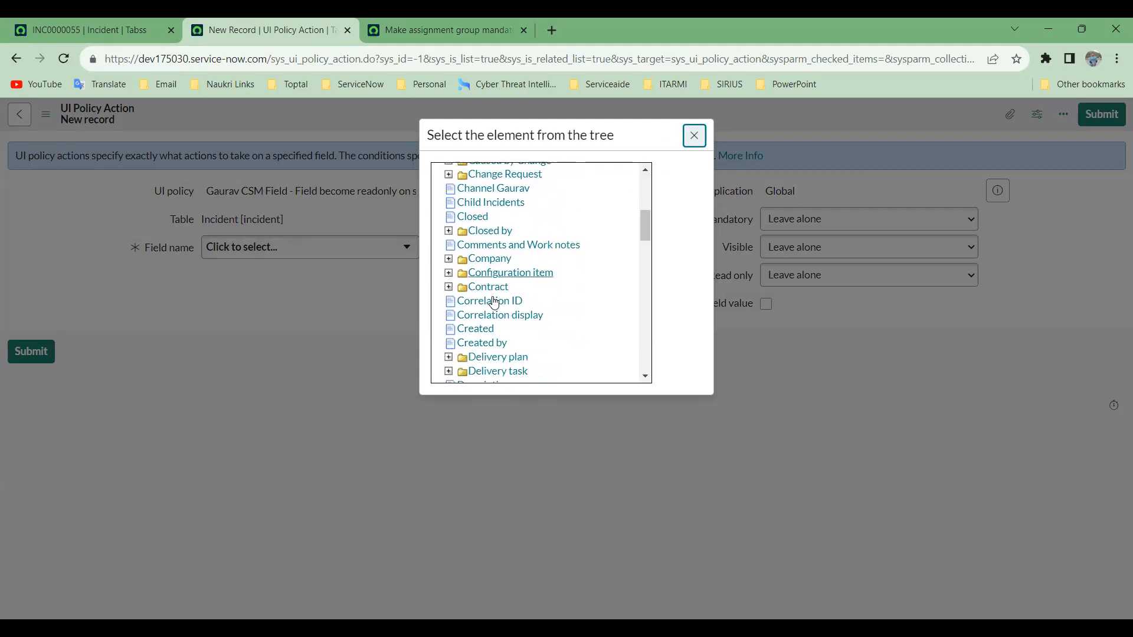
scroll(494, 302, "down", 4)
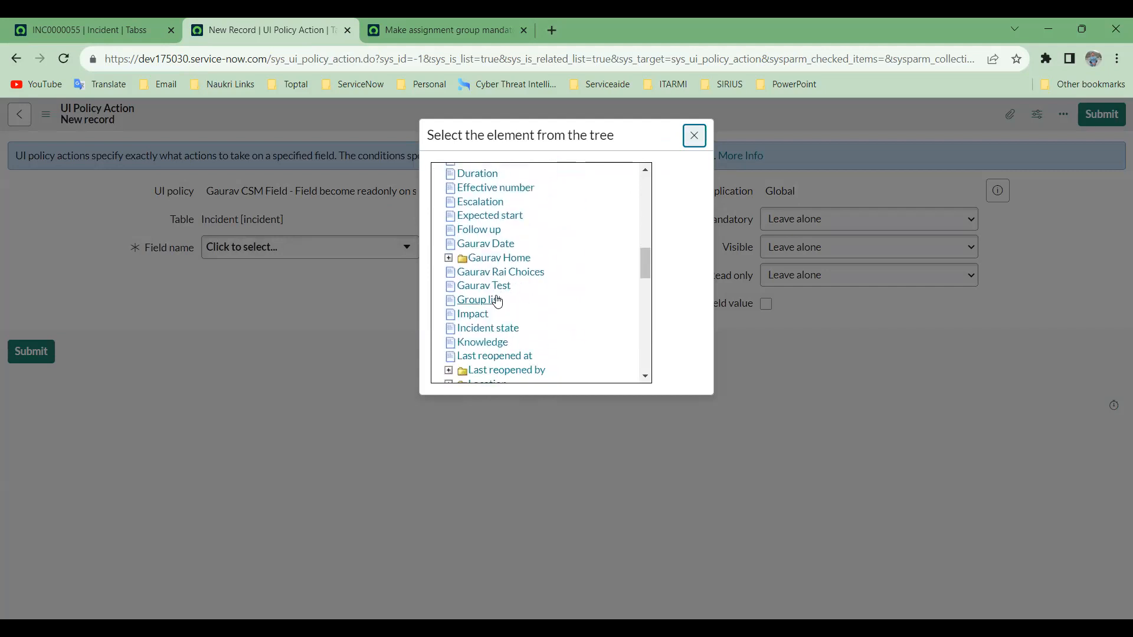
Search the Incident field tree for the custom fields' name prefix and for "csm".
key("ctrl+f")
type("gaurav")
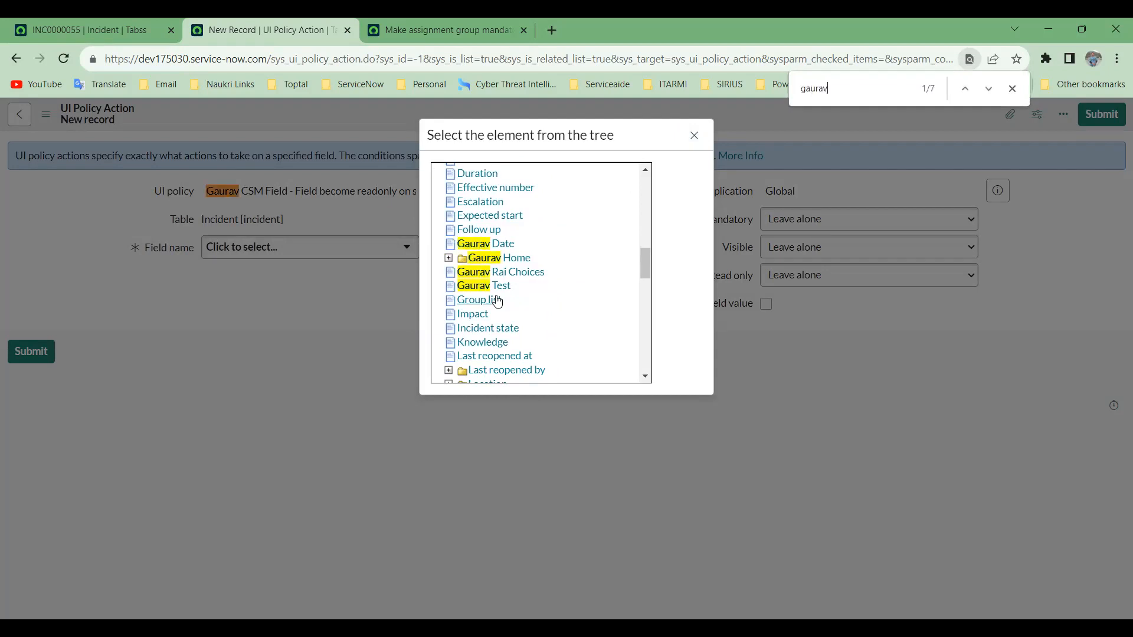
key("Return")
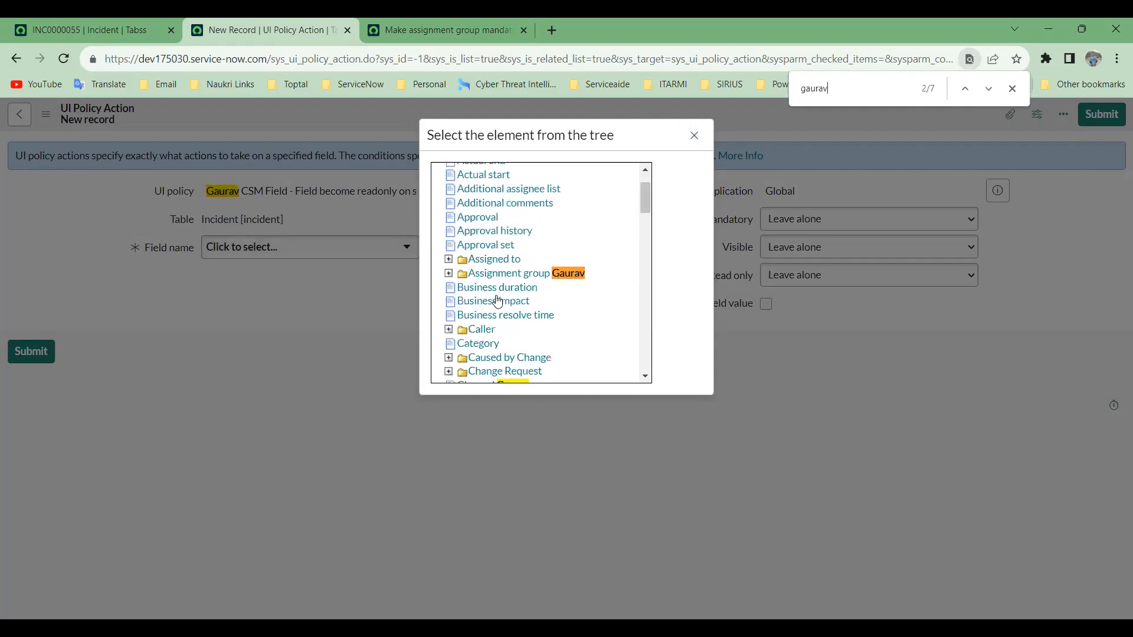
key("Return")
key("Return")
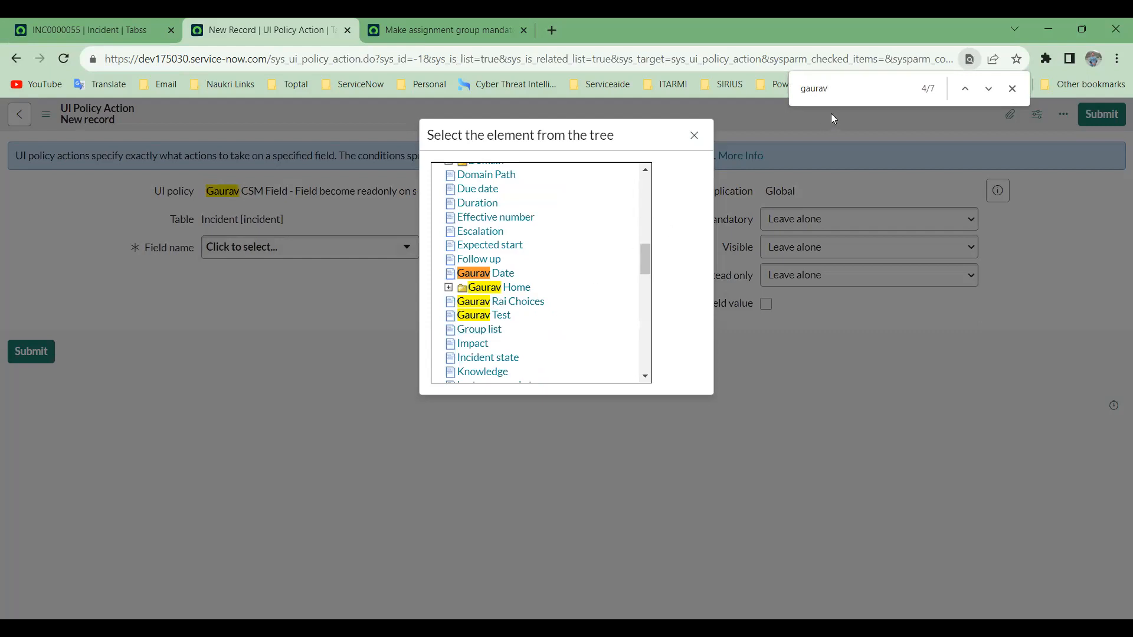
left_click_drag(840, 93, 760, 72)
type("csm")
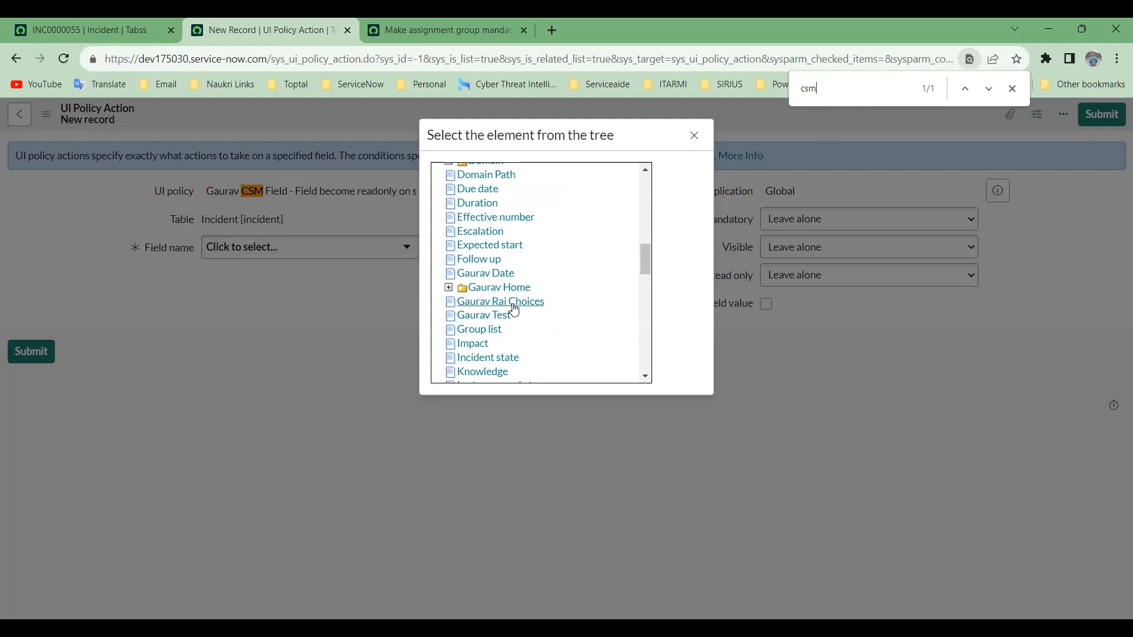
Open the dictionary entry of the incident's CSM field and examine which application it belongs to.
left_click(120, 27)
left_click(775, 233)
left_click(776, 215)
right_click(777, 220)
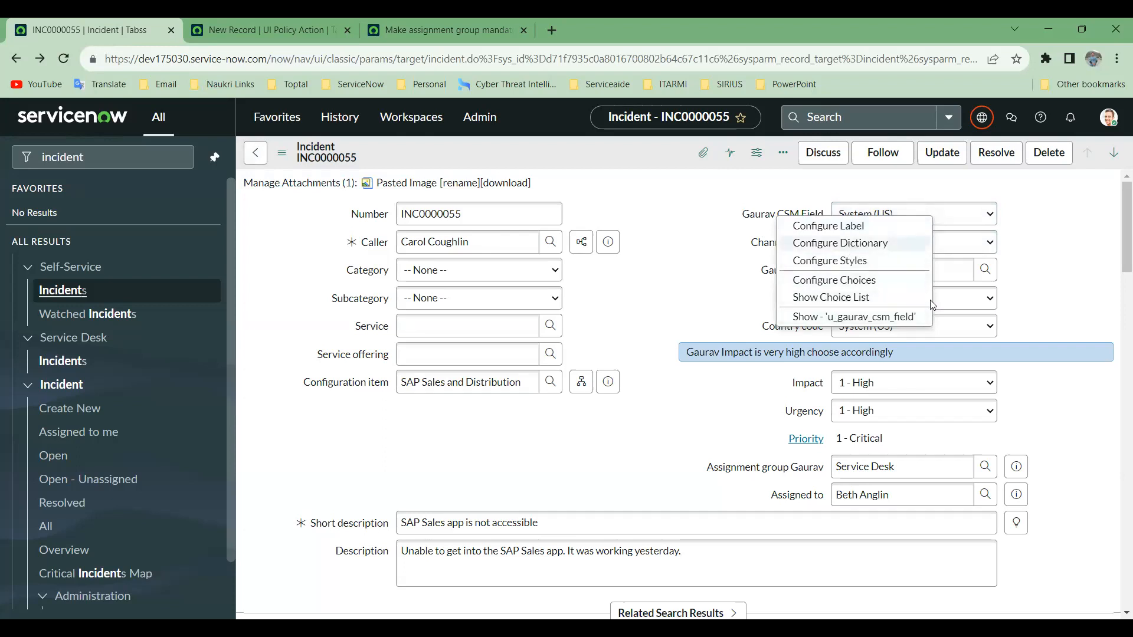
left_click(1038, 316)
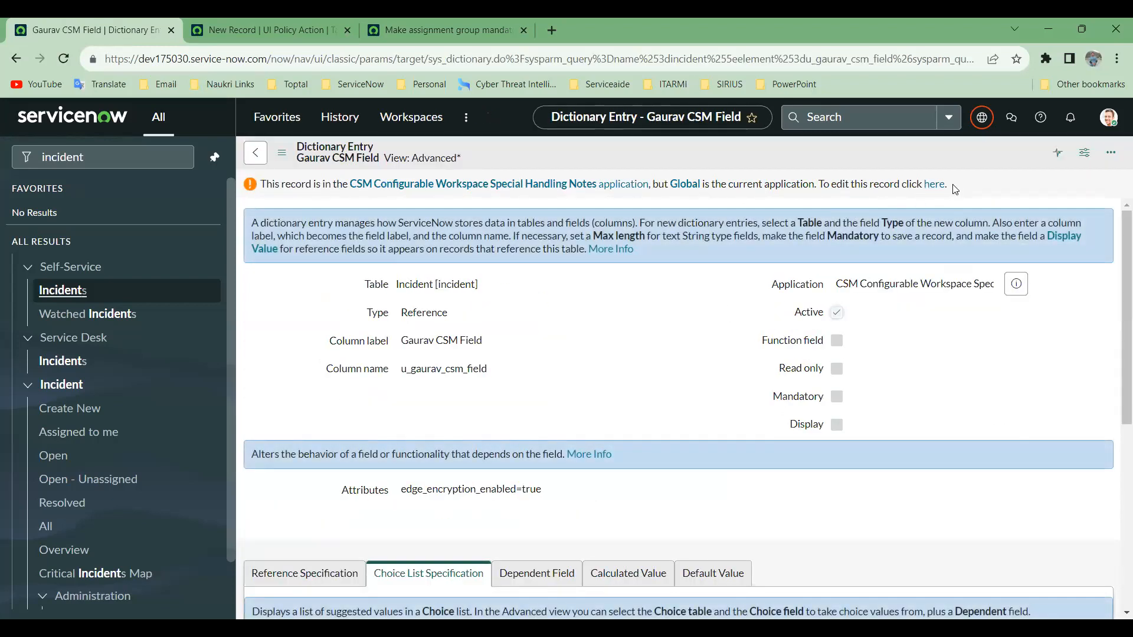
left_click_drag(832, 284, 973, 276)
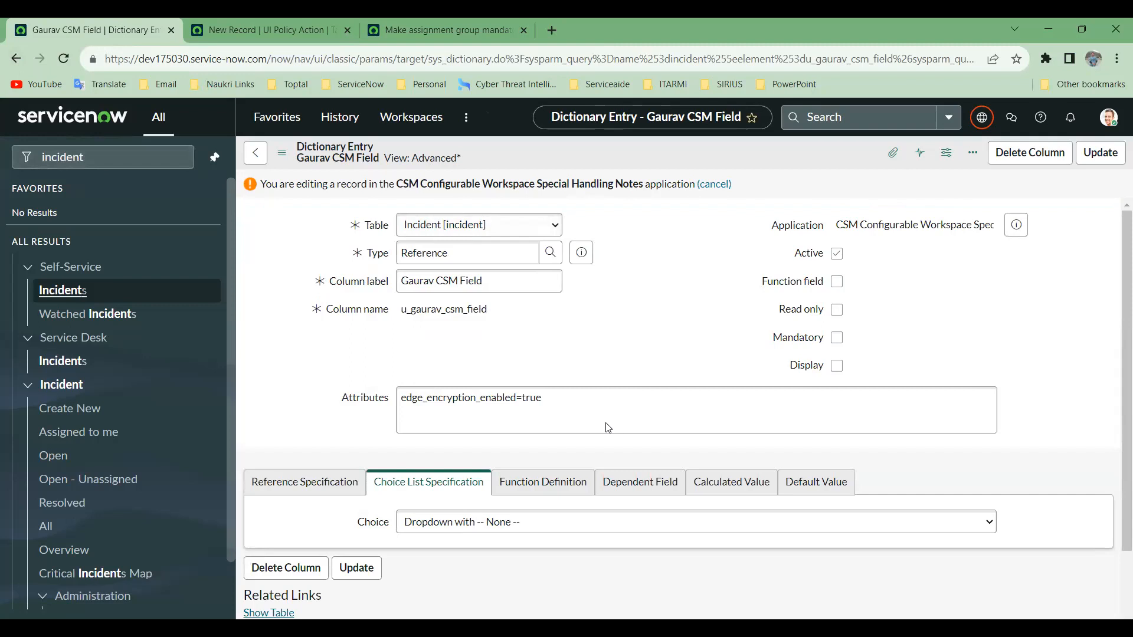
Return to the UI policy action and search its field tree for "csm" again.
left_click(271, 35)
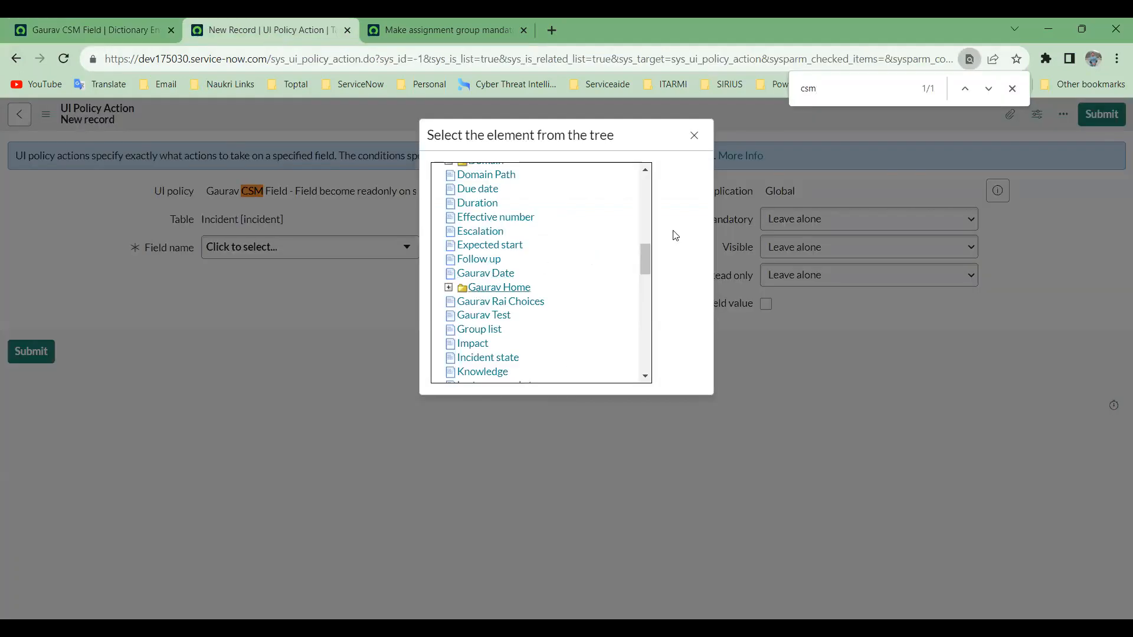
key("ctrl+f")
type("csm")
scroll(463, 295, "down", 3)
scroll(461, 306, "up", 5)
Compare the current application scope with the Application value in the CSM field's dictionary entry.
left_click(82, 27)
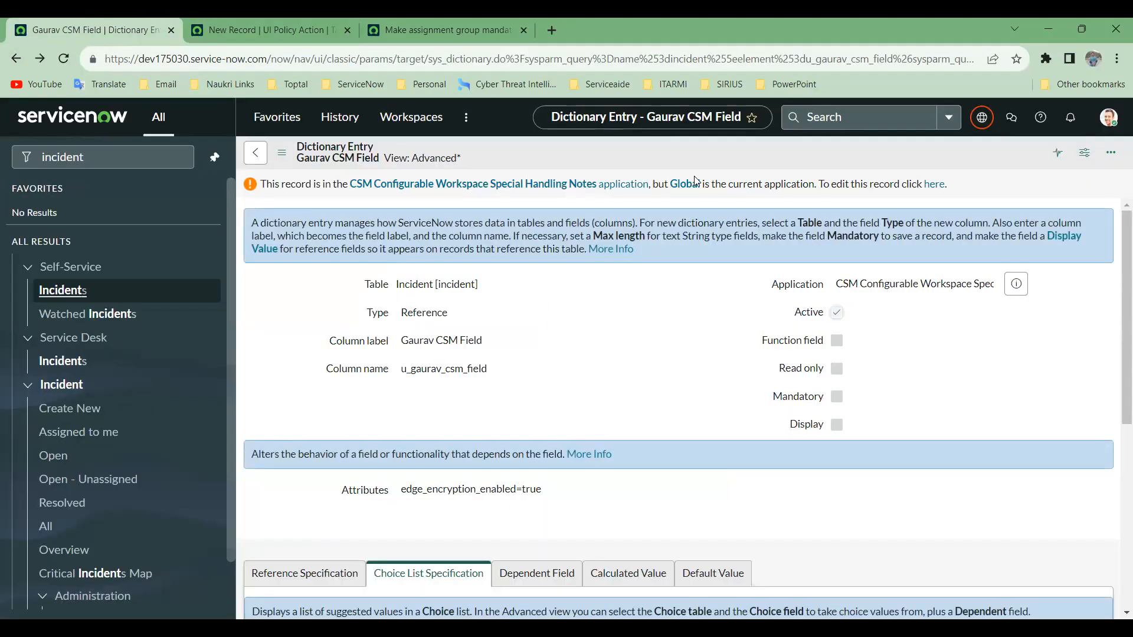
left_click(982, 117)
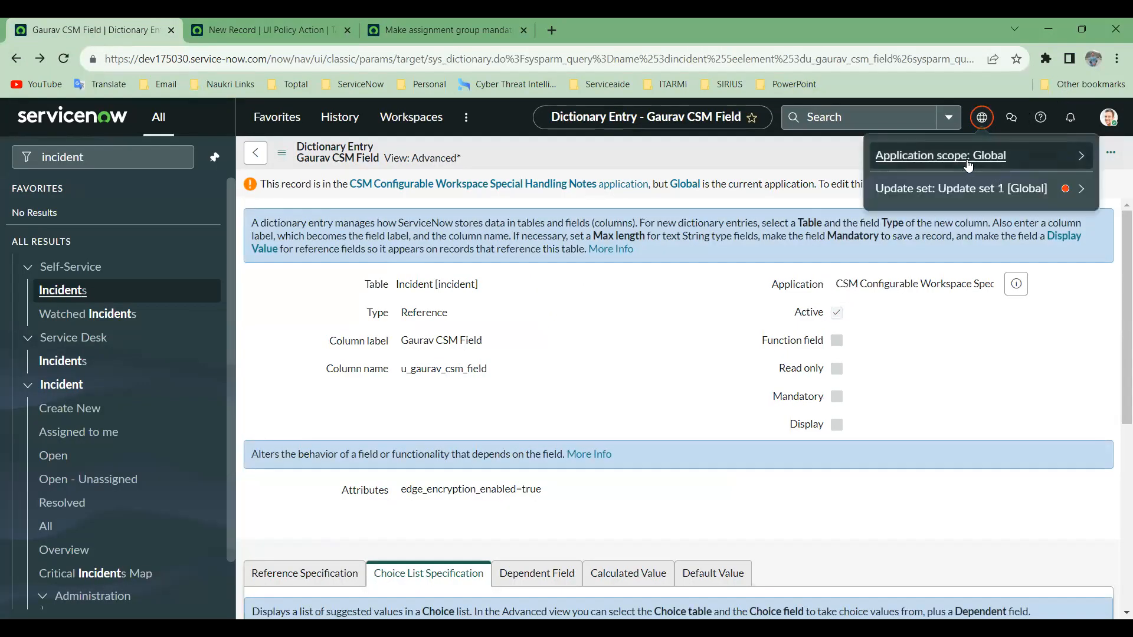
left_click(967, 157)
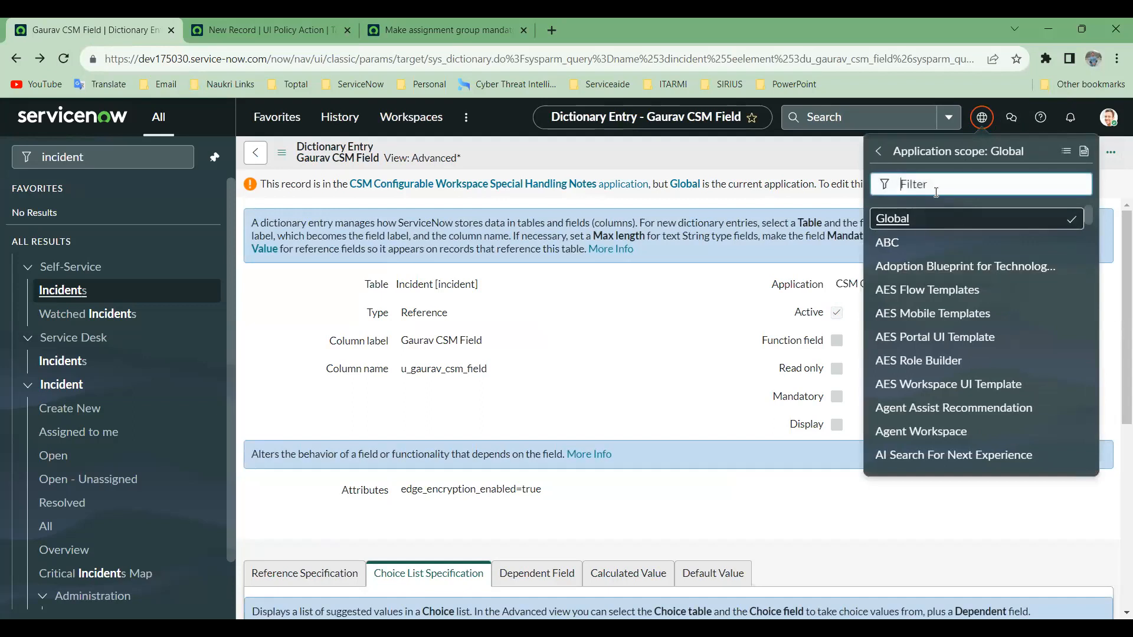
left_click(673, 326)
left_click(845, 285)
left_click_drag(845, 284, 1021, 292)
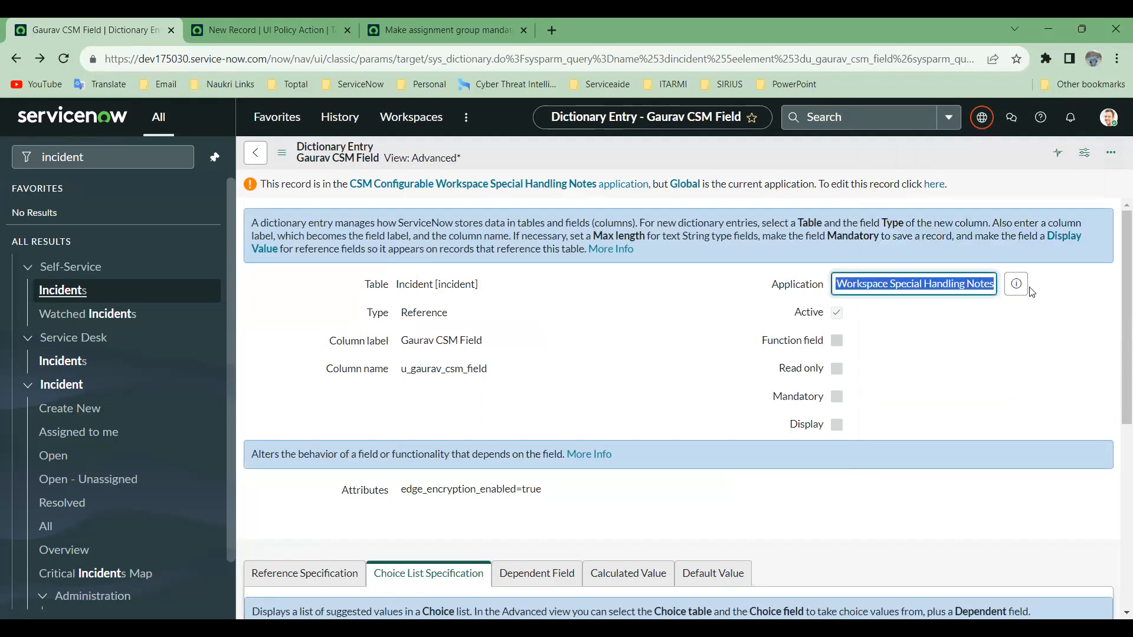
Return through the Incidents list to the SAP Sales app incident and highlight the label of its custom Home field.
left_click(255, 153)
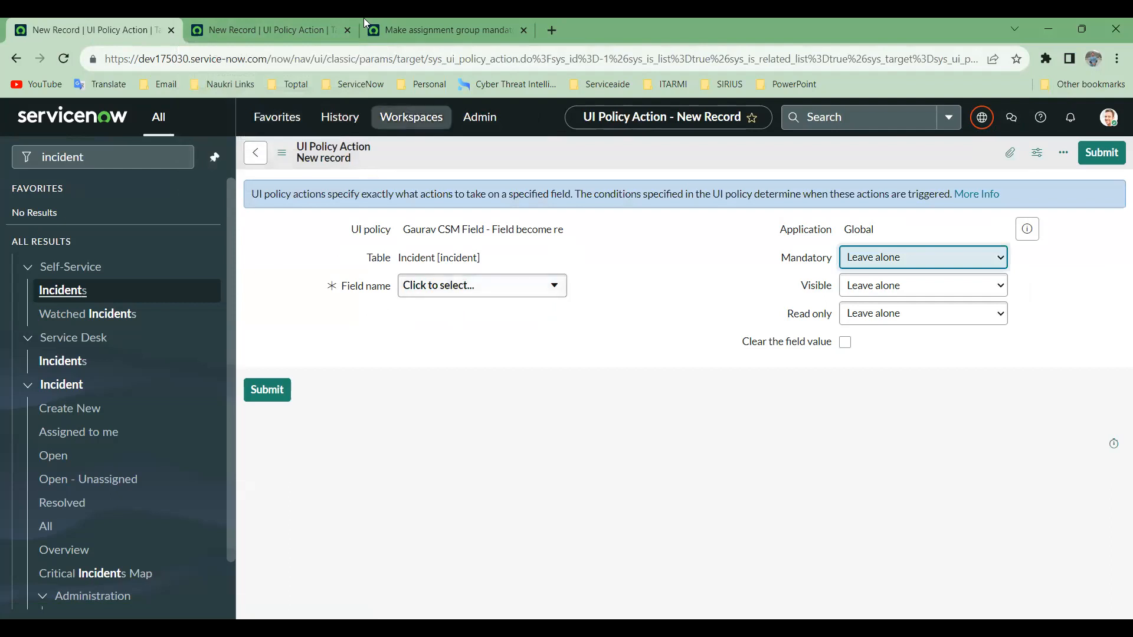
left_click(303, 19)
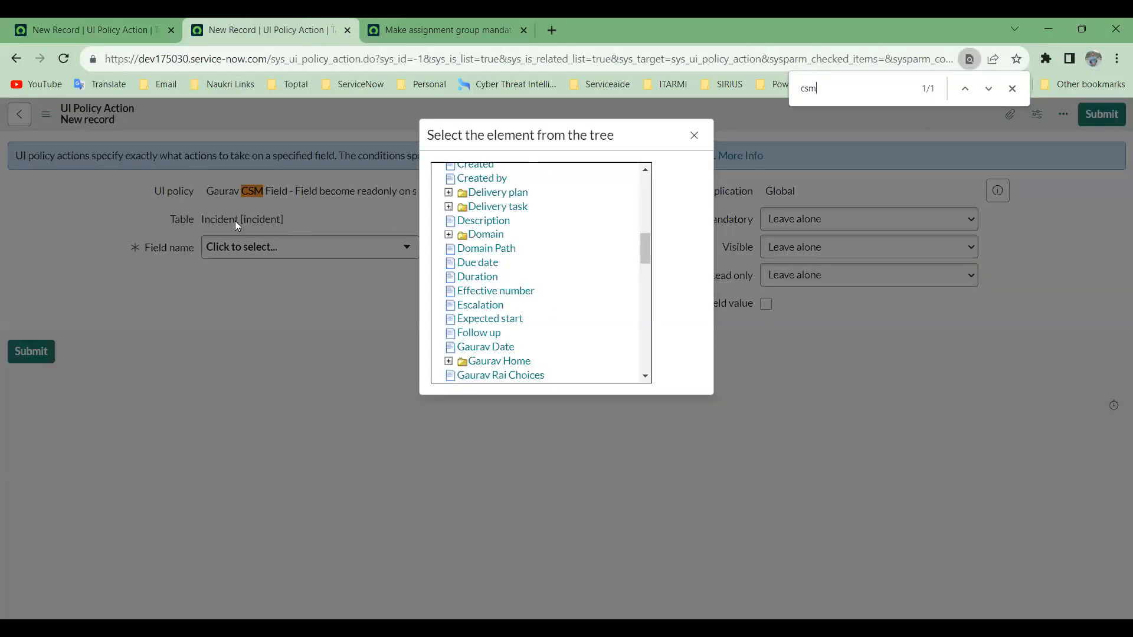
left_click(109, 17)
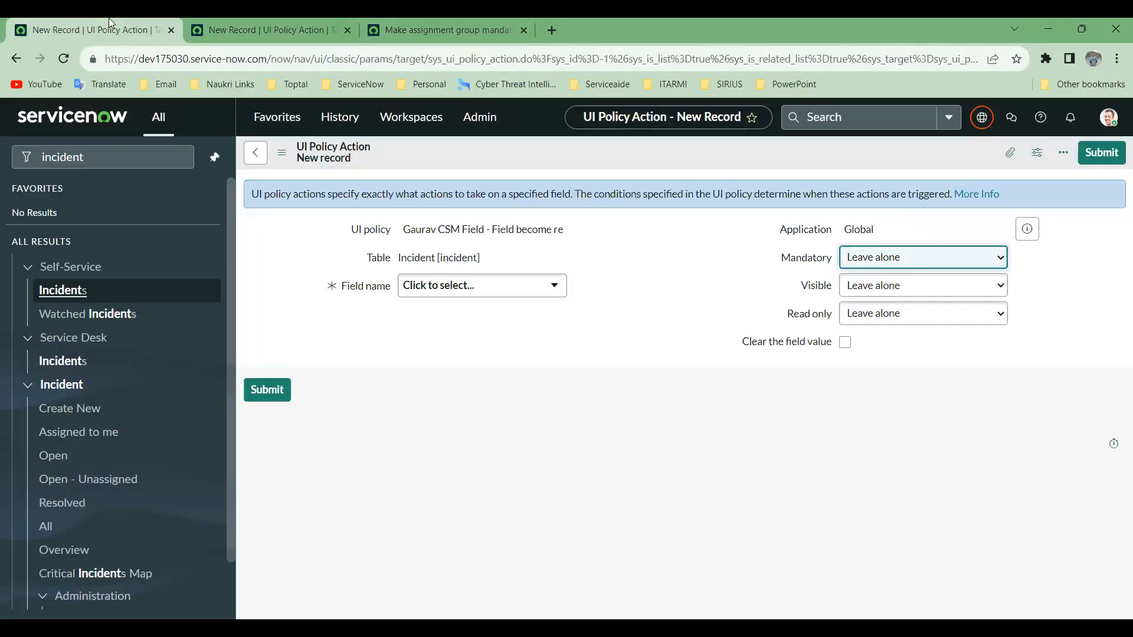
right_click(16, 58)
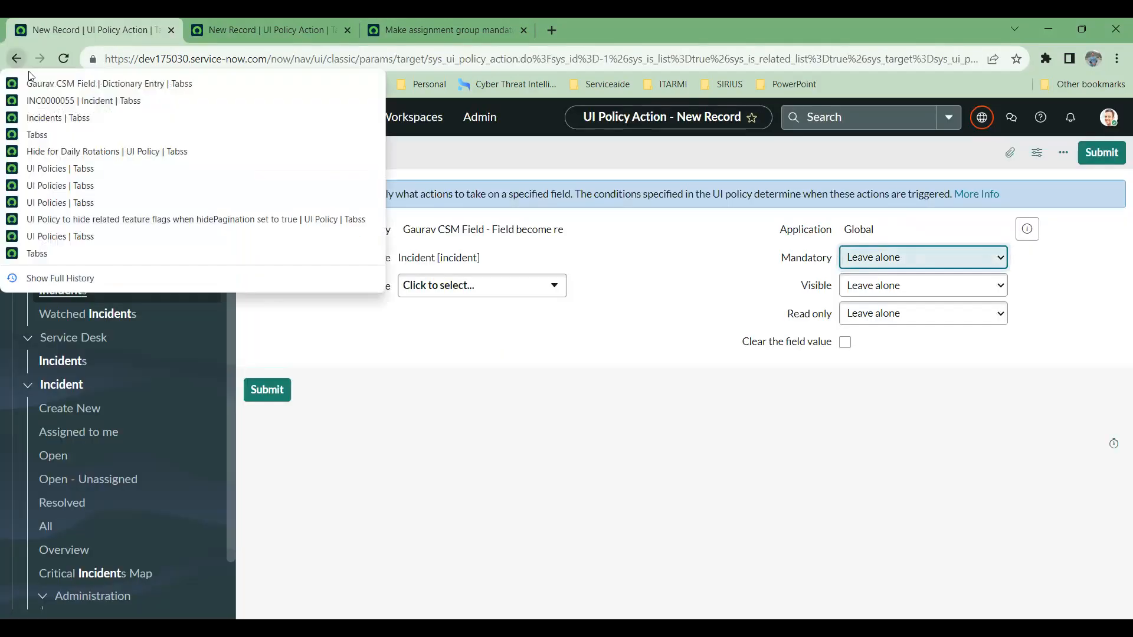
left_click(66, 117)
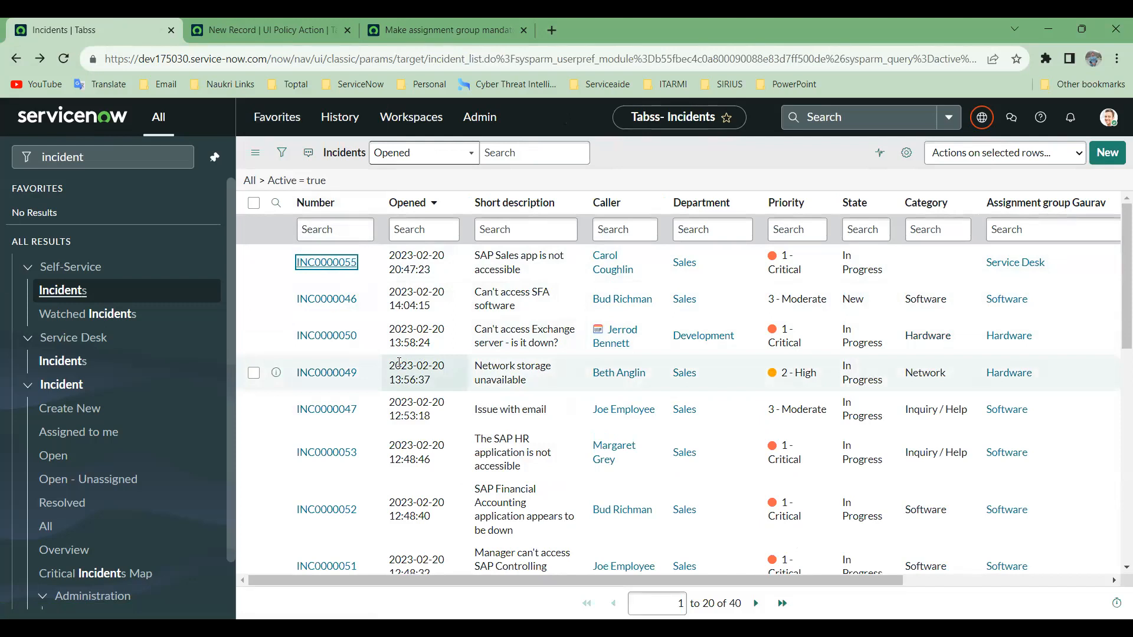
key("Return")
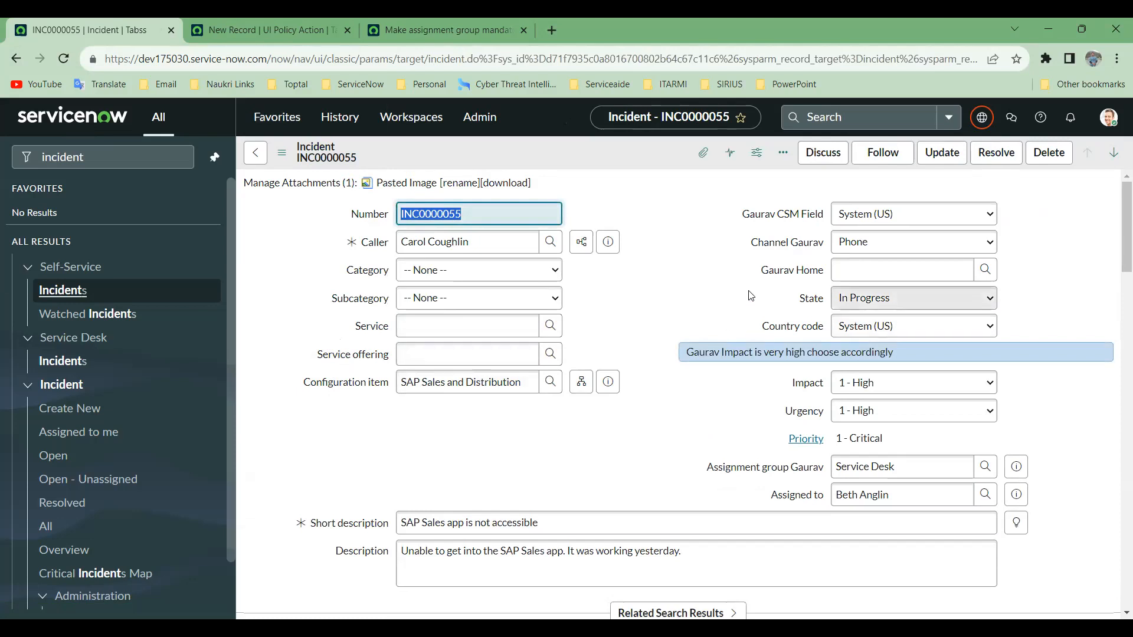
left_click_drag(758, 276, 824, 277)
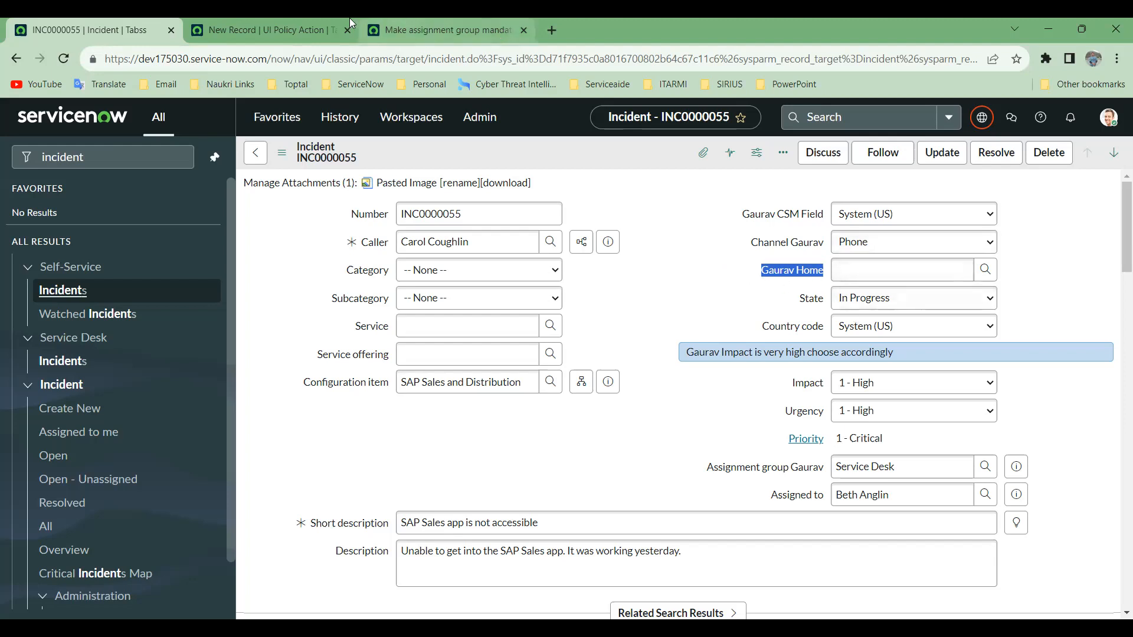
Return to the new UI policy action, search its field tree for the custom fields, and choose the custom Home field as Field name.
left_click(311, 19)
scroll(453, 275, "up", 2)
left_click_drag(834, 92, 756, 77)
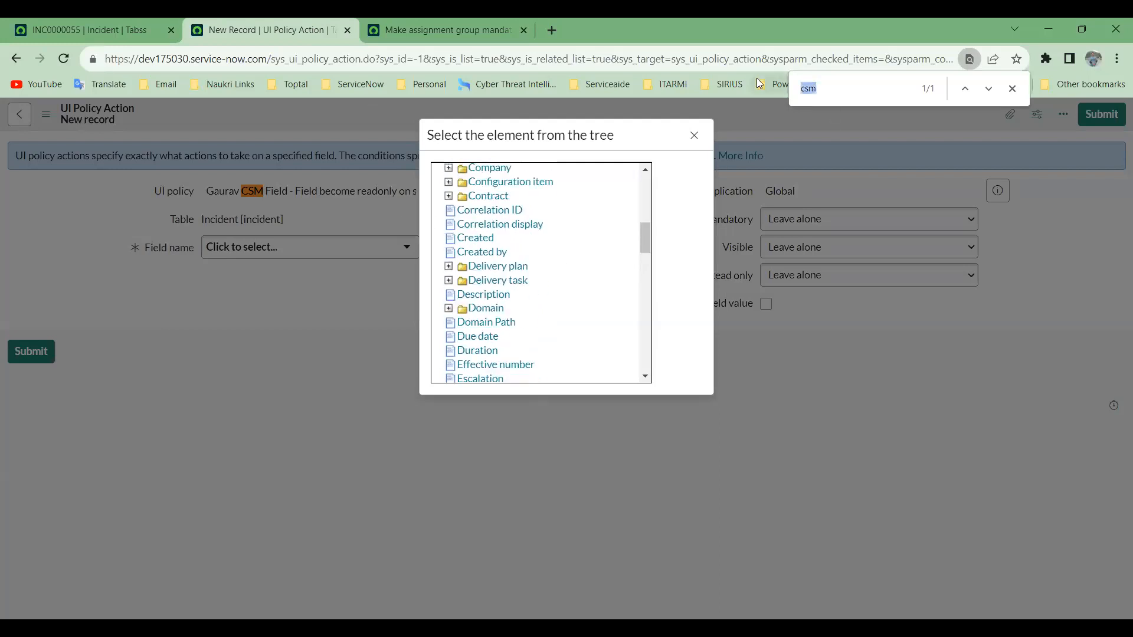
type("gaurav")
key("Return")
key("Return")
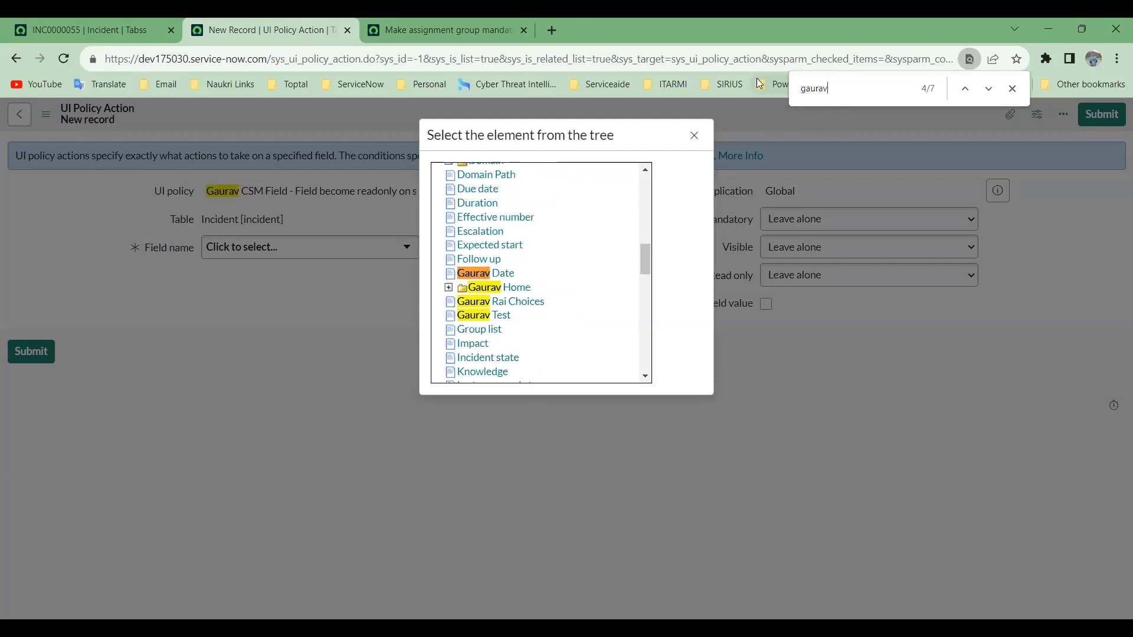
left_click(508, 287)
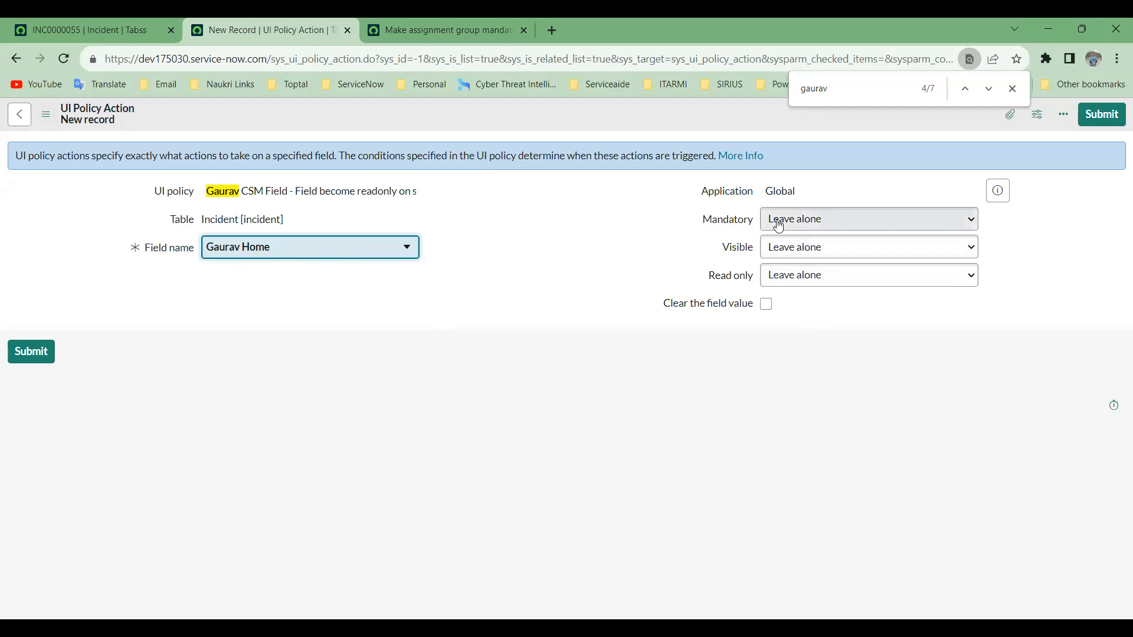
Review the Mandatory, Visible and Read only settings available for the Home field in the policy action.
left_click(828, 221)
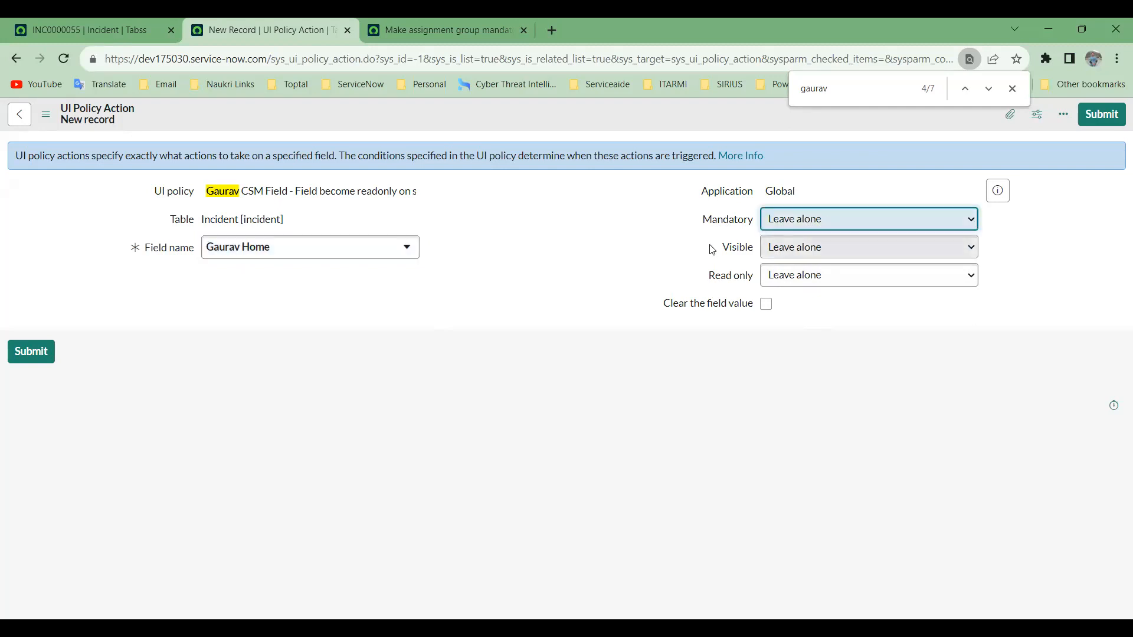
left_click(732, 251)
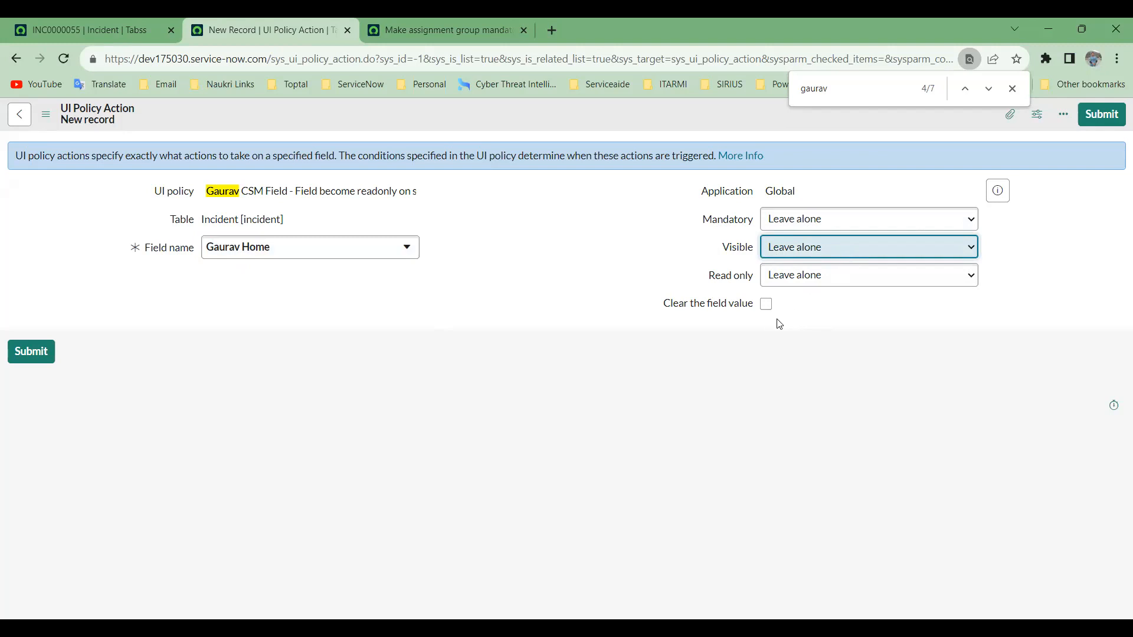
left_click(712, 281)
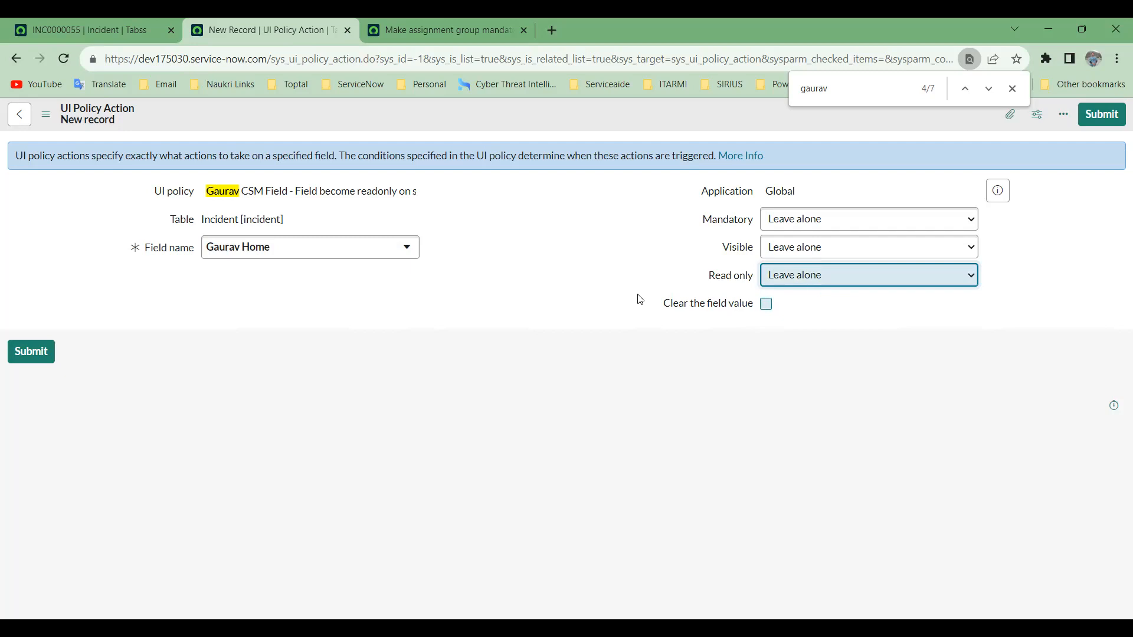
On the SAP Sales app incident, fill the Home field with an address from its lookup, set State to Resolved, and highlight the address.
left_click(45, 19)
left_click(985, 270)
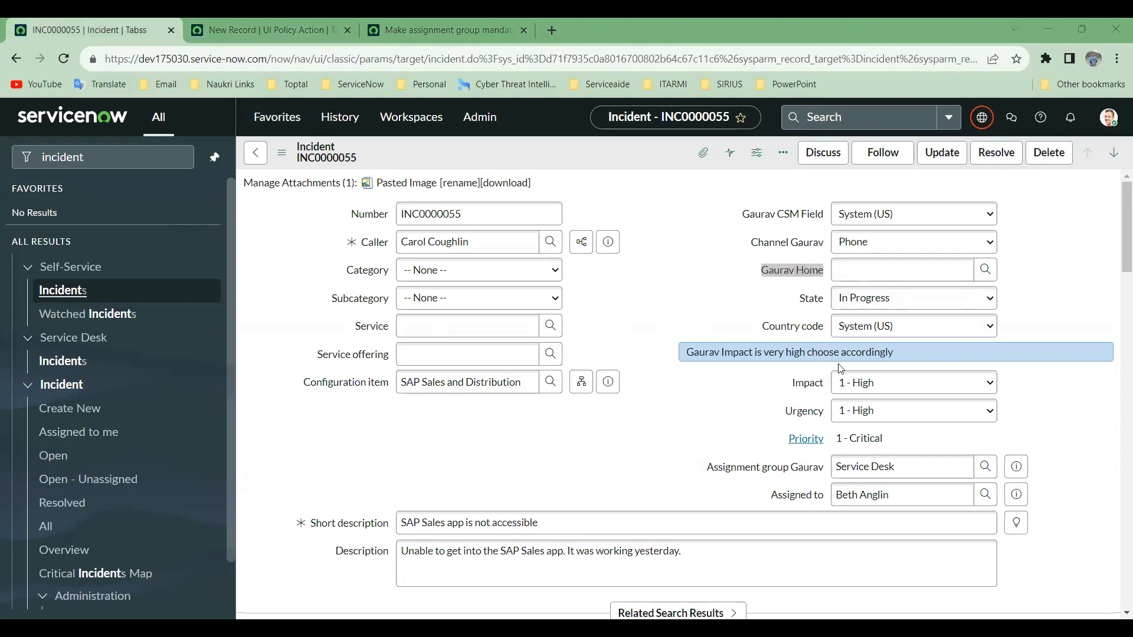
left_click(838, 364)
left_click(712, 319)
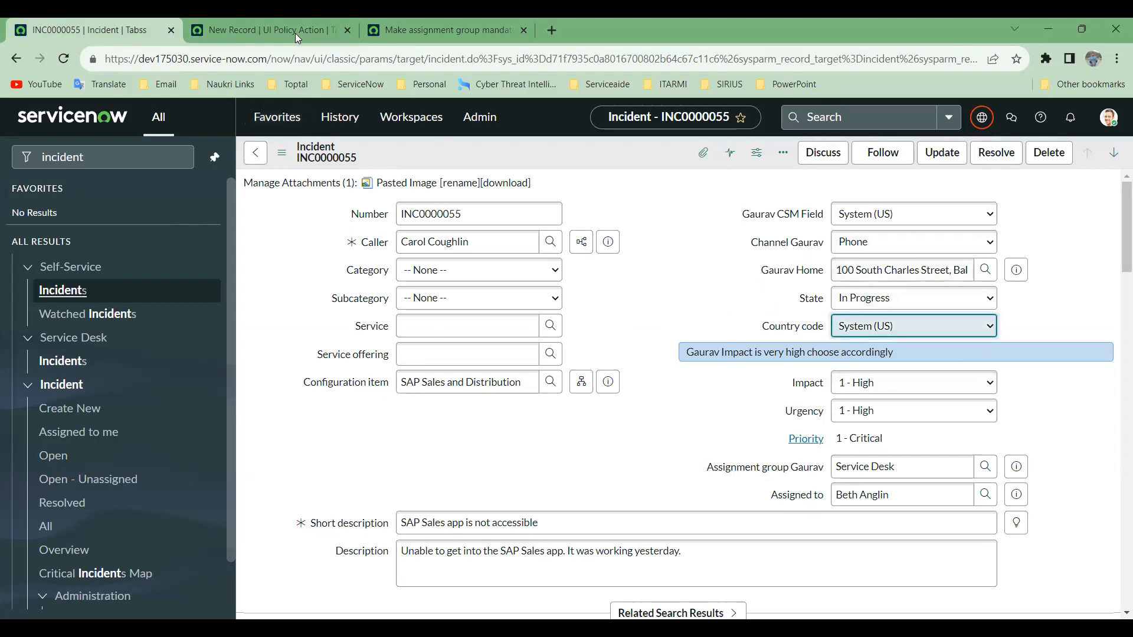
left_click(884, 304)
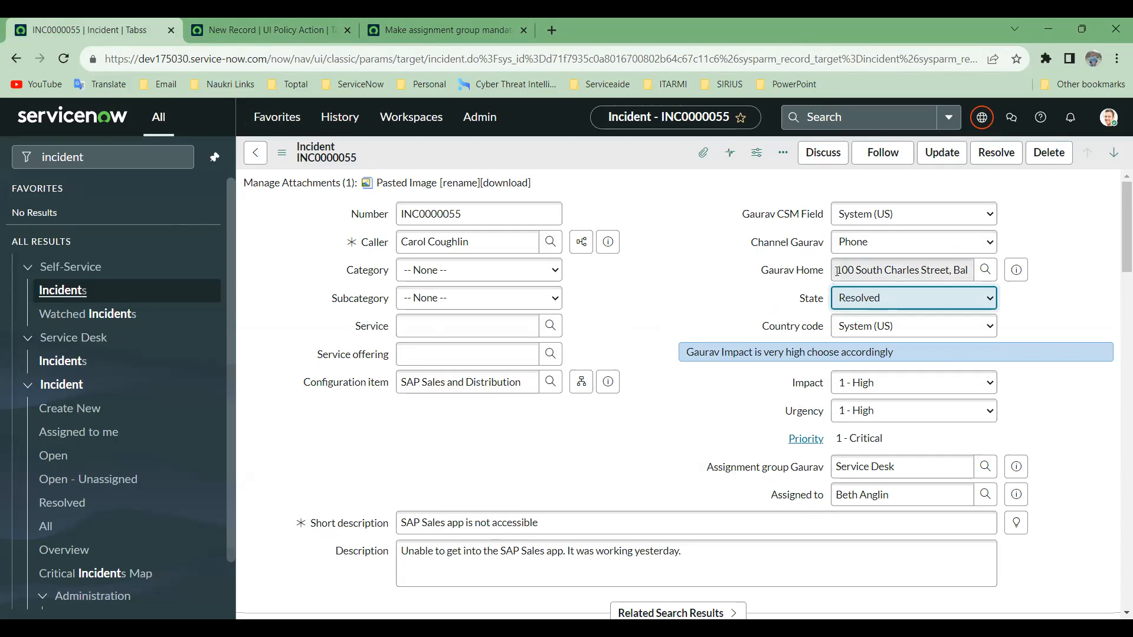
left_click_drag(836, 271, 985, 274)
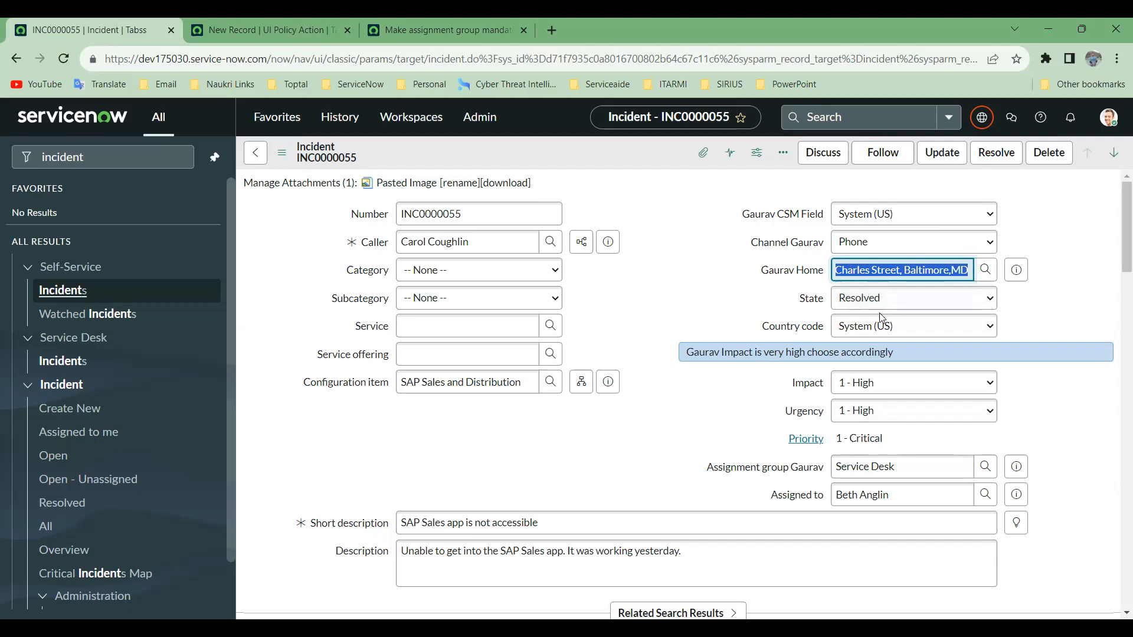
Enable Clear the field value in the Home field's policy action and compare it with the incident's filled Home field.
left_click(408, 18)
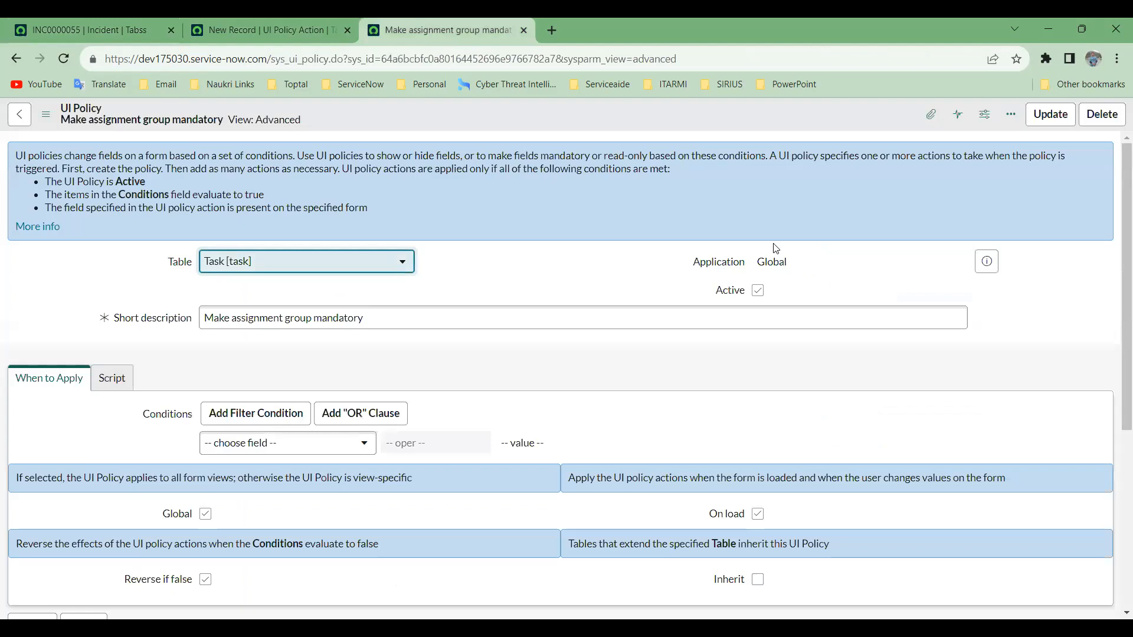
left_click(282, 22)
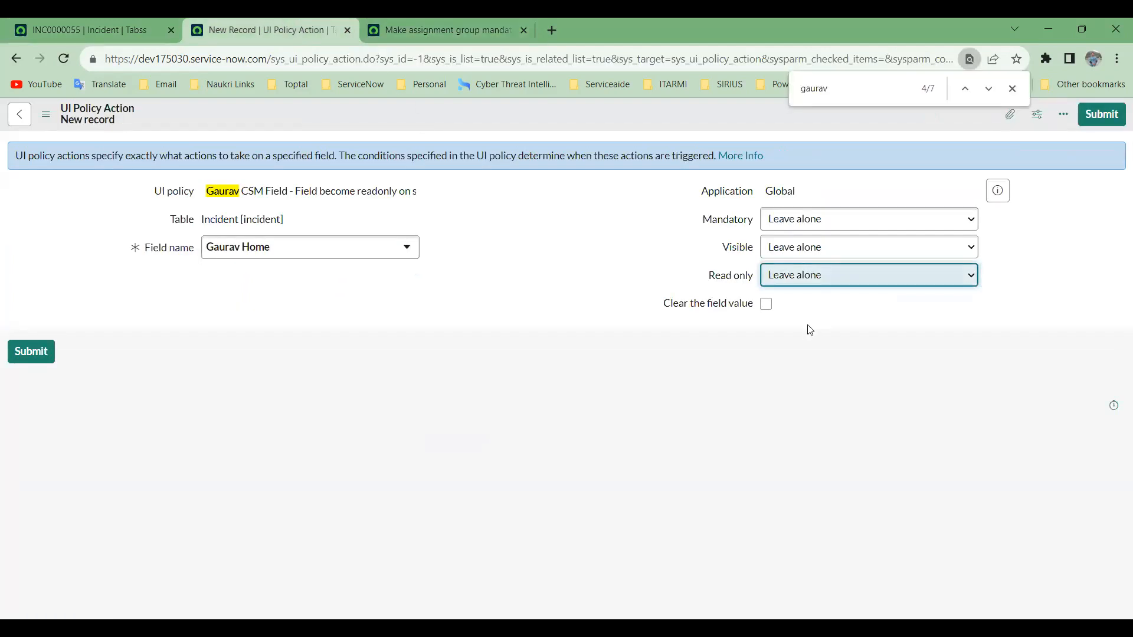
left_click(767, 306)
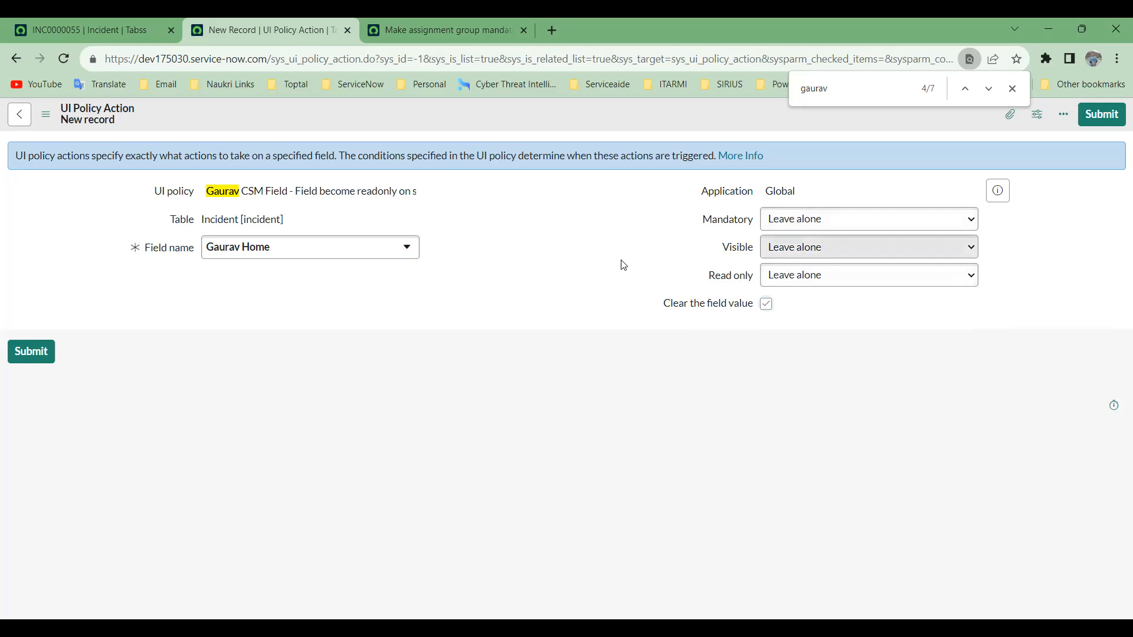
left_click(72, 23)
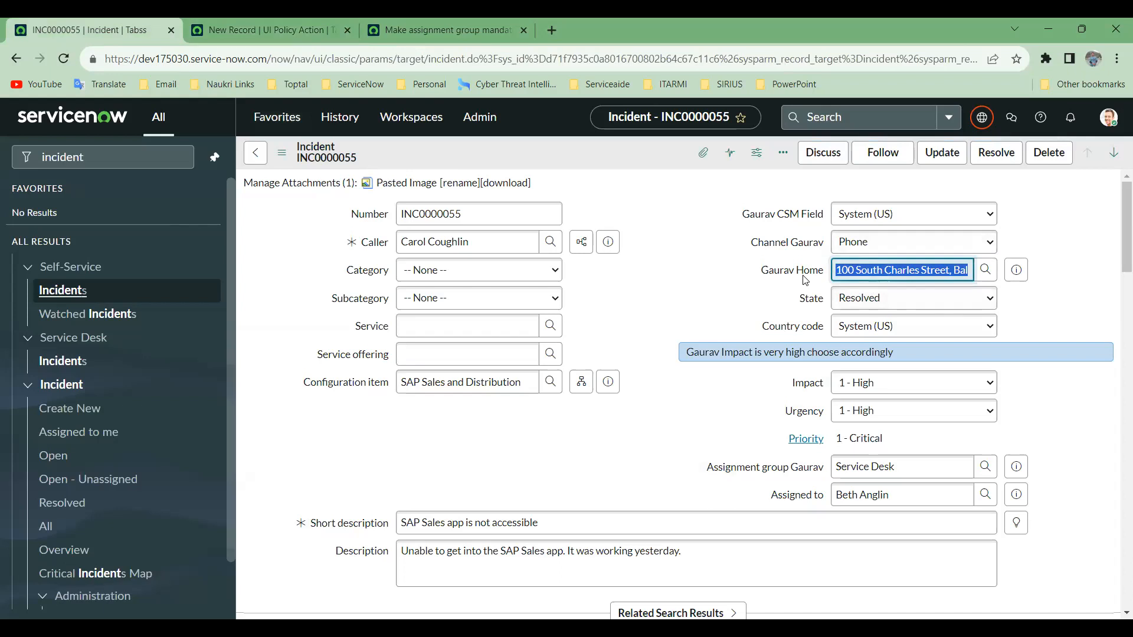
left_click(253, 29)
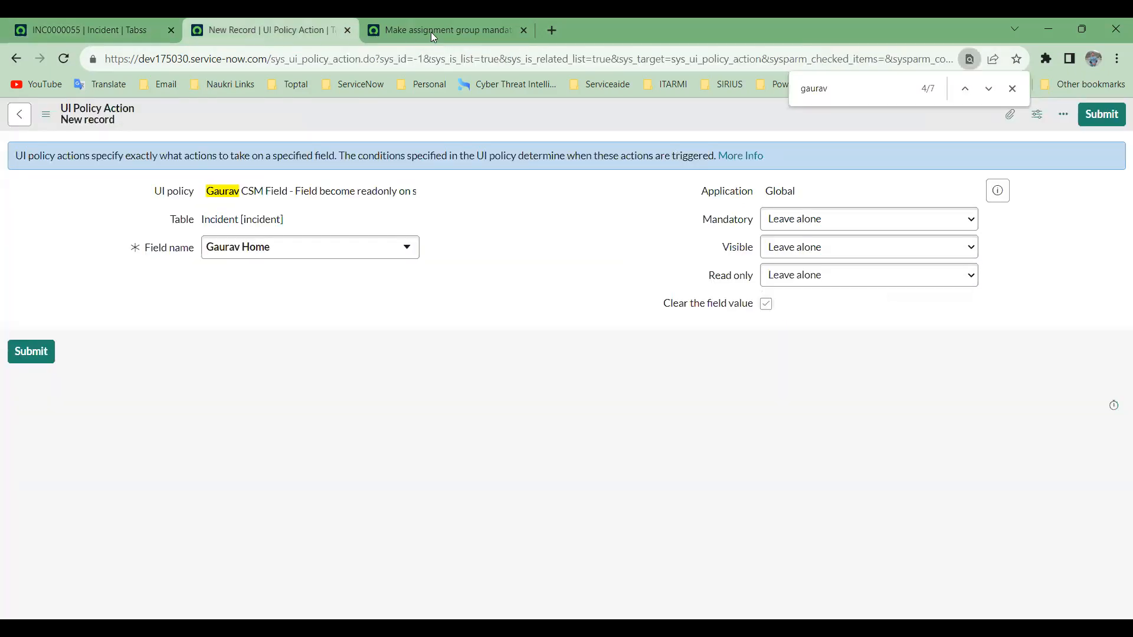
Set Read only to True for the Home field and save the UI policy action.
left_click(833, 284)
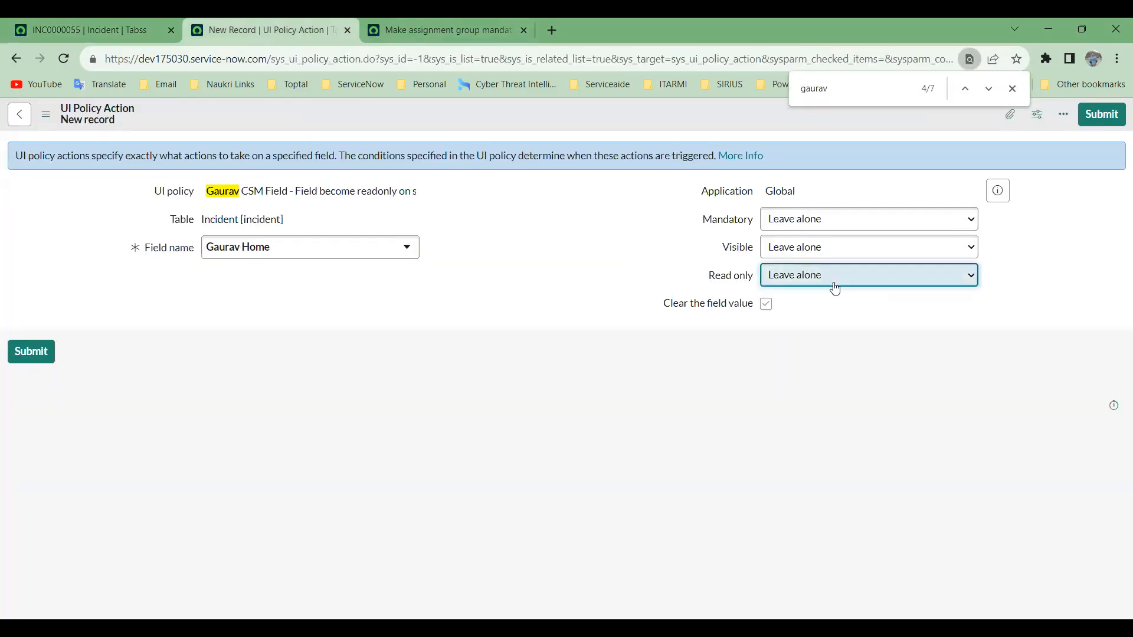
left_click(780, 314)
right_click(662, 107)
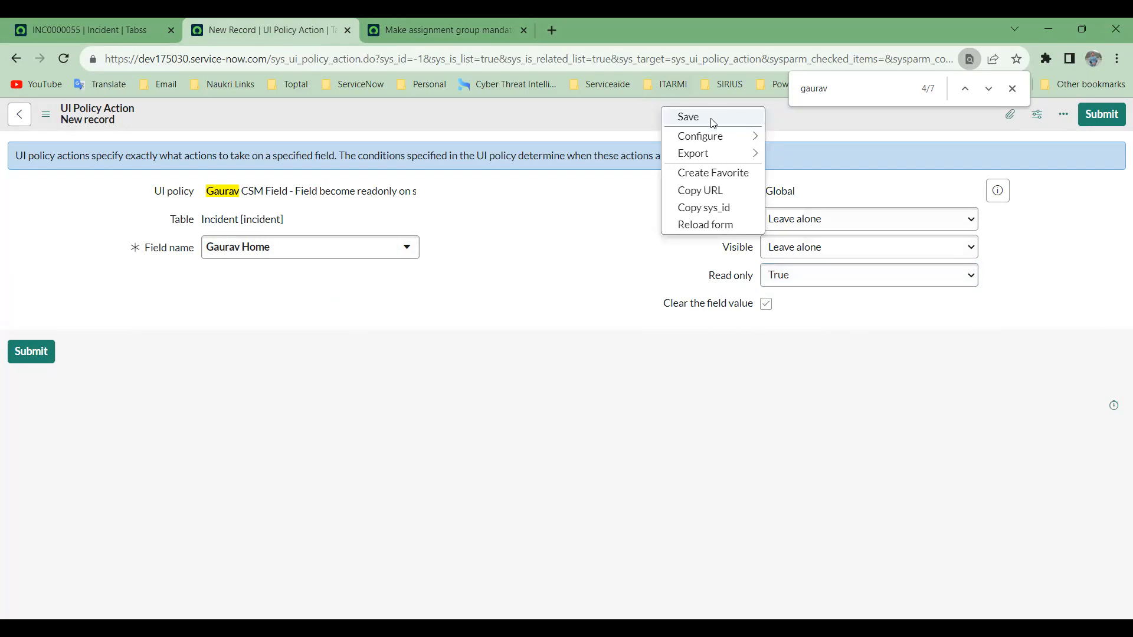
left_click(708, 115)
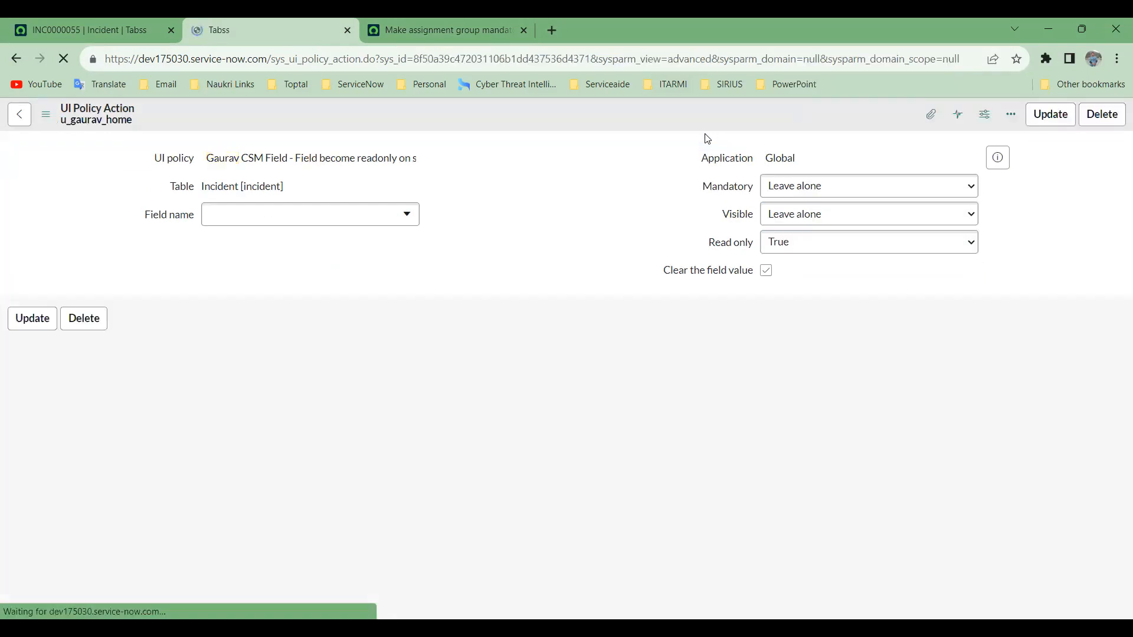
Reload the incident form and go back from the policy action to its parent UI policy record.
left_click(71, 29)
left_click(63, 60)
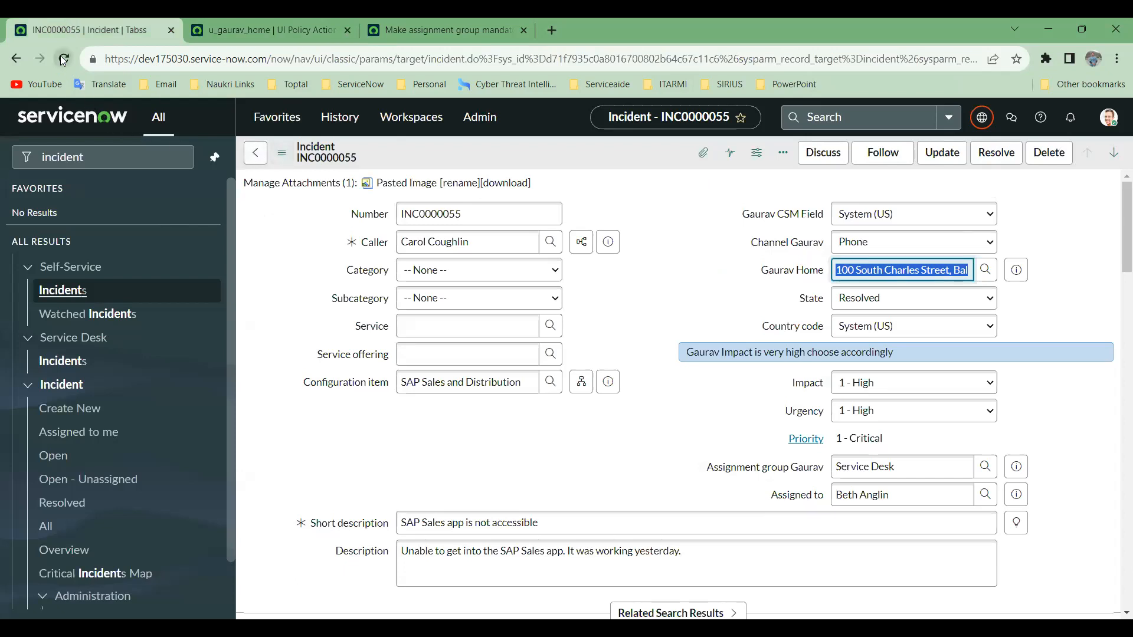
left_click(636, 143)
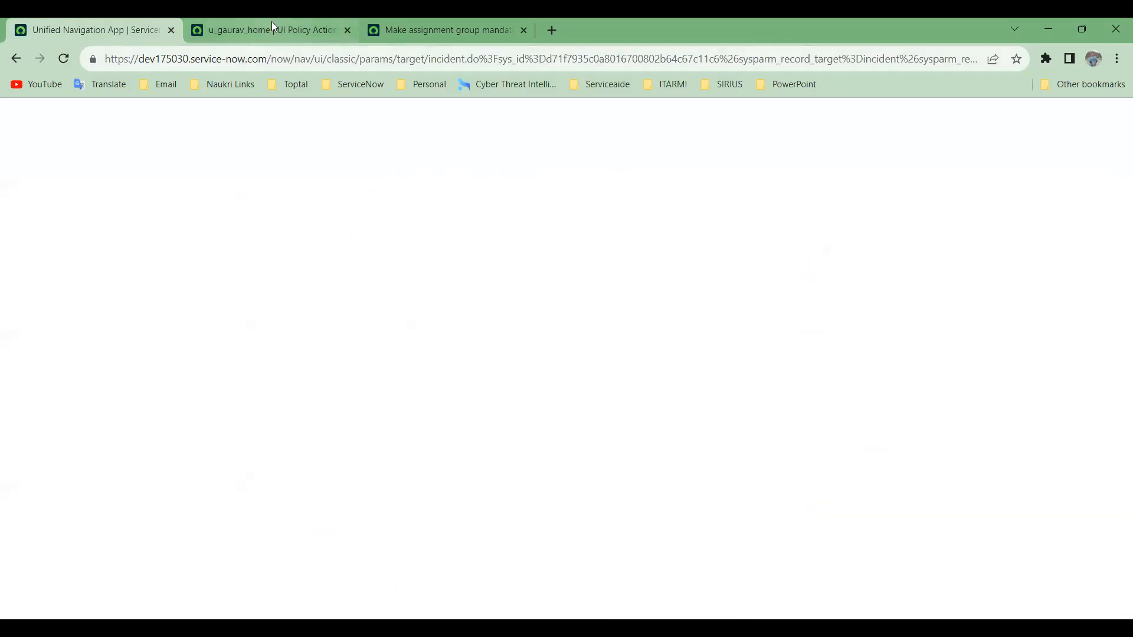
left_click(271, 25)
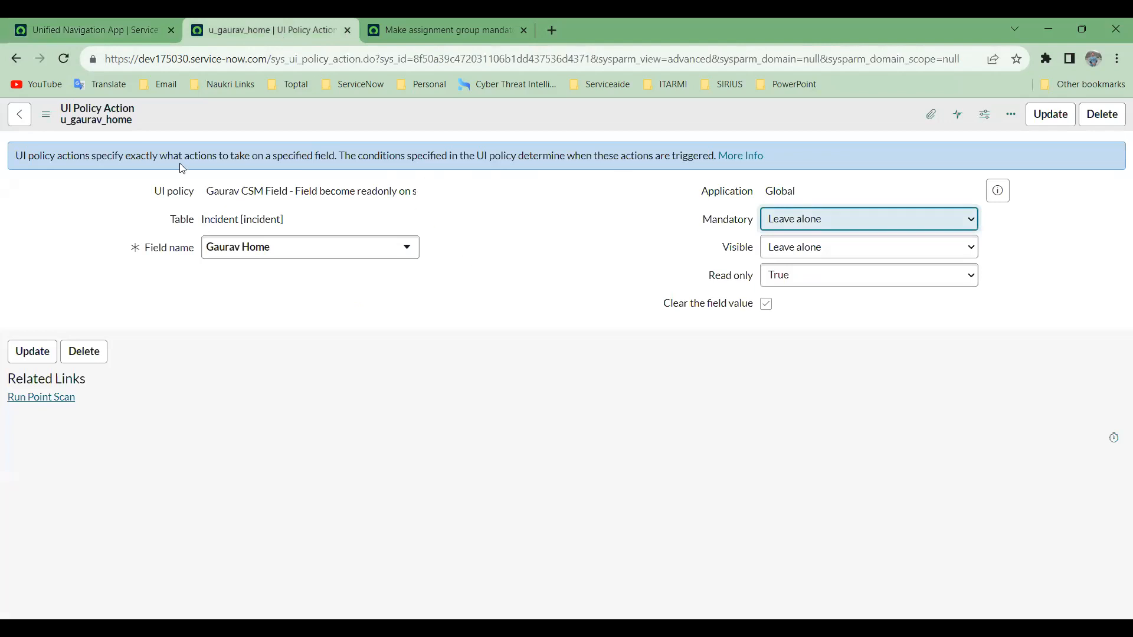
right_click(18, 58)
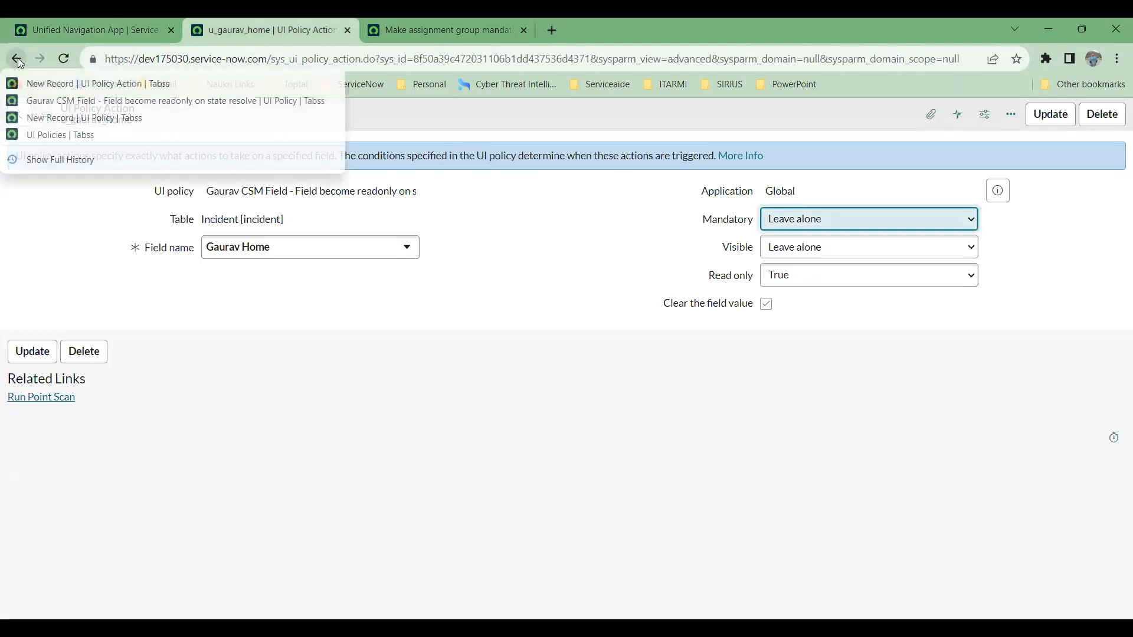
left_click(78, 101)
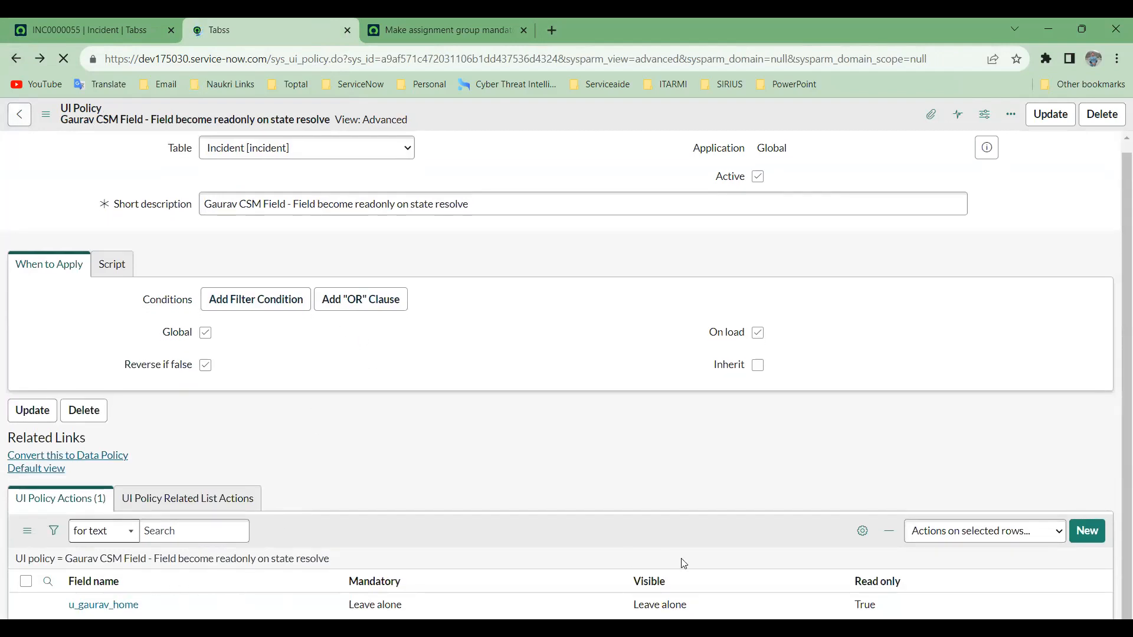
Test the policy on the reloaded incident by switching State to Resolved and back to In Progress, and put the cursor in Home.
left_click(100, 24)
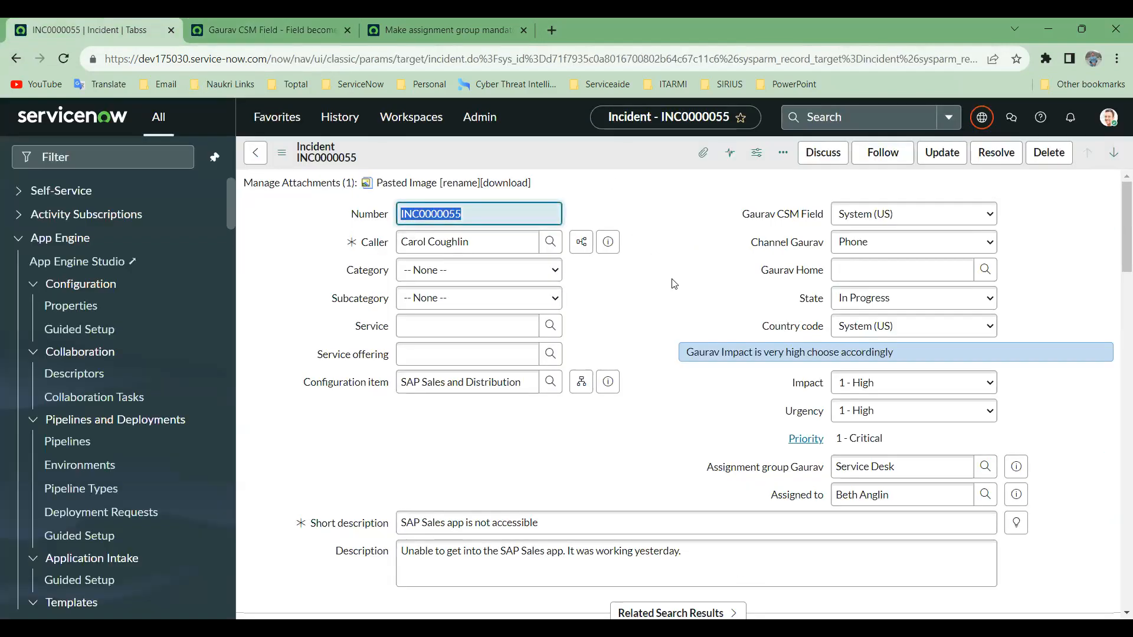
left_click(882, 306)
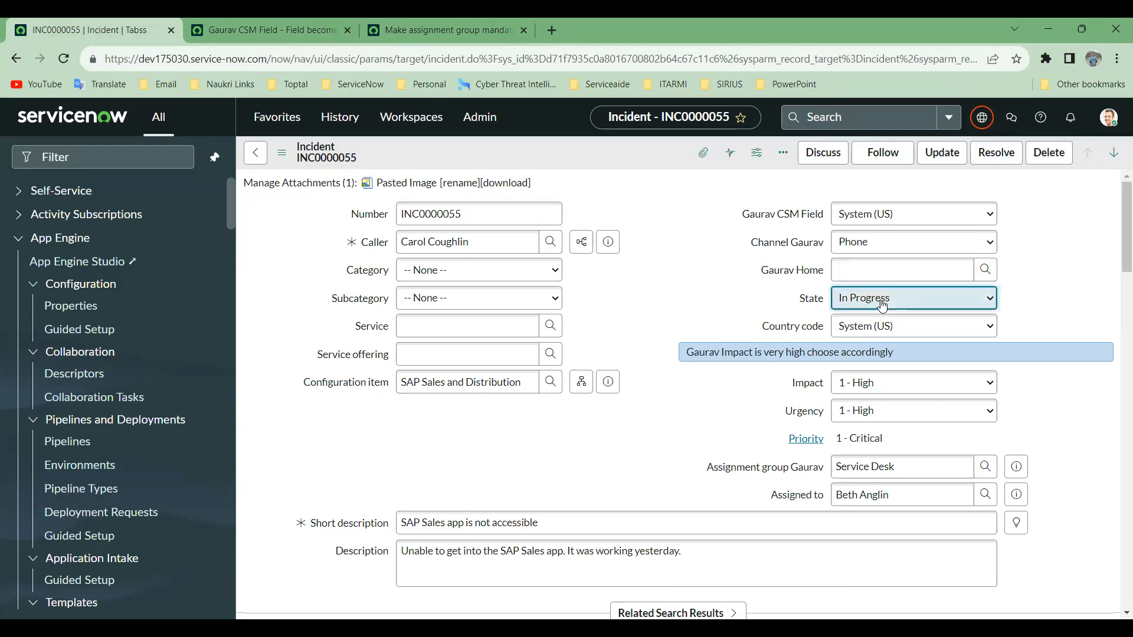
left_click(882, 306)
left_click(877, 361)
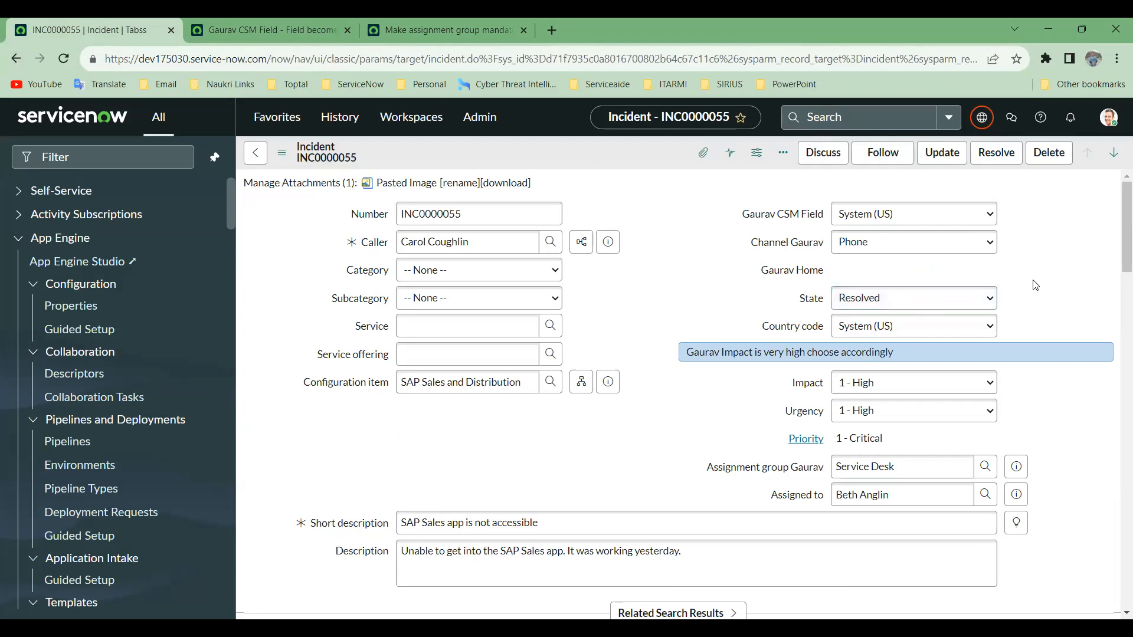
left_click(880, 304)
left_click(880, 332)
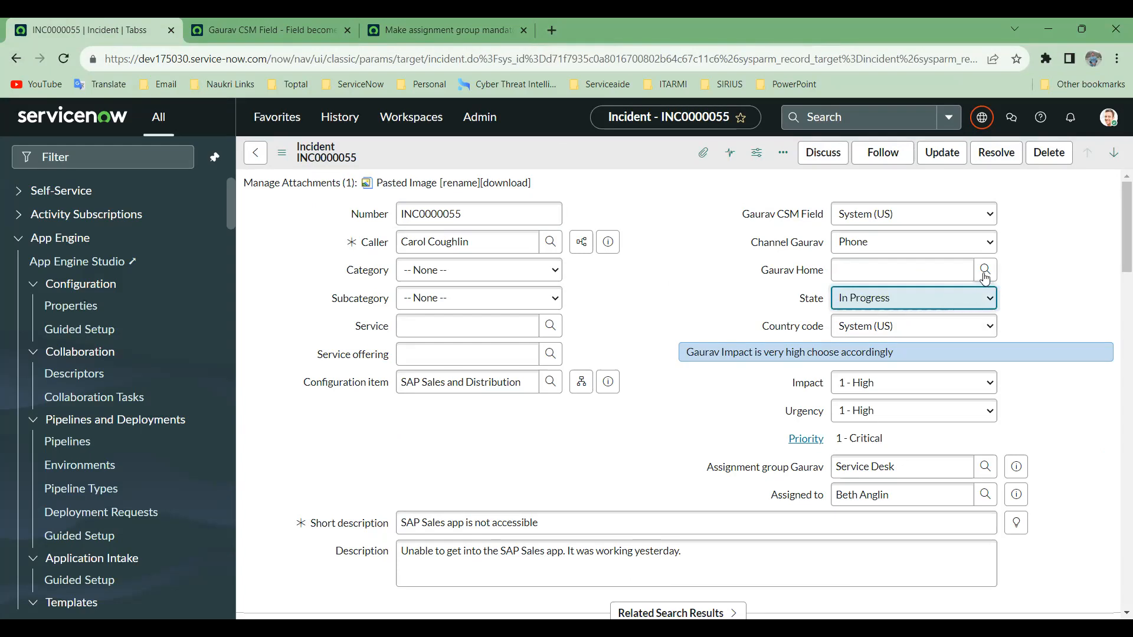
left_click(927, 272)
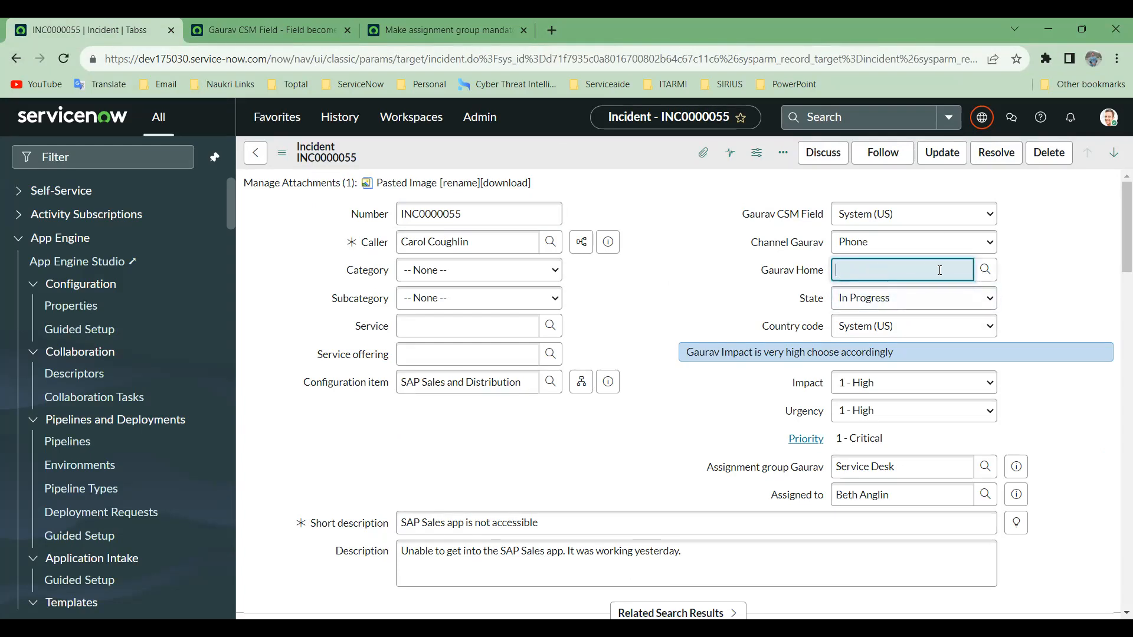
Open the UI policy's Home field action in a new tab, disable Clear the field value, and save it.
left_click(287, 27)
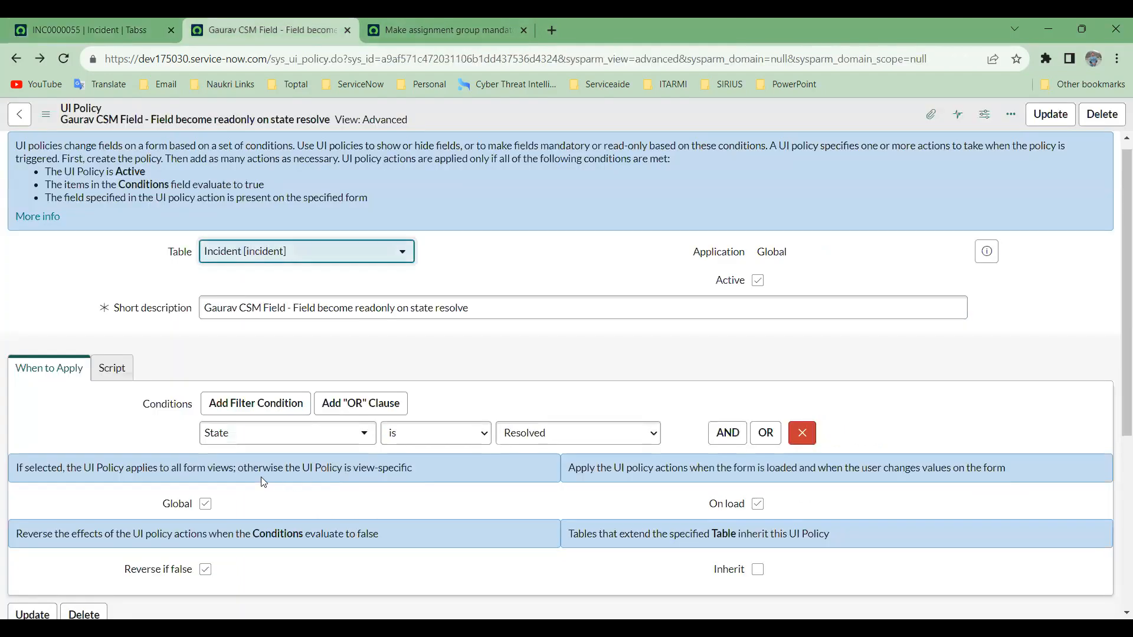
scroll(567, 354, "down", 5)
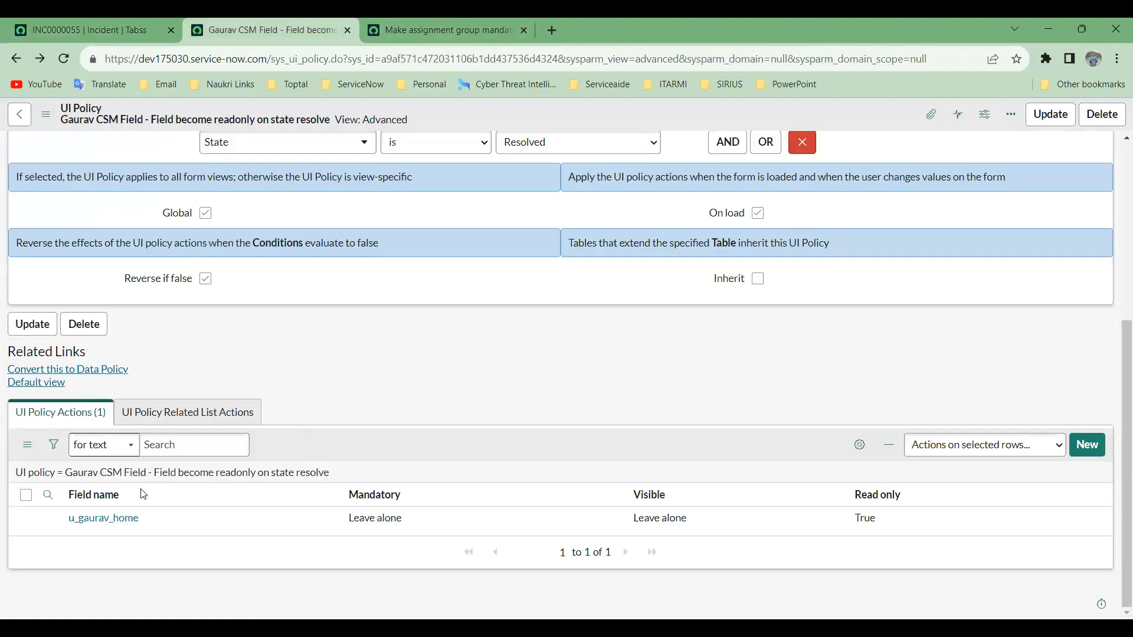
left_click(112, 518, "ctrl")
left_click(427, 25)
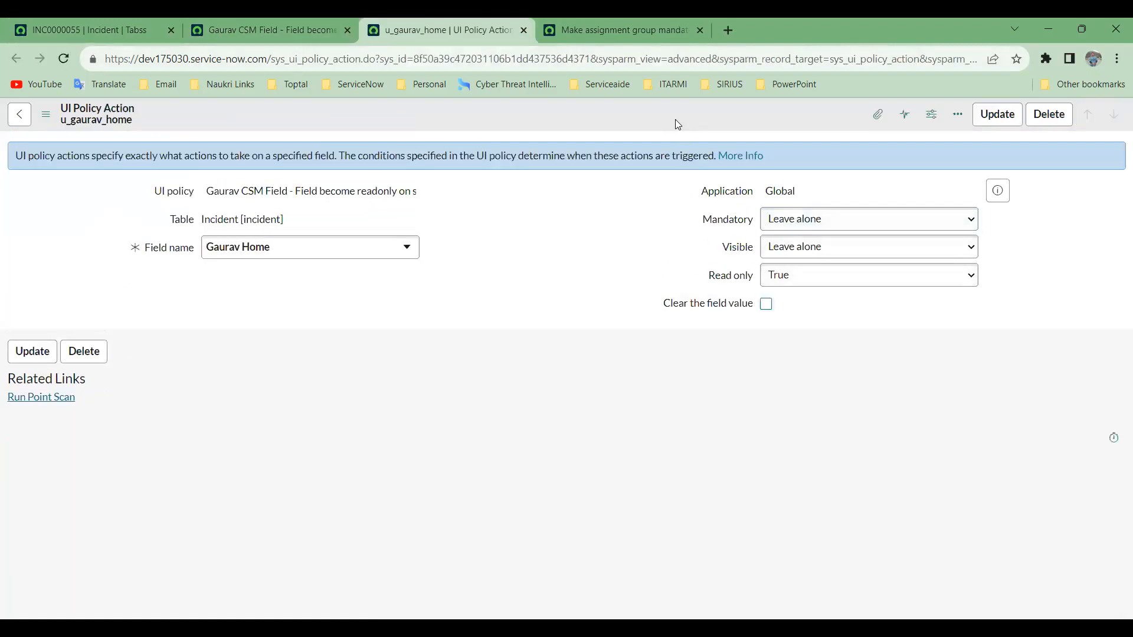
right_click(675, 119)
left_click(693, 117)
On the incident, fill the Home field with an address from its lookup and set State to Resolved.
left_click(116, 20)
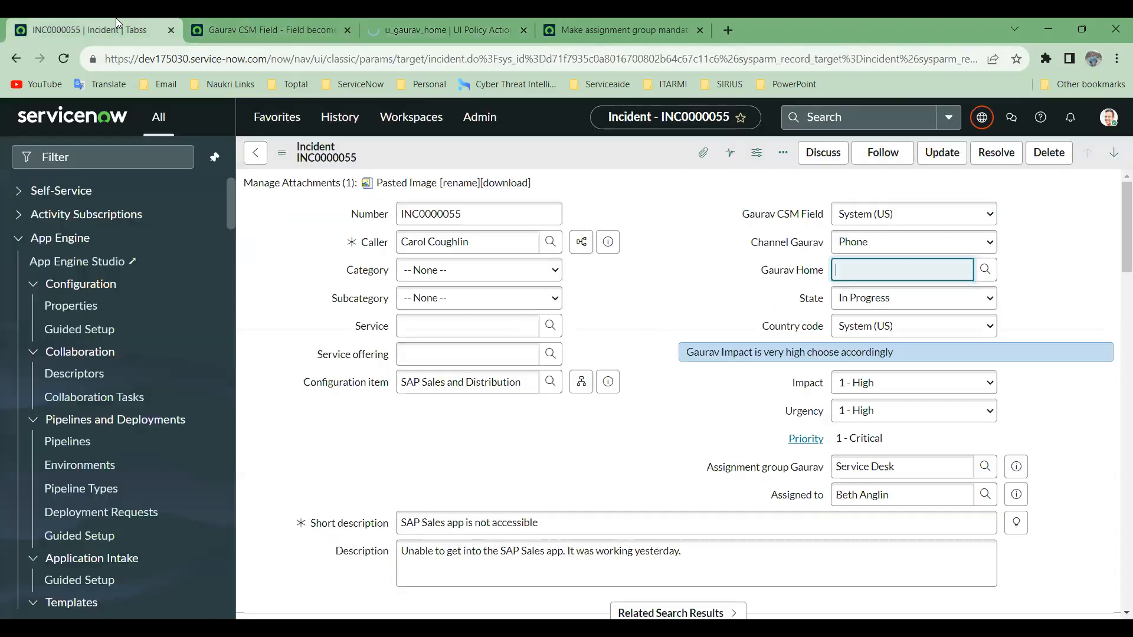
left_click(986, 270)
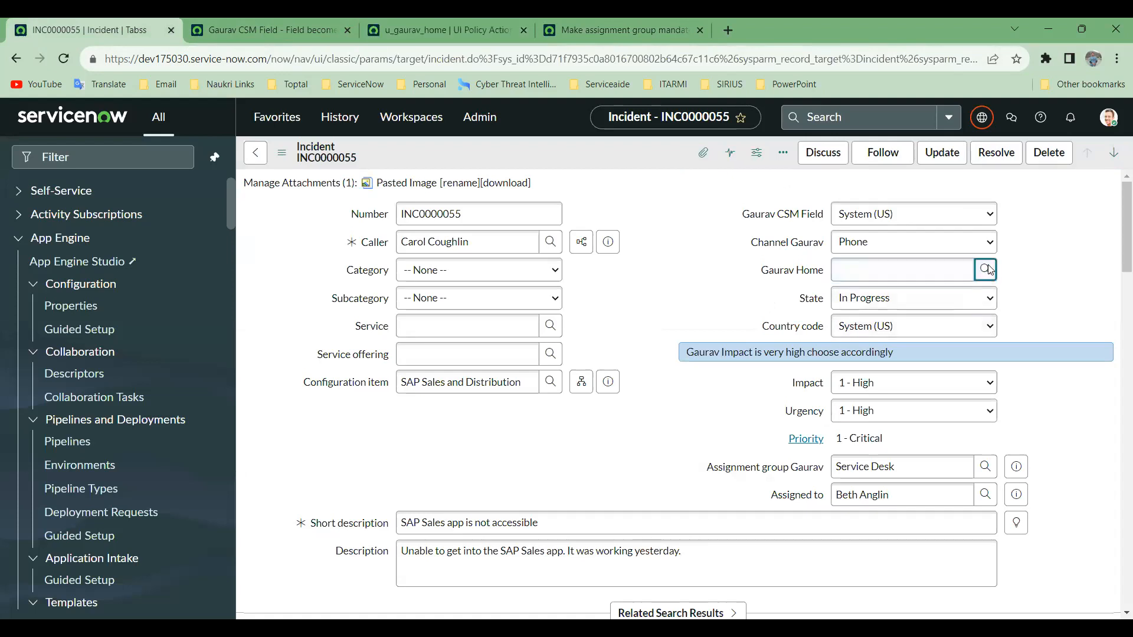
left_click(705, 293)
left_click(885, 302)
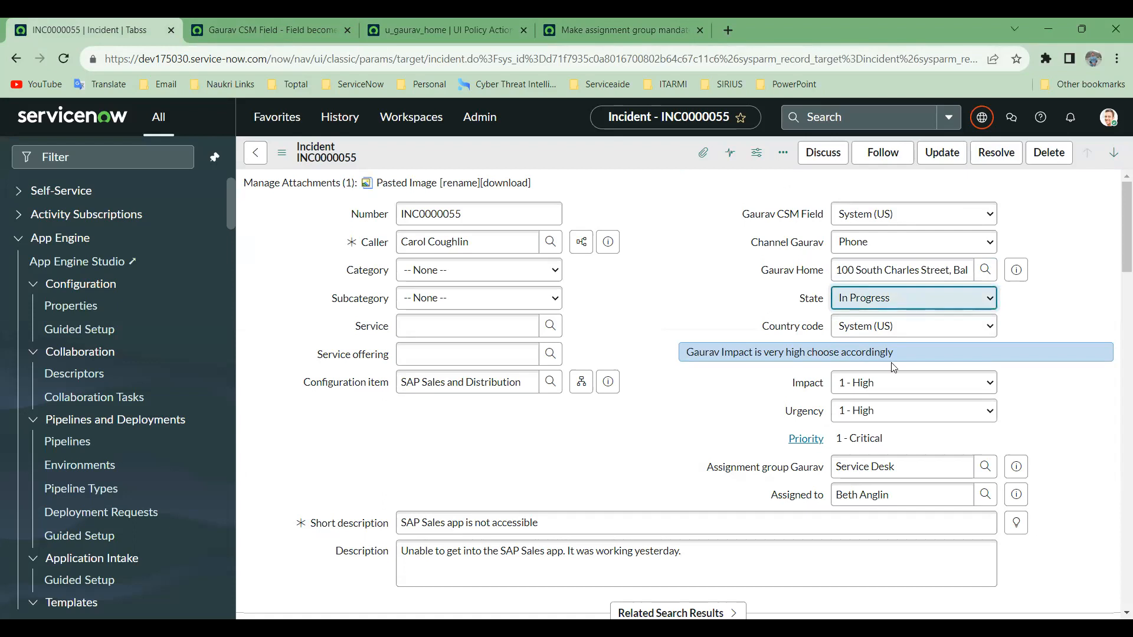
key("r")
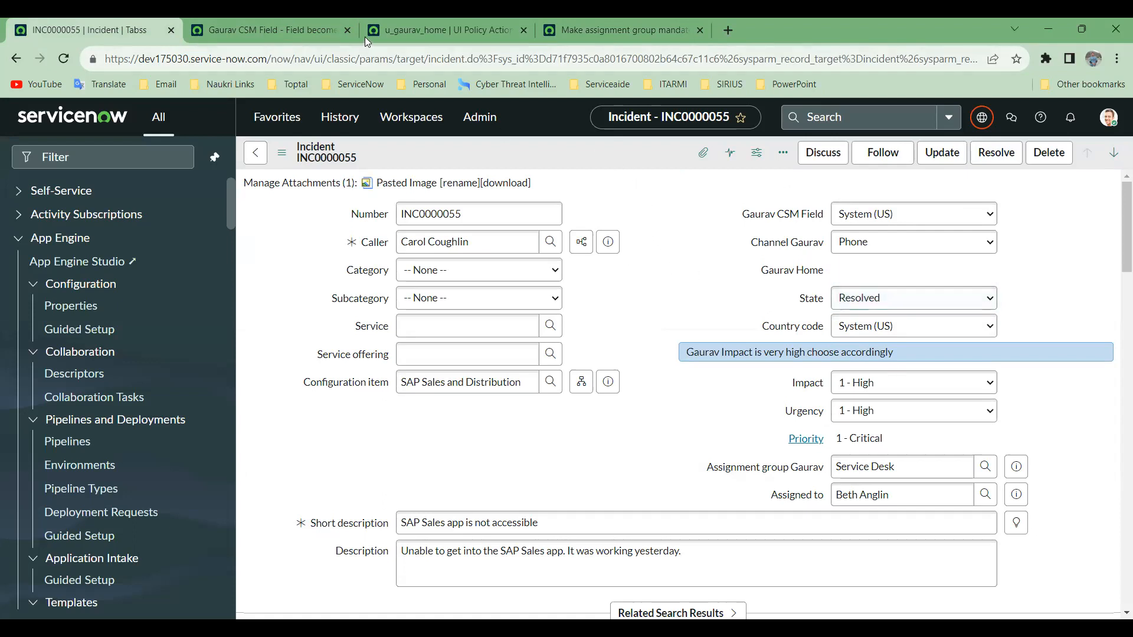
Return to the Home field's UI policy action and save it again with Clear the field value disabled.
left_click(441, 24)
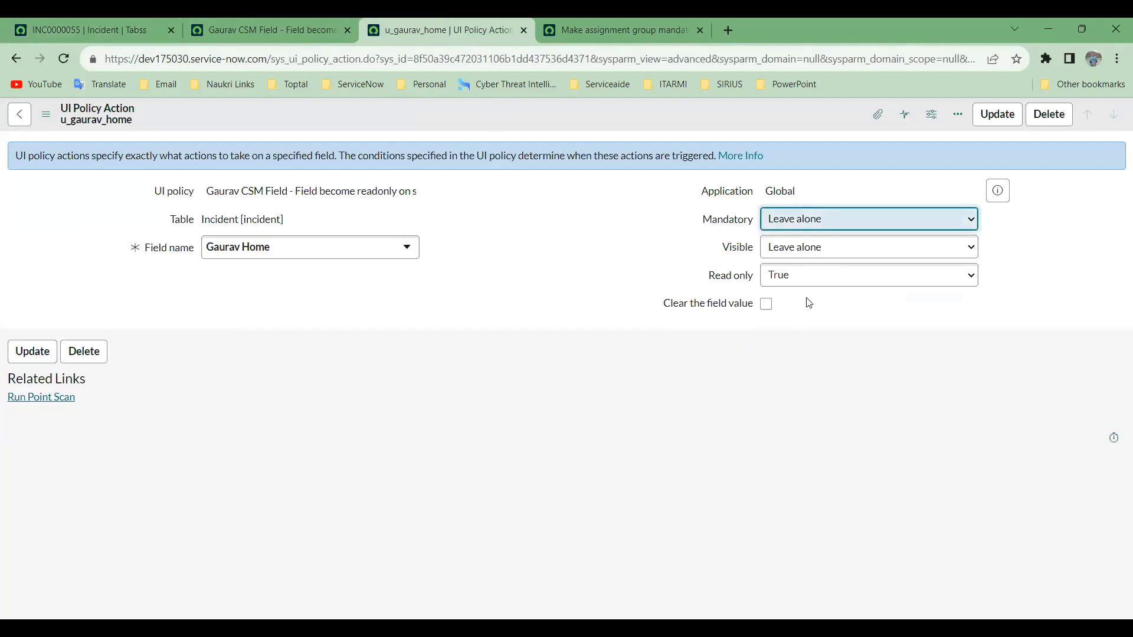
right_click(620, 106)
left_click(650, 117)
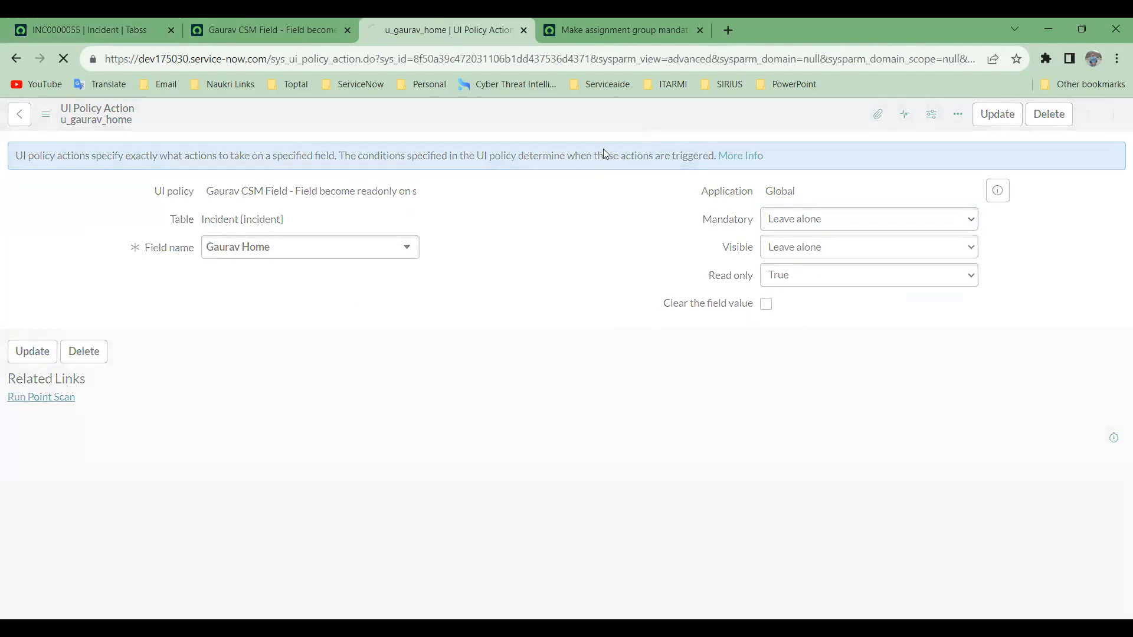
On the incident, set State back to In Progress and fill the Home field with an address from its lookup.
left_click(140, 22)
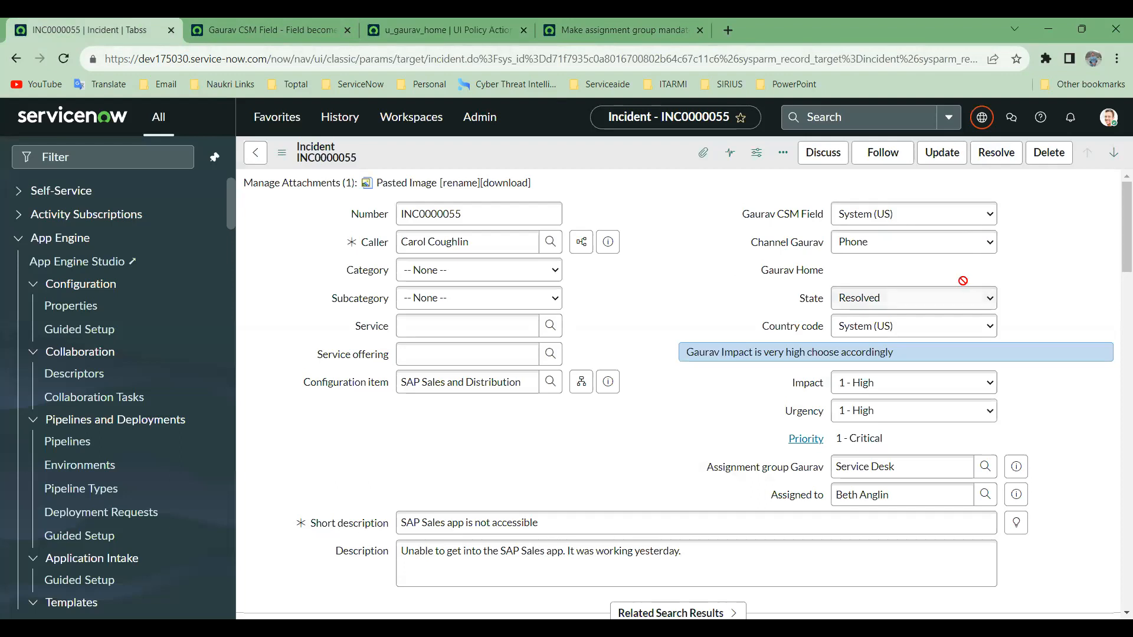
left_click(952, 296)
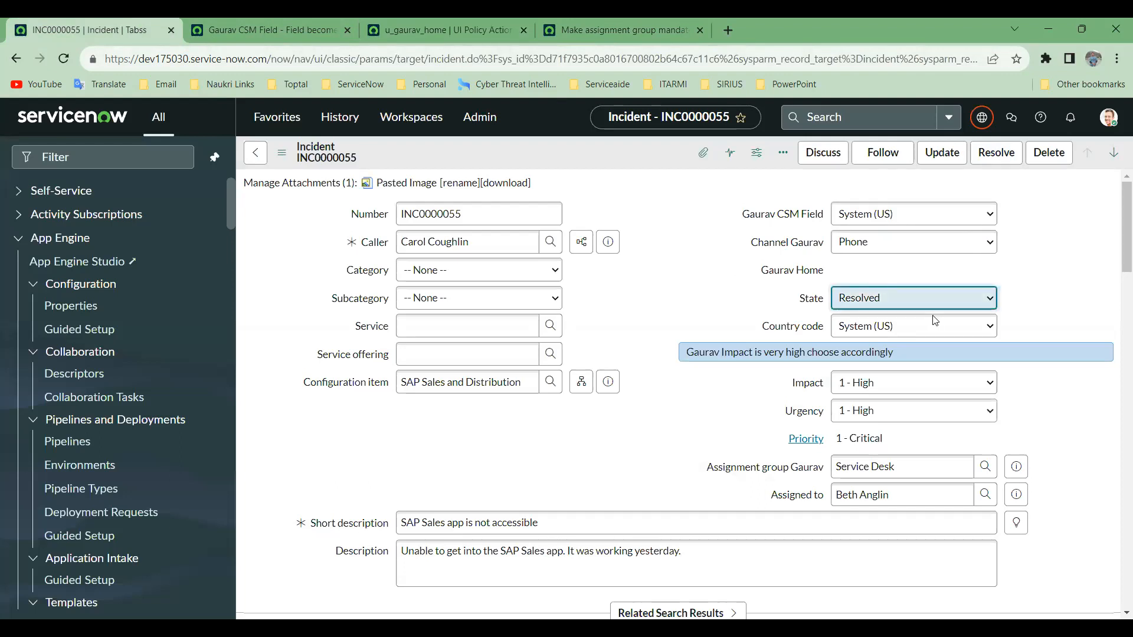
left_click(936, 321)
left_click(988, 273)
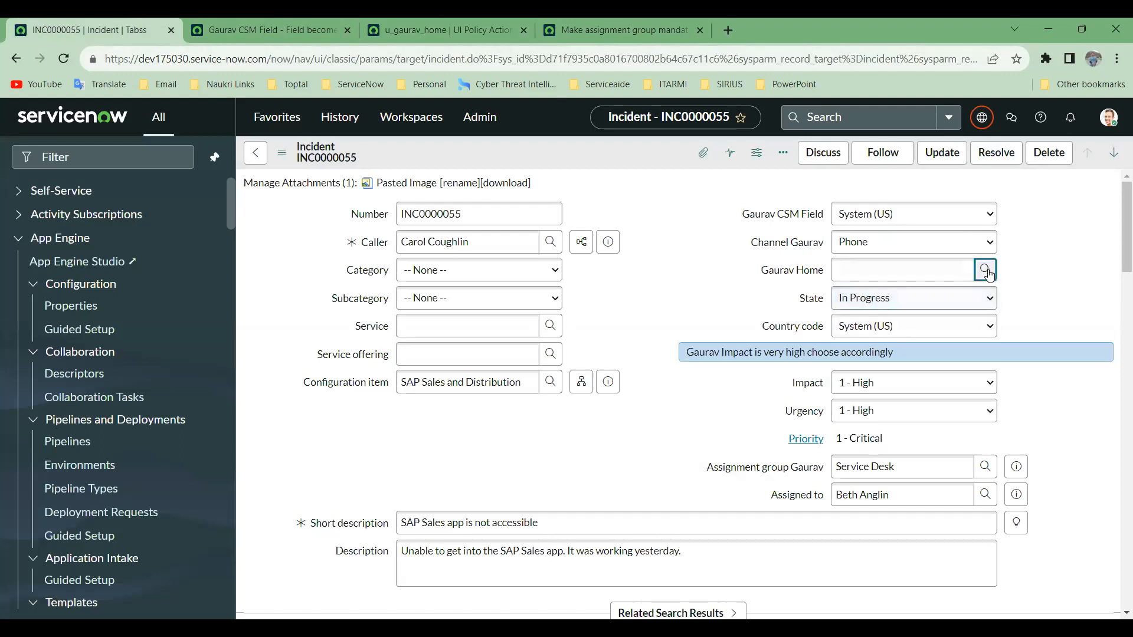
left_click(758, 249)
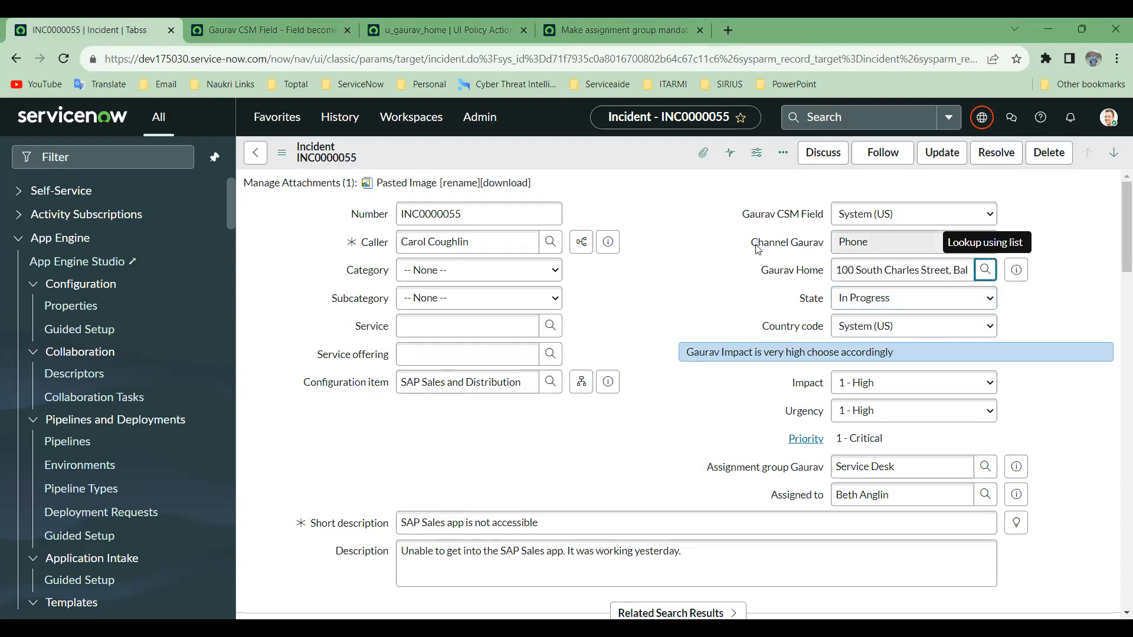
Review the read-only UI policy and its Home field action against the incident, and save the action again.
left_click(319, 24)
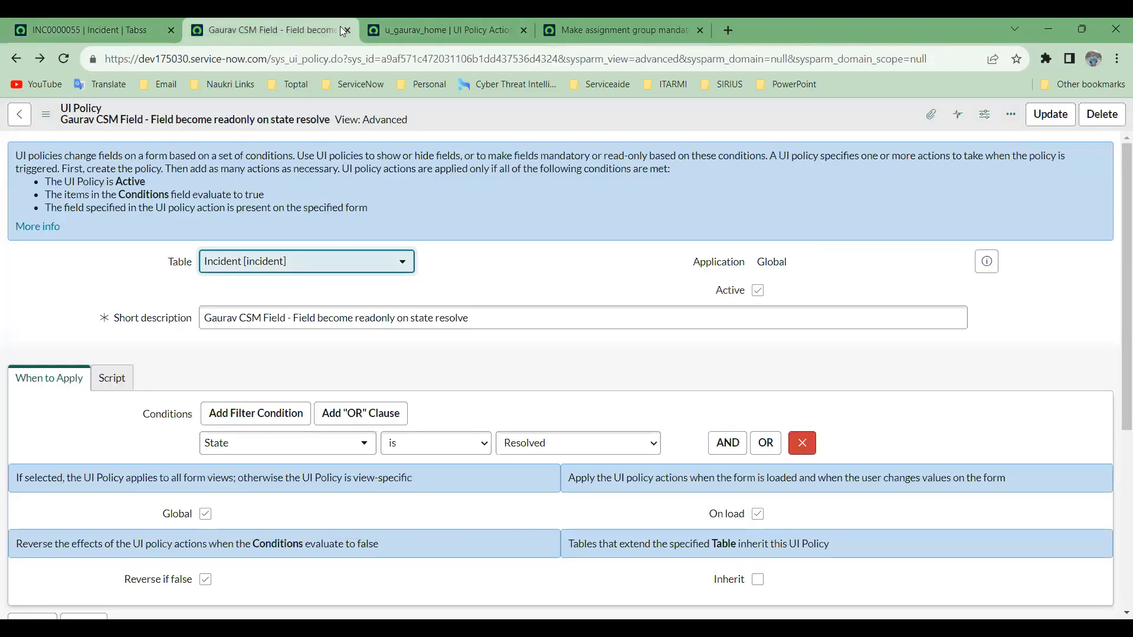
left_click(432, 23)
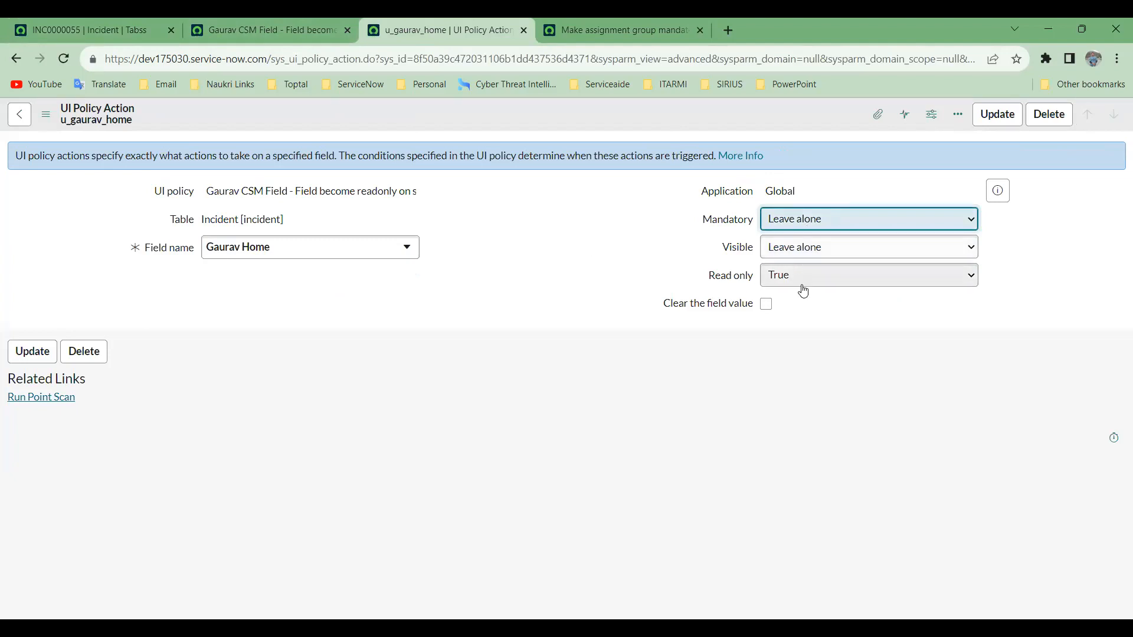
left_click(131, 23)
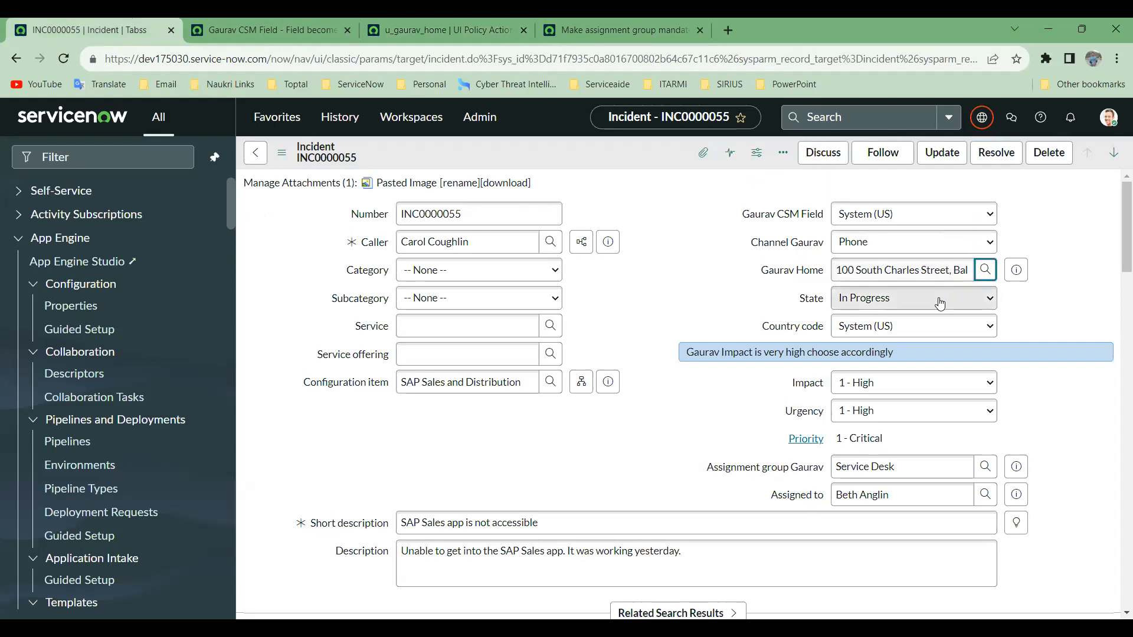
left_click(308, 25)
scroll(576, 415, "down", 4)
scroll(576, 415, "up", 5)
left_click(454, 28)
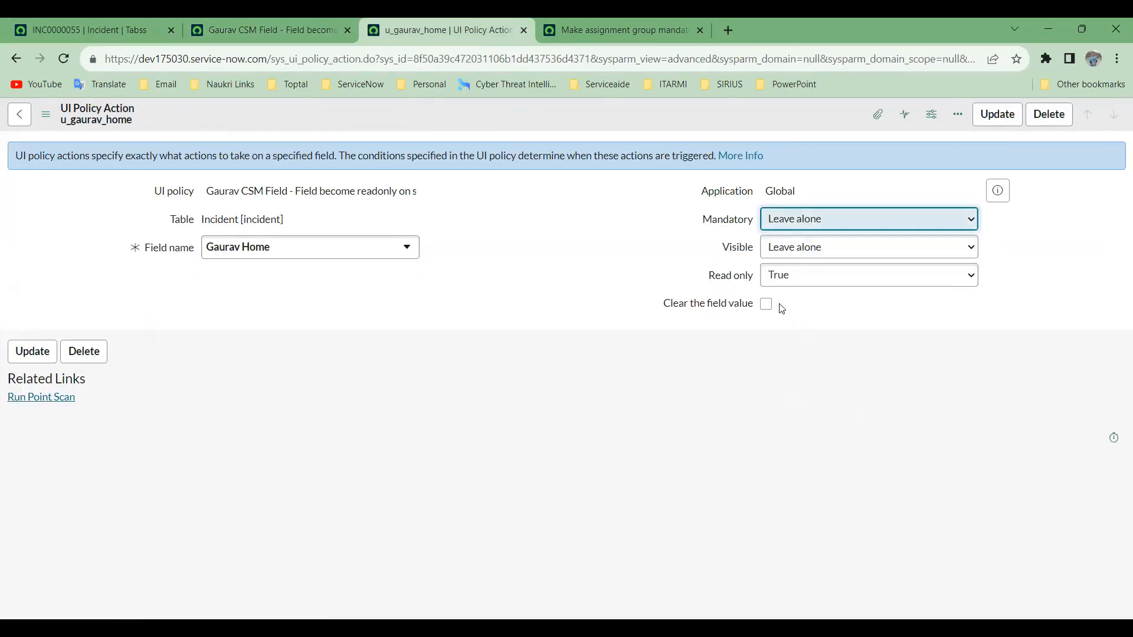
right_click(738, 110)
left_click(745, 117)
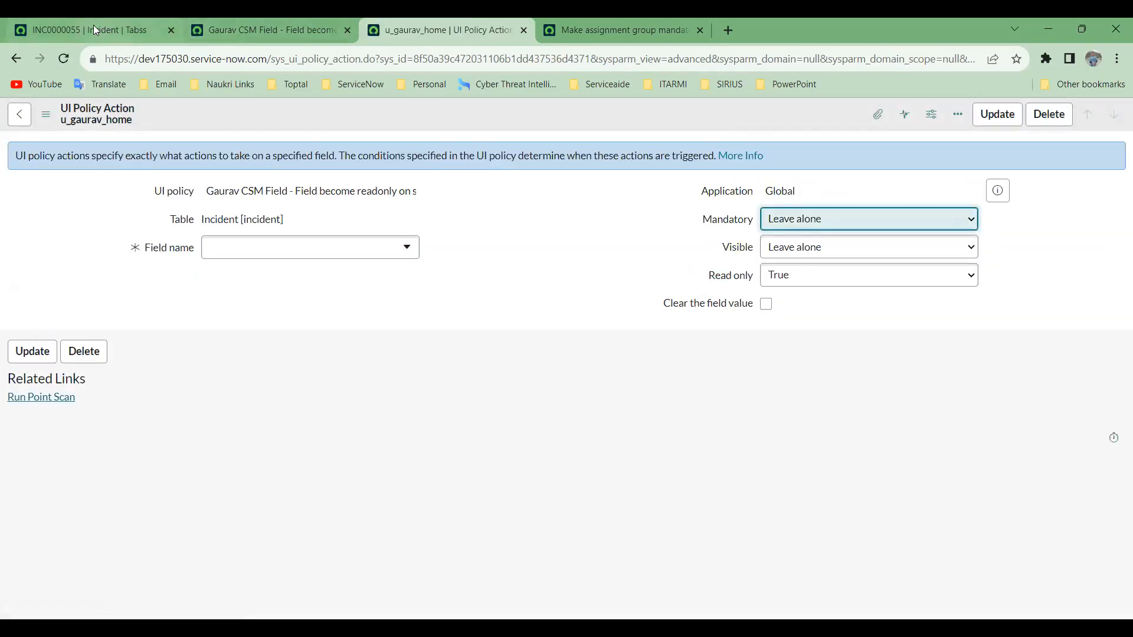
Test the policy by setting the incident's State to Resolved, and reload the incident form.
left_click(94, 24)
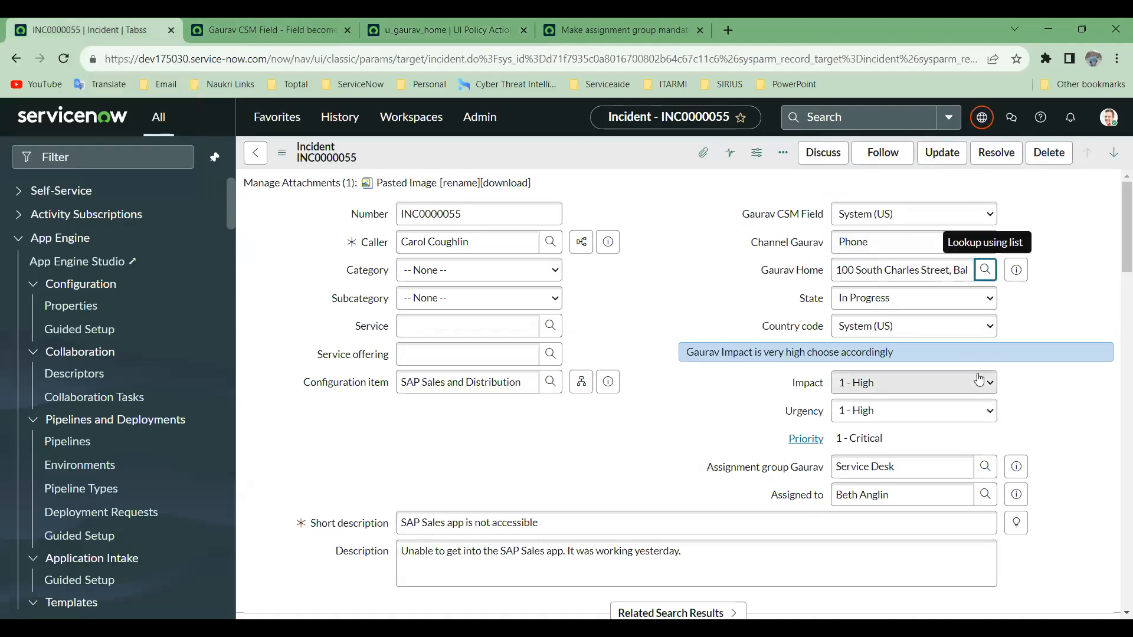
left_click(893, 306)
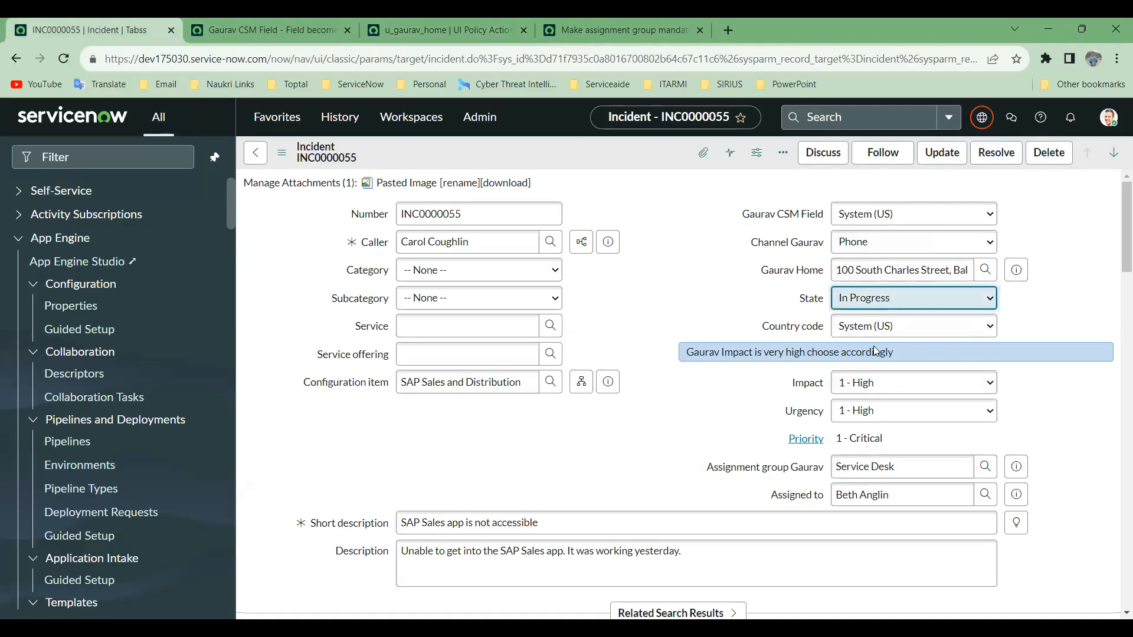
left_click(875, 350)
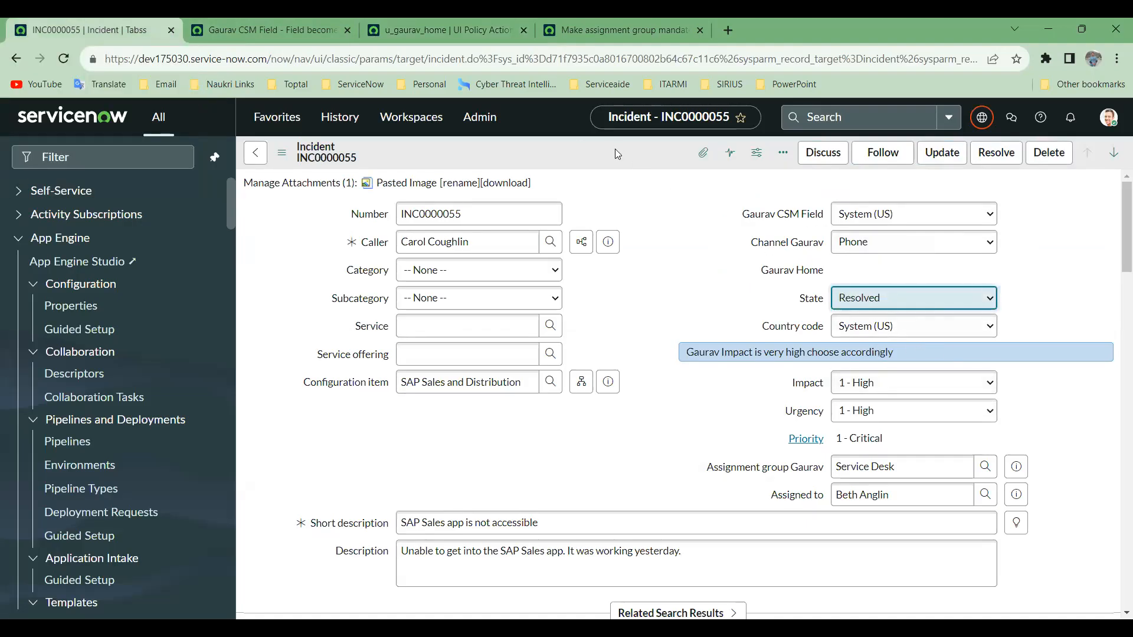
left_click(64, 58)
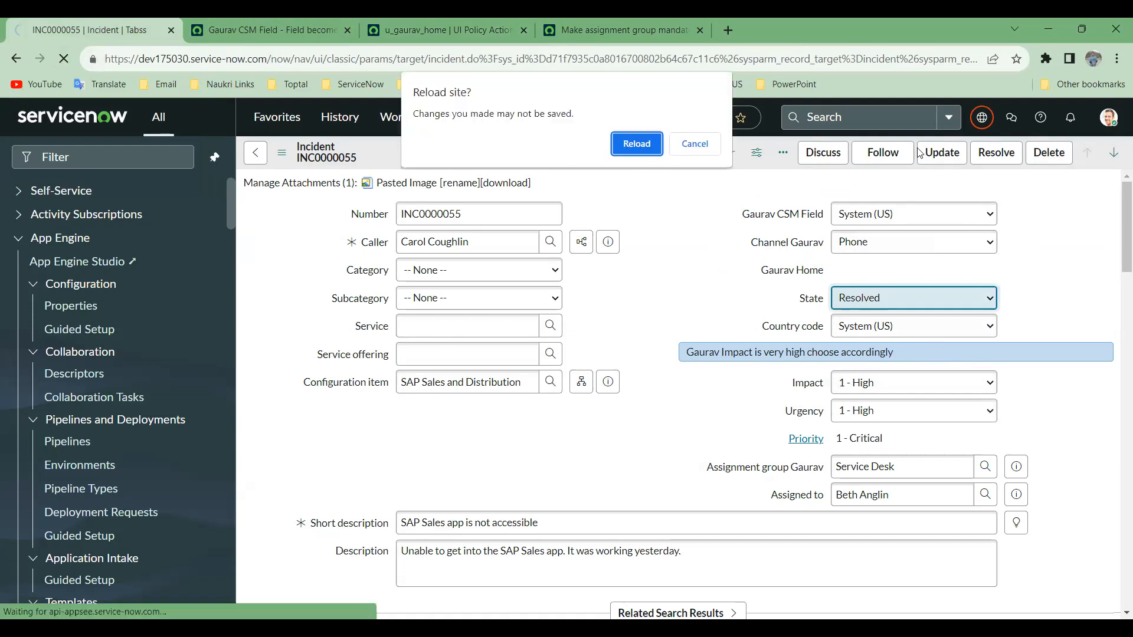
left_click(694, 143)
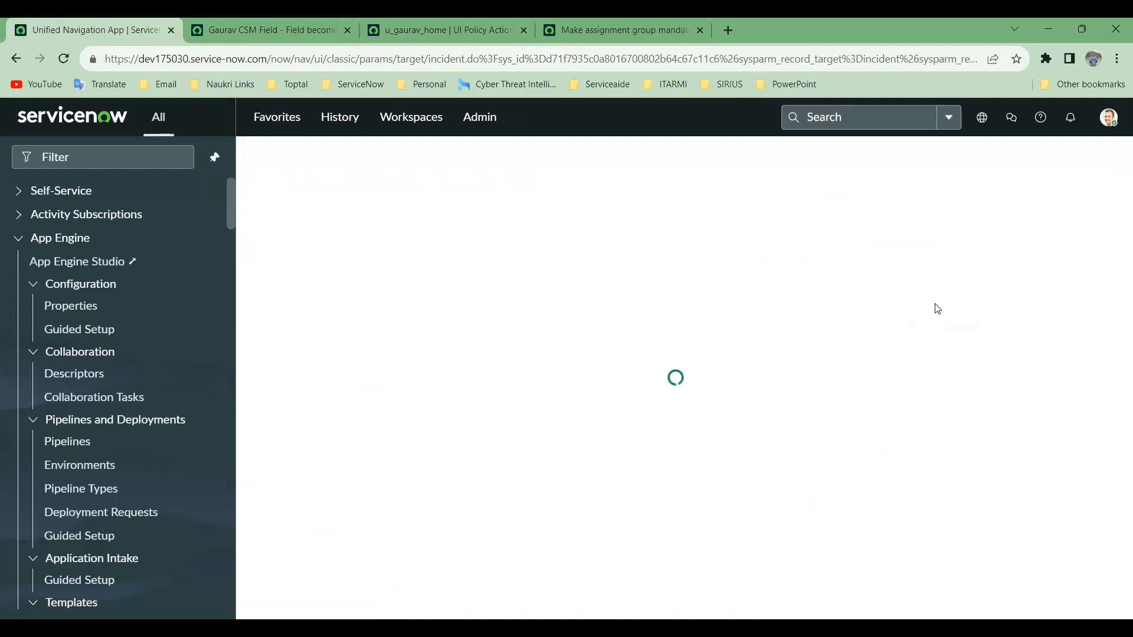
Fill Home with an address from its lookup, and test the policy by switching State to Resolved and back to In Progress.
left_click(982, 272)
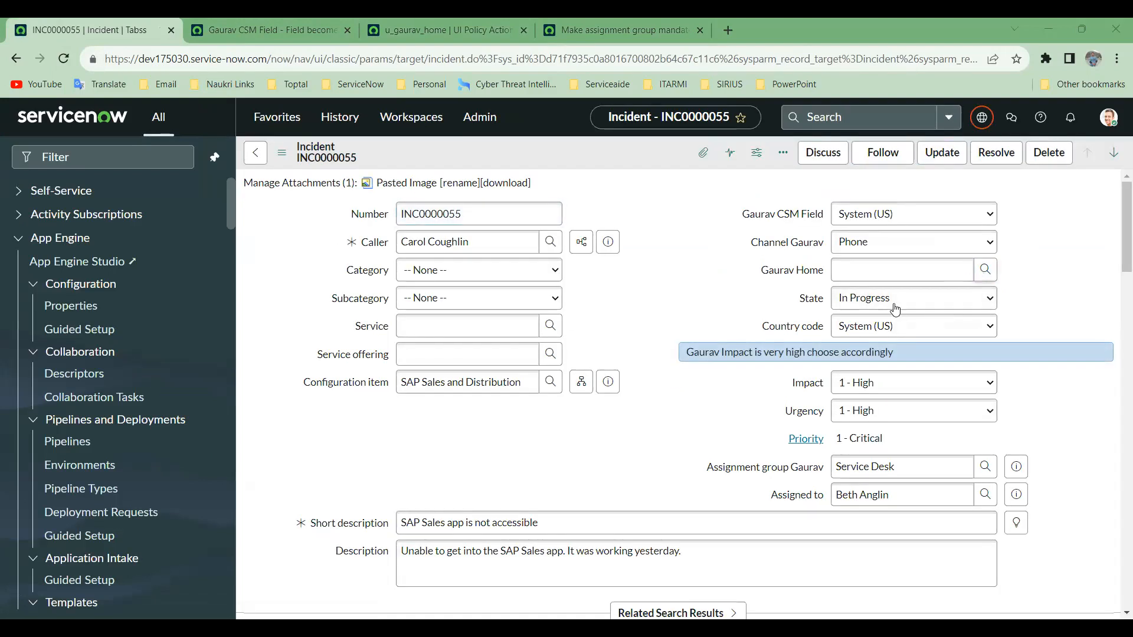
left_click(874, 339)
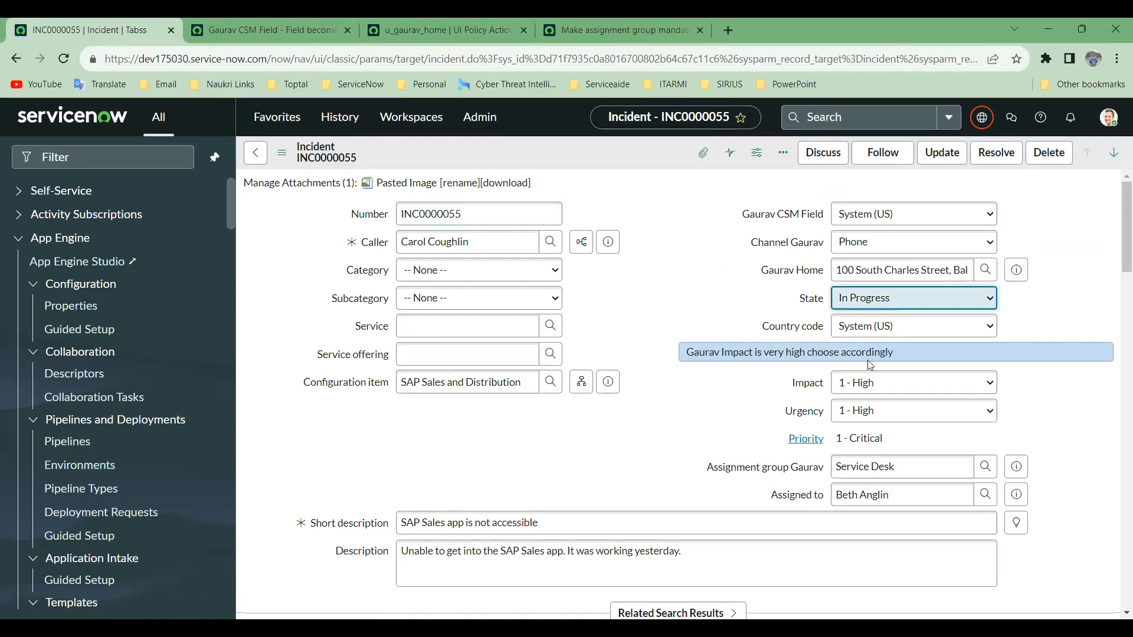
left_click(870, 367)
left_click(893, 299)
left_click(877, 333)
On the Home field's UI policy action, set Mandatory to True, enable Clear the field value, and save it.
left_click(283, 30)
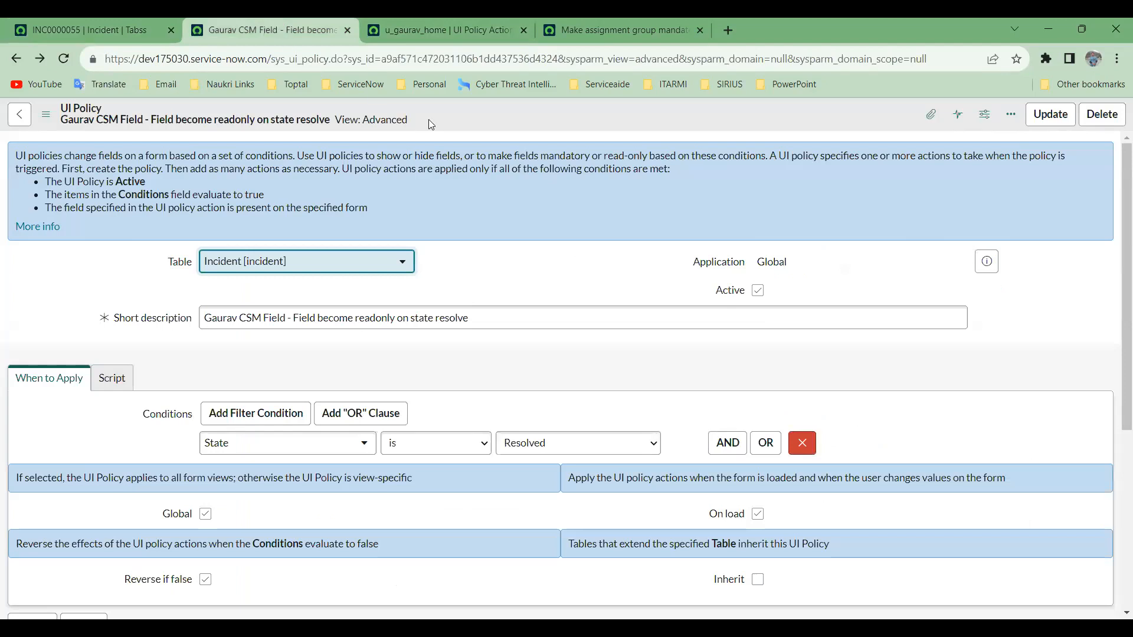
left_click(414, 32)
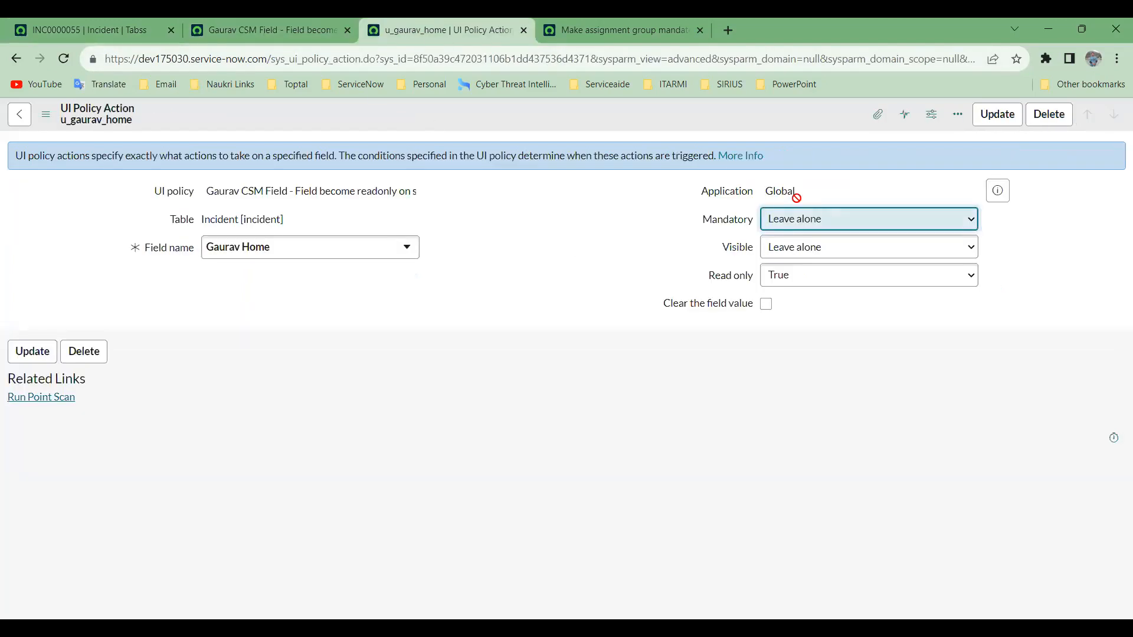
left_click(821, 283)
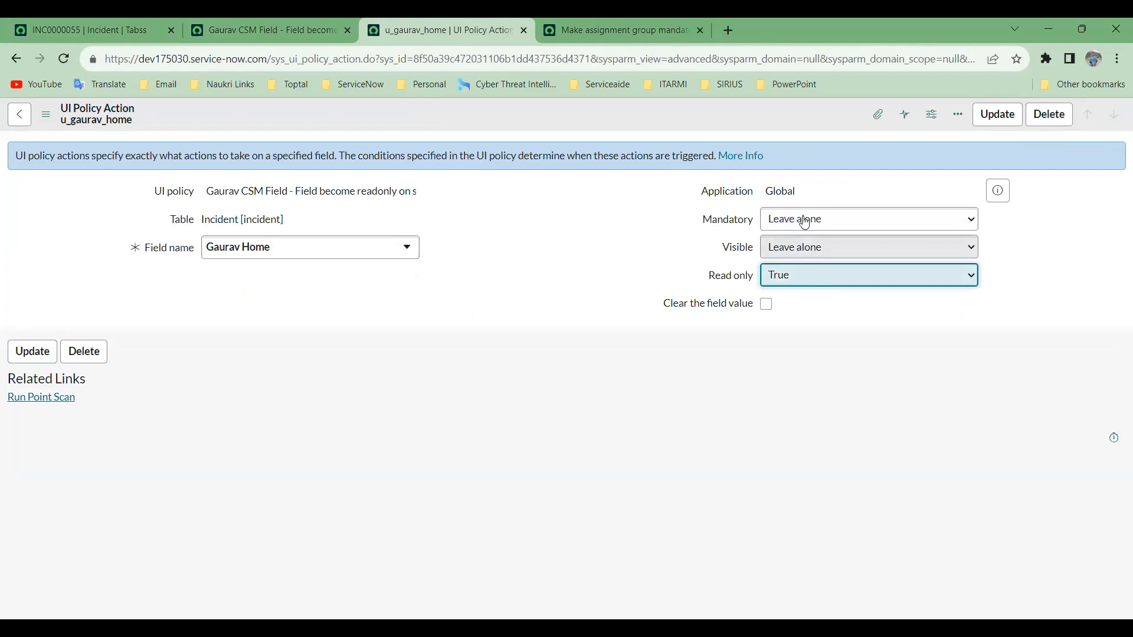
left_click(804, 221)
left_click(792, 255)
left_click(764, 305)
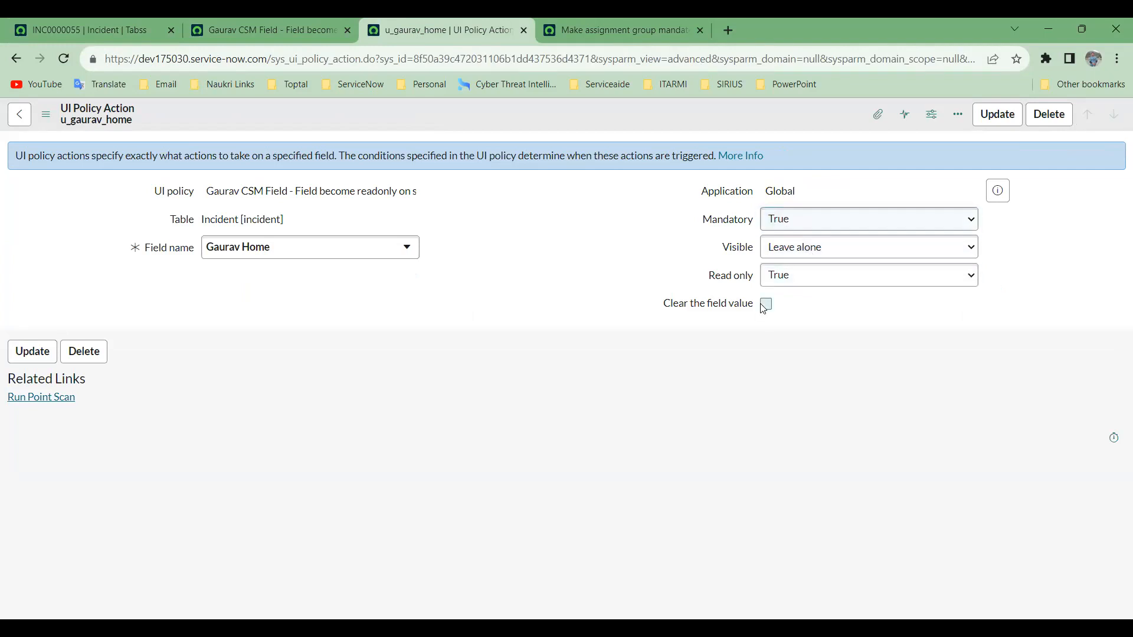
right_click(748, 108)
left_click(777, 112)
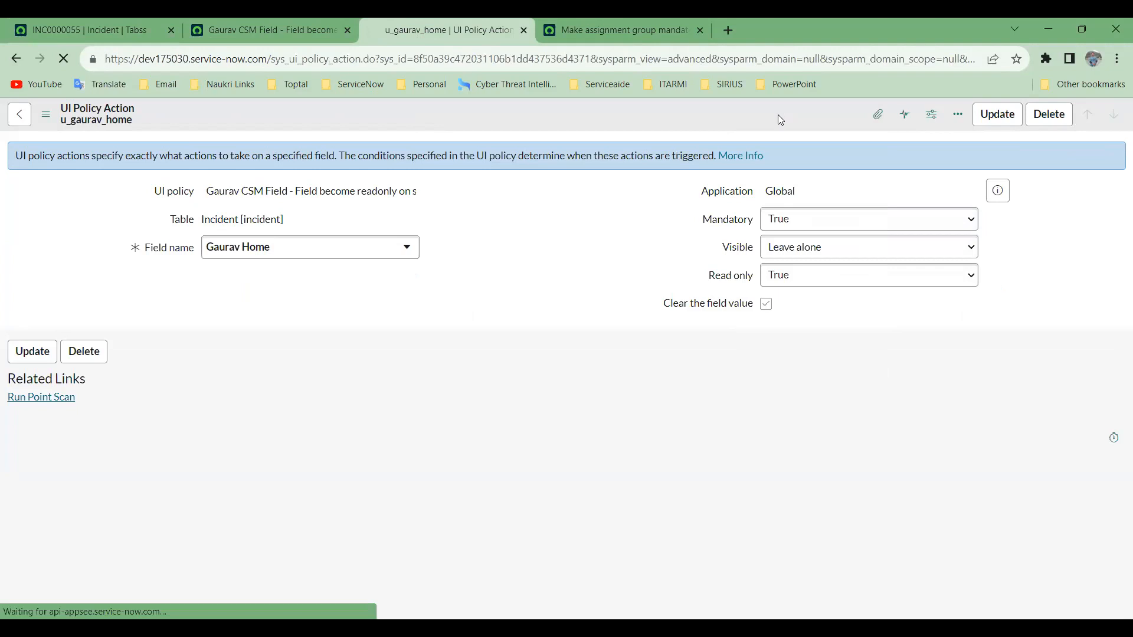
Test the mandatory setting on the incident with a Home address and State set to Resolved, and reload the form without keeping the changes.
left_click(133, 21)
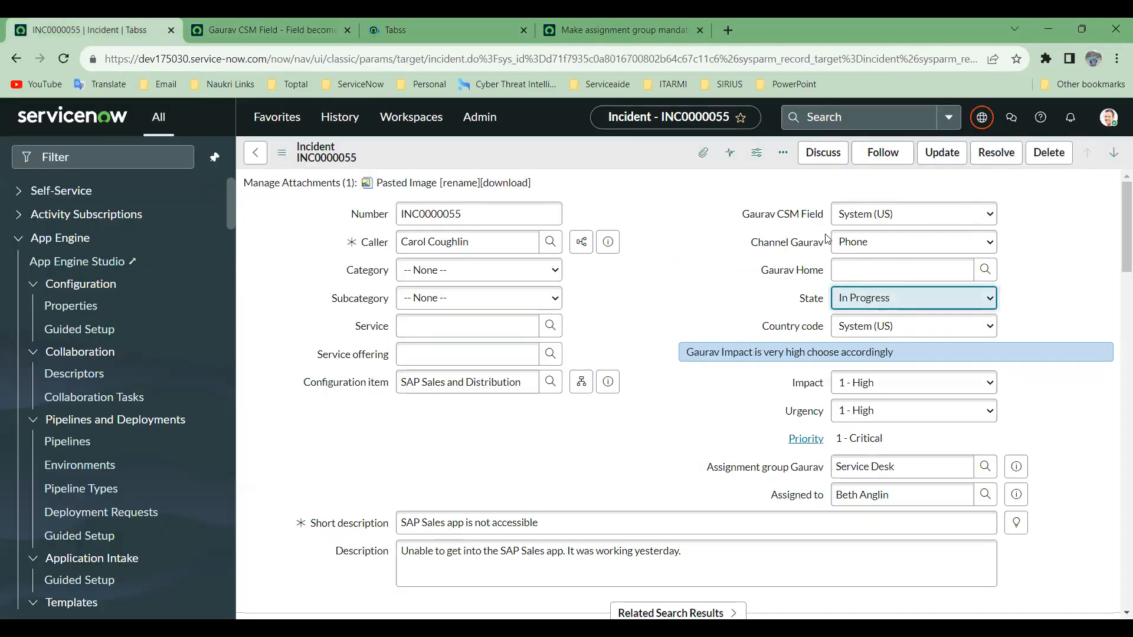
left_click(984, 270)
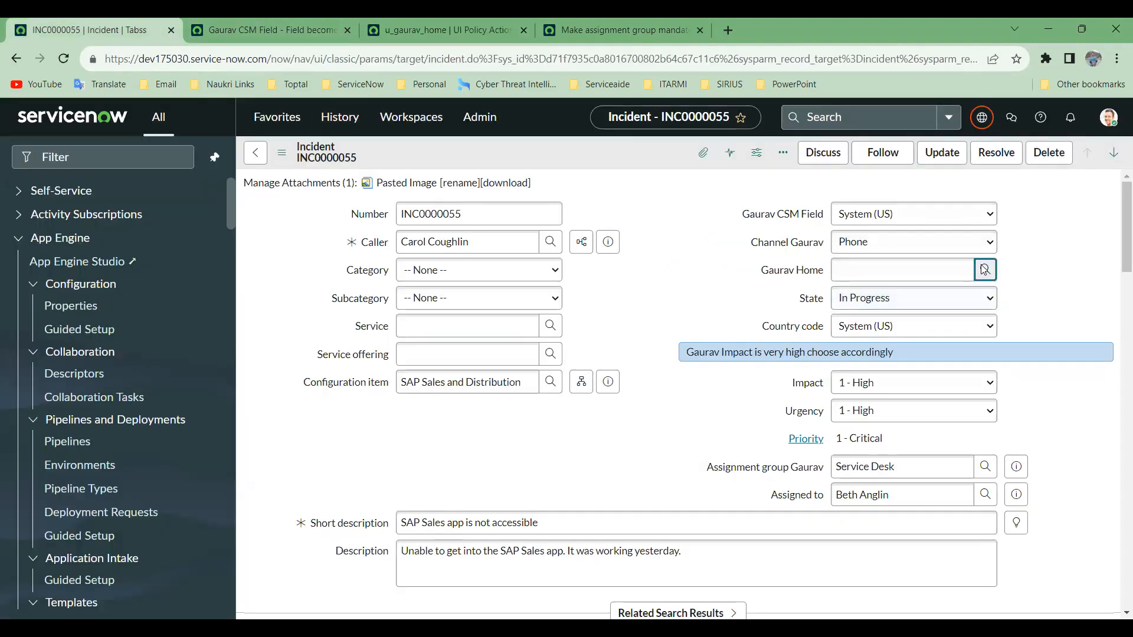
left_click(874, 297)
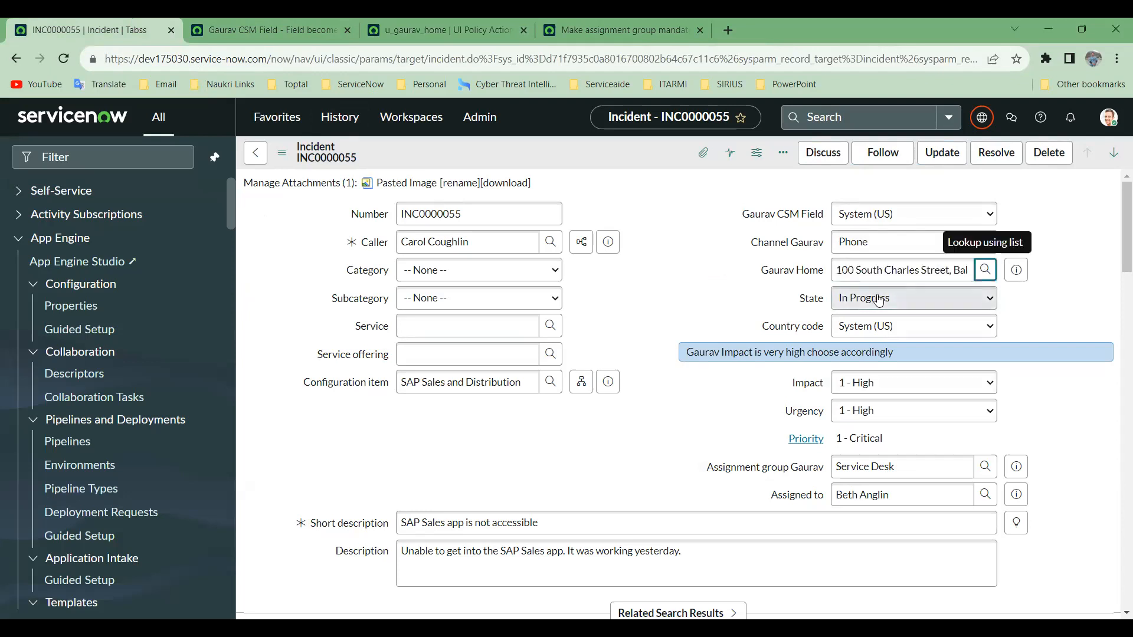
left_click(864, 364)
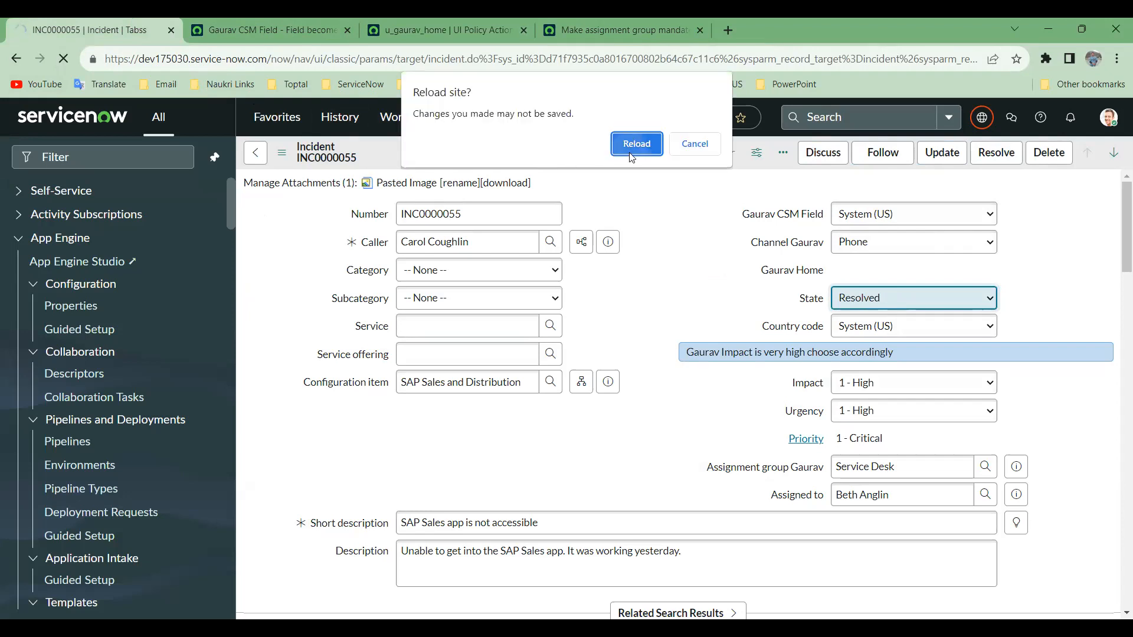
left_click(633, 143)
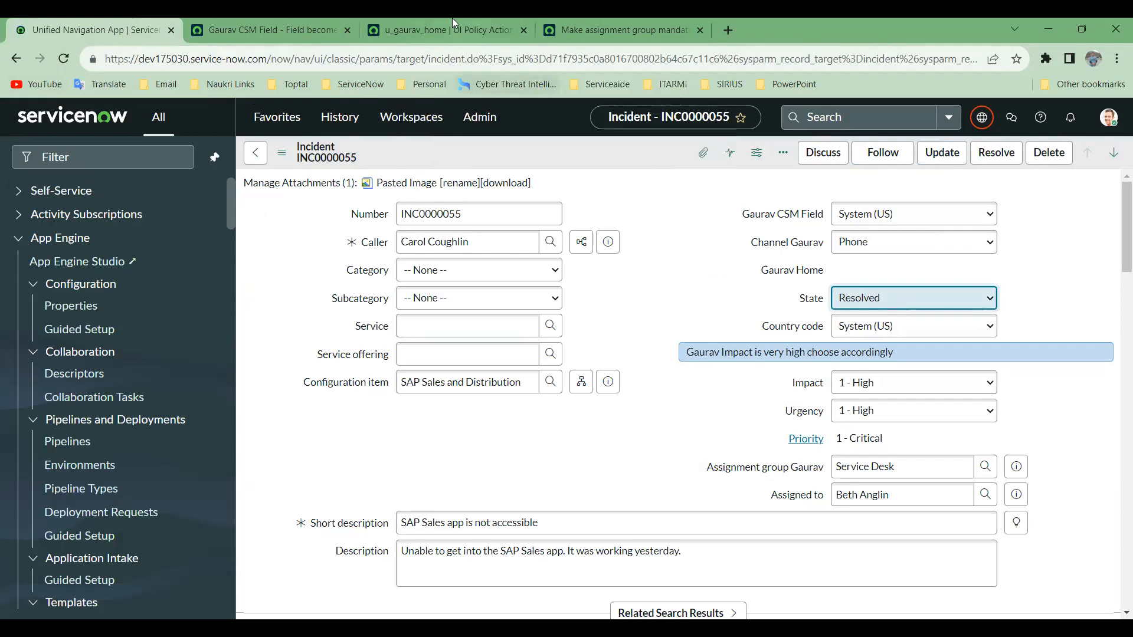
On the Home field's UI policy action, set Read only to Leave alone and save the record.
left_click(435, 24)
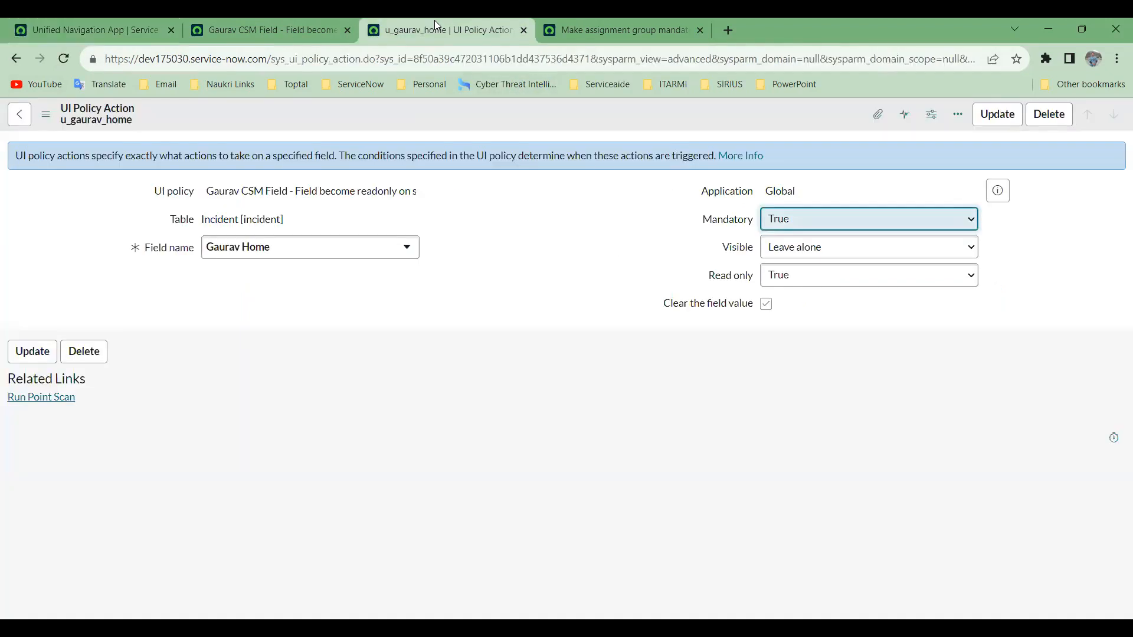
left_click(828, 279)
left_click(815, 295)
right_click(650, 111)
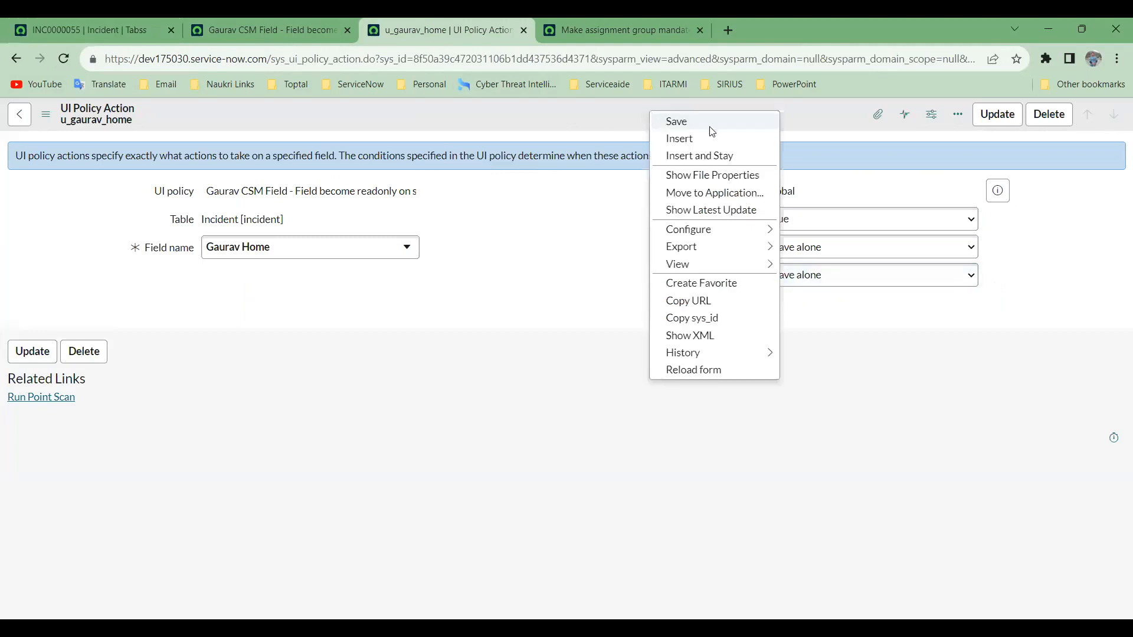
left_click(710, 125)
On the reloaded incident, fill Home from its lookup, set State to Resolved, and put the cursor in Home.
left_click(100, 37)
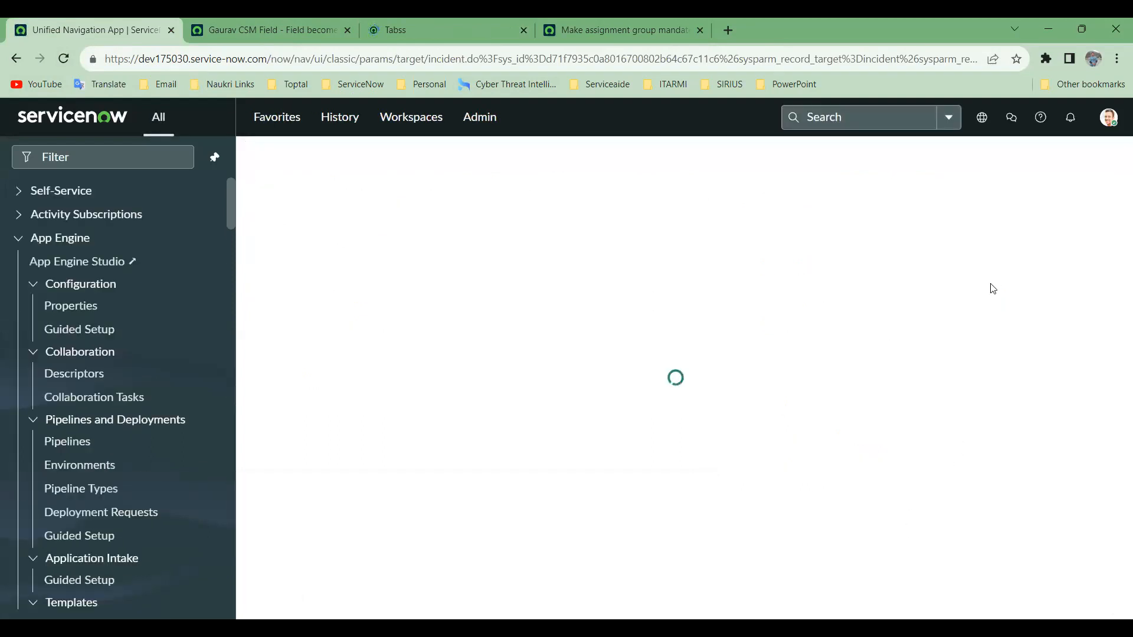
left_click(983, 270)
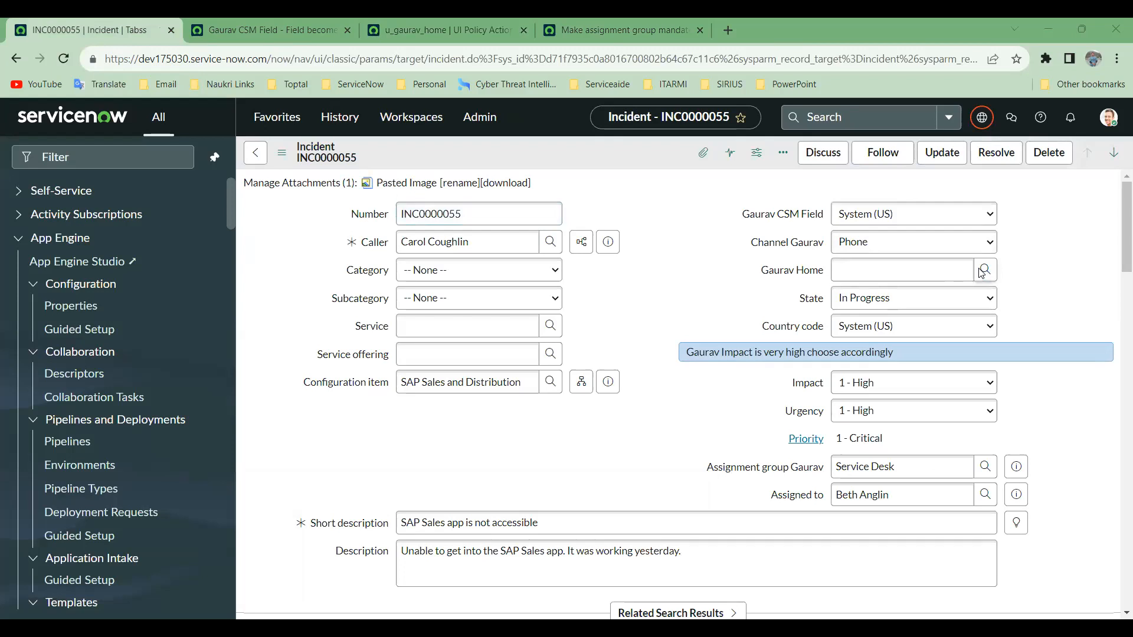
left_click(931, 301)
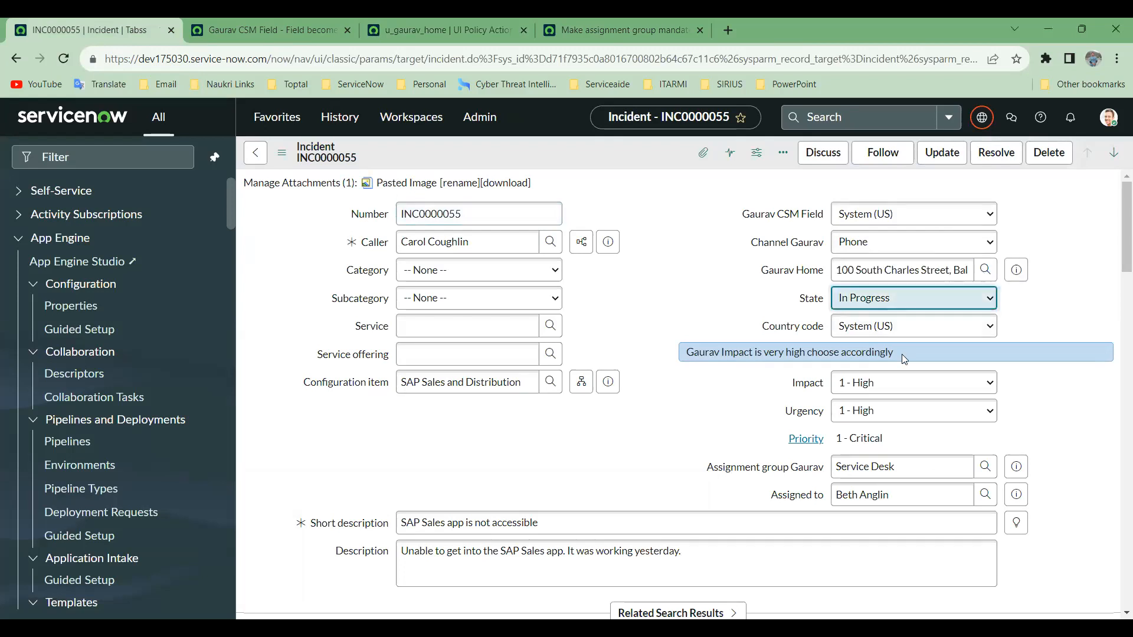
key("r")
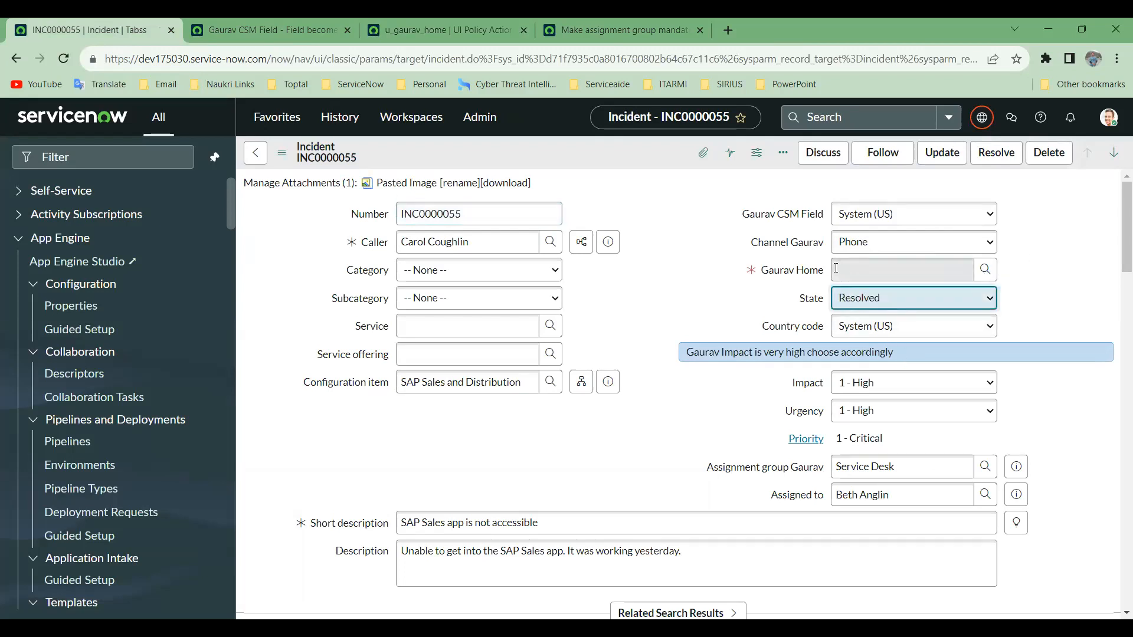
left_click(835, 268)
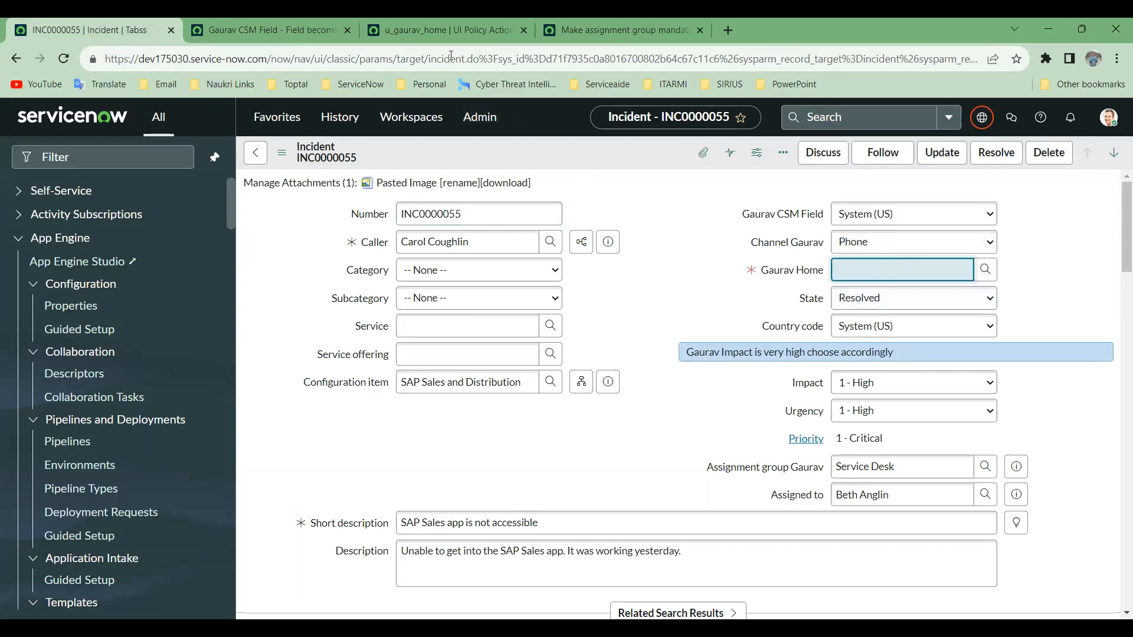
Disable Clear the field value on the Home field's UI policy action and save the record.
left_click(440, 30)
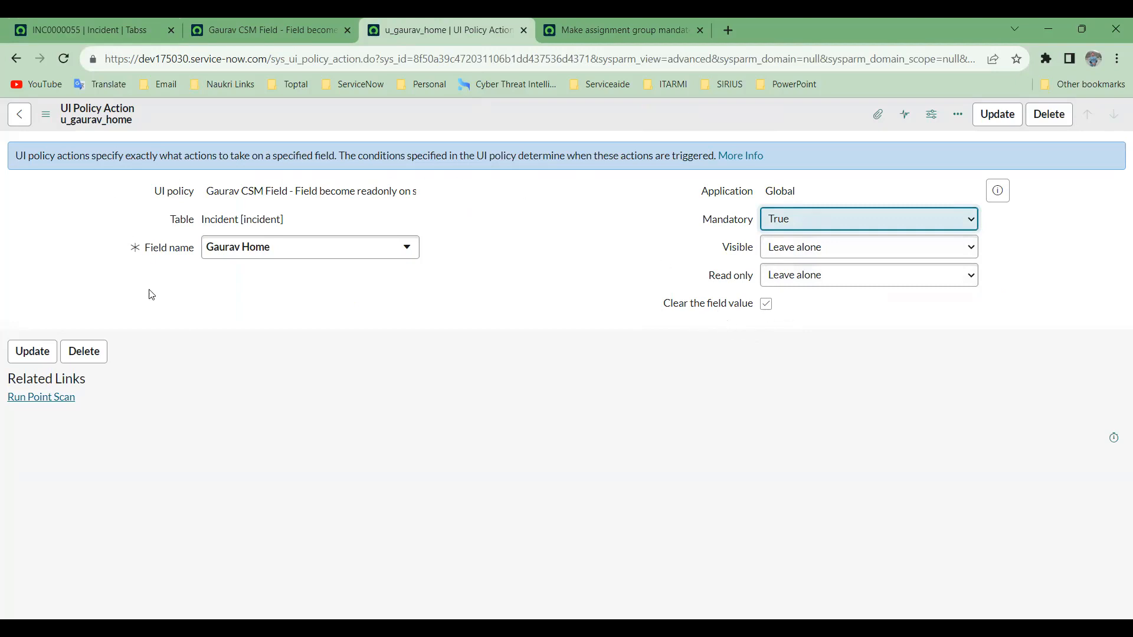
left_click(278, 20)
scroll(570, 307, "down", 4)
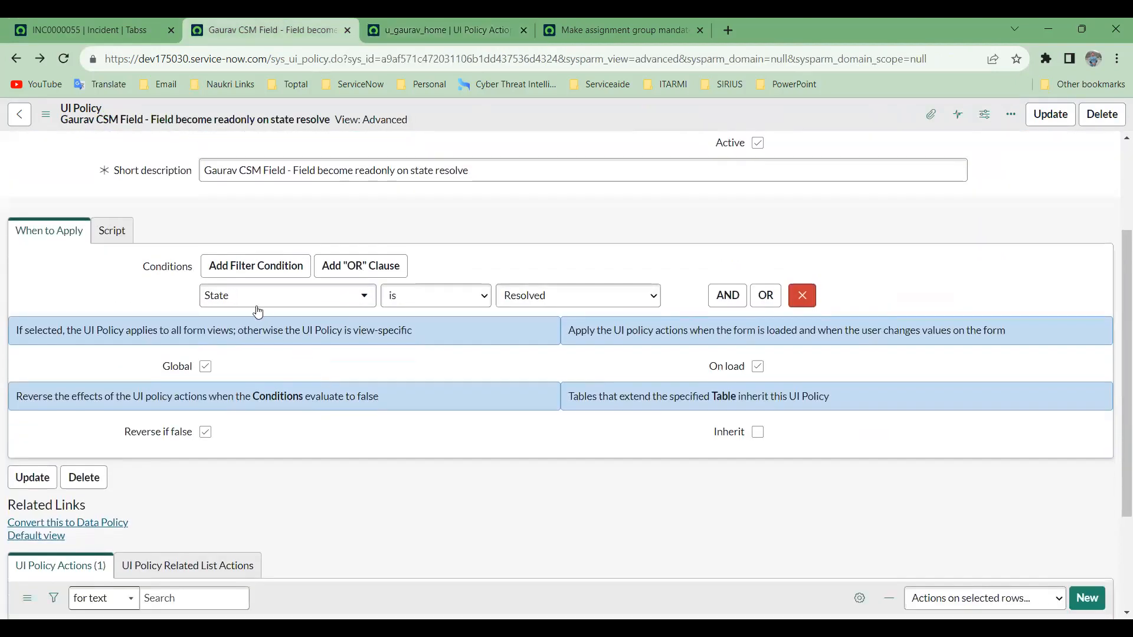
left_click(445, 23)
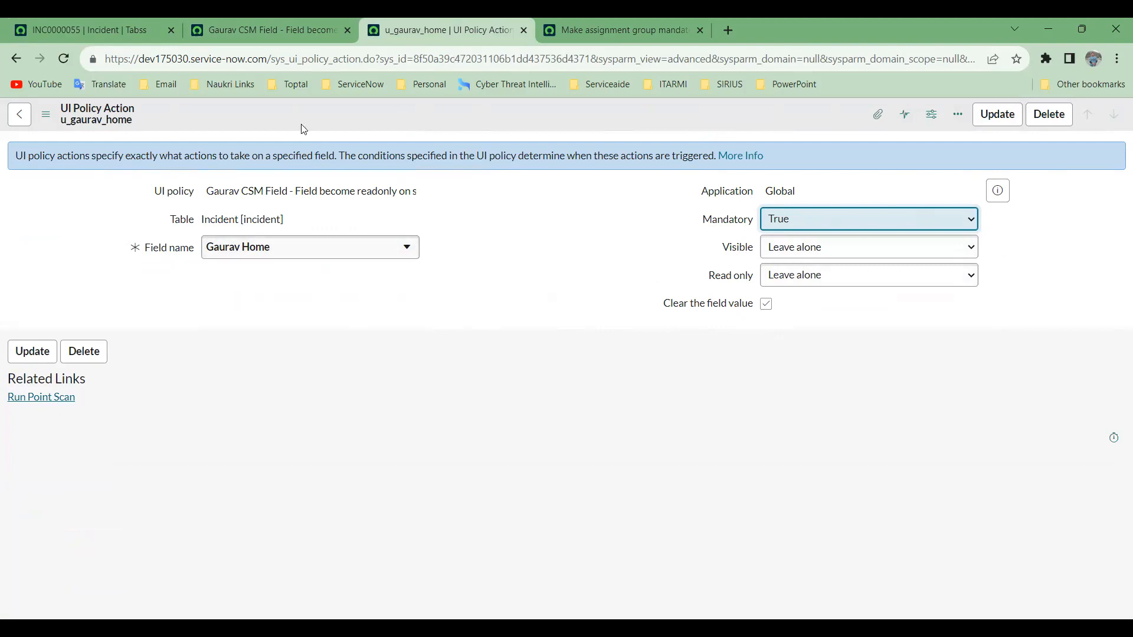
left_click(108, 20)
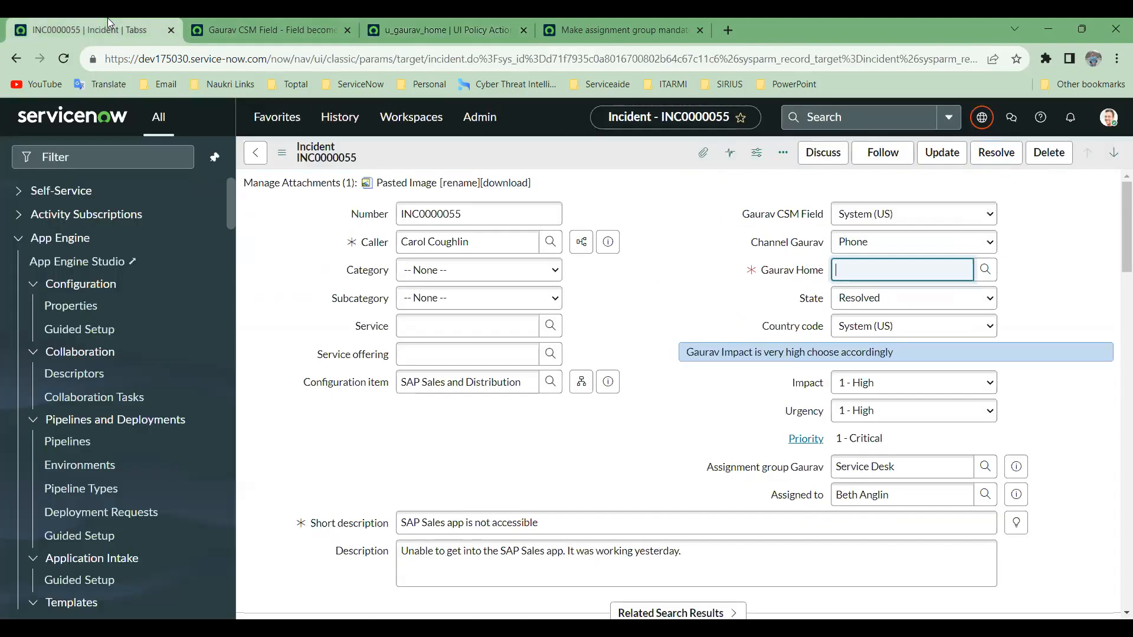
left_click(462, 26)
right_click(694, 118)
left_click(740, 128)
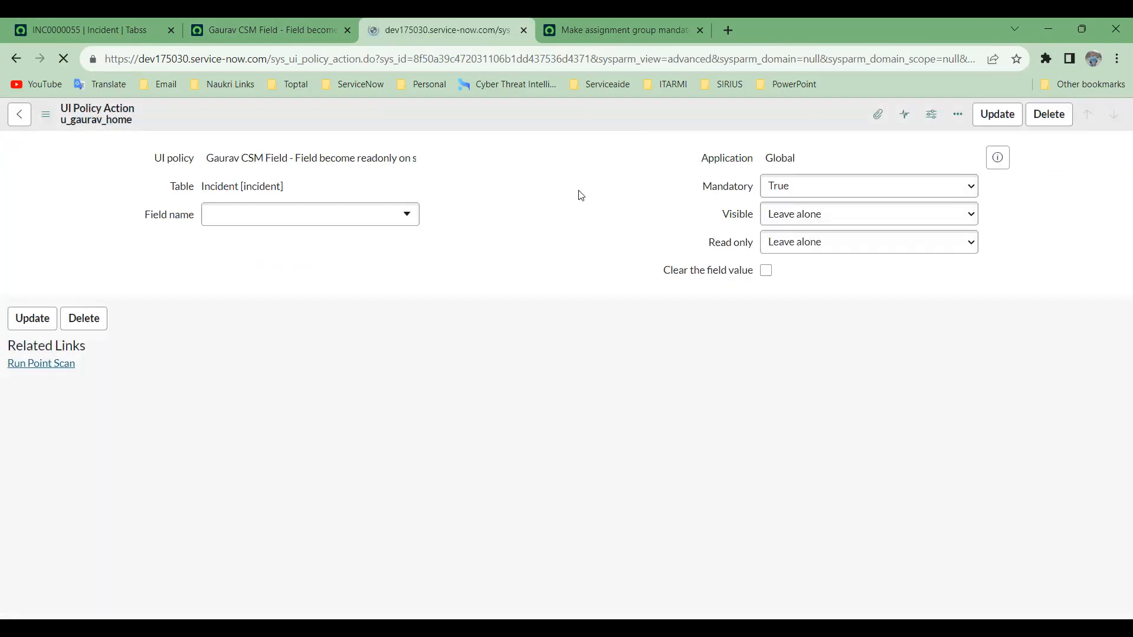
Reload the incident without keeping its changes, set State to Resolved, and fill Home from its lookup.
left_click(121, 26)
left_click(55, 62)
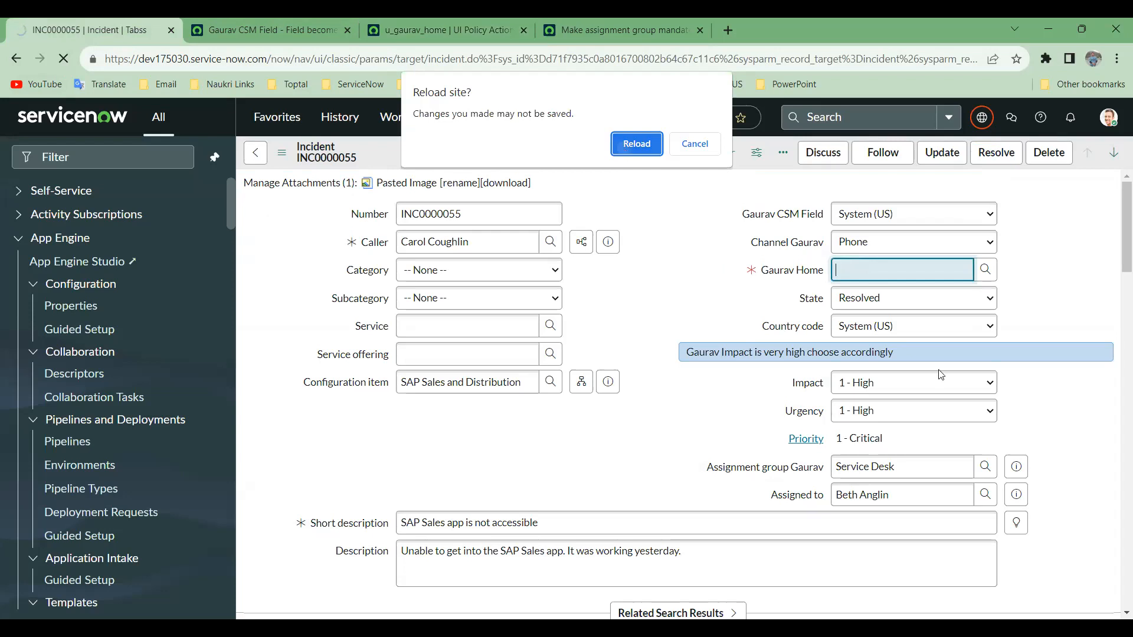
key("Return")
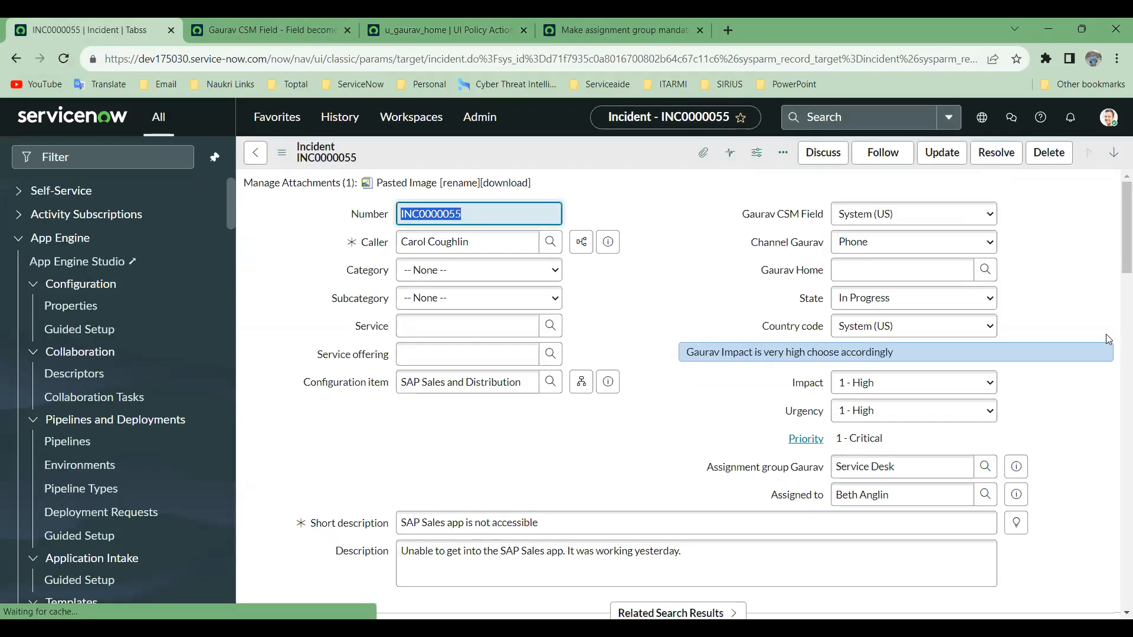
left_click(977, 278)
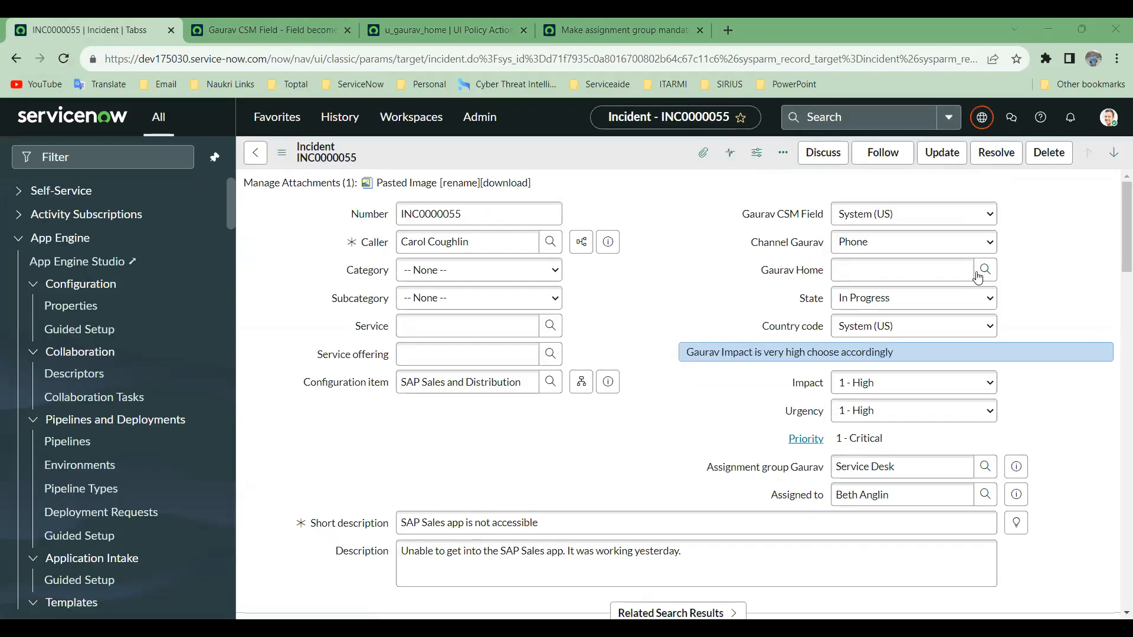
left_click(890, 298)
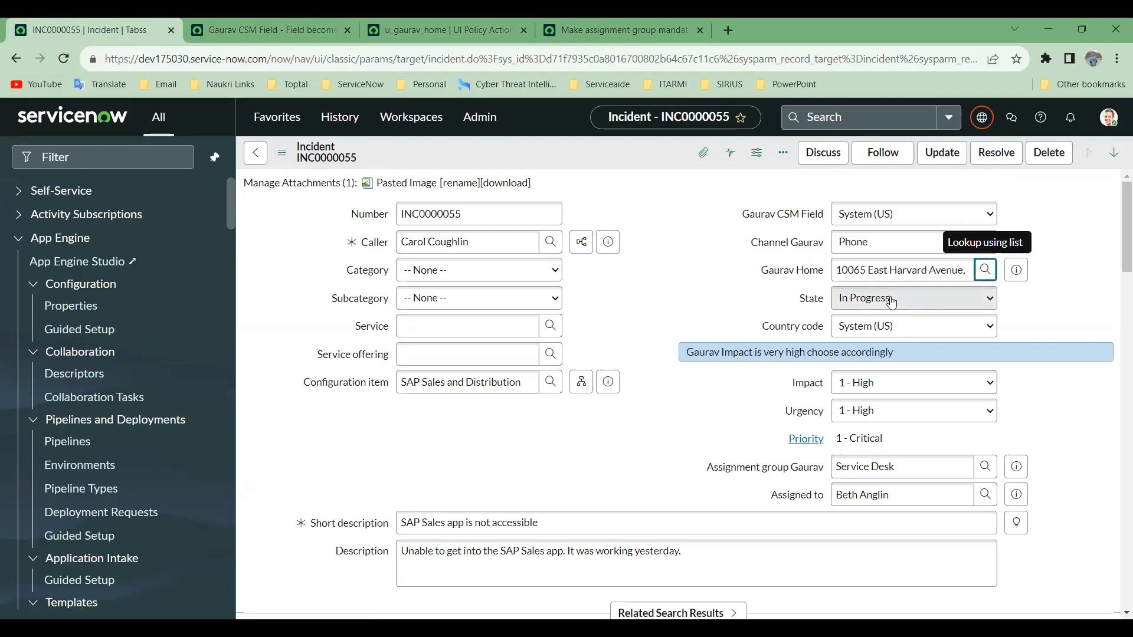
left_click(885, 358)
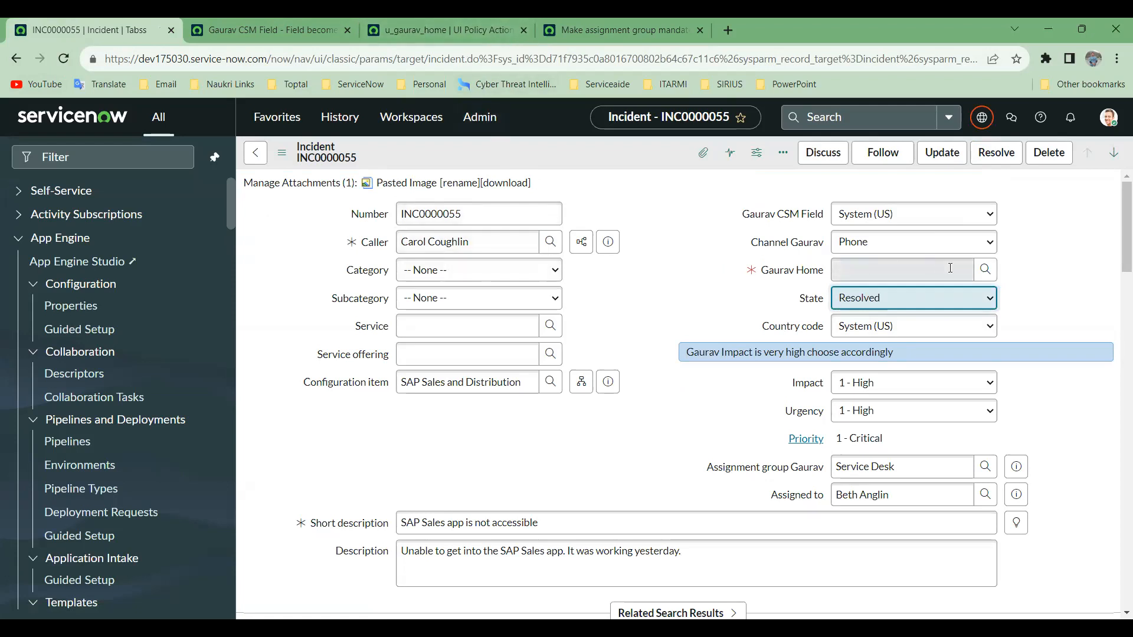
left_click(985, 272)
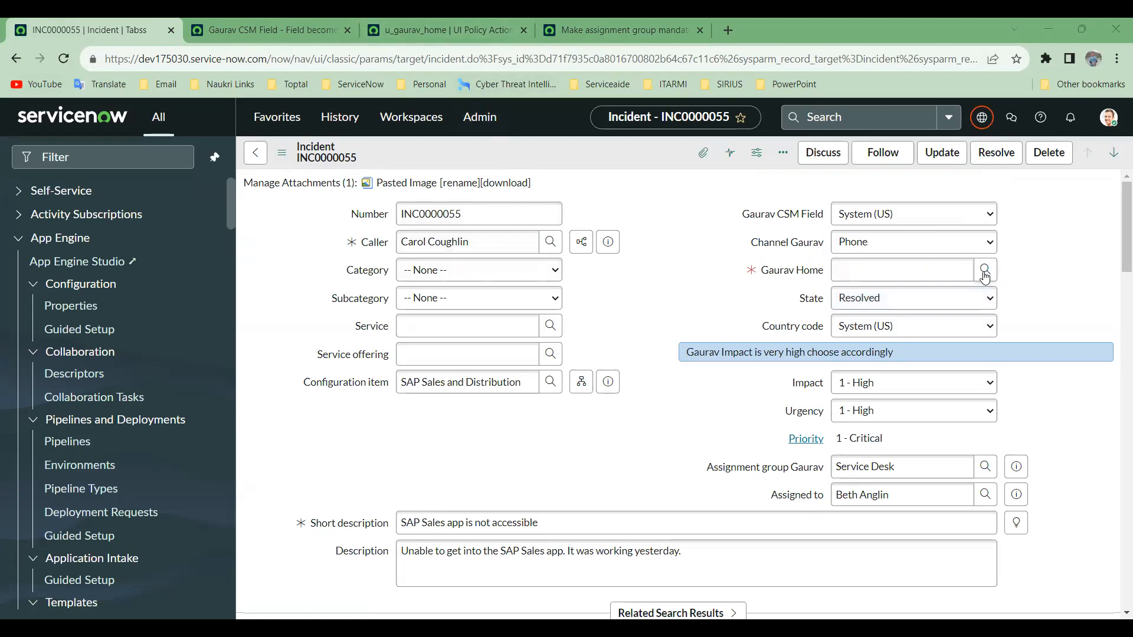
Set Resolution code to Known error, enter "test" as the Resolution notes, and save the incident.
right_click(581, 153)
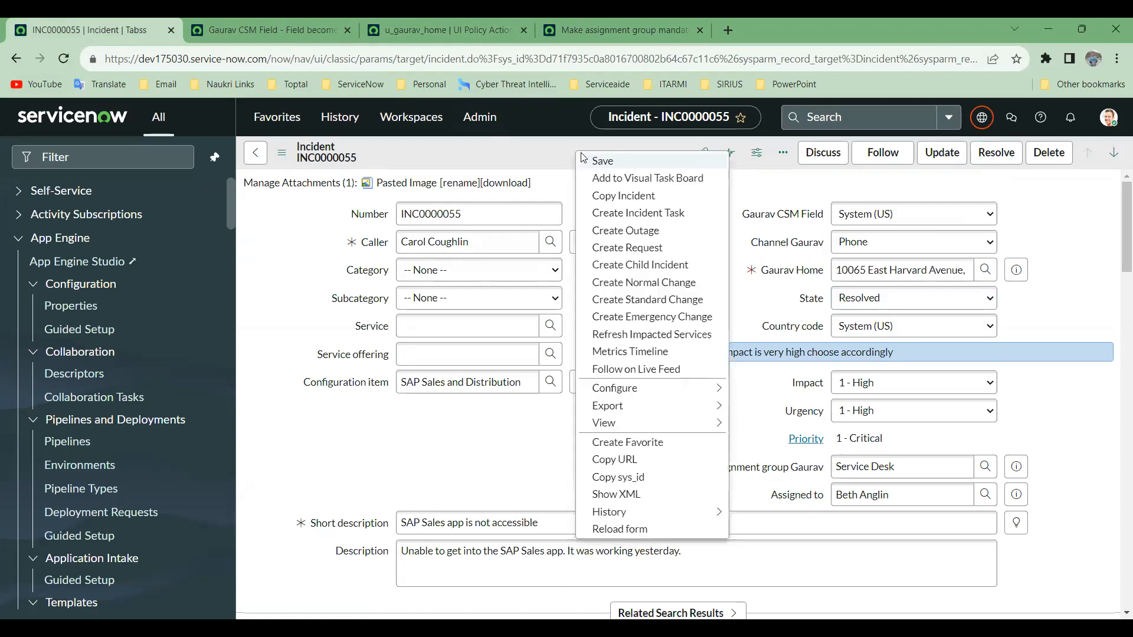
left_click(600, 157)
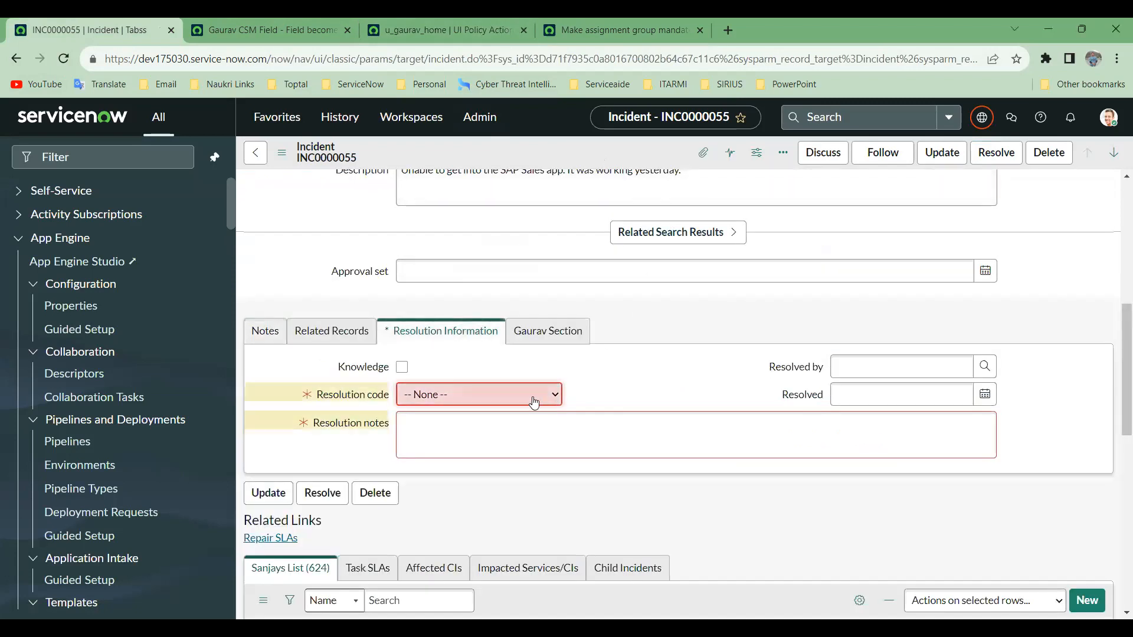
left_click(492, 436)
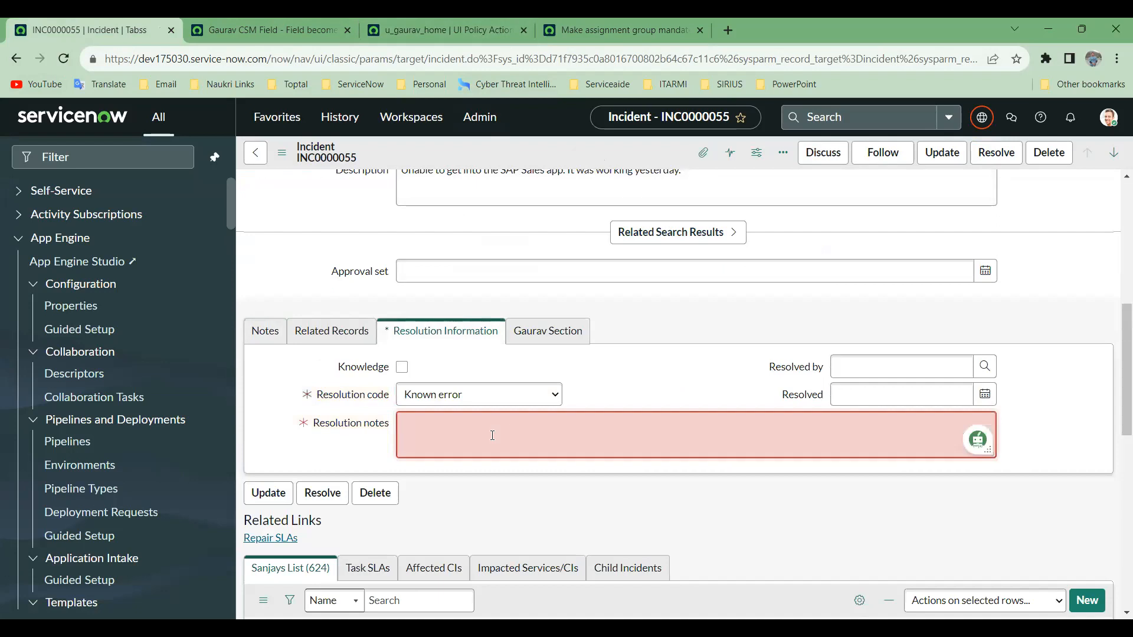
type("test")
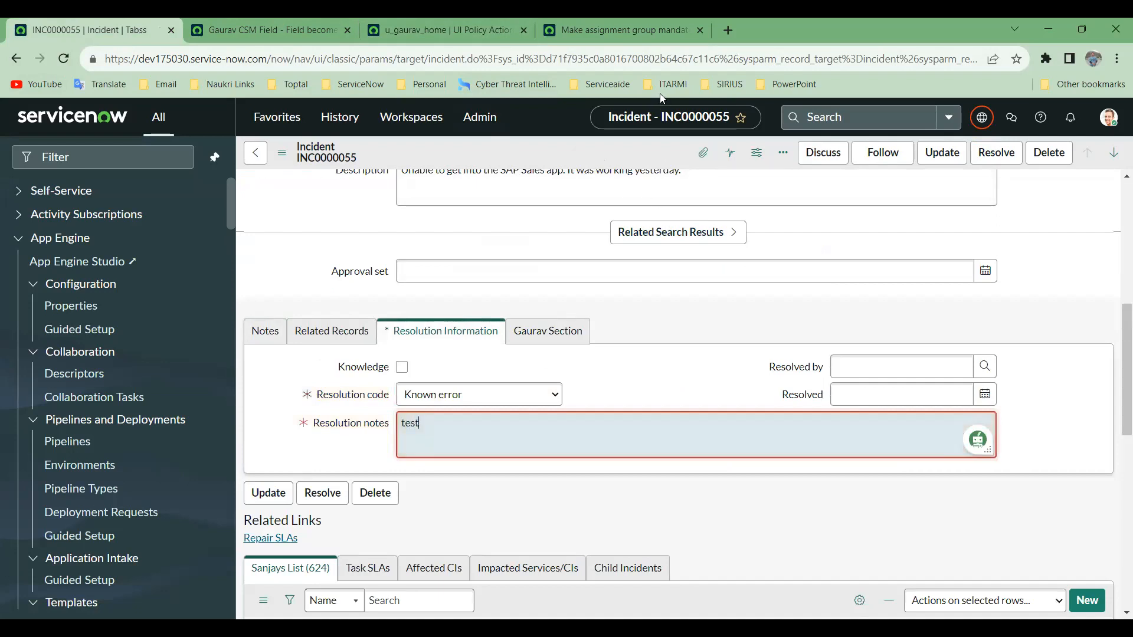
right_click(566, 153)
left_click(593, 164)
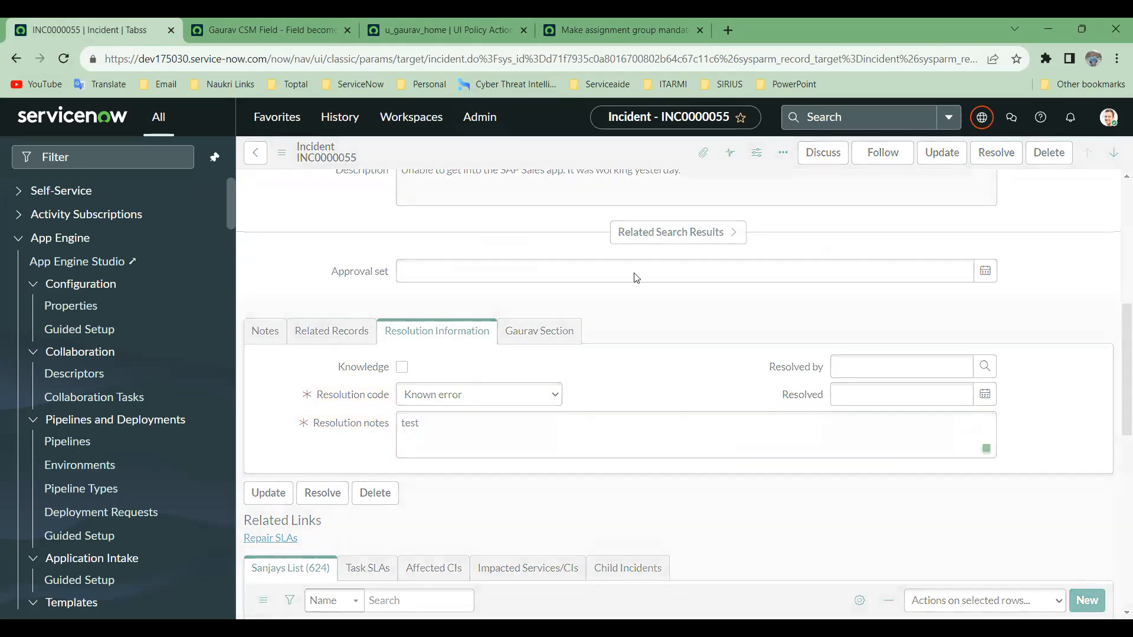
Save the resolved incident again with its Home address filled in.
scroll(653, 316, "up", 8)
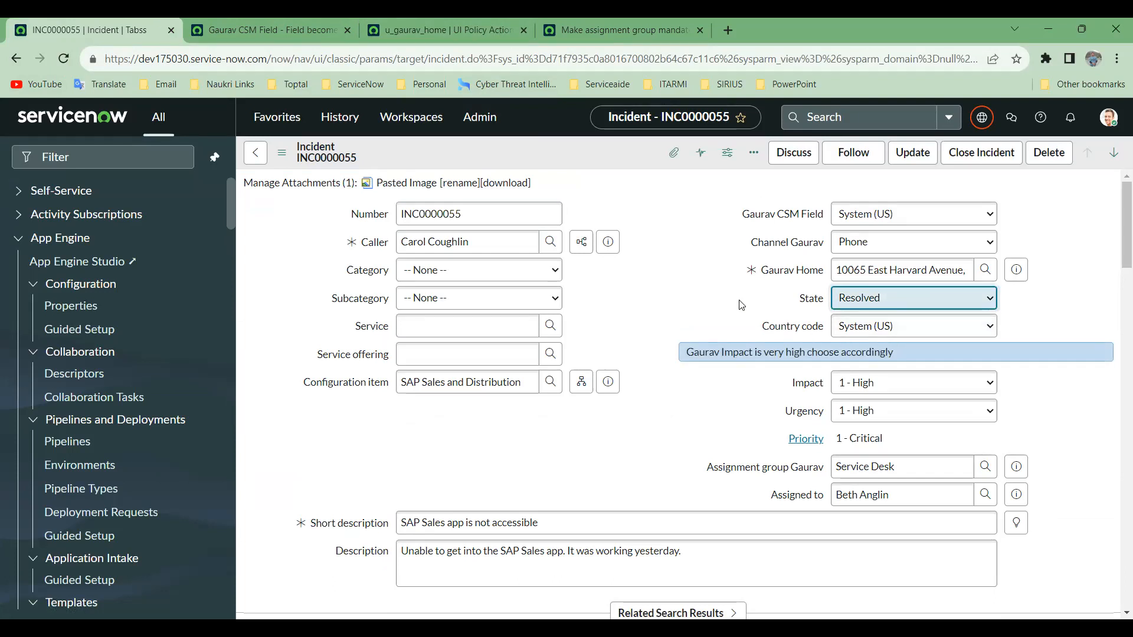
left_click(753, 270)
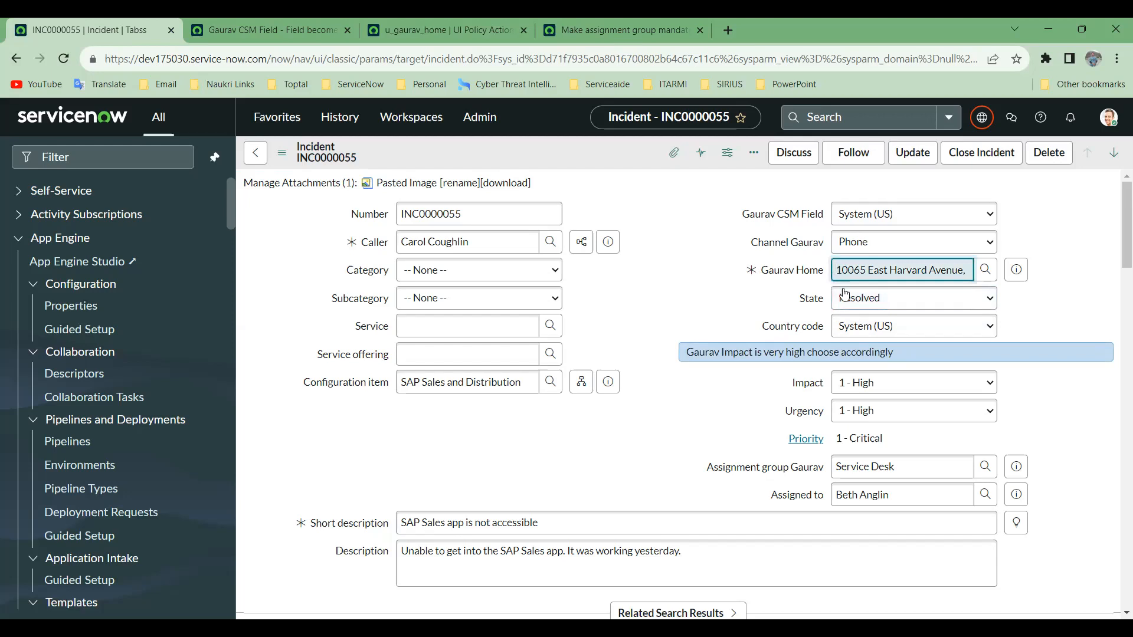
right_click(623, 150)
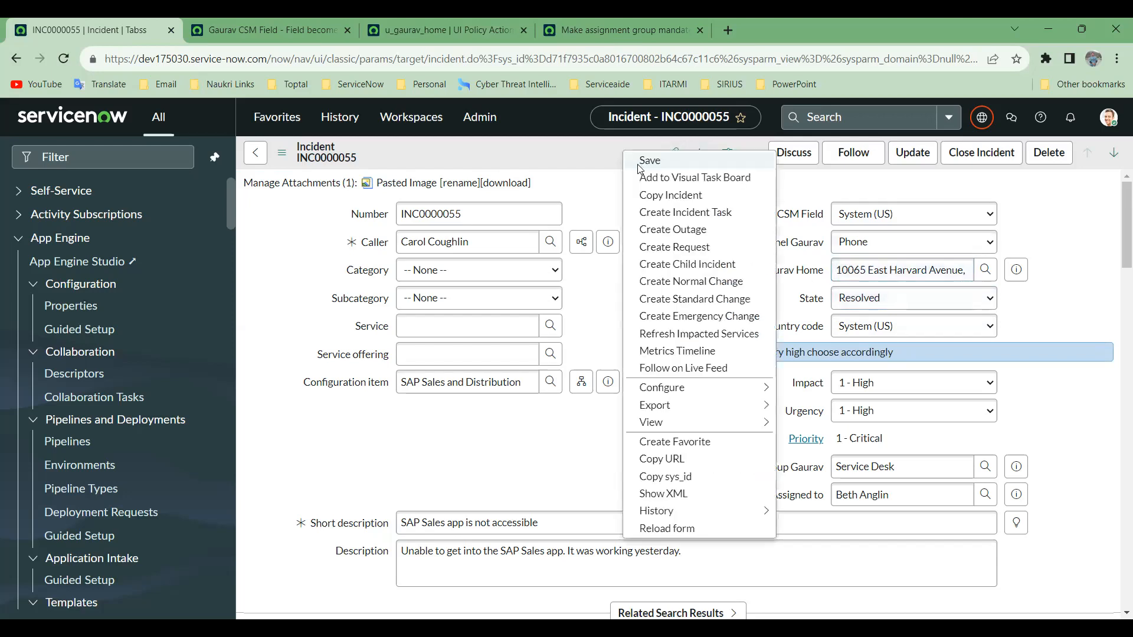
left_click(638, 165)
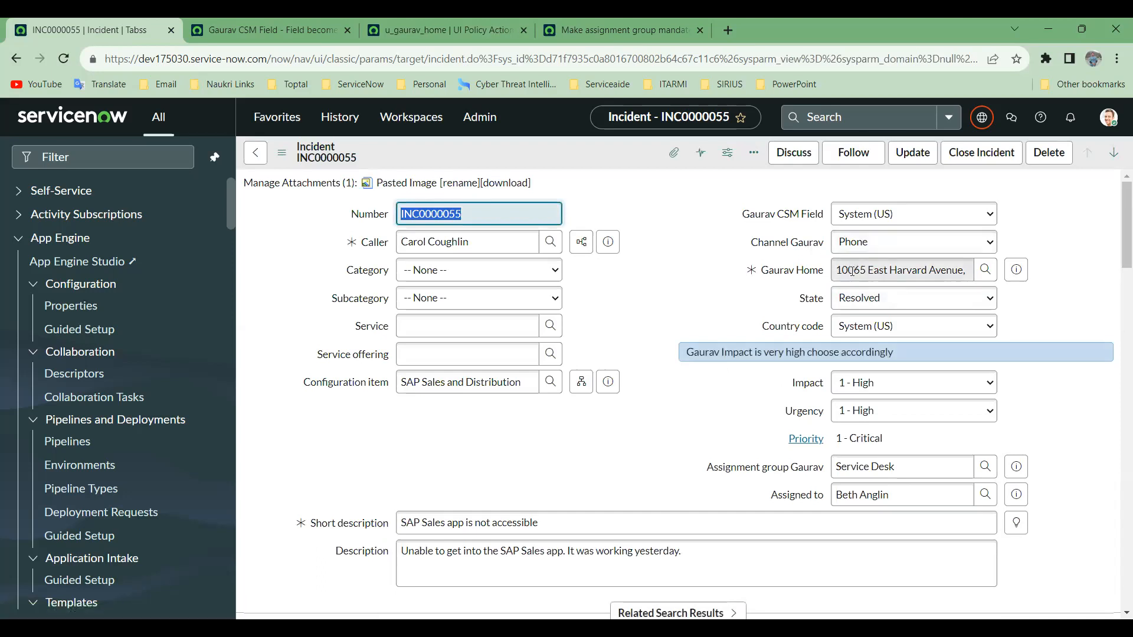
Clear the Home address on the resolved incident and try to save the record.
left_click_drag(837, 273, 971, 273)
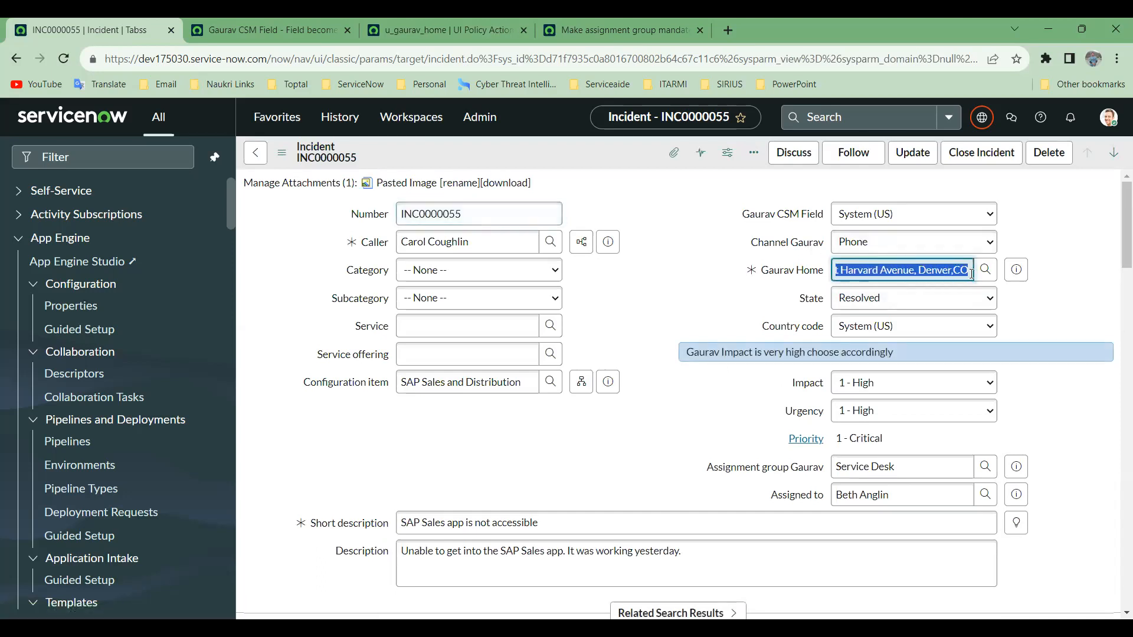
key("BackSpace")
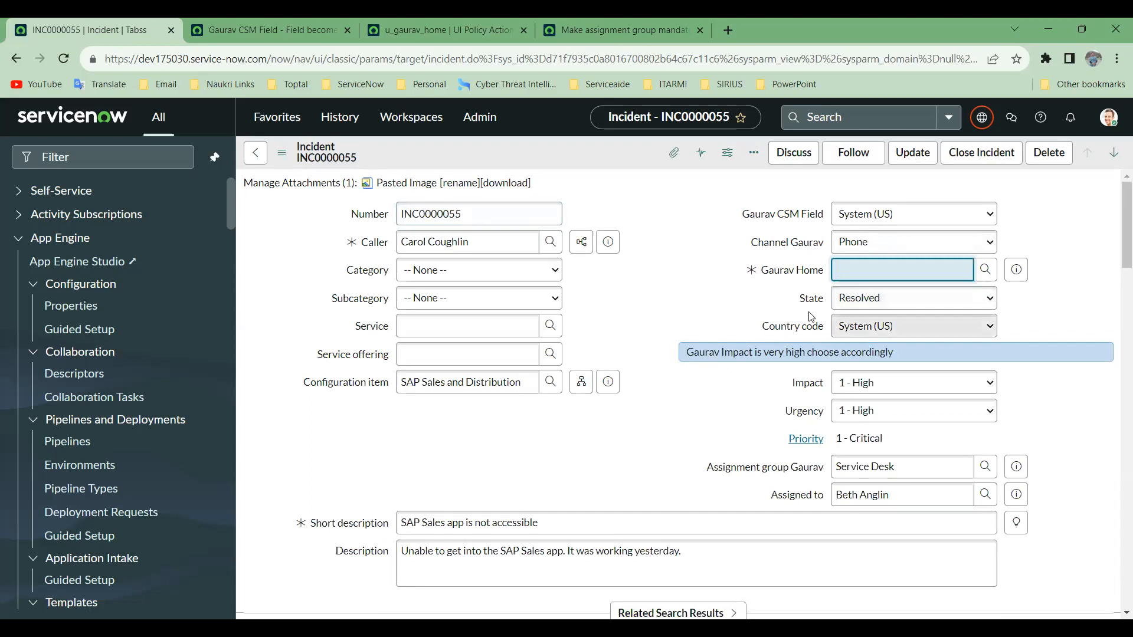
left_click(777, 317)
right_click(600, 147)
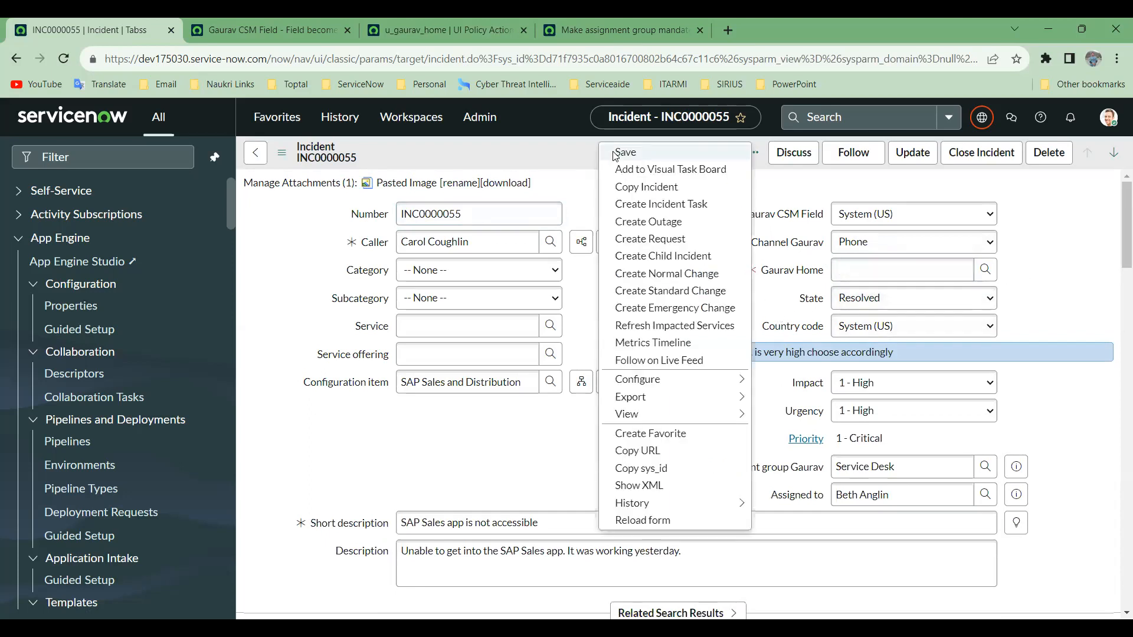
left_click(615, 152)
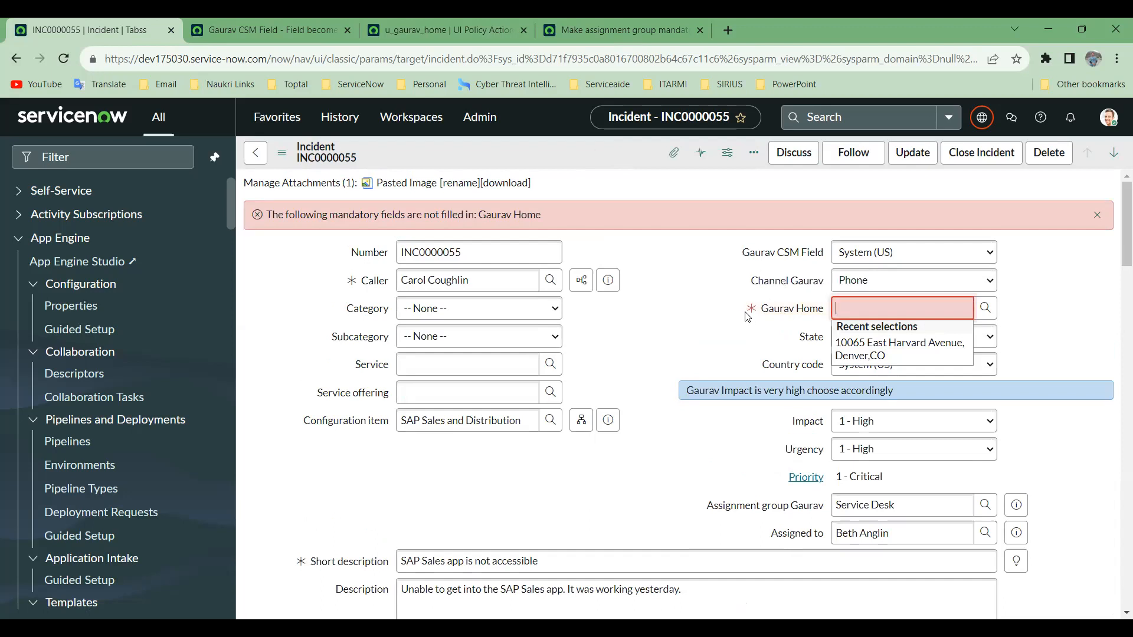
On the Home field's UI policy action, set Mandatory to Leave alone and Visible to False, and save the record.
left_click(445, 32)
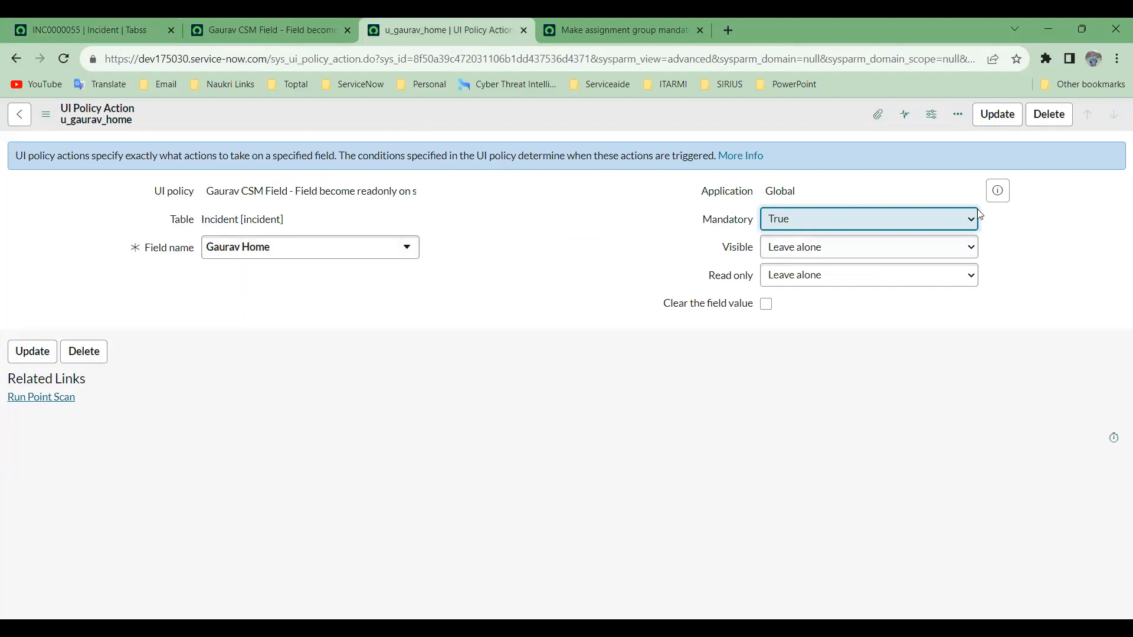
left_click(287, 26)
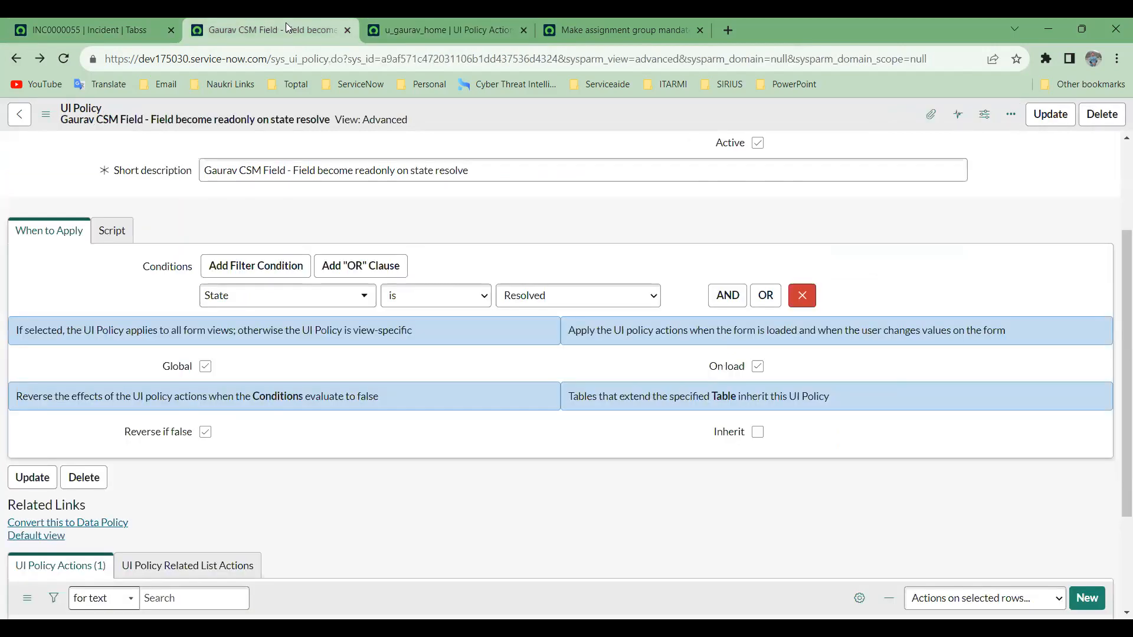
scroll(627, 239, "up", 1)
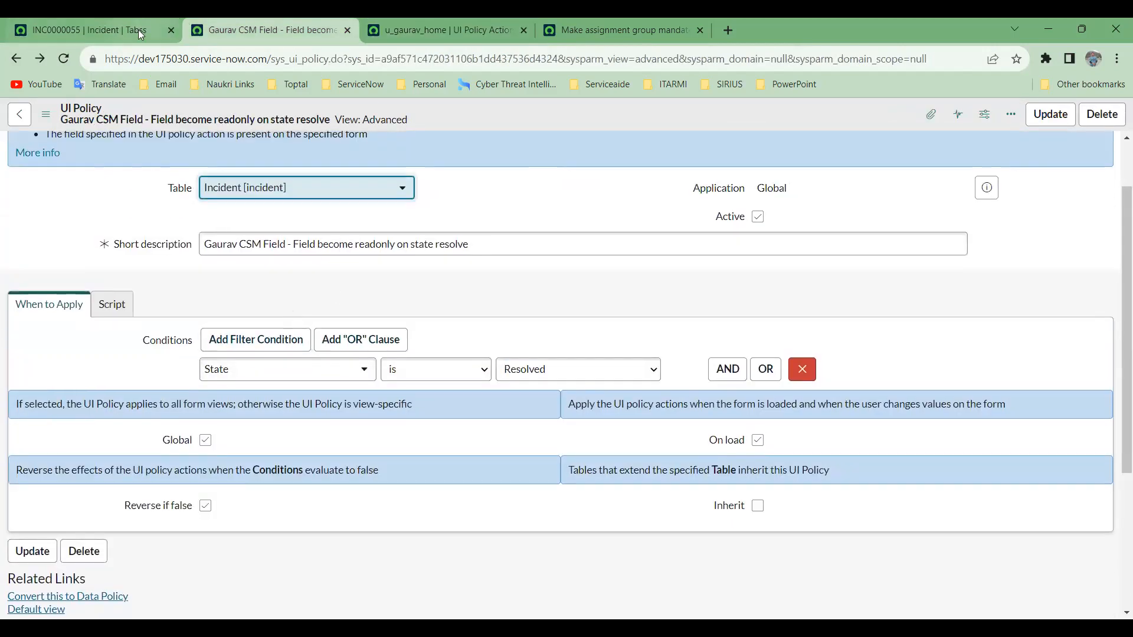
left_click(432, 28)
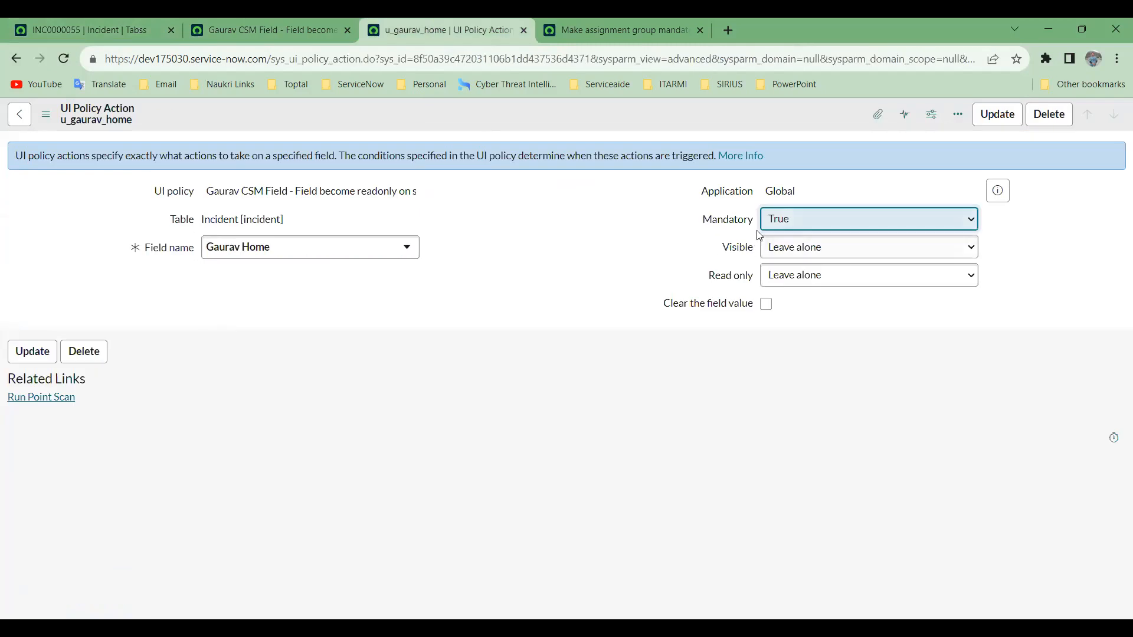
left_click(801, 256)
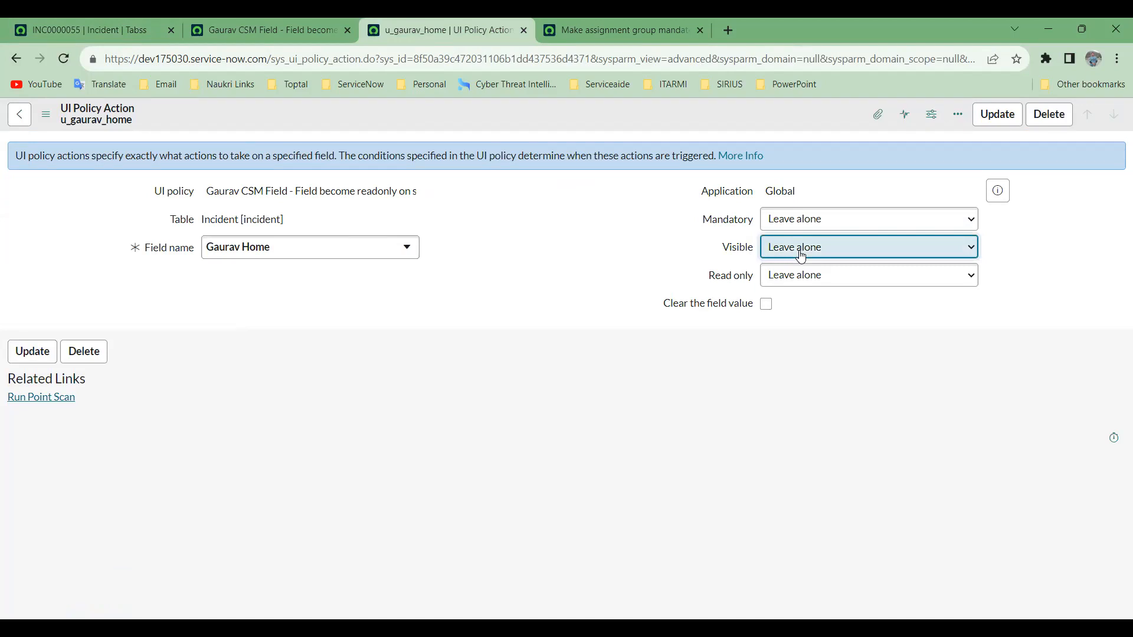
left_click(793, 293)
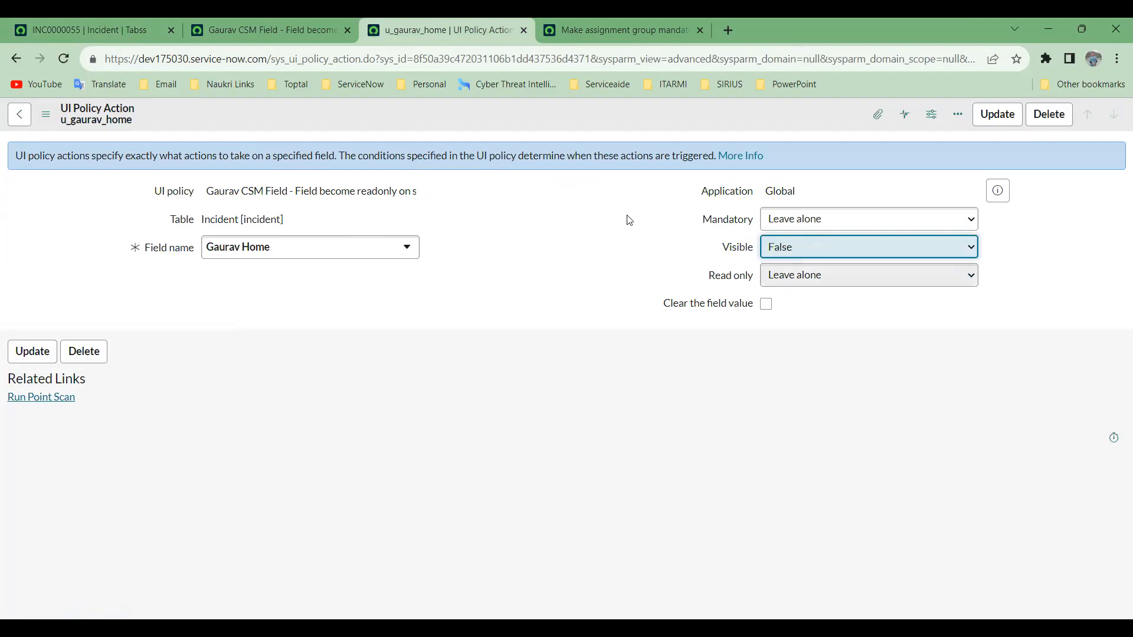
right_click(542, 112)
left_click(567, 122)
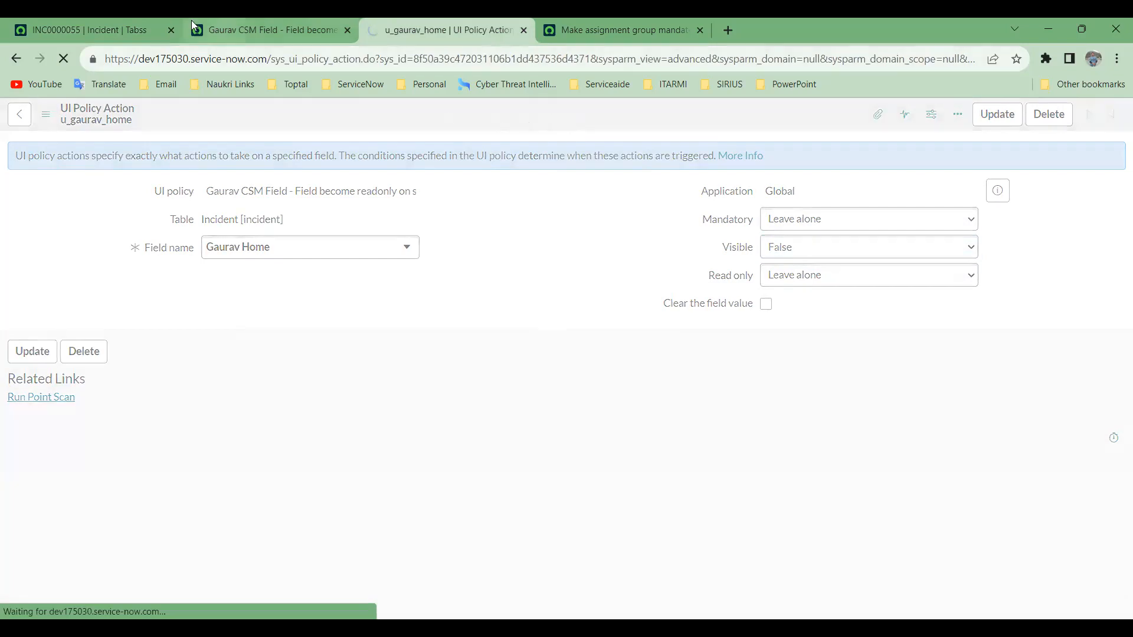
Refill Home on the incident from the recent selections and save the record.
left_click(156, 30)
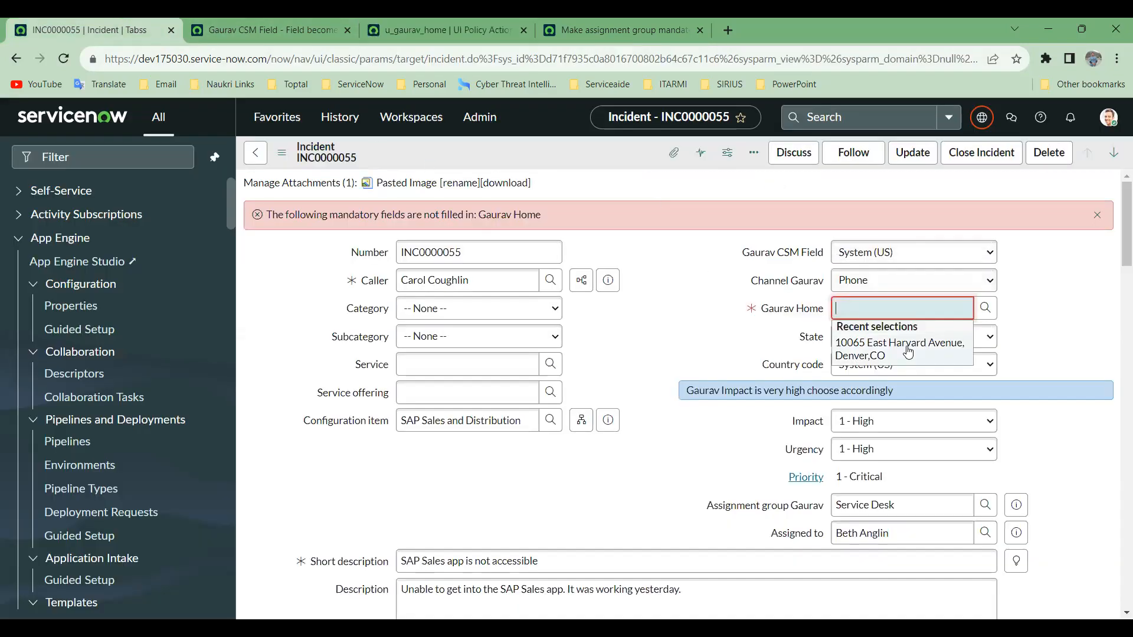
left_click(908, 349)
right_click(560, 141)
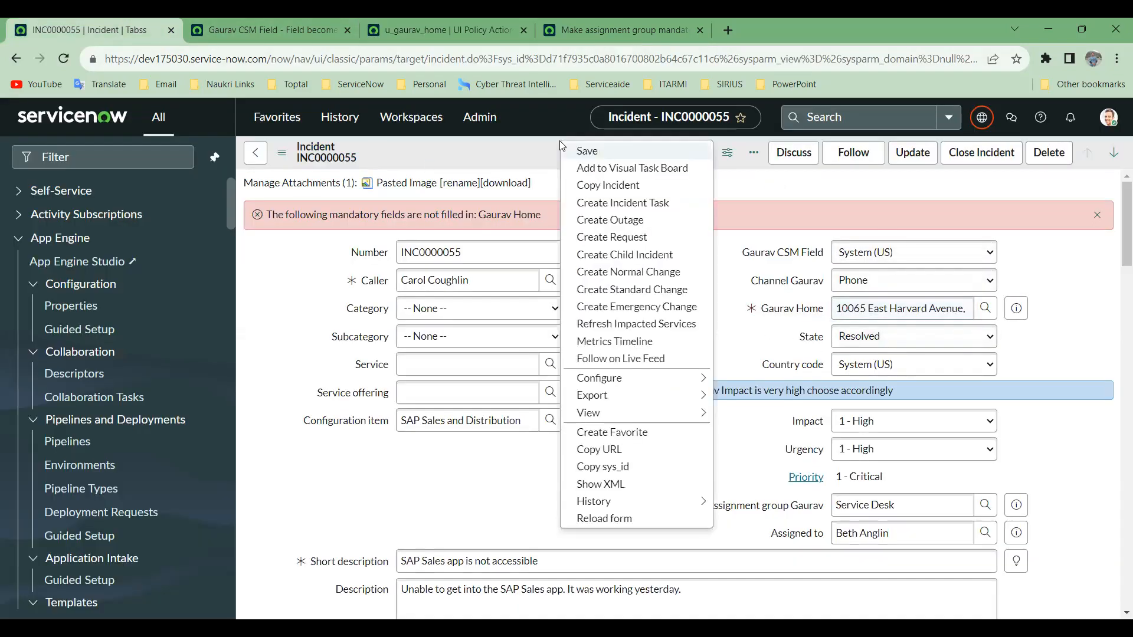
left_click(590, 151)
Compare the Home field's UI policy action and the policy's conditions with the resolved incident form.
left_click(442, 29)
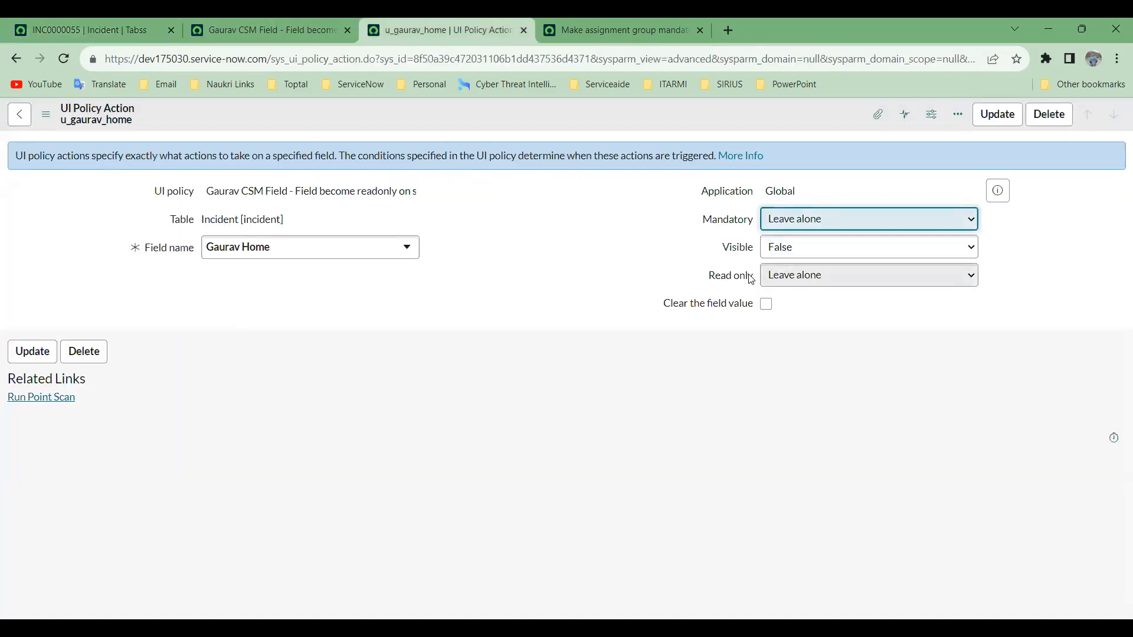
left_click(265, 29)
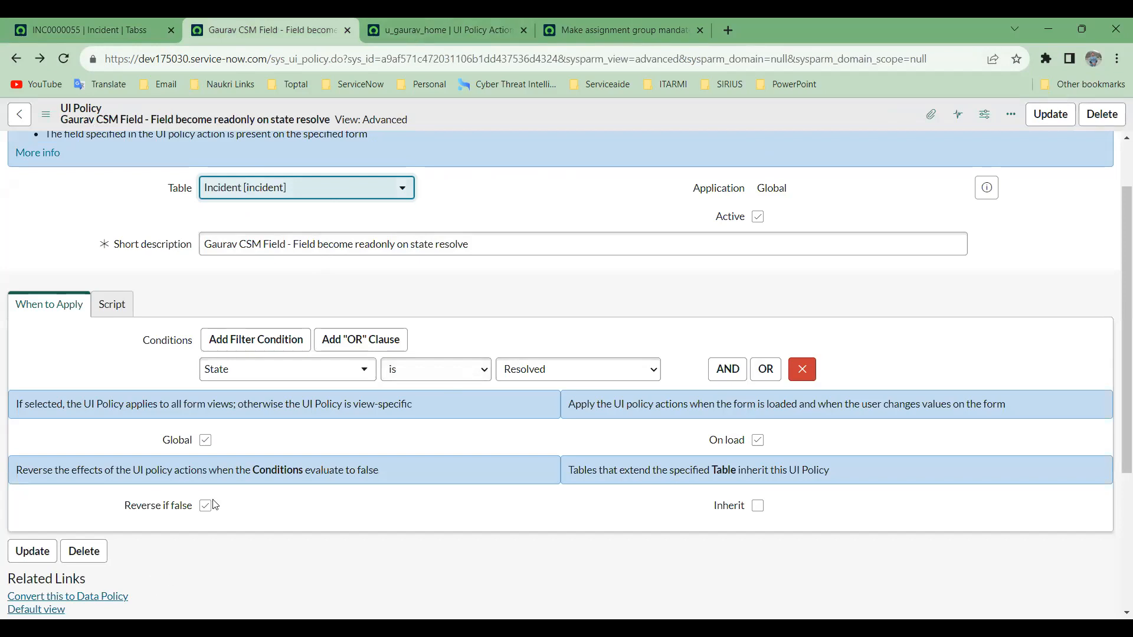
left_click(466, 27)
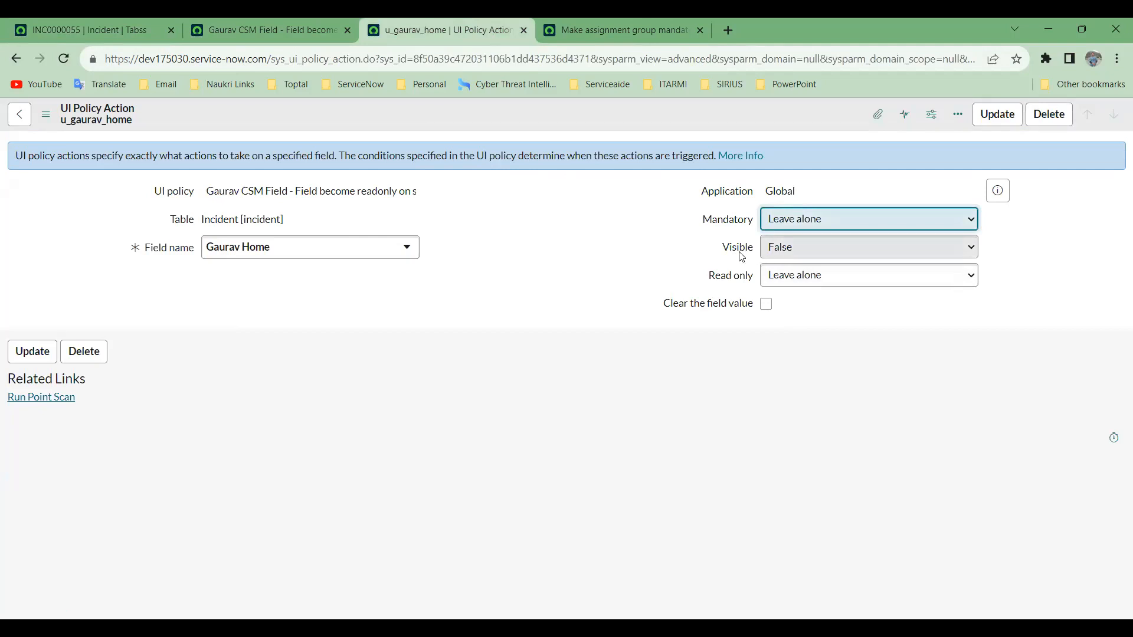
left_click(92, 24)
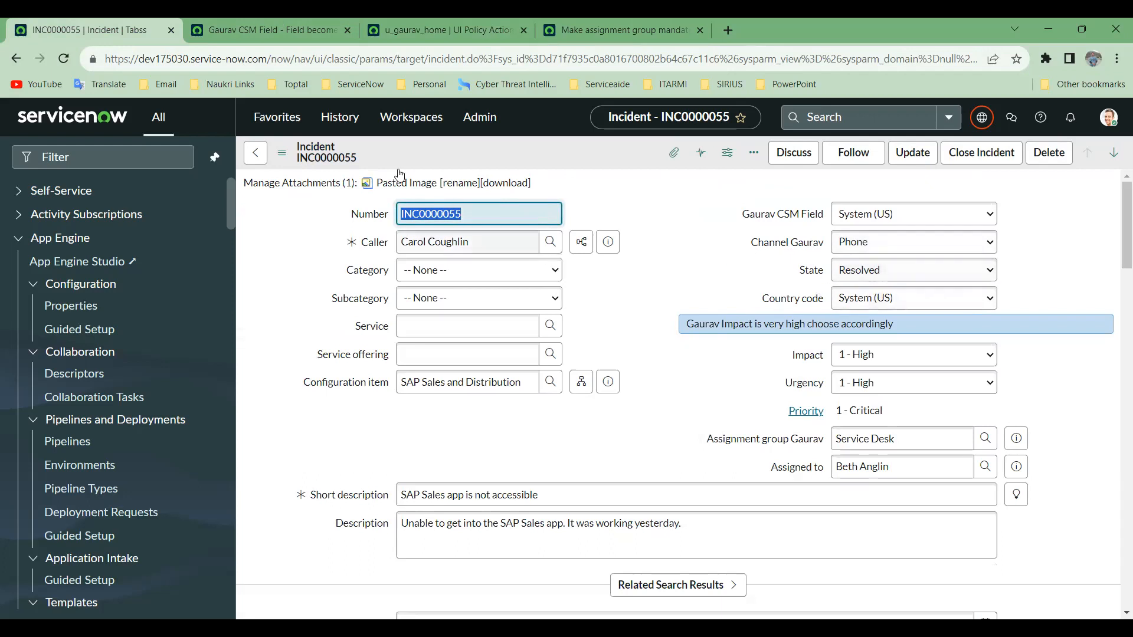
Review the UI policy's options, reading the note on whether the policy applies to all form views.
left_click(284, 29)
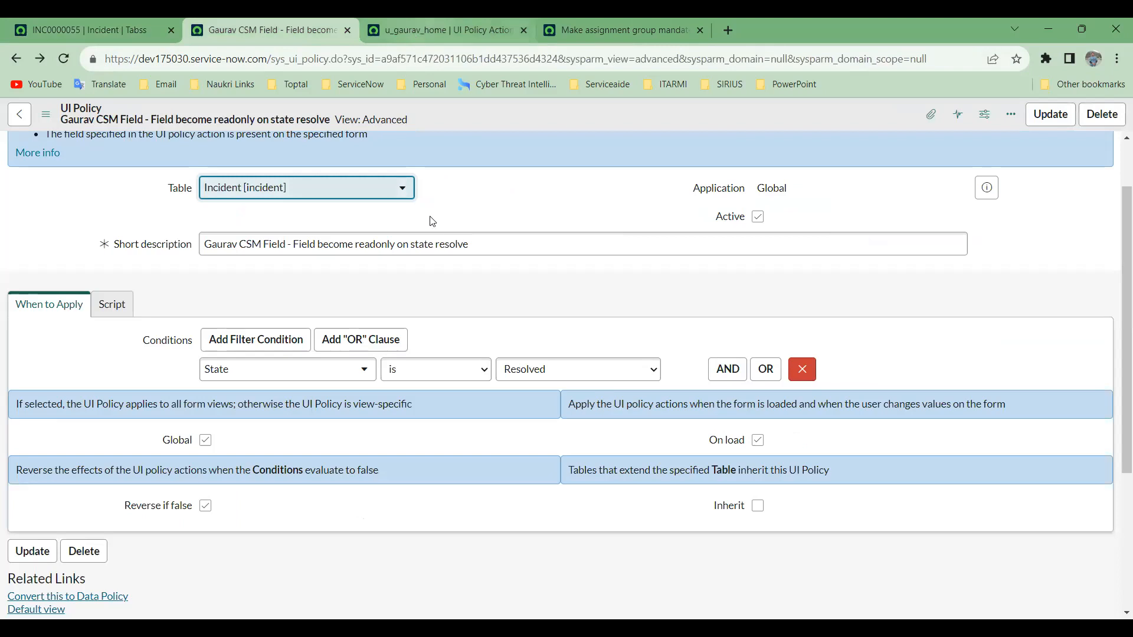
scroll(459, 324, "down", 1)
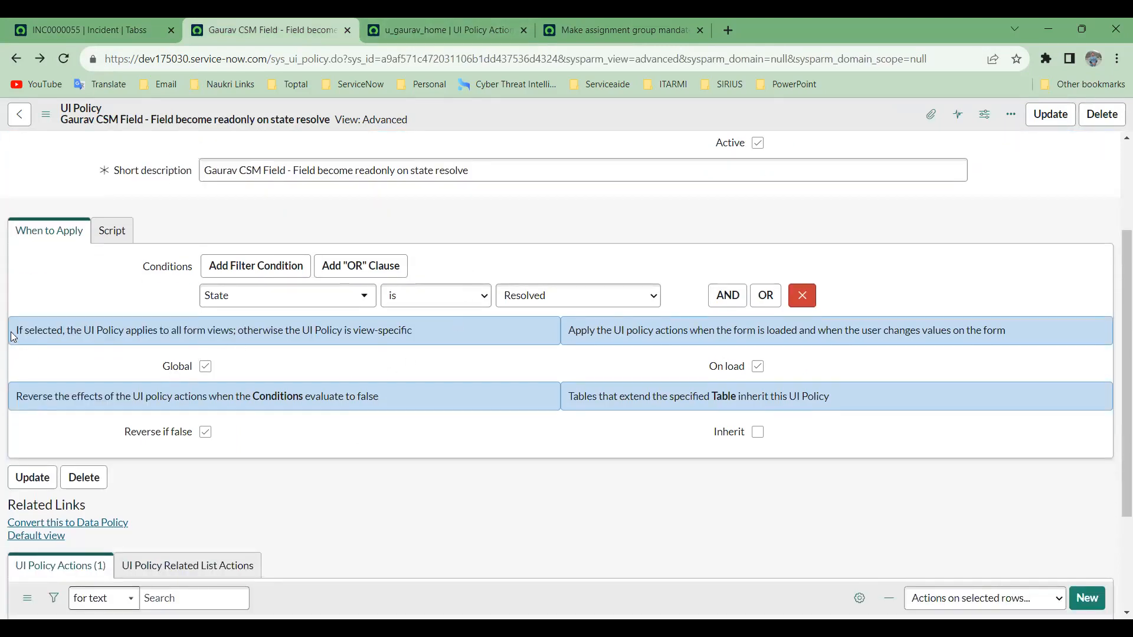
left_click_drag(13, 336, 289, 332)
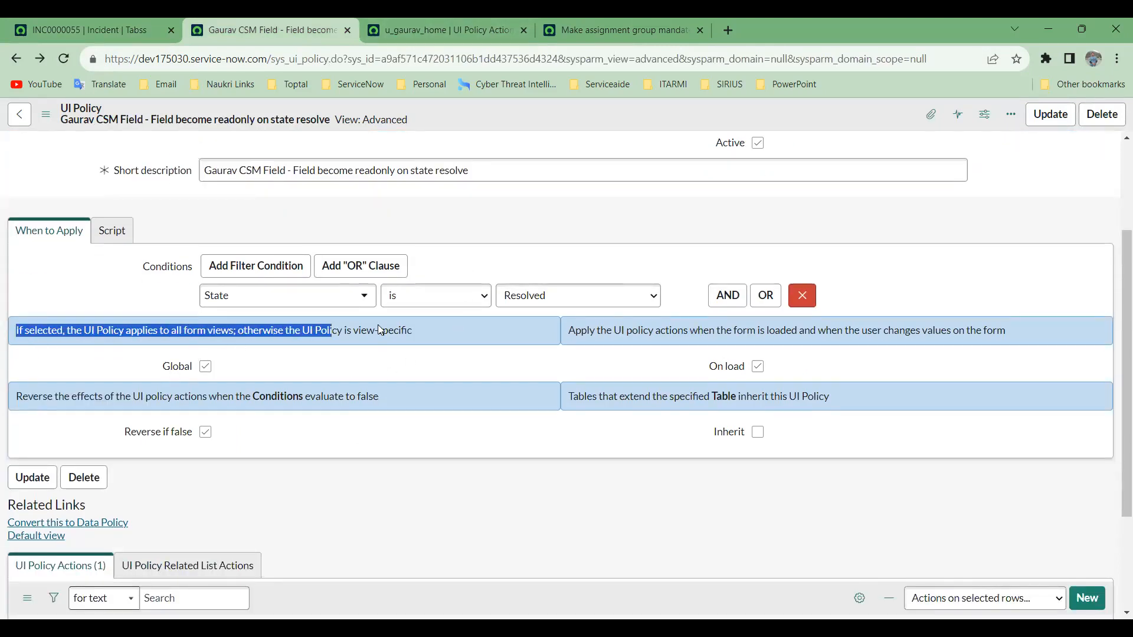
left_click_drag(380, 331, 420, 337)
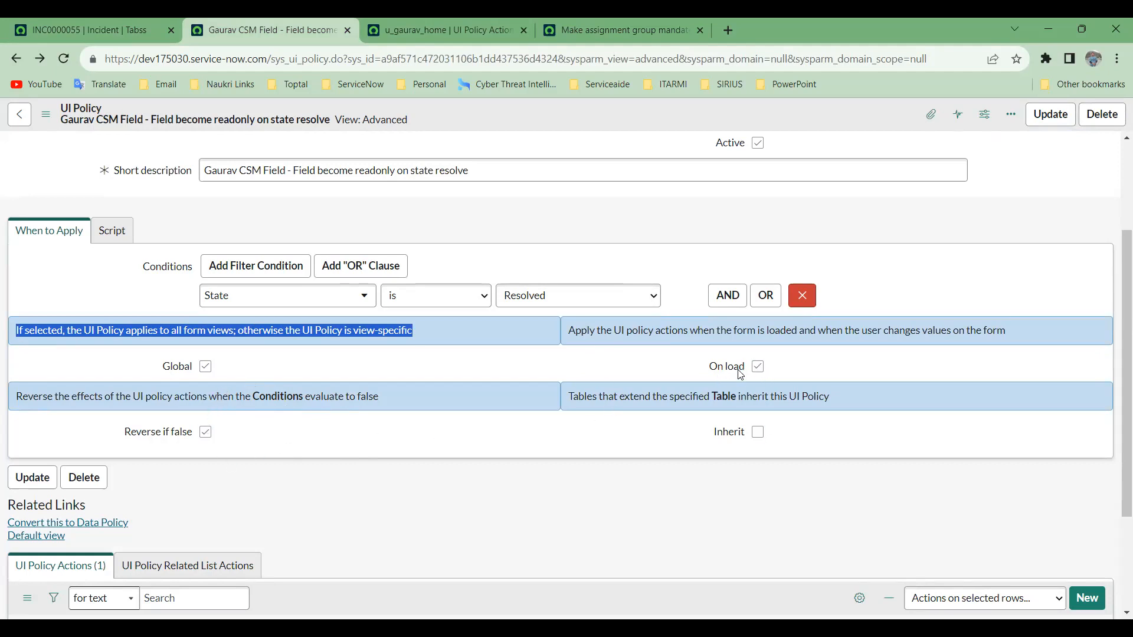
Reload the resolved incident and check its form against the UI policy's State condition and On load option.
left_click(70, 29)
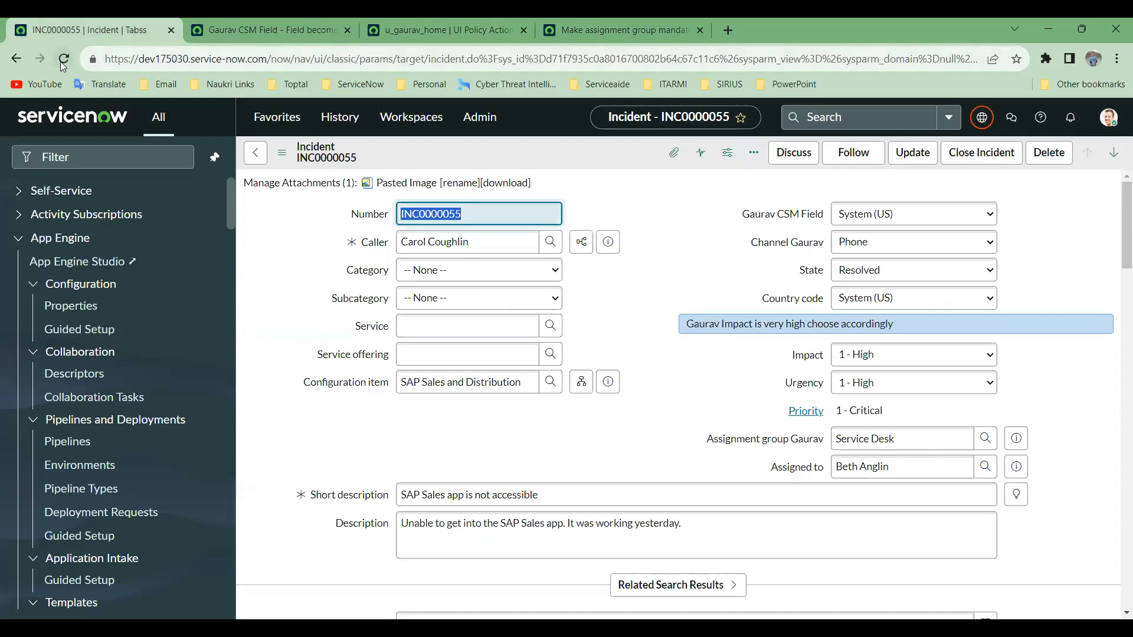
left_click(63, 59)
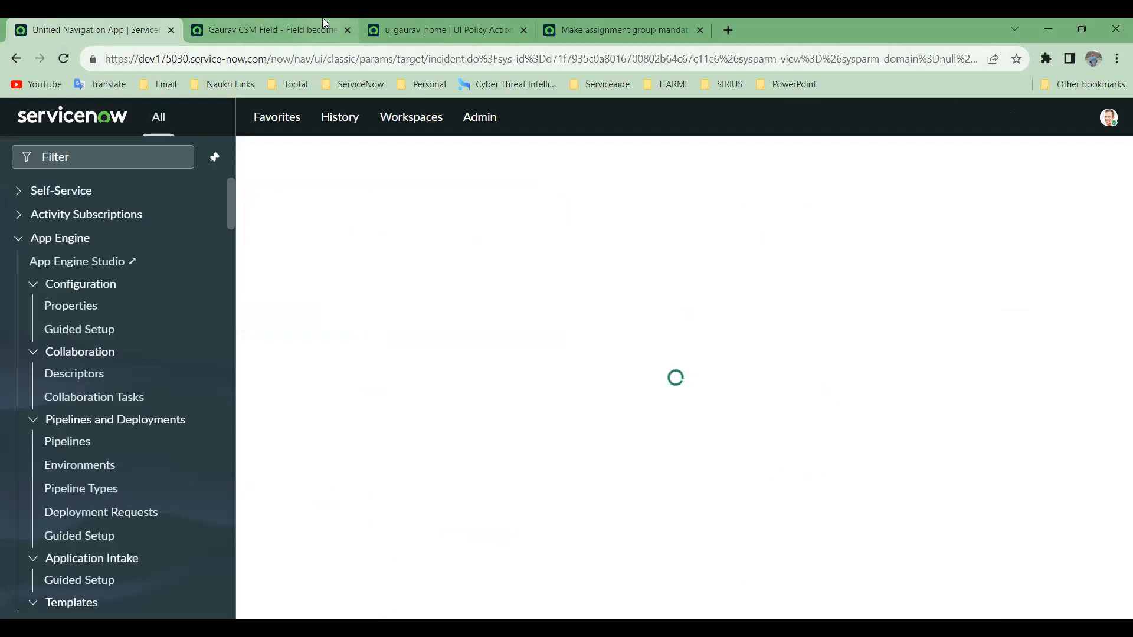
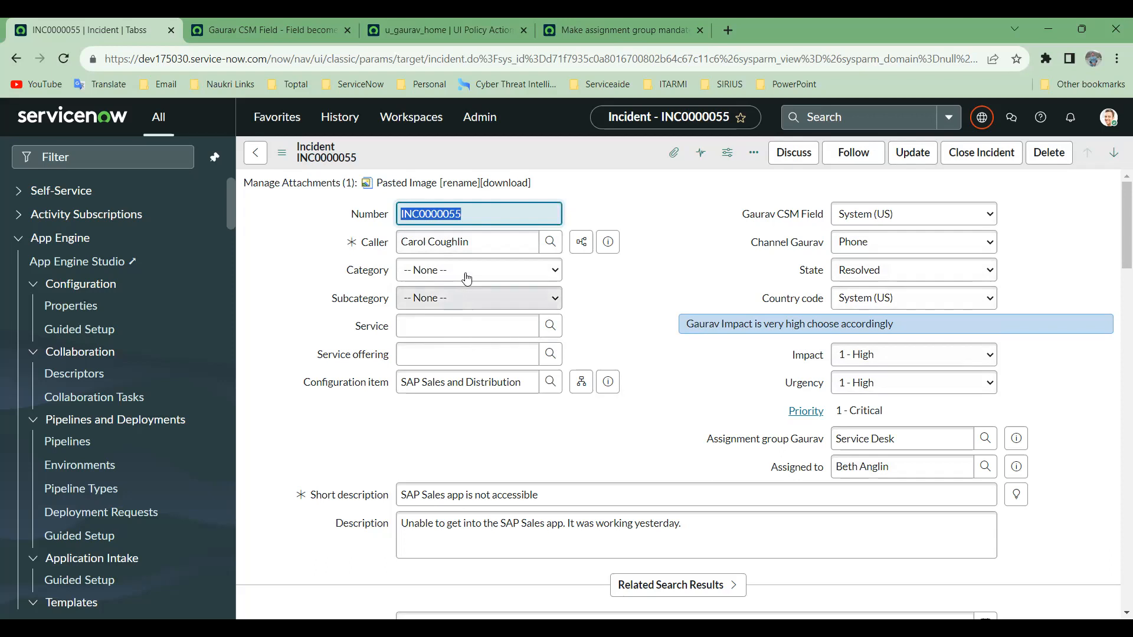
left_click(228, 18)
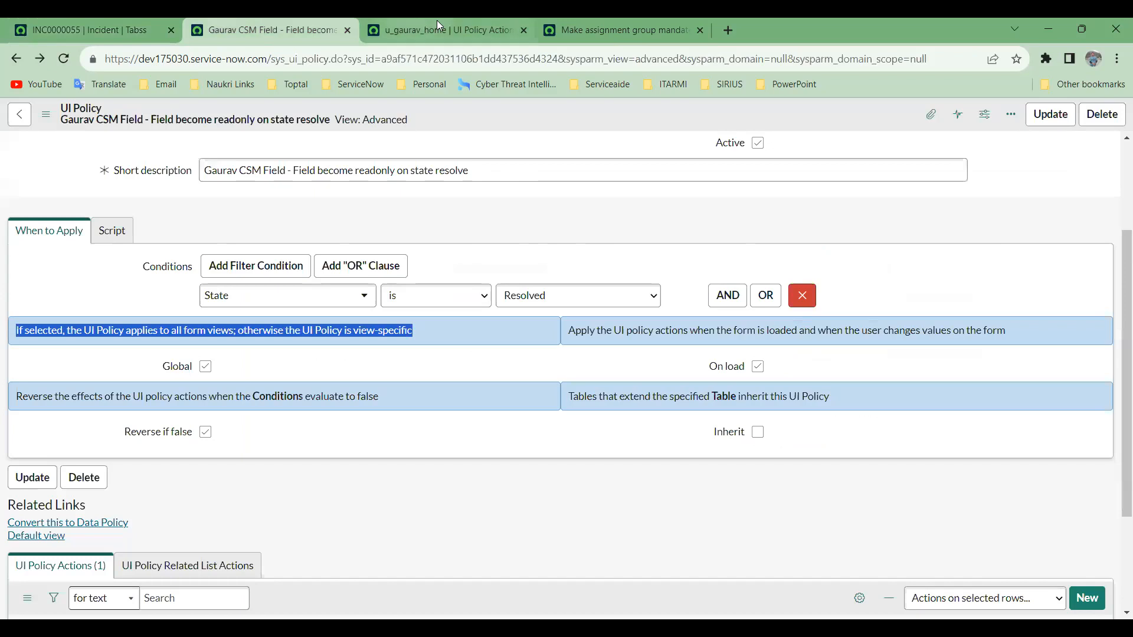
scroll(565, 283, "up", 1)
scroll(565, 283, "up", 2)
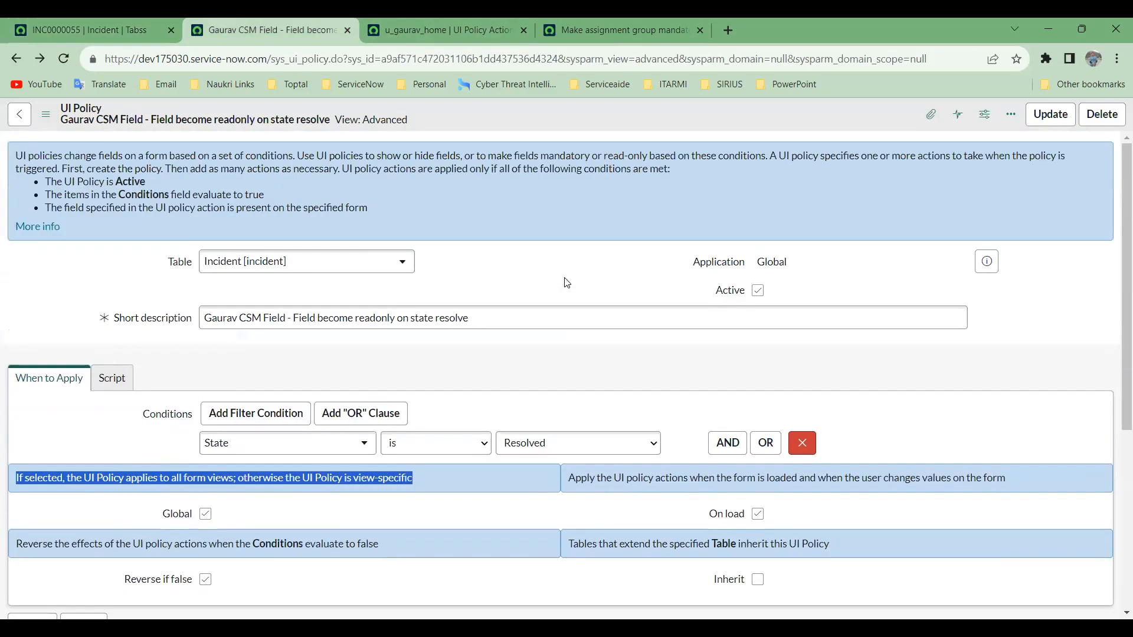
scroll(566, 283, "down", 3)
left_click(52, 31)
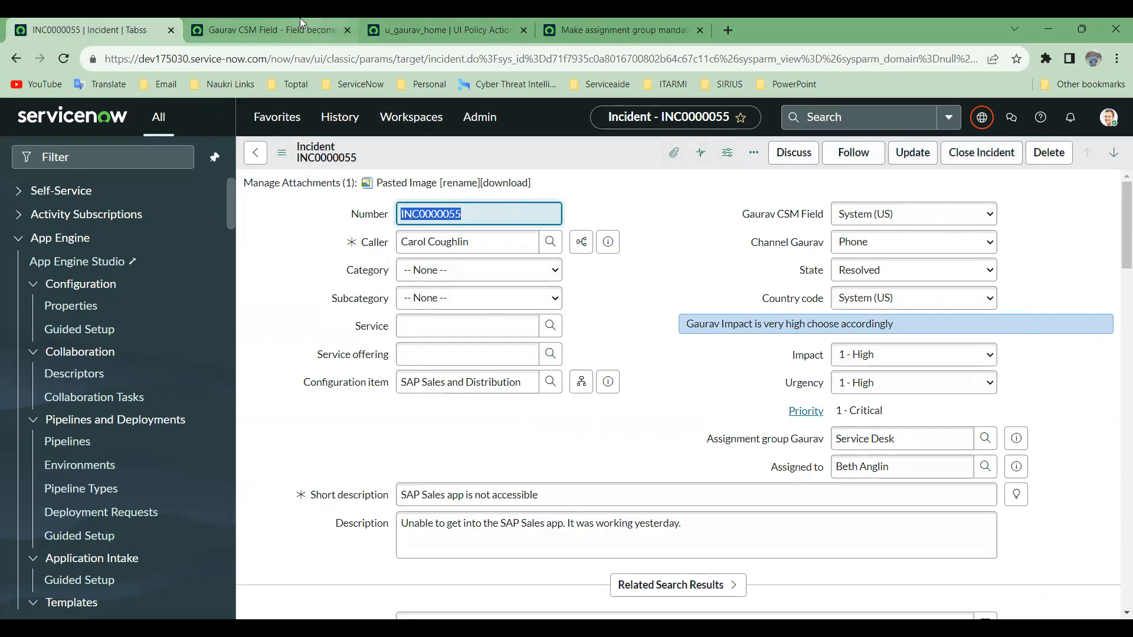
Start a new UI Policy Related List Action on the policy that applies when State is Resolved.
left_click(466, 22)
left_click(638, 19)
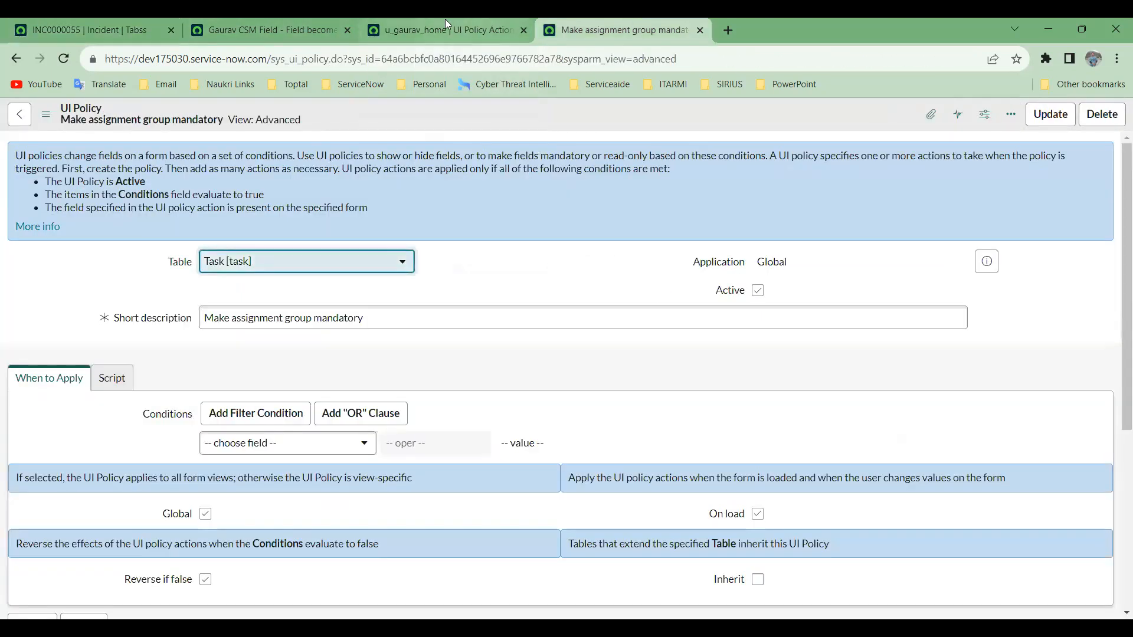
left_click(445, 19)
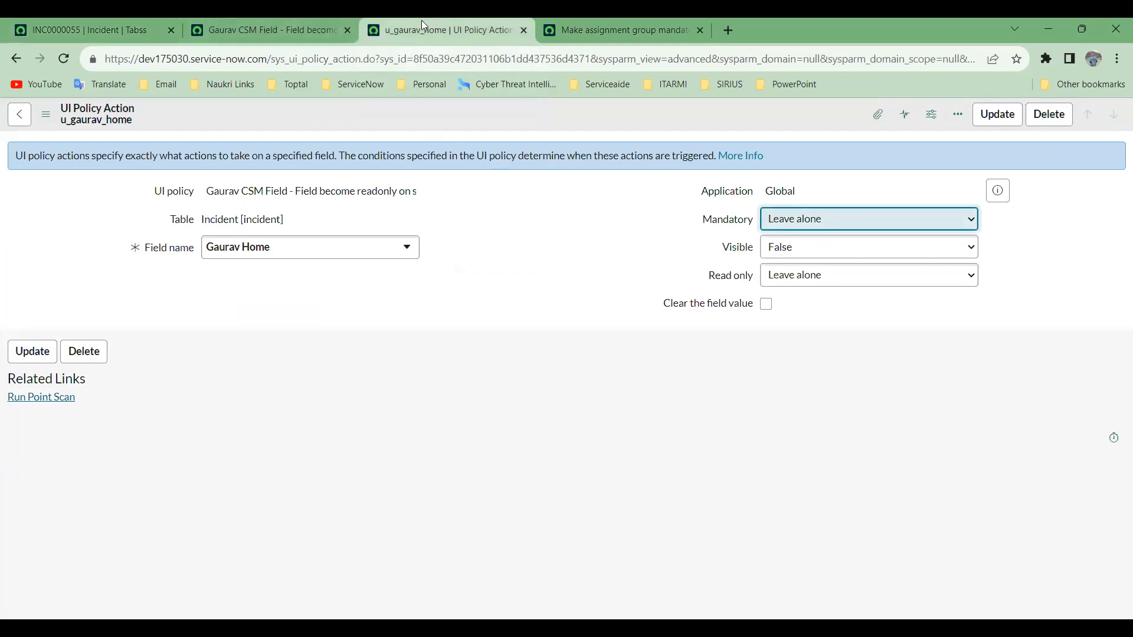
left_click(257, 19)
scroll(349, 516, "down", 3)
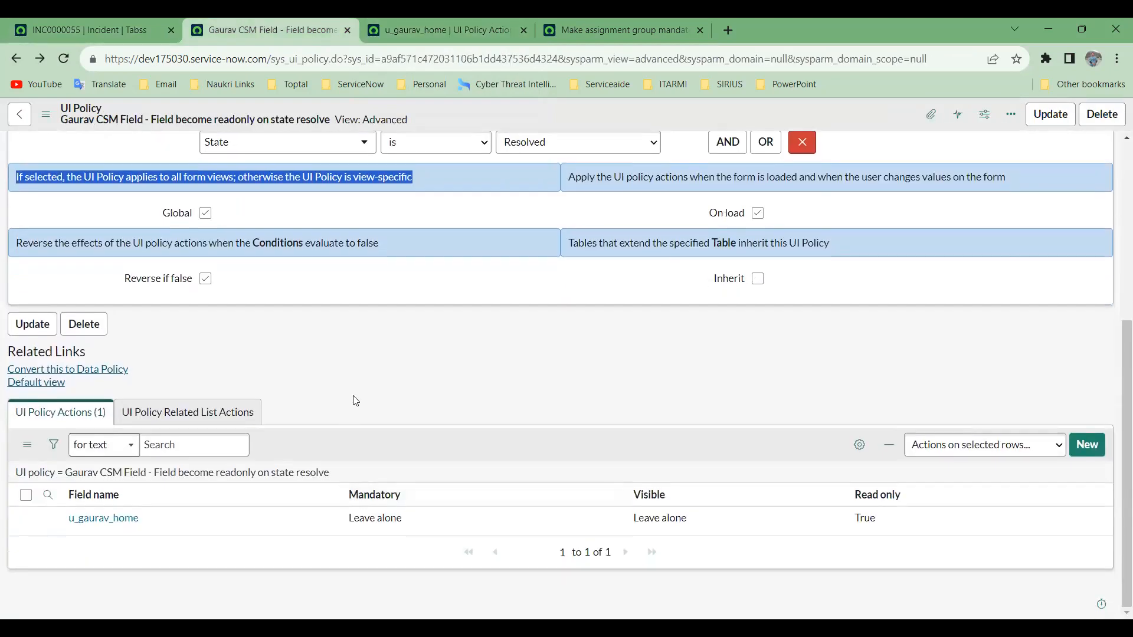
left_click(188, 412)
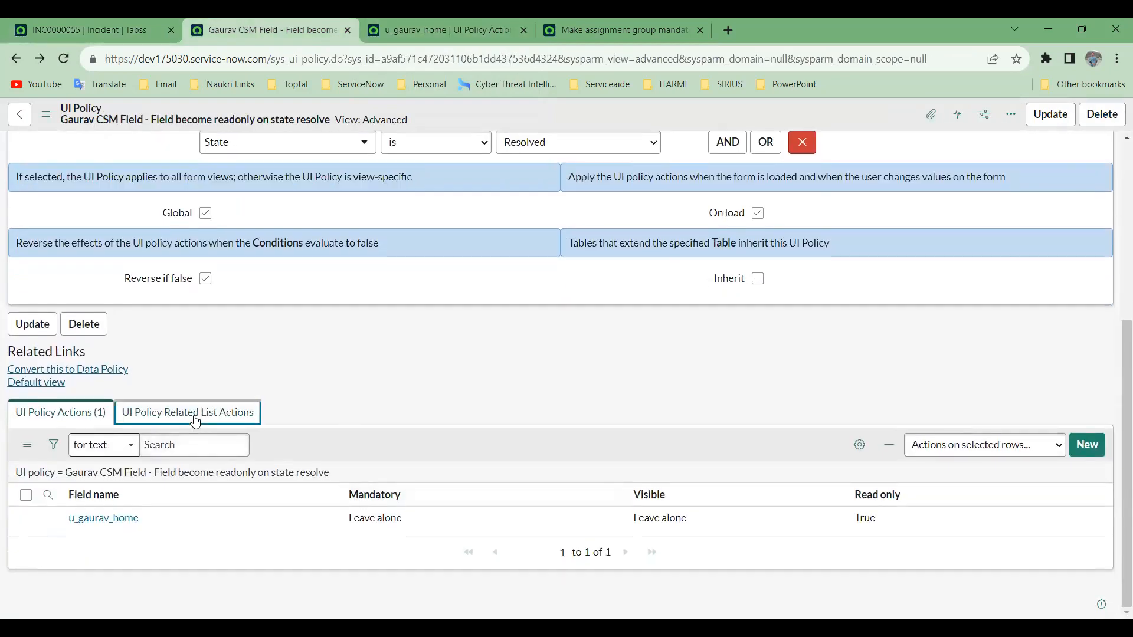
left_click(1088, 446)
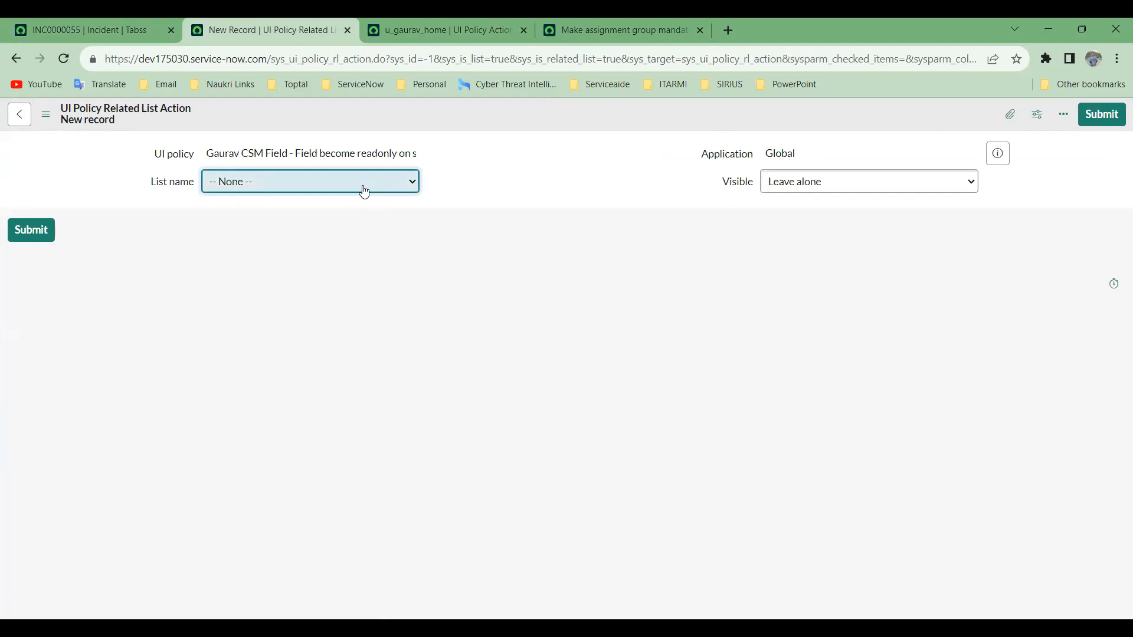
Open the List Control settings for the Users related list on the incident.
left_click(72, 34)
scroll(702, 398, "down", 7)
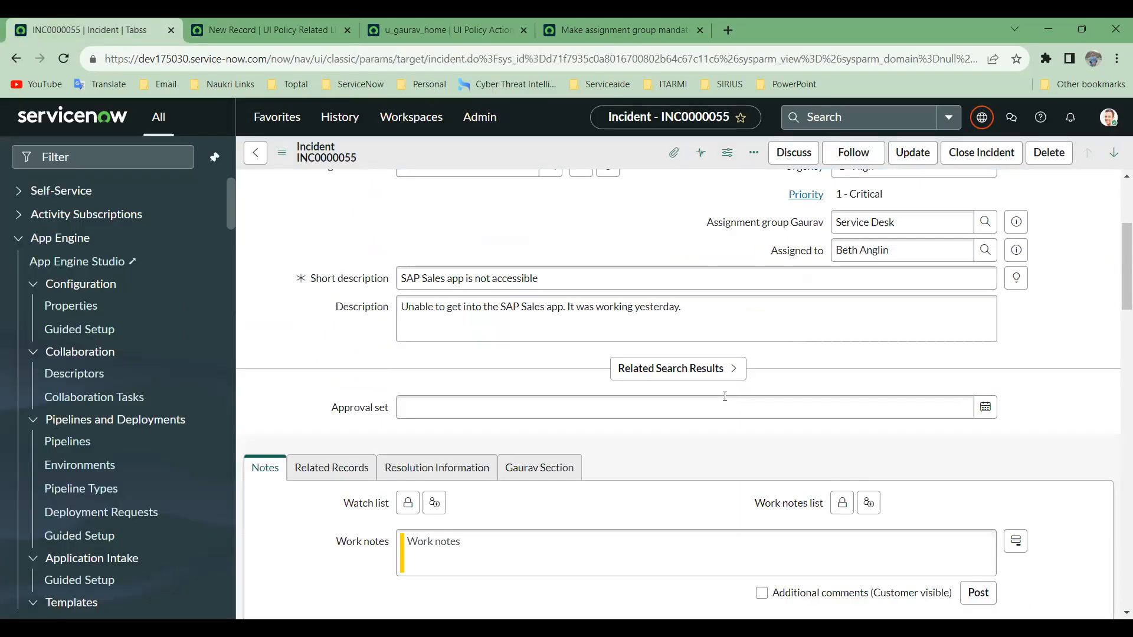
scroll(702, 398, "down", 15)
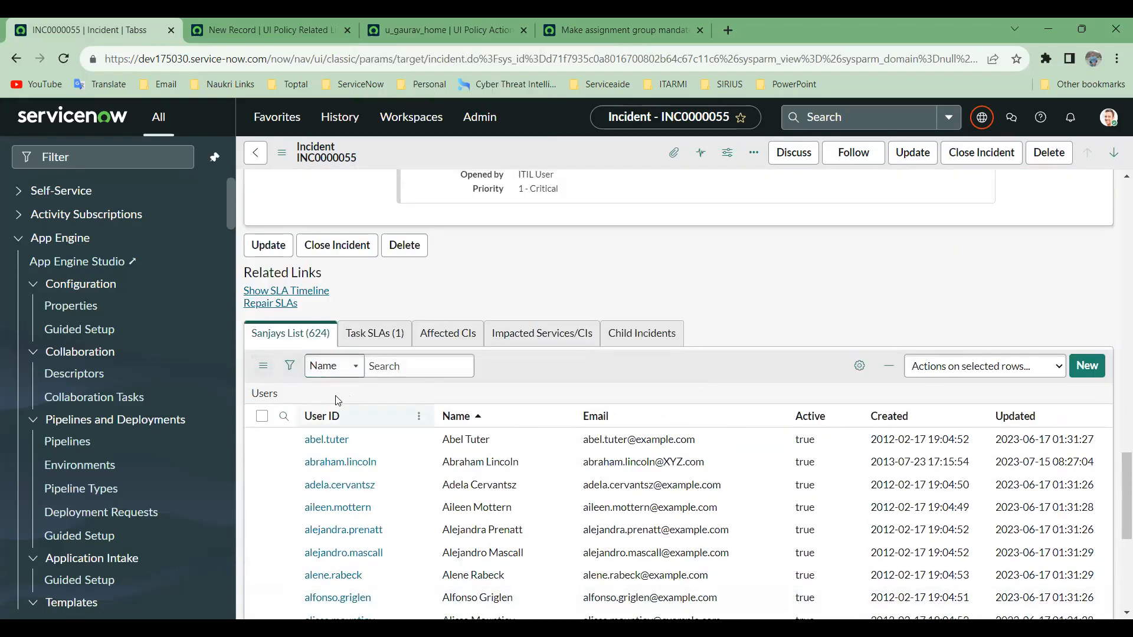
right_click(282, 341)
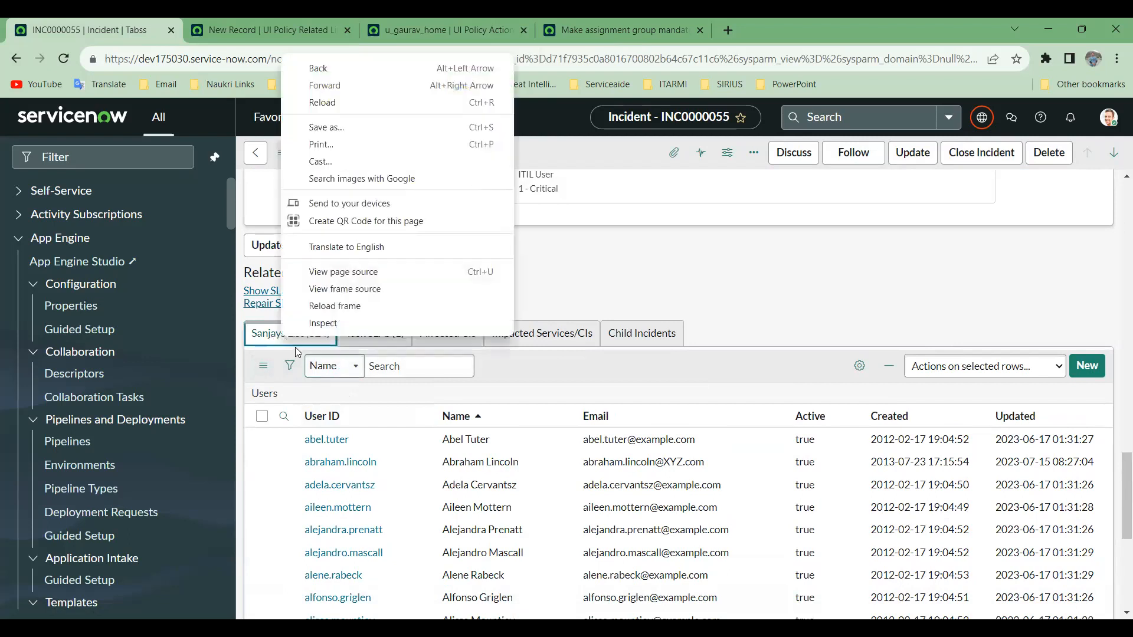
left_click(329, 412)
right_click(329, 415)
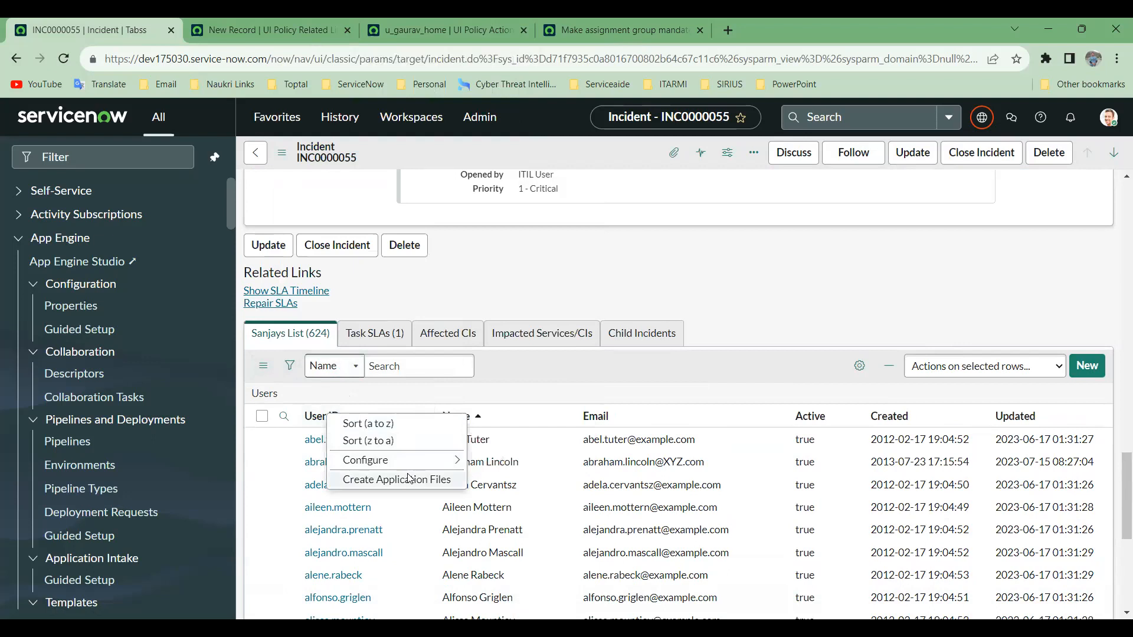
mouse_move(433, 467)
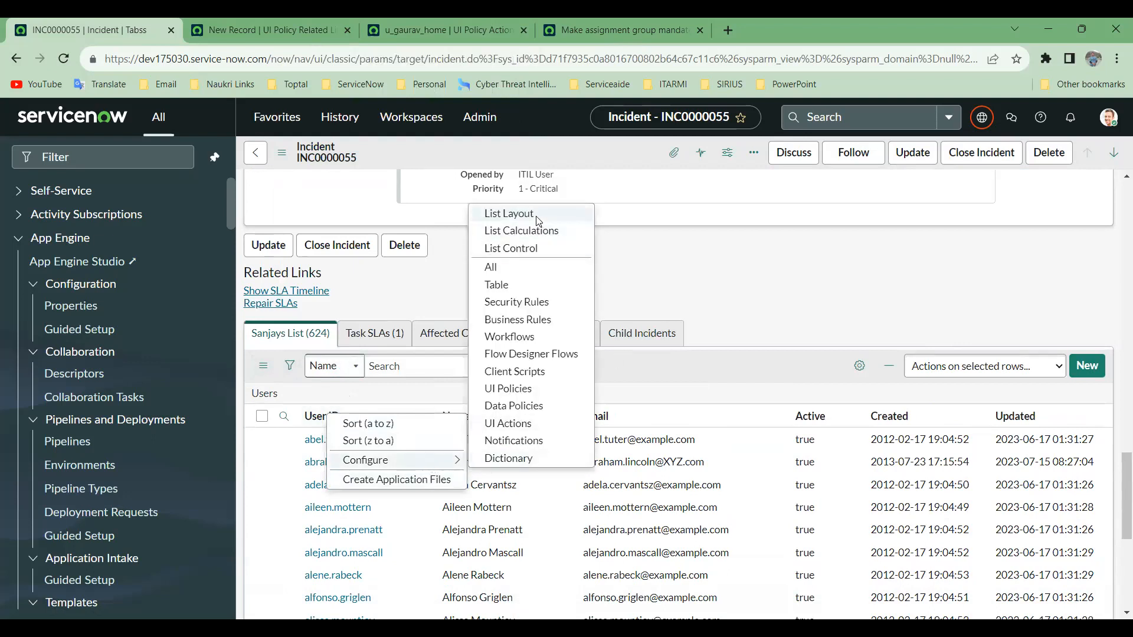
left_click(541, 251)
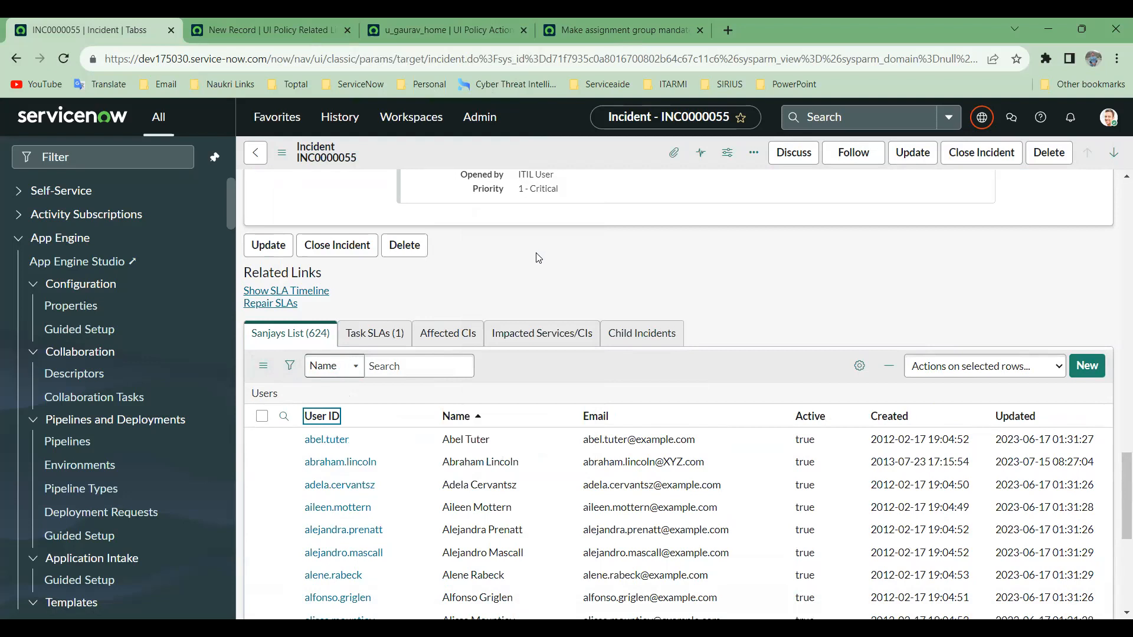
Clear the Label in the related list's List Control and save the record.
triple_click(506, 249)
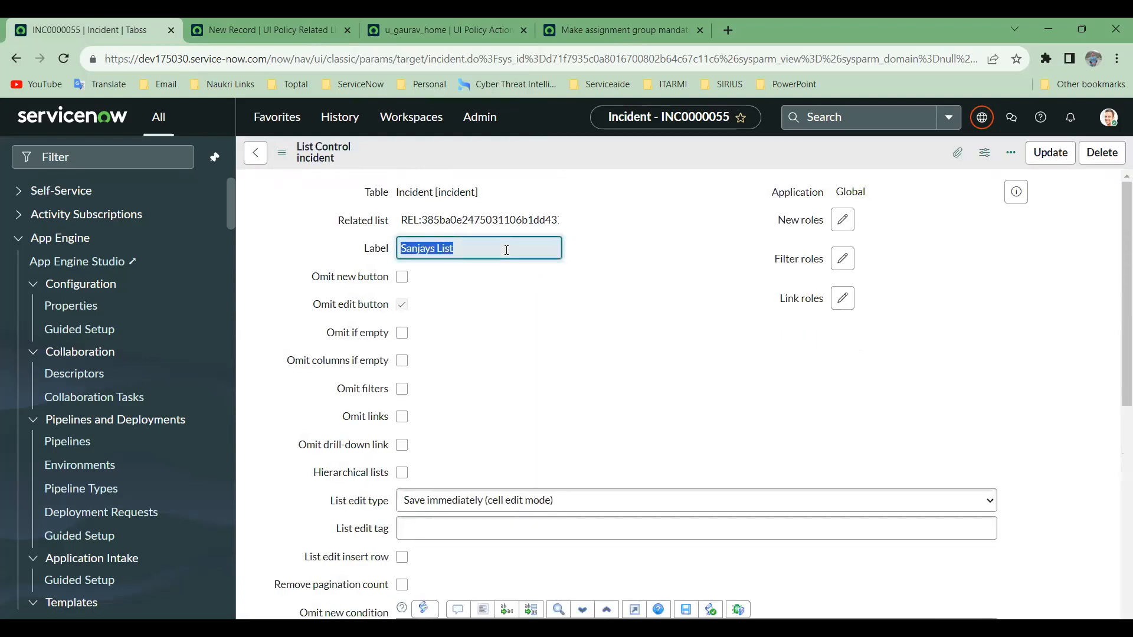
key("BackSpace")
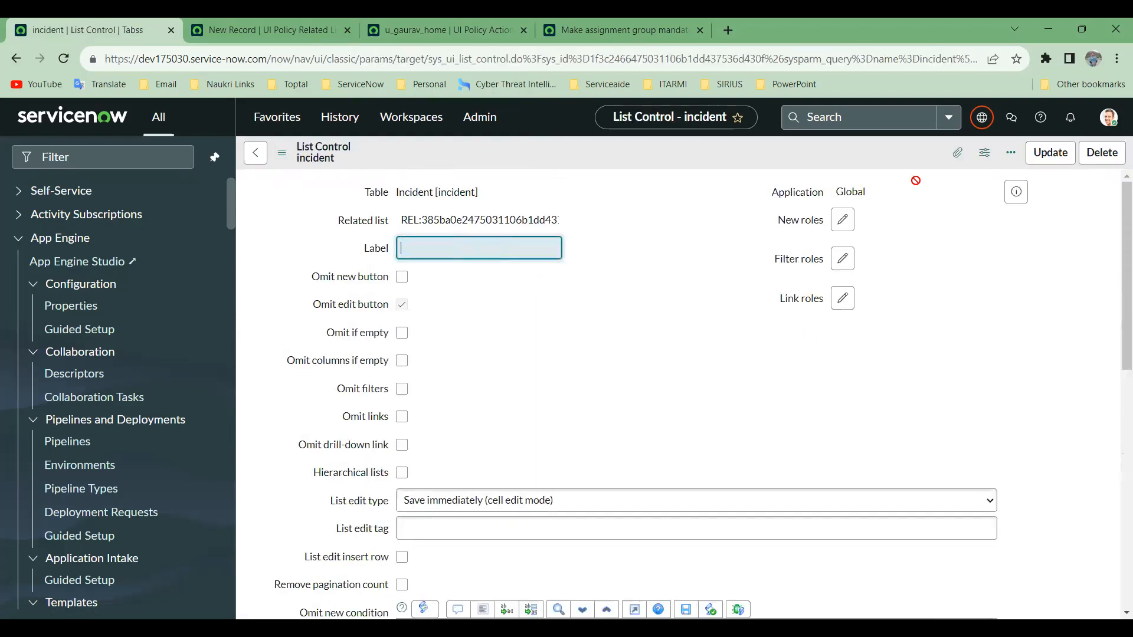
right_click(823, 153)
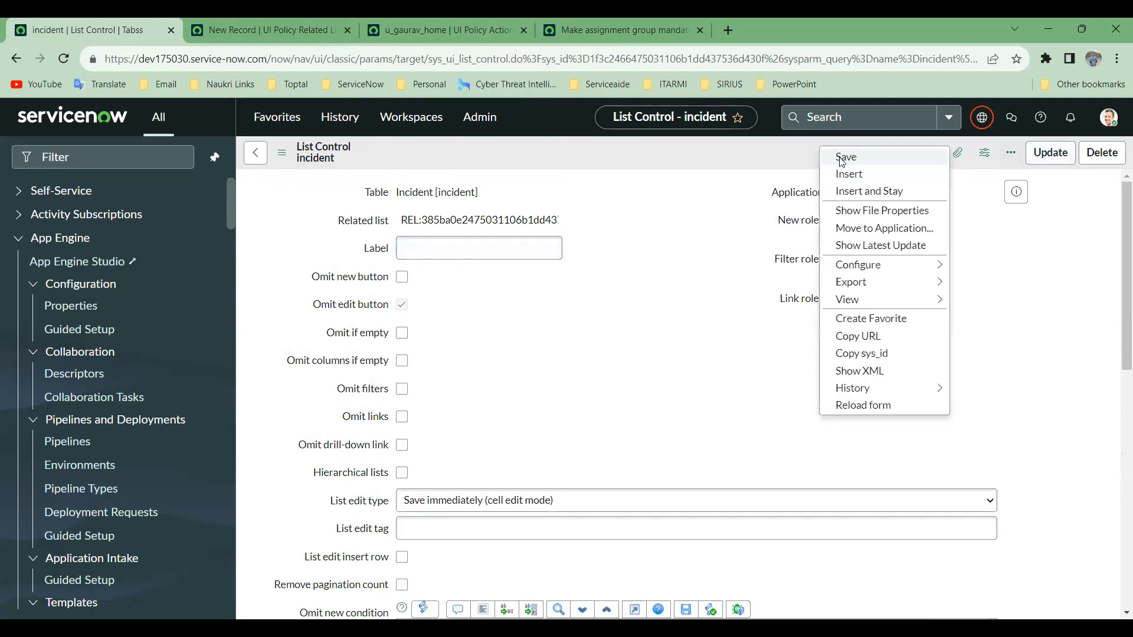
left_click(844, 157)
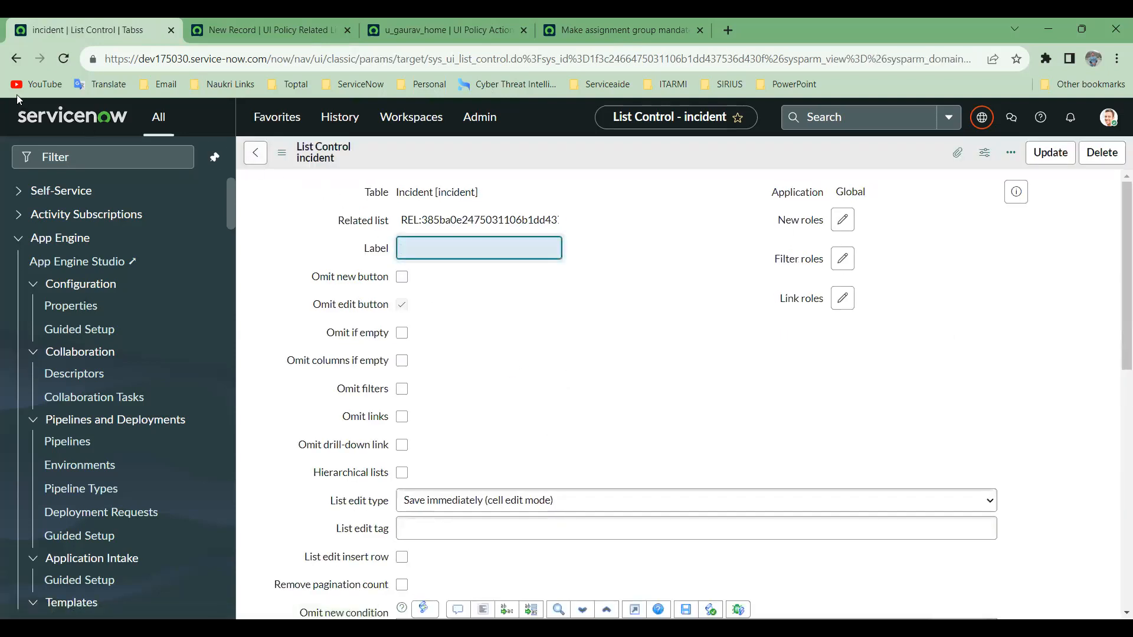
Return to the incident, reload it and check the Users related list's label.
left_click(16, 59)
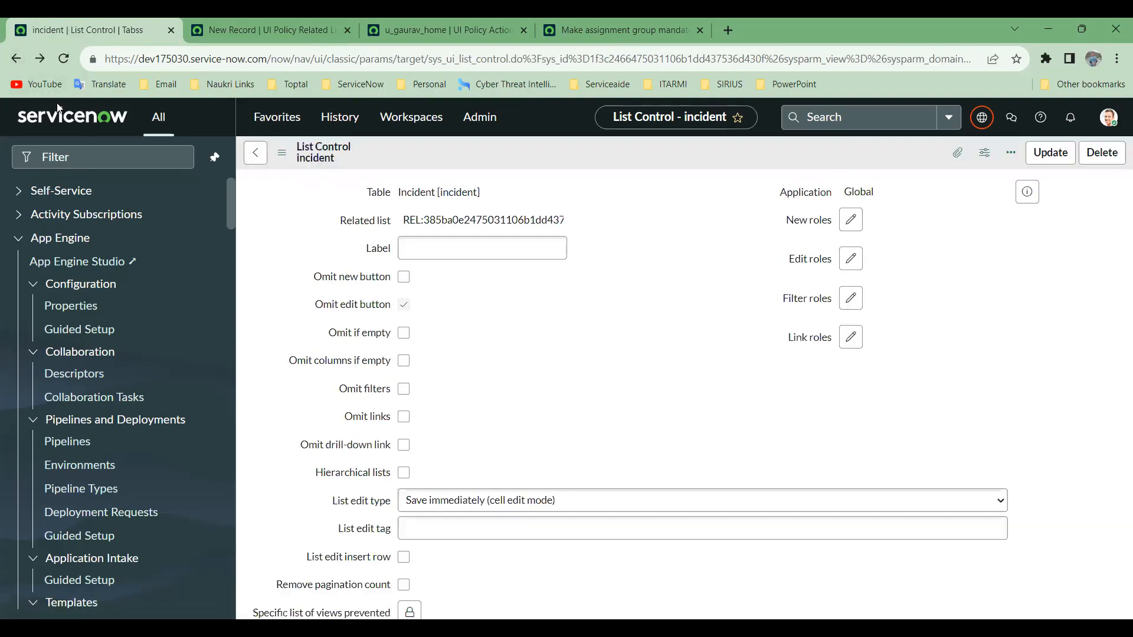
left_click(17, 63)
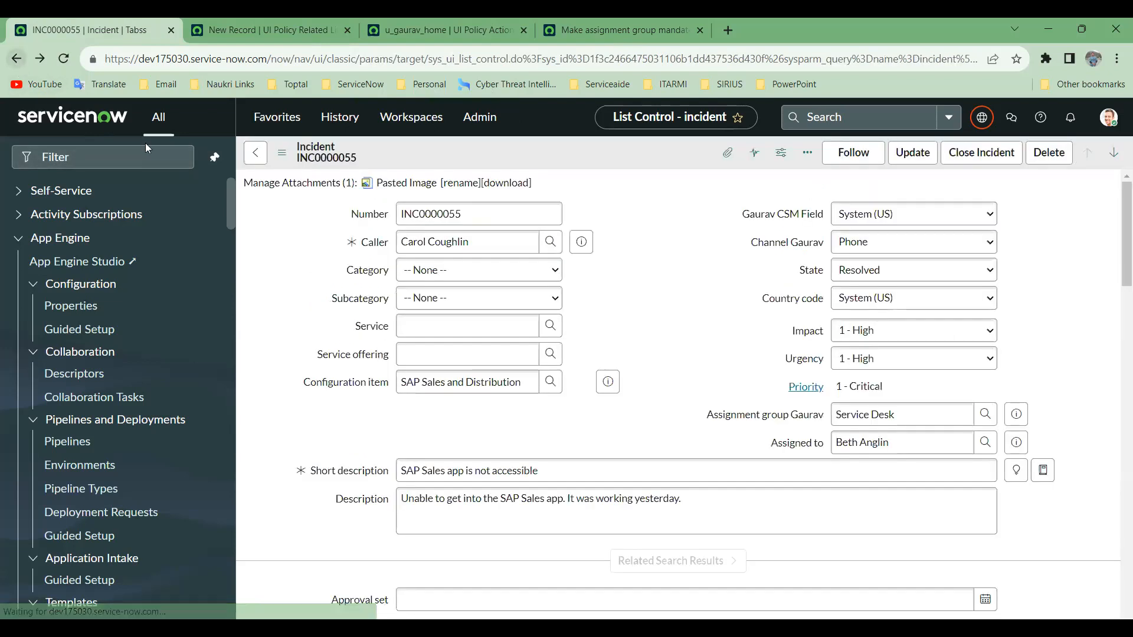
scroll(375, 360, "down", 15)
scroll(376, 360, "down", 3)
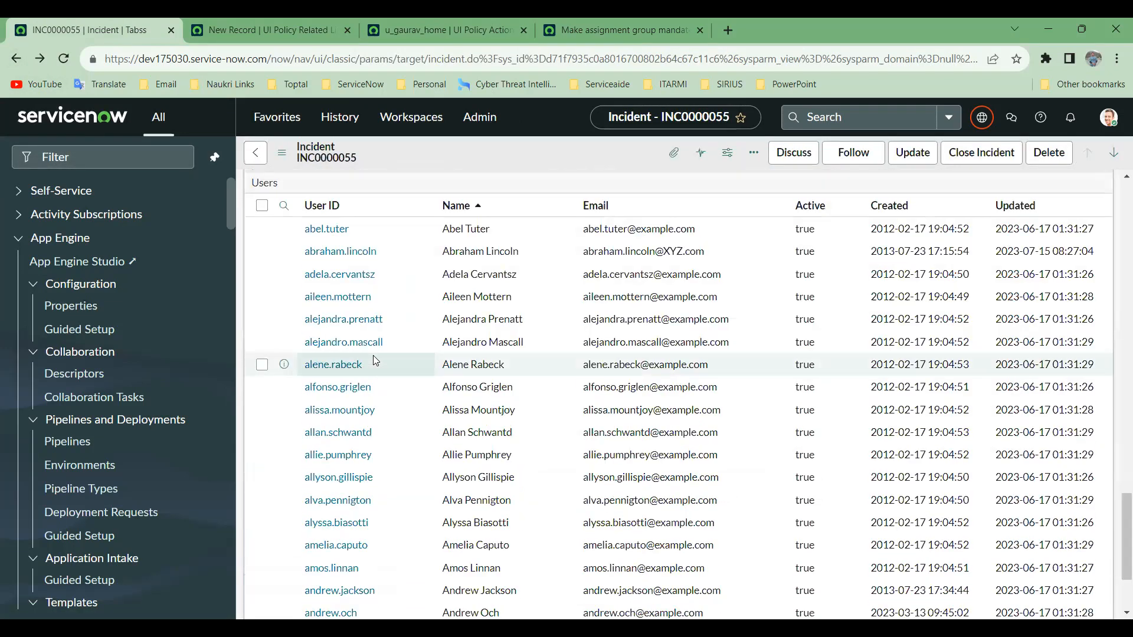
scroll(375, 360, "up", 4)
left_click(63, 62)
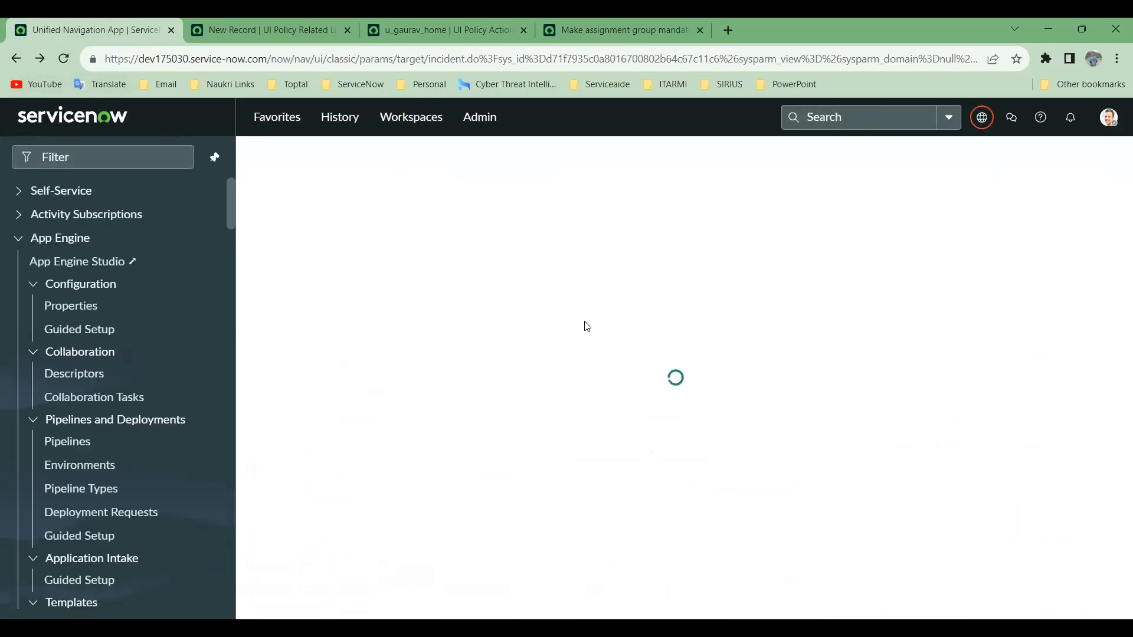
scroll(574, 354, "down", 20)
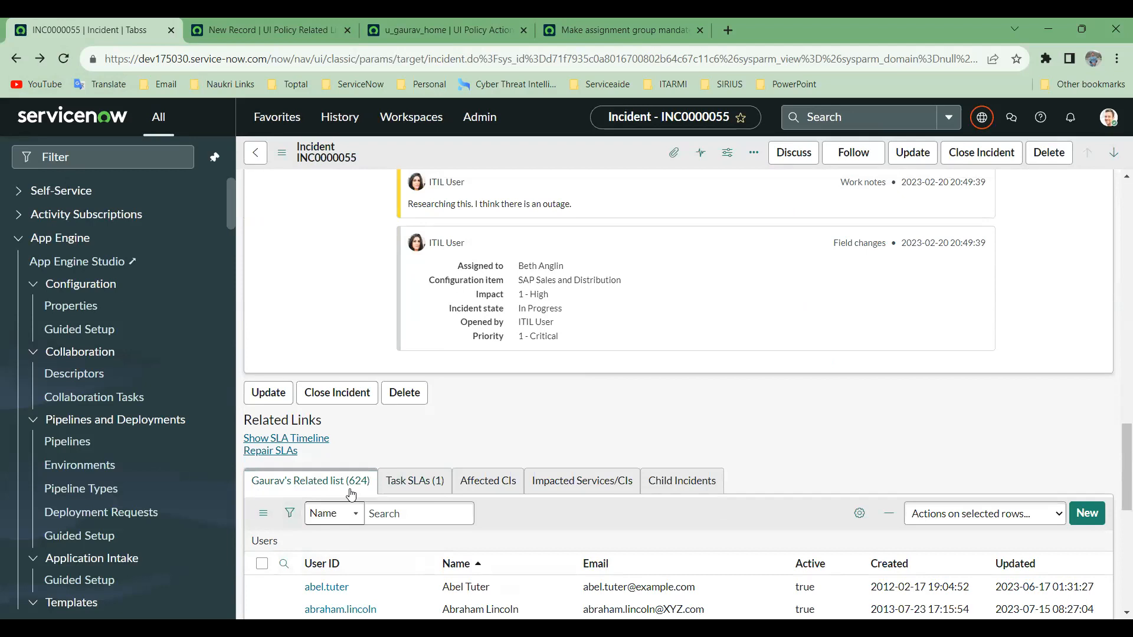
Set Visible to False on the new related list action for the custom Users related list and submit it.
left_click(265, 24)
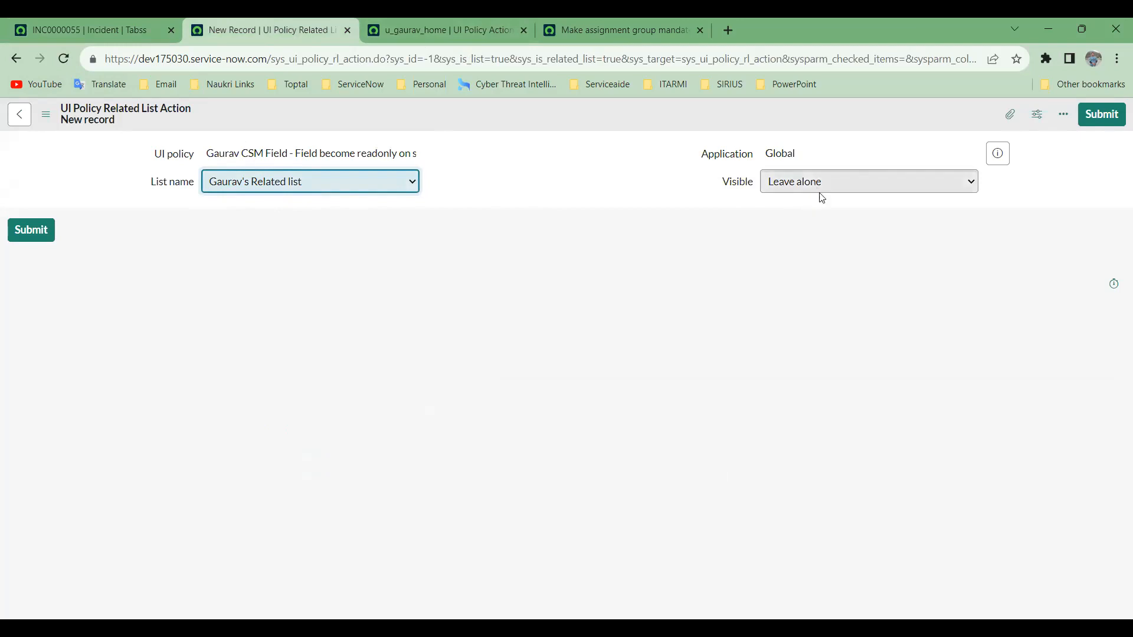
key("Tab")
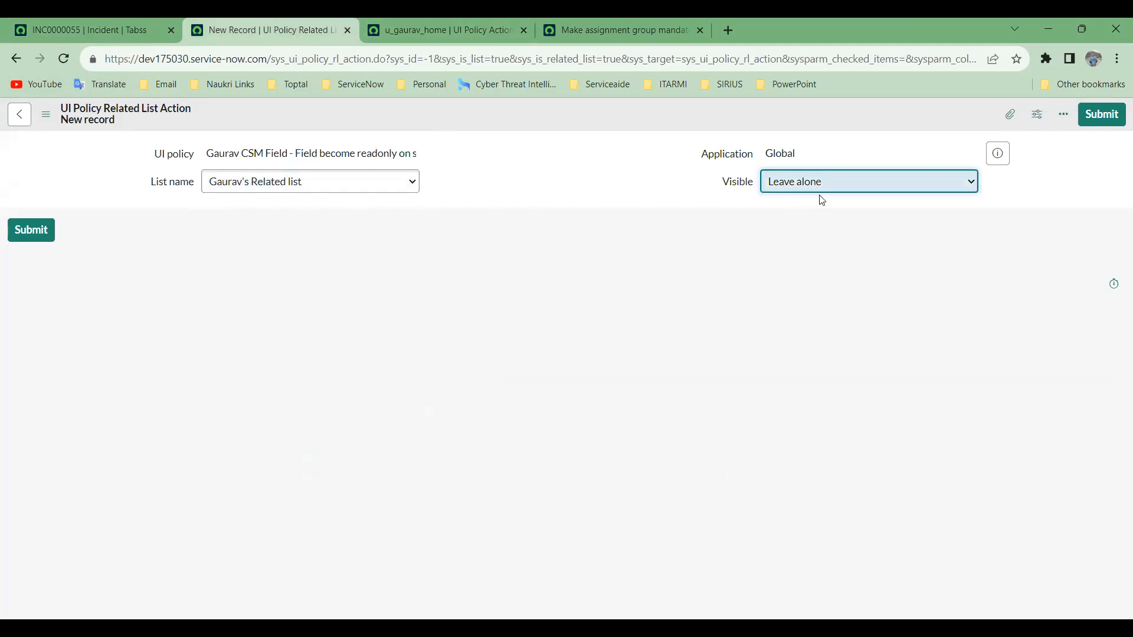
key("f")
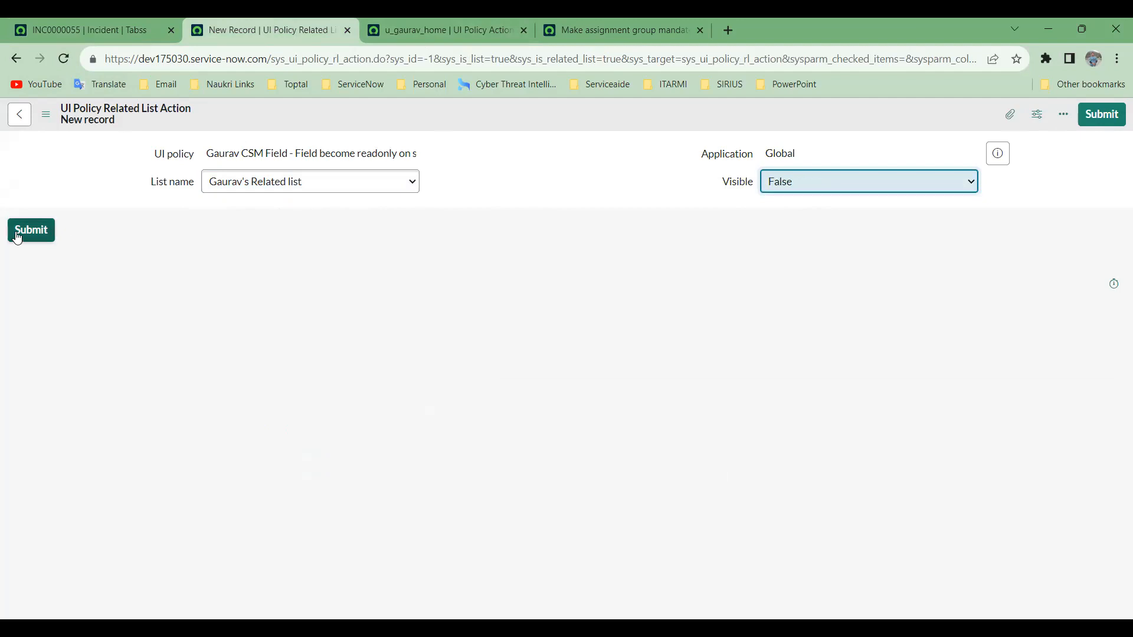
left_click(17, 238)
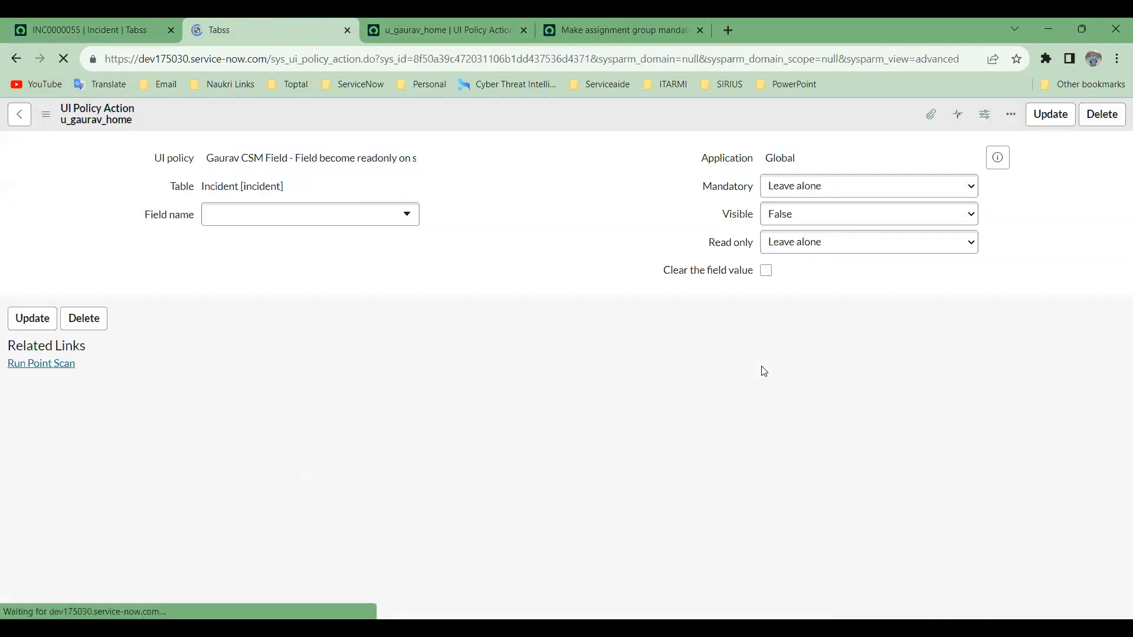
Return to the UI policy and review its UI Policy Actions and UI Policy Related List Actions.
right_click(16, 61)
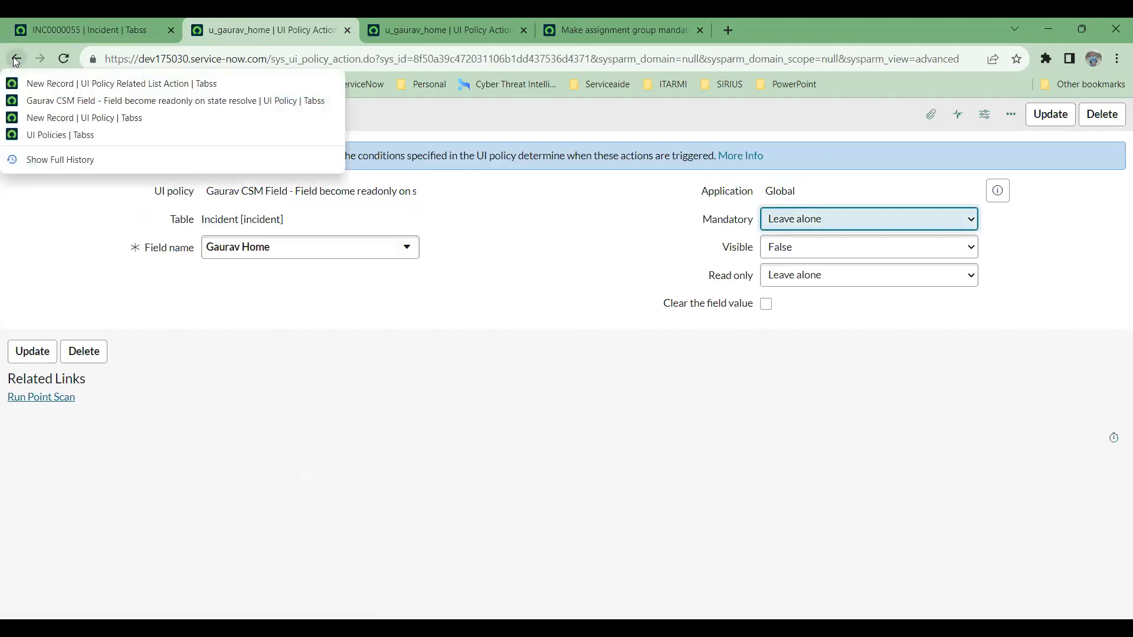
left_click(88, 101)
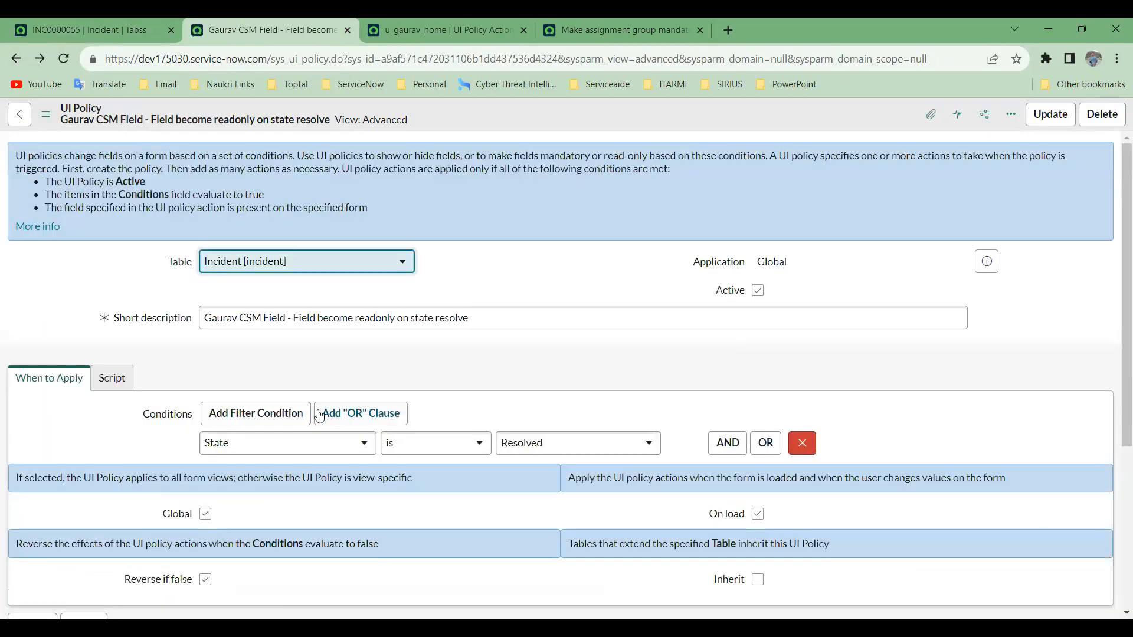
scroll(555, 454, "down", 5)
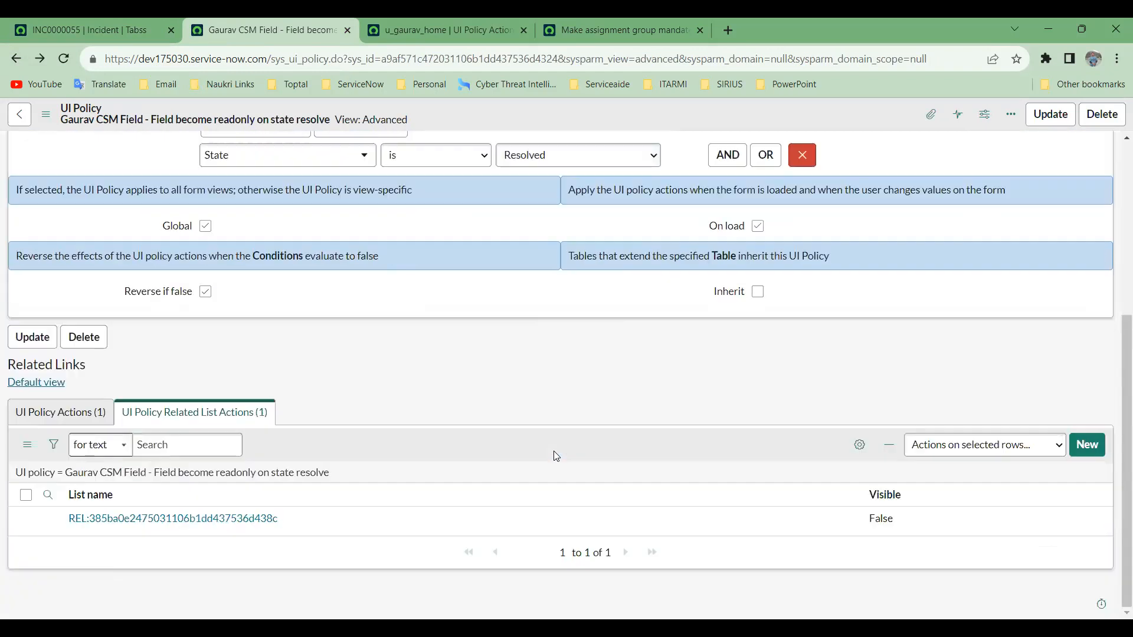
left_click(59, 412)
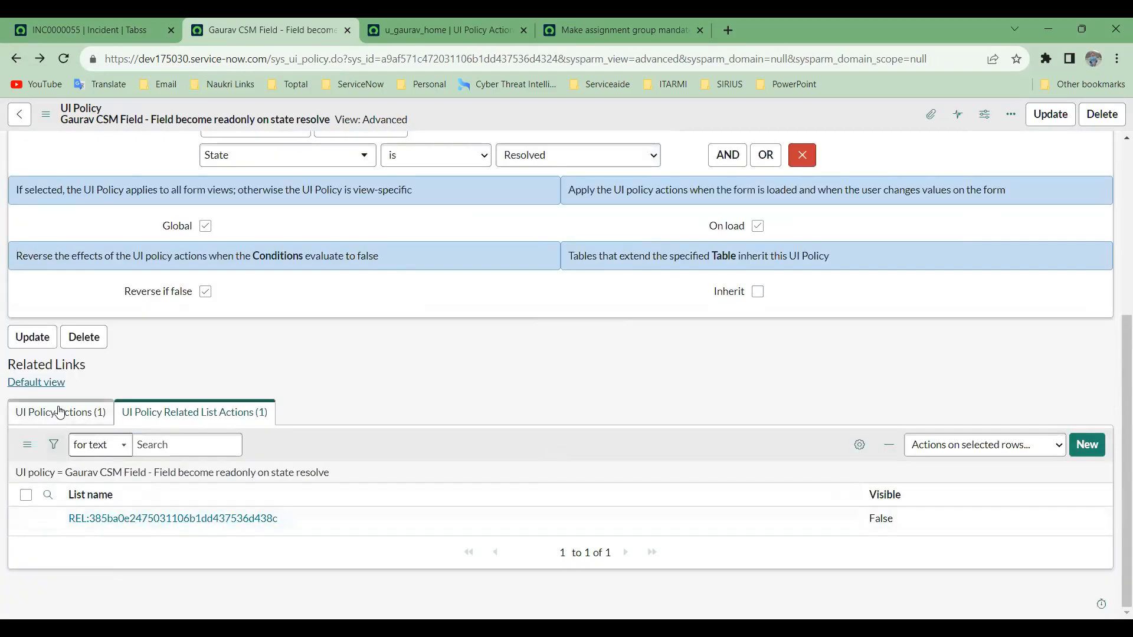
left_click(202, 415)
left_click(43, 420)
left_click(220, 419)
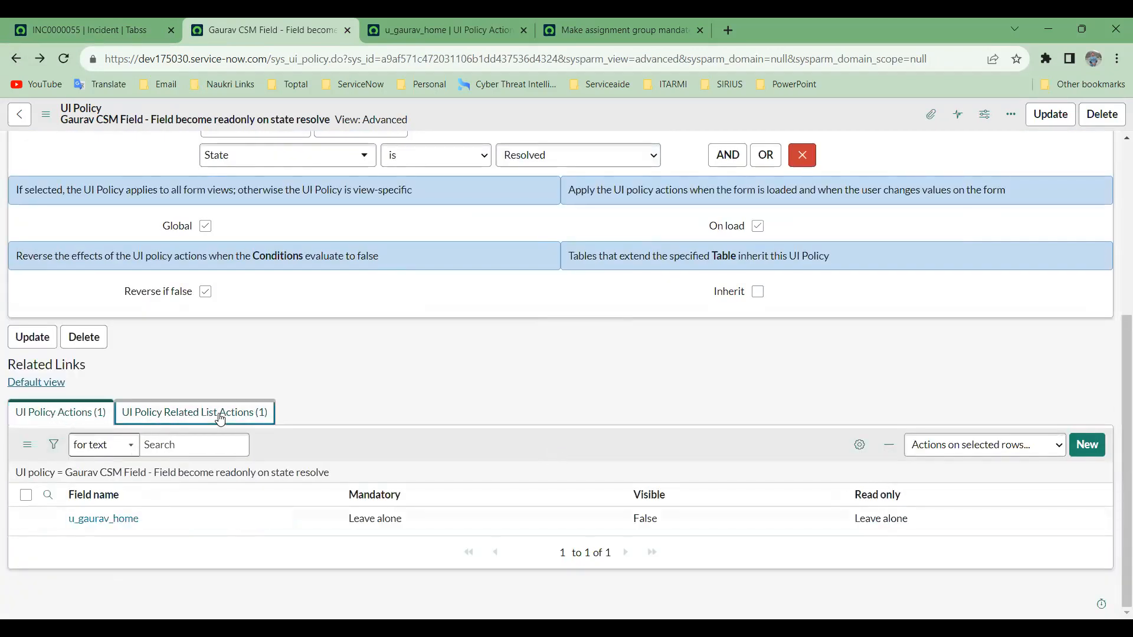
left_click(77, 424)
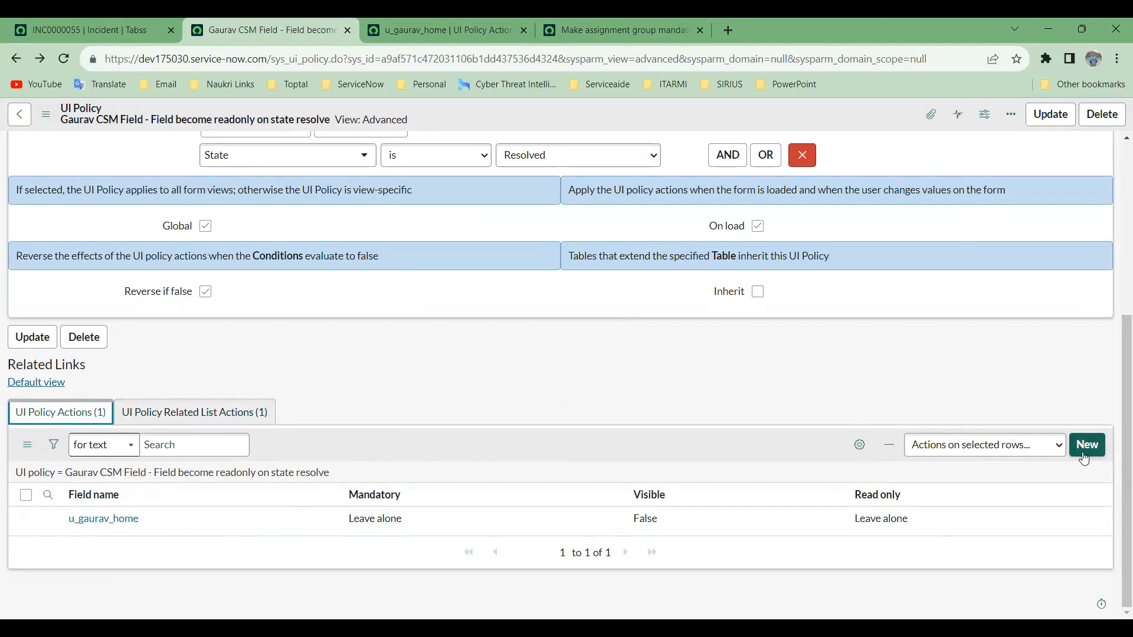
Compare the incident's State and Subcategory fields with the UI policy's conditions and actions.
left_click(59, 22)
scroll(564, 333, "up", 15)
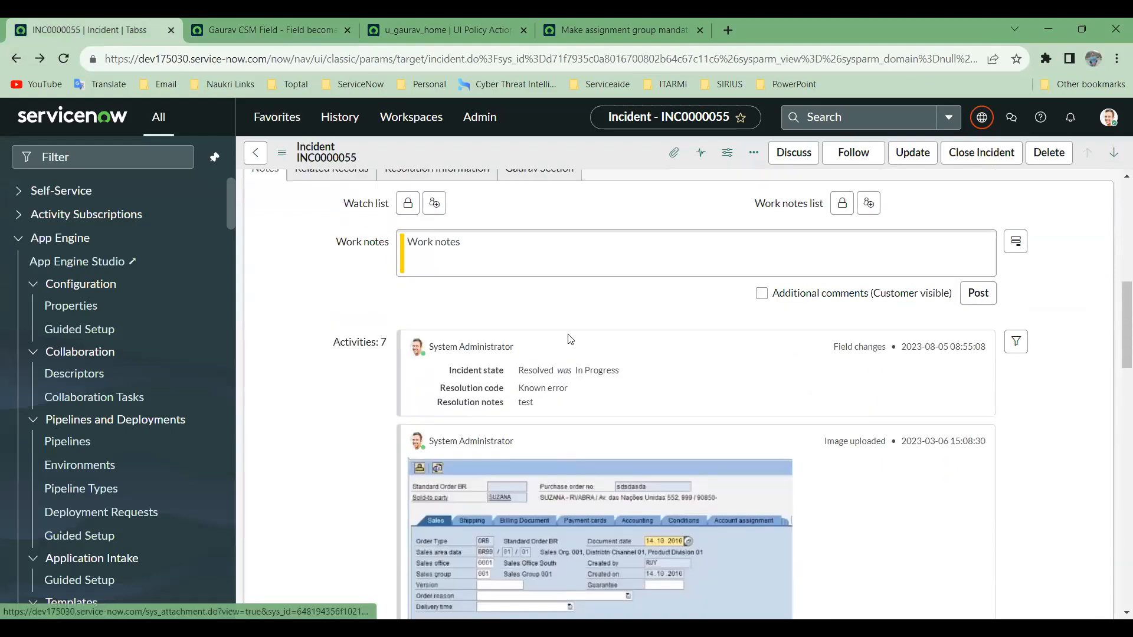
left_click(238, 24)
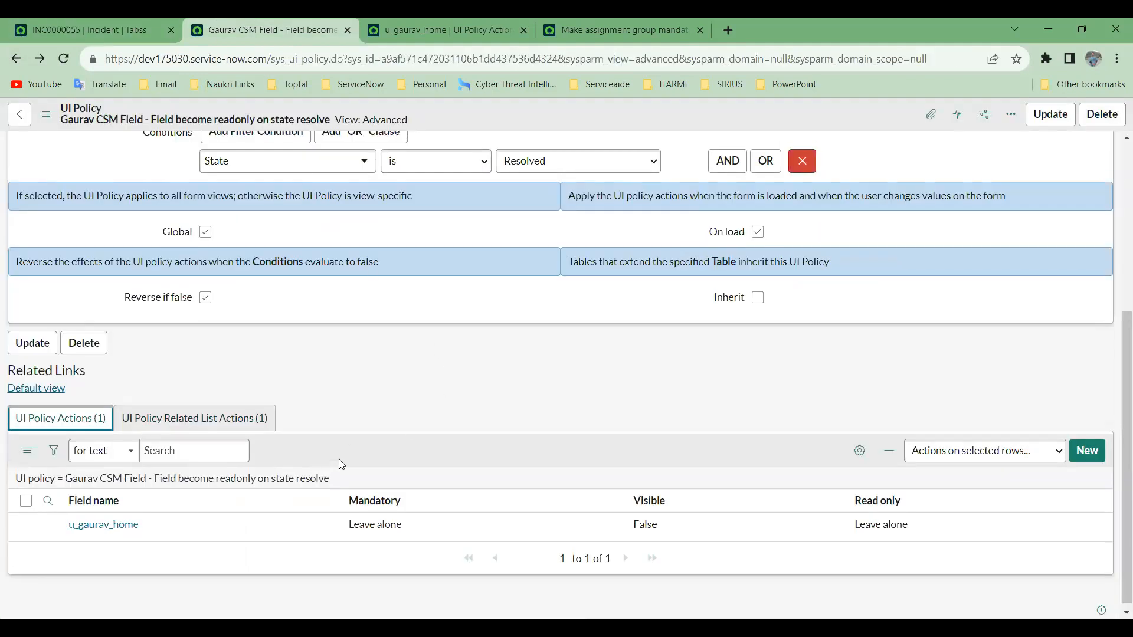
scroll(342, 459, "up", 4)
scroll(370, 467, "down", 4)
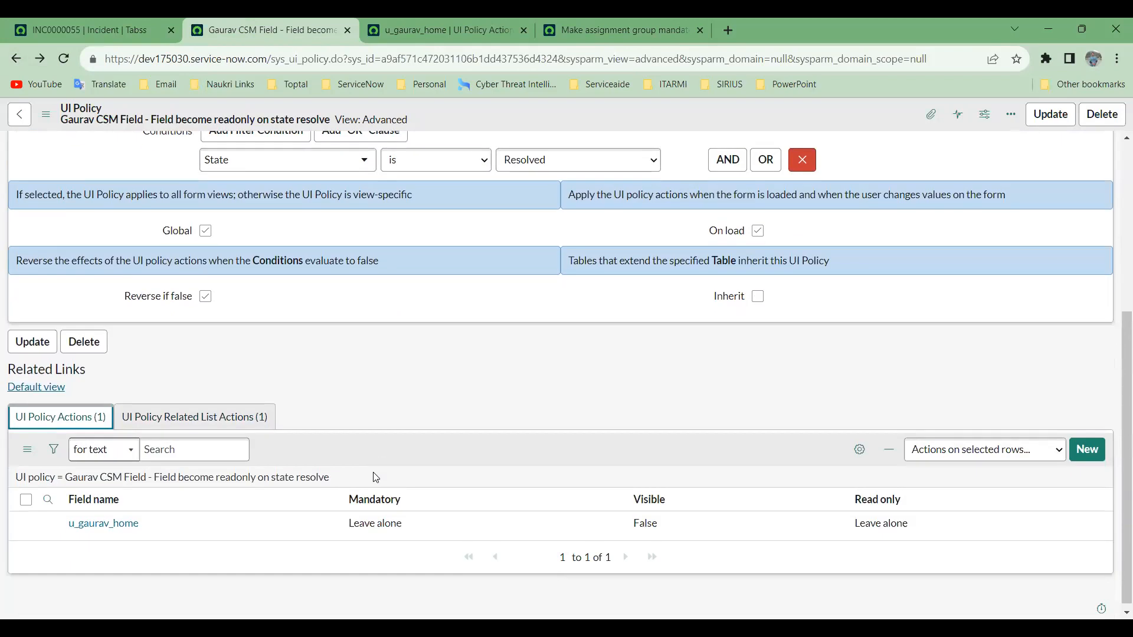
scroll(372, 466, "up", 2)
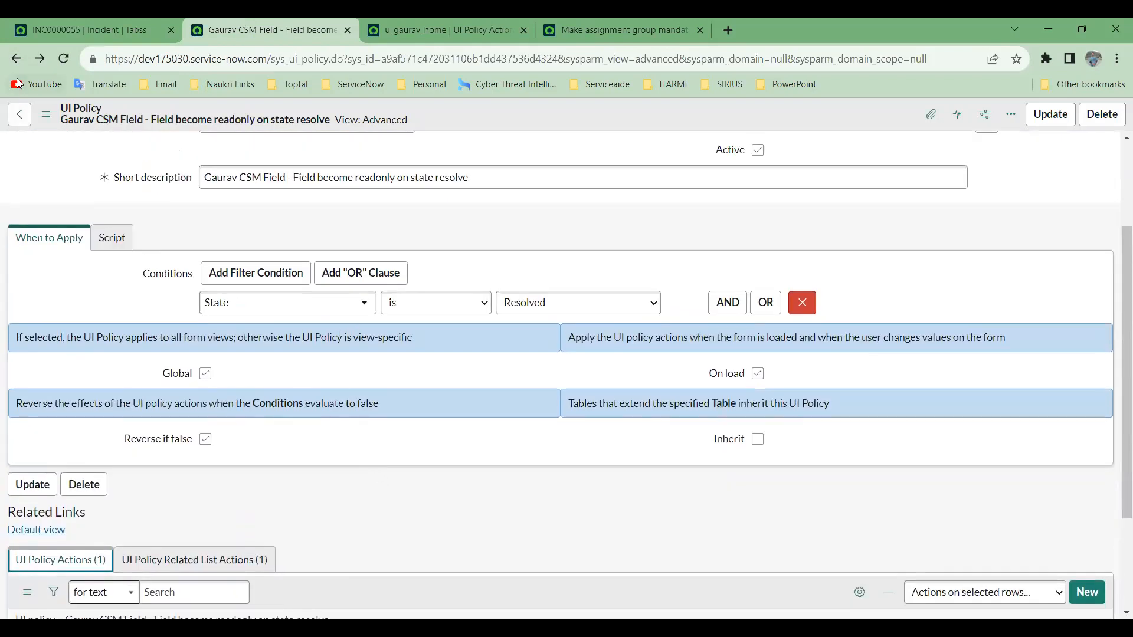
left_click(82, 25)
scroll(426, 192, "up", 1)
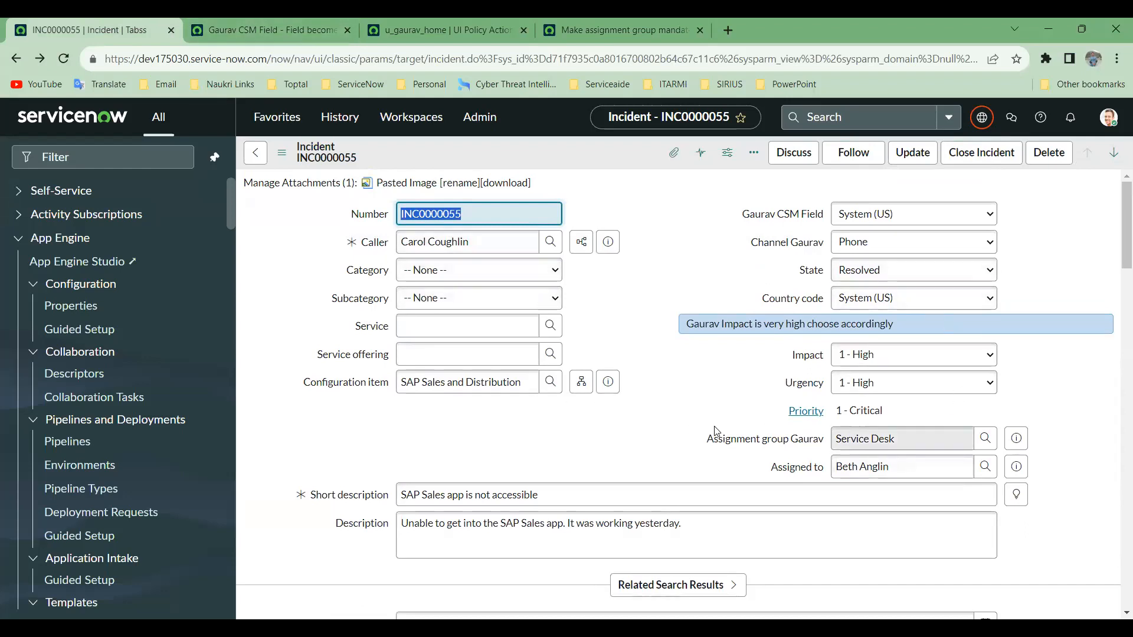
left_click(272, 27)
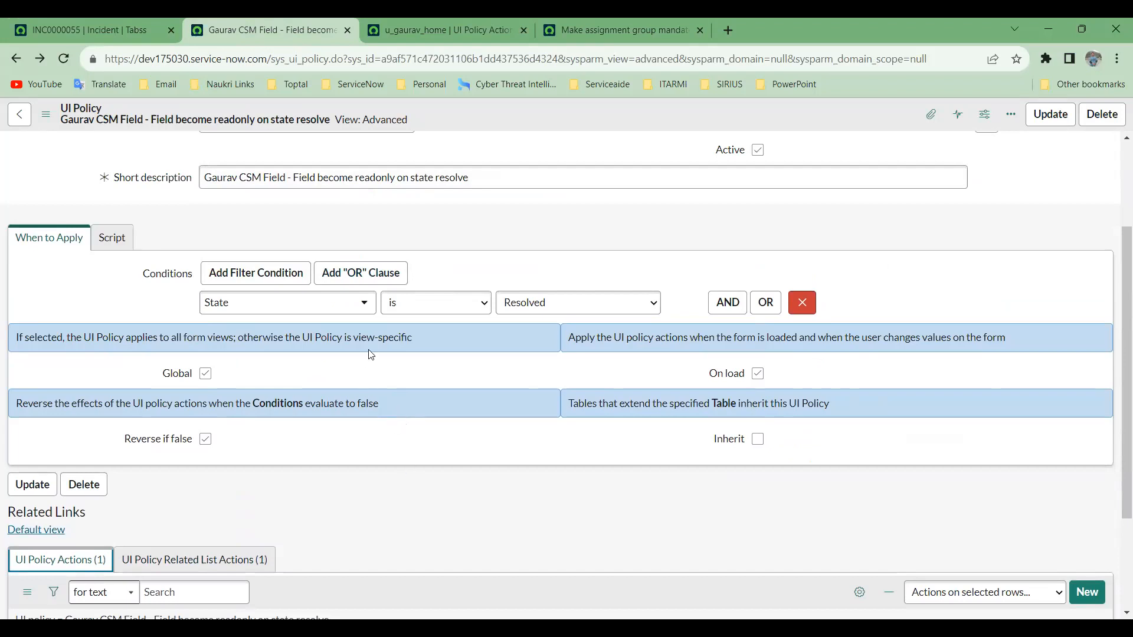
left_click(134, 27)
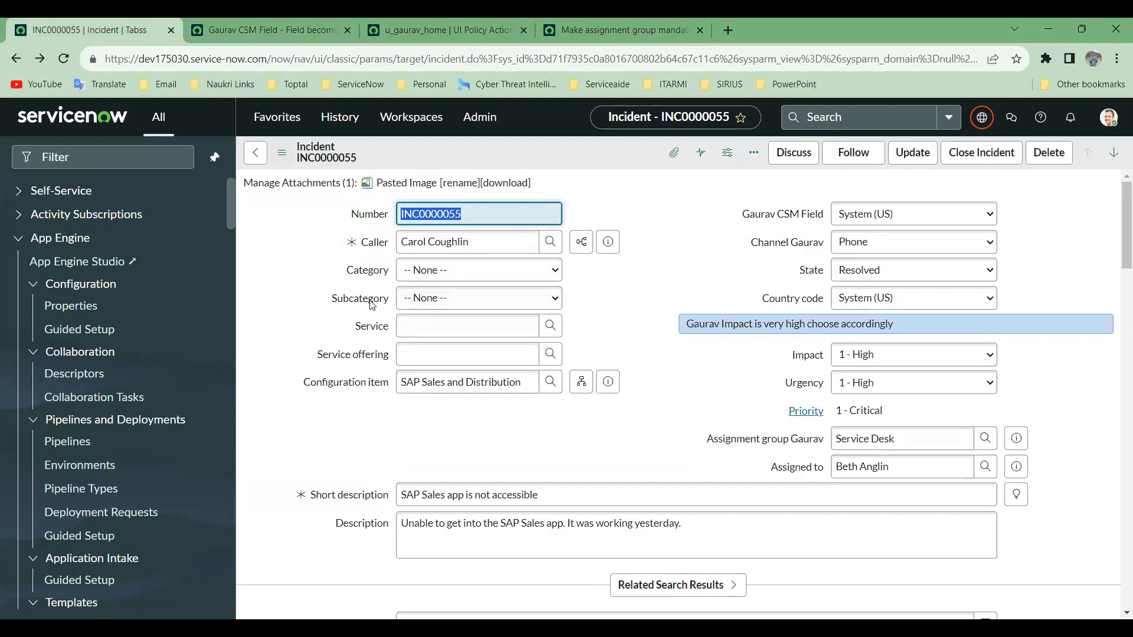
left_click(447, 305)
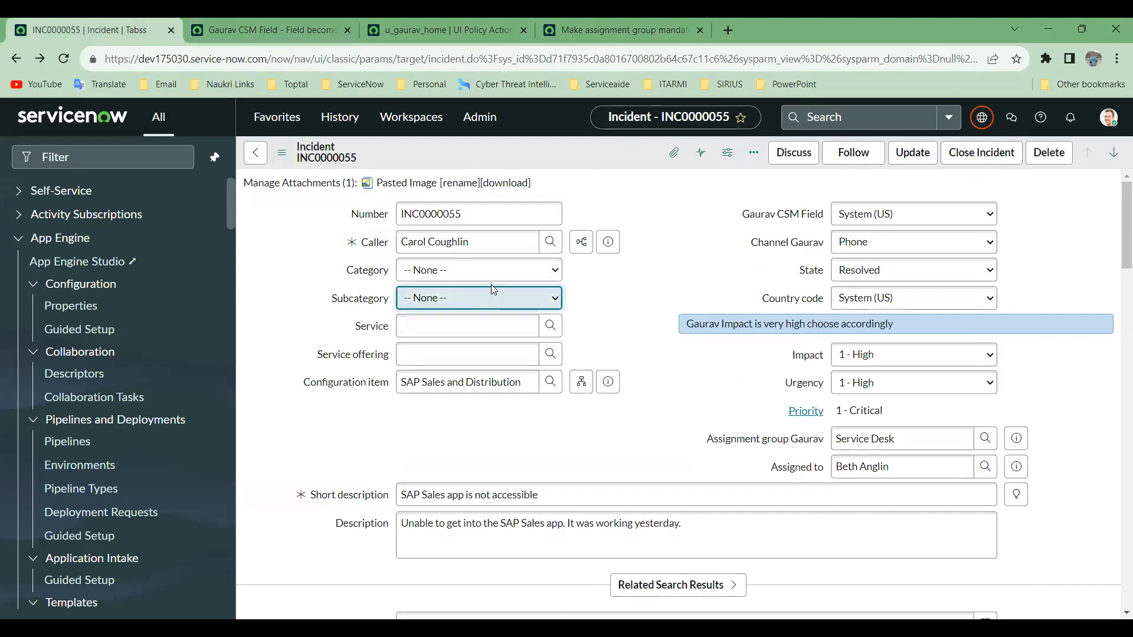
Add a second condition to the UI policy requiring that Subcategory is DB2 along with the State condition.
left_click(256, 18)
scroll(316, 518, "down", 2)
scroll(317, 518, "down", 1)
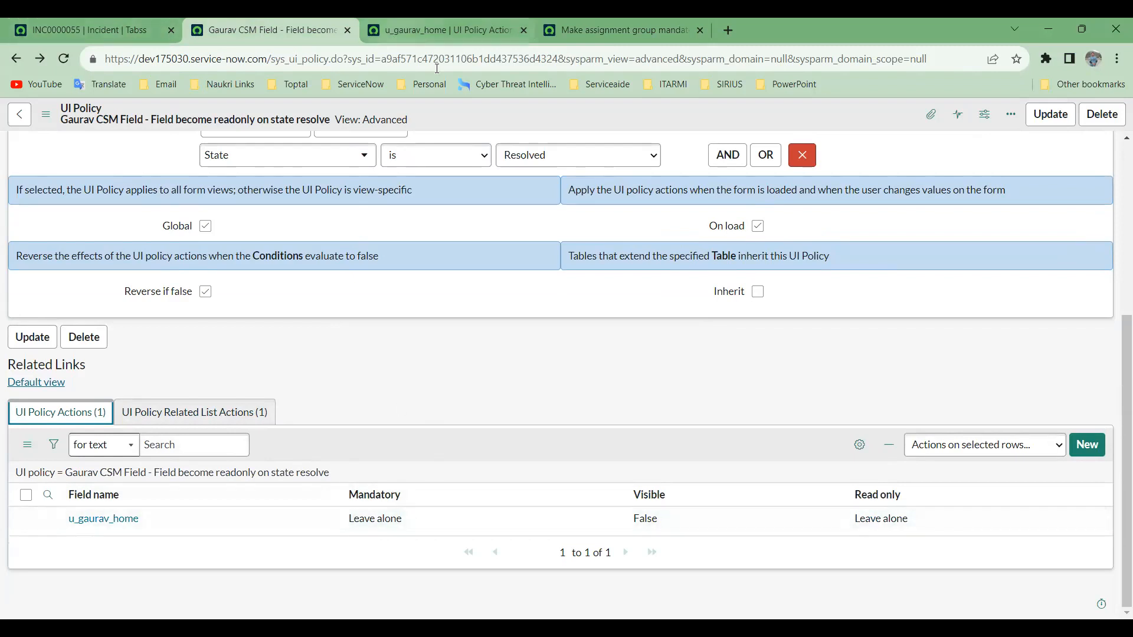
left_click(718, 164)
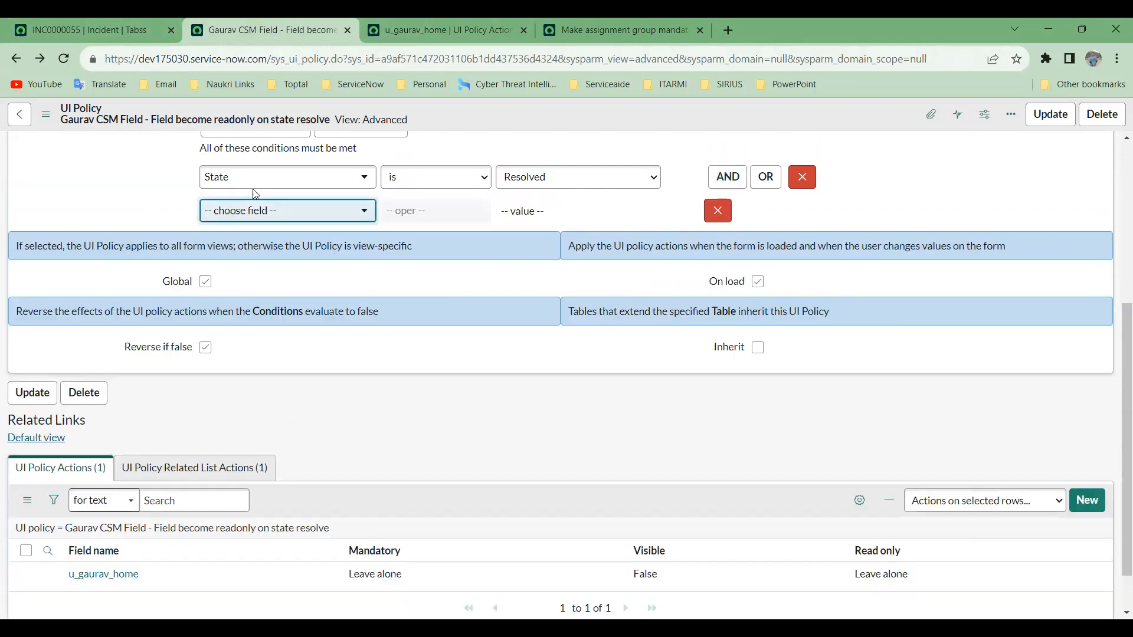
left_click(266, 214)
type("sub")
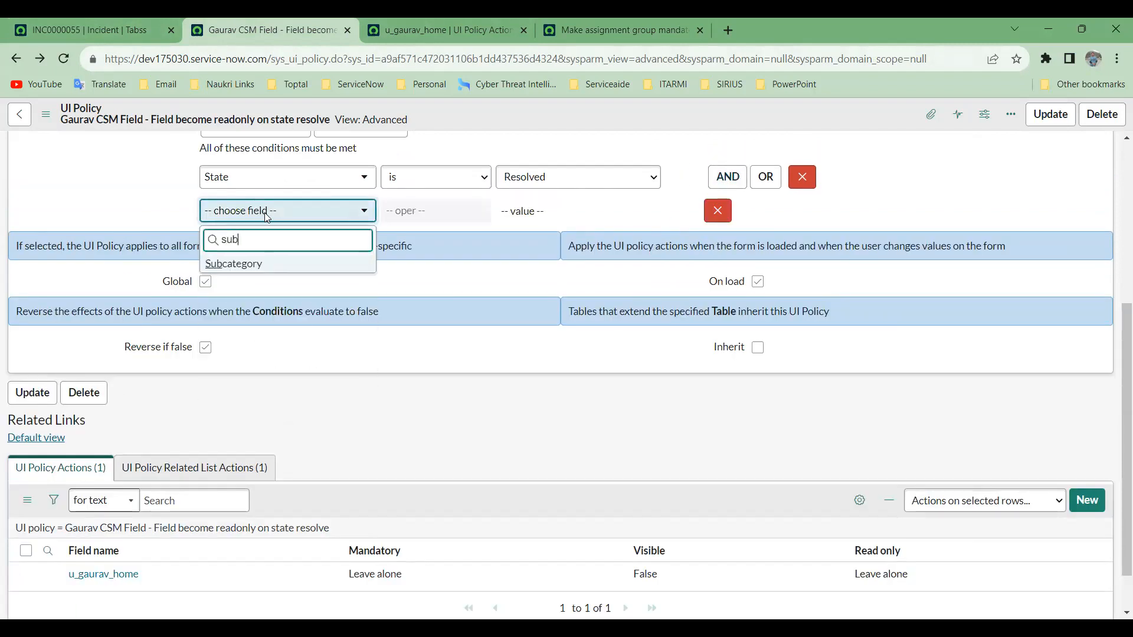
left_click(235, 265)
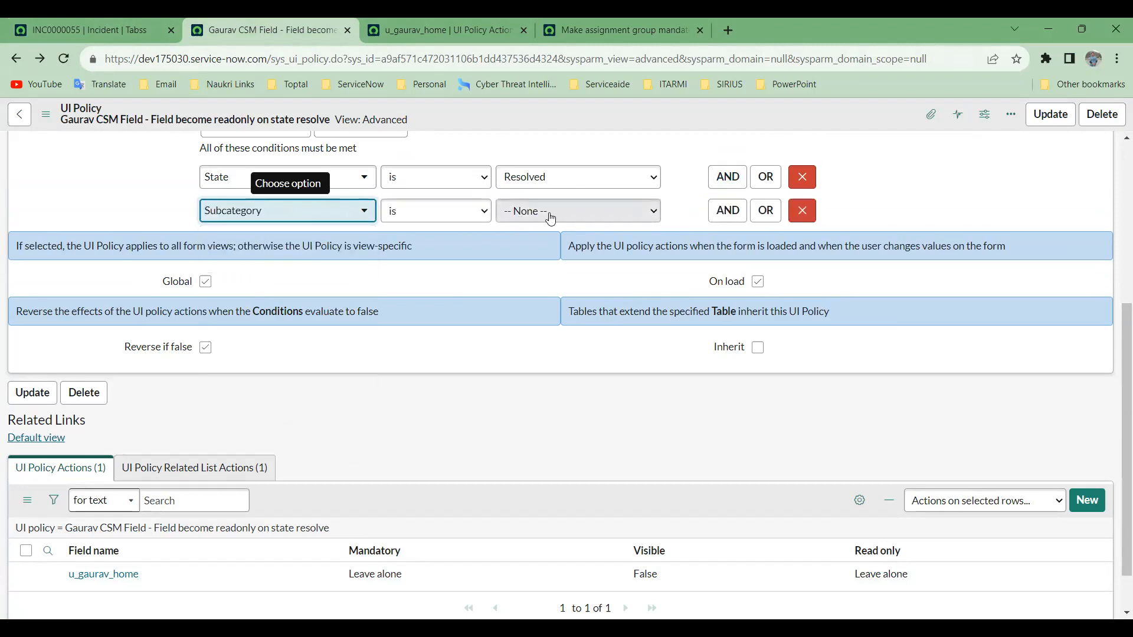
left_click(550, 217)
left_click(541, 382)
scroll(221, 522, "down", 1)
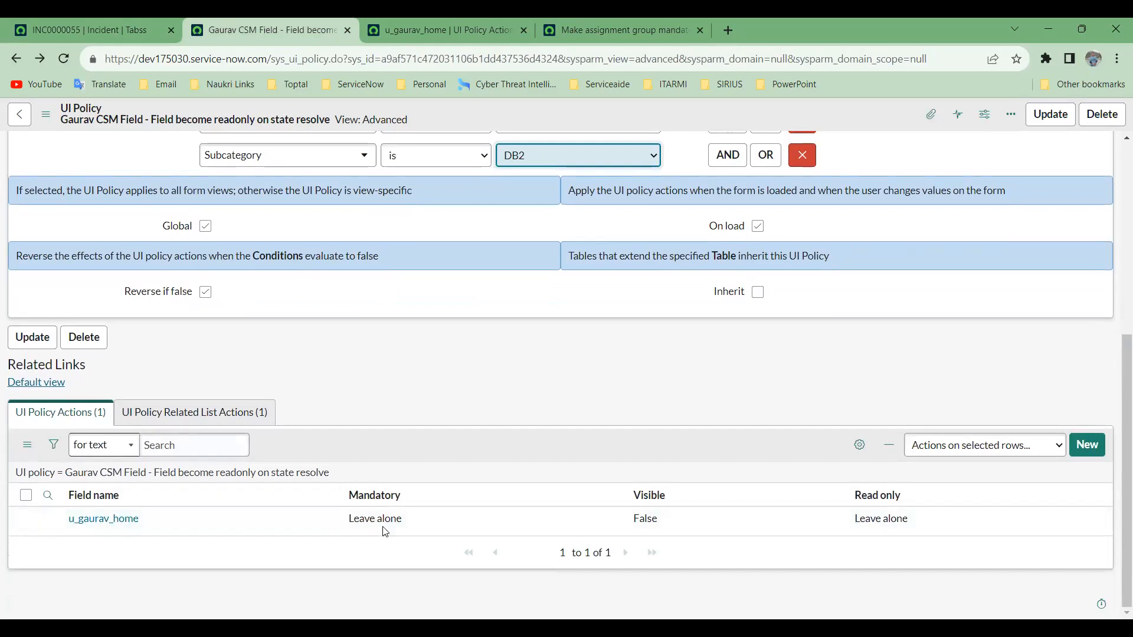
scroll(528, 525, "up", 4)
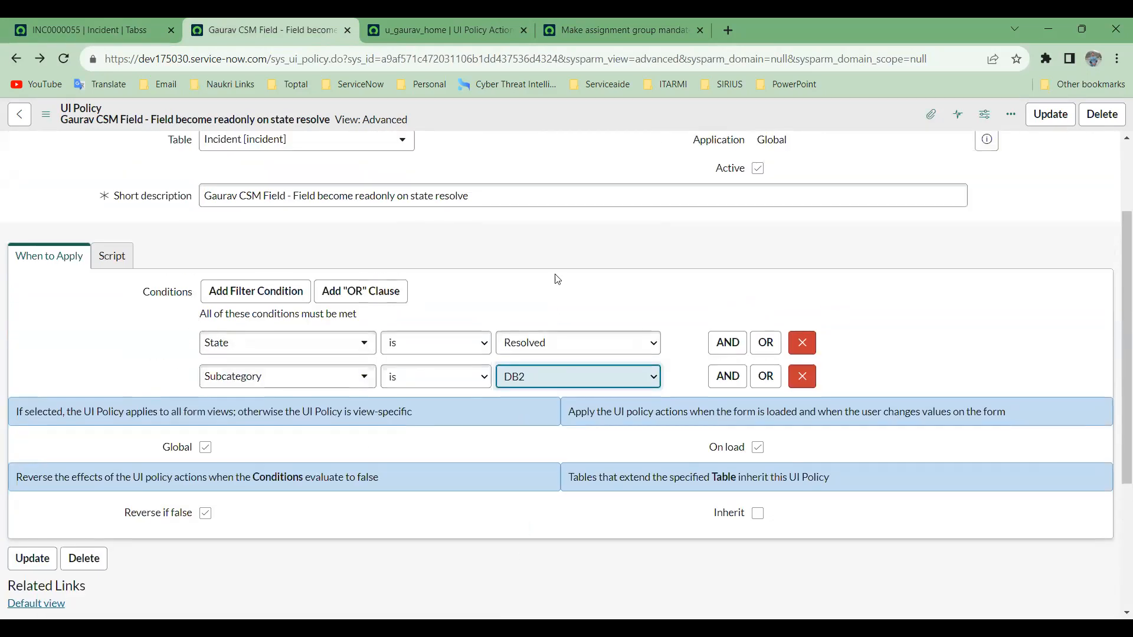
Set the incident's State to In Progress and check the Home field's visibility against the policy's Reverse if false option.
left_click(102, 29)
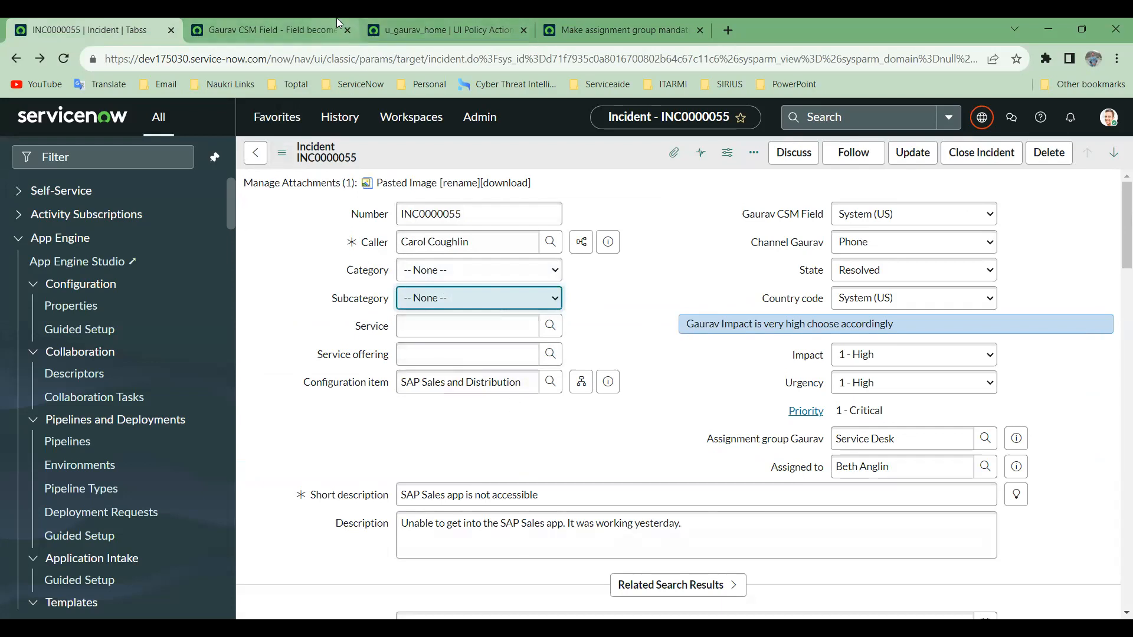
left_click(315, 18)
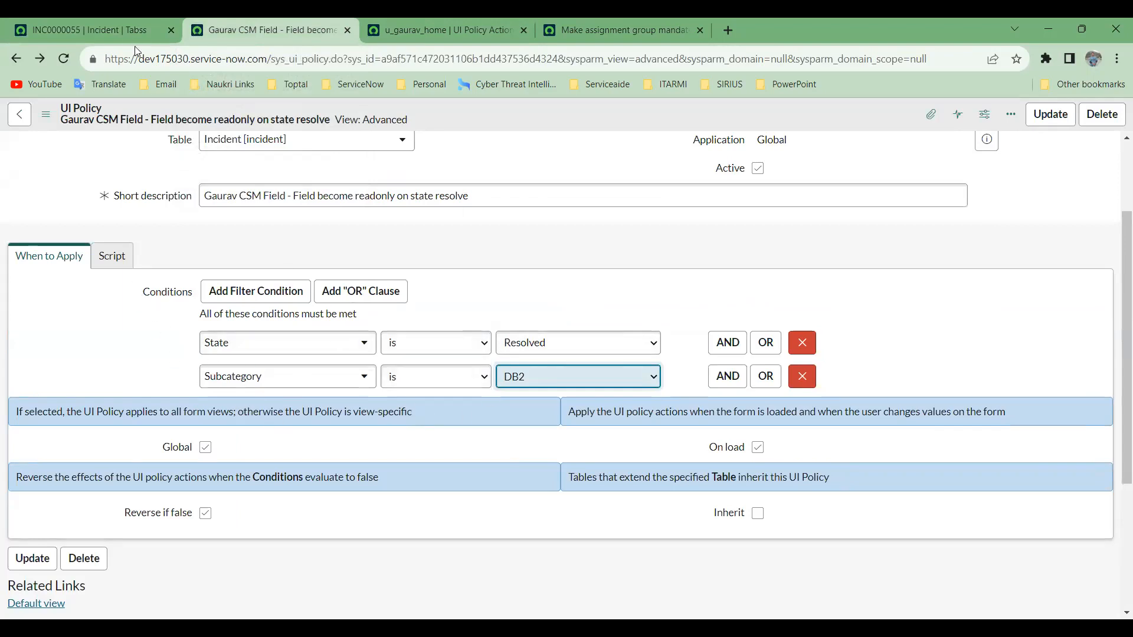
scroll(366, 371, "down", 5)
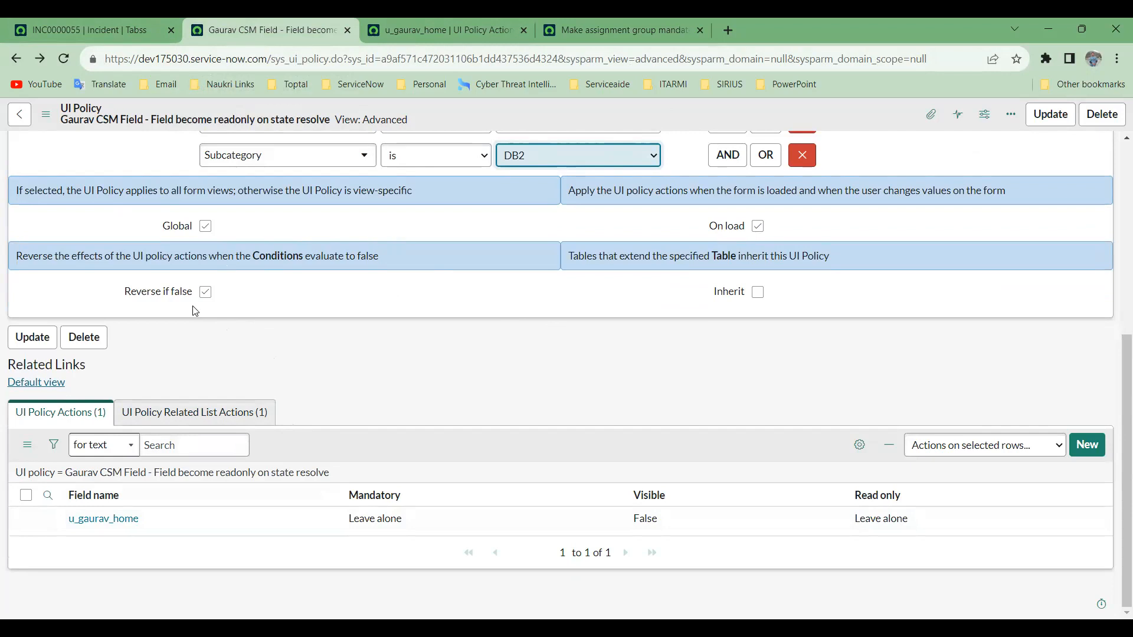
left_click(125, 27)
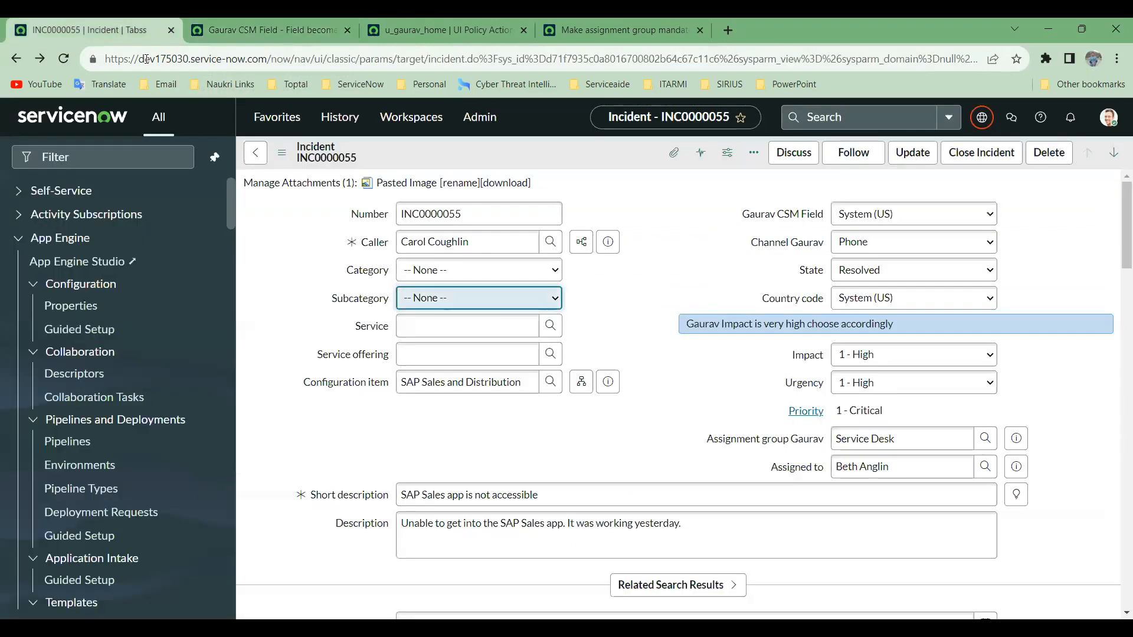
left_click(913, 273)
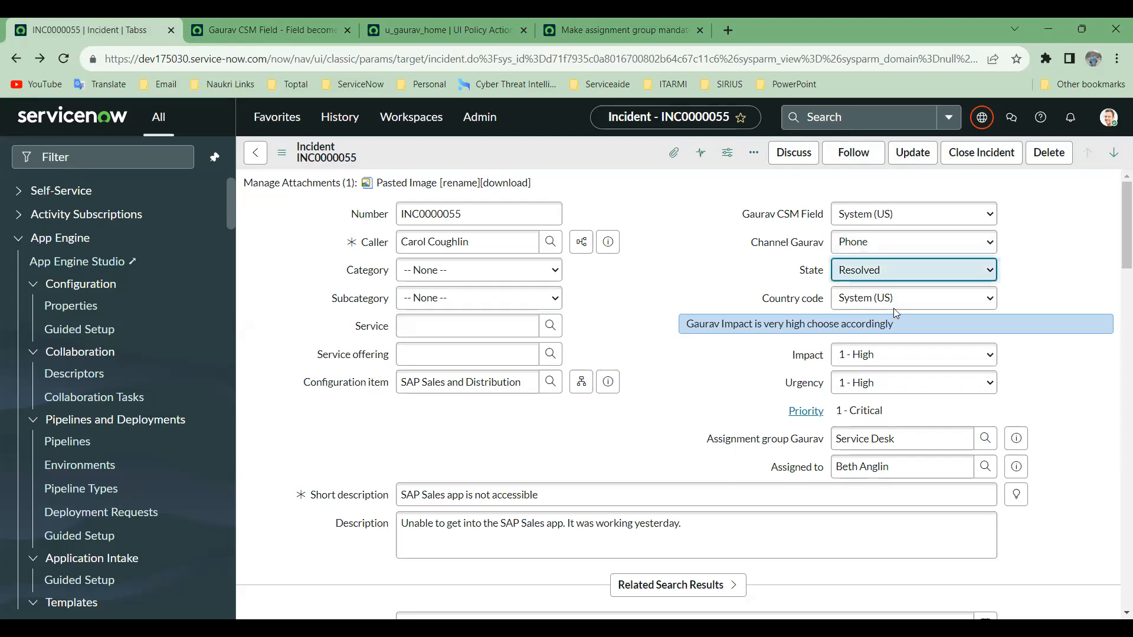
left_click(893, 308)
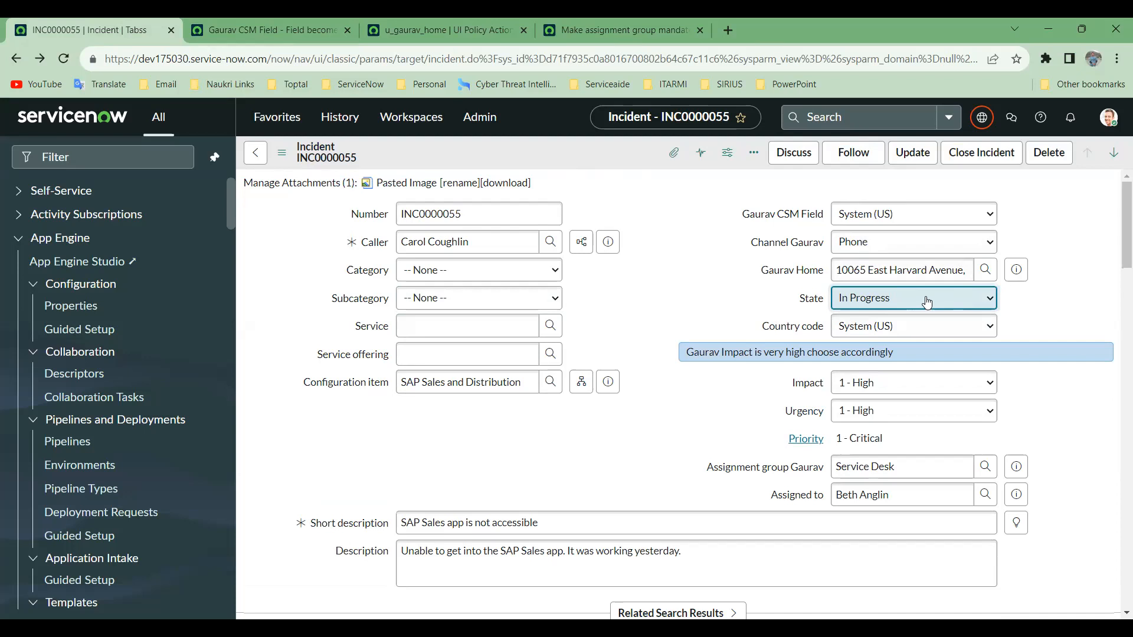
left_click_drag(840, 270, 967, 270)
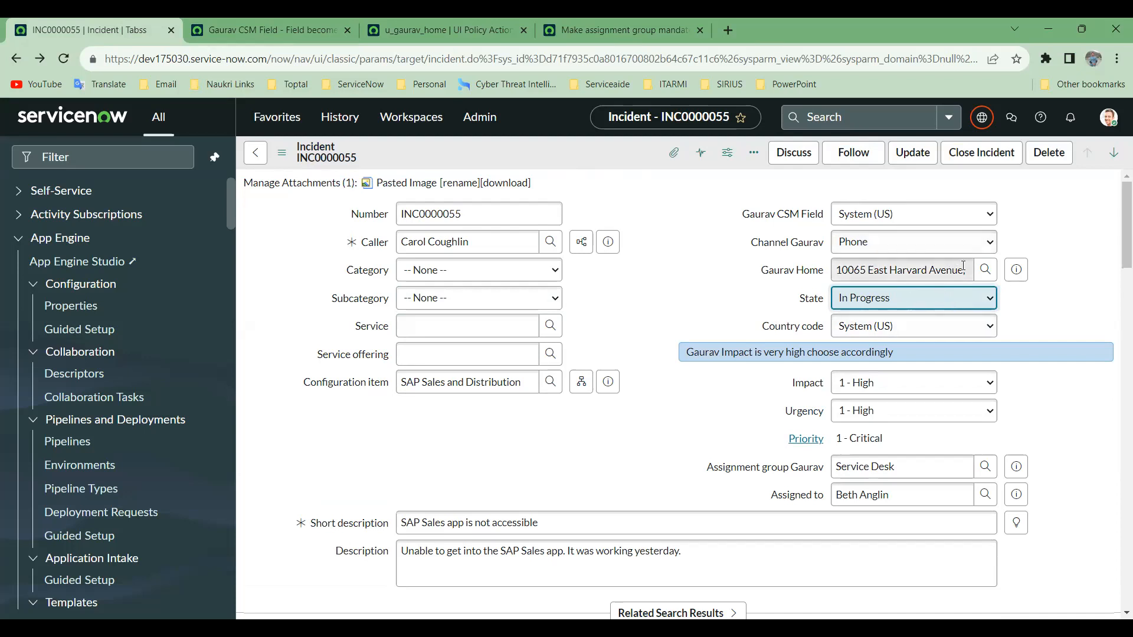
left_click_drag(811, 265, 808, 267)
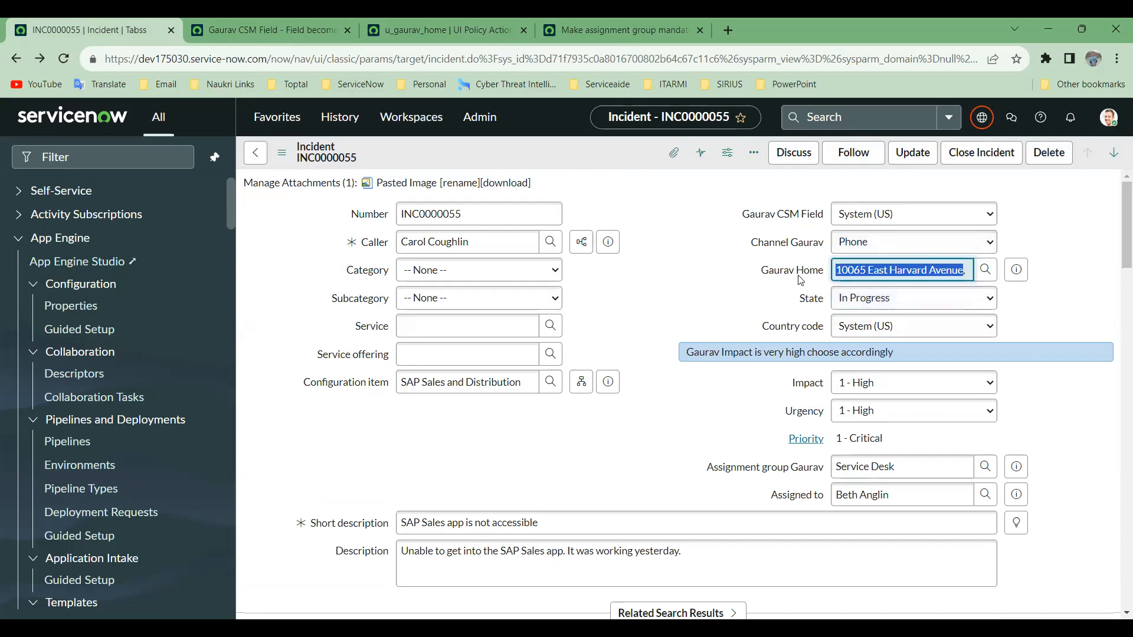
Turn off Reverse if false on the UI policy and save the record.
left_click(276, 23)
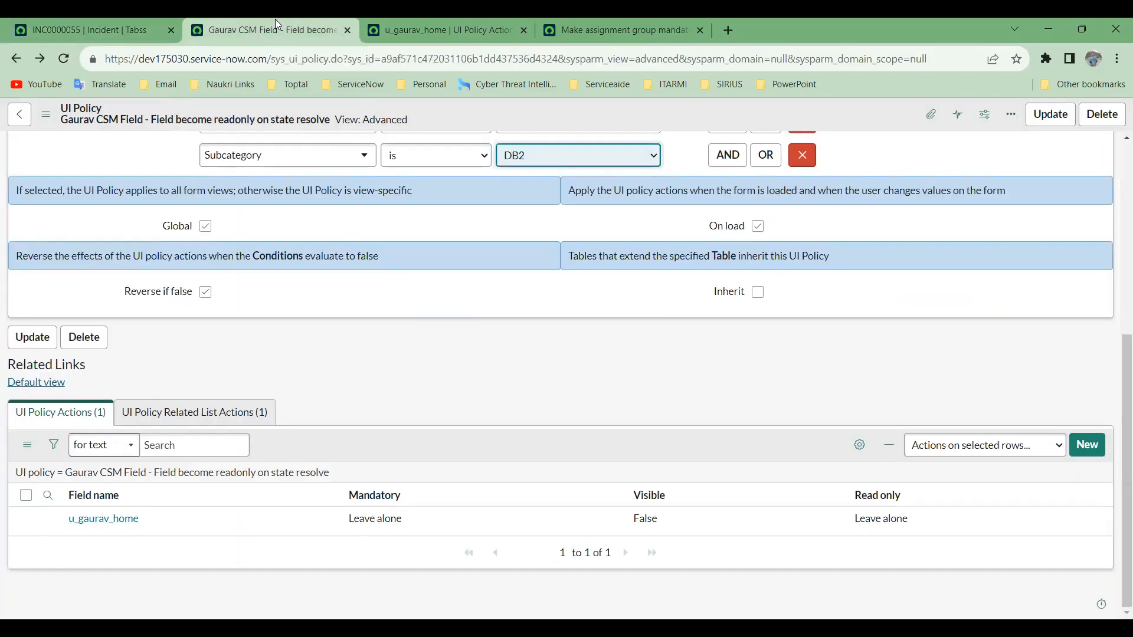
left_click(208, 295)
right_click(585, 117)
left_click(601, 122)
Reload the incident, discarding its unsaved changes, and set its State to In Progress.
left_click(94, 28)
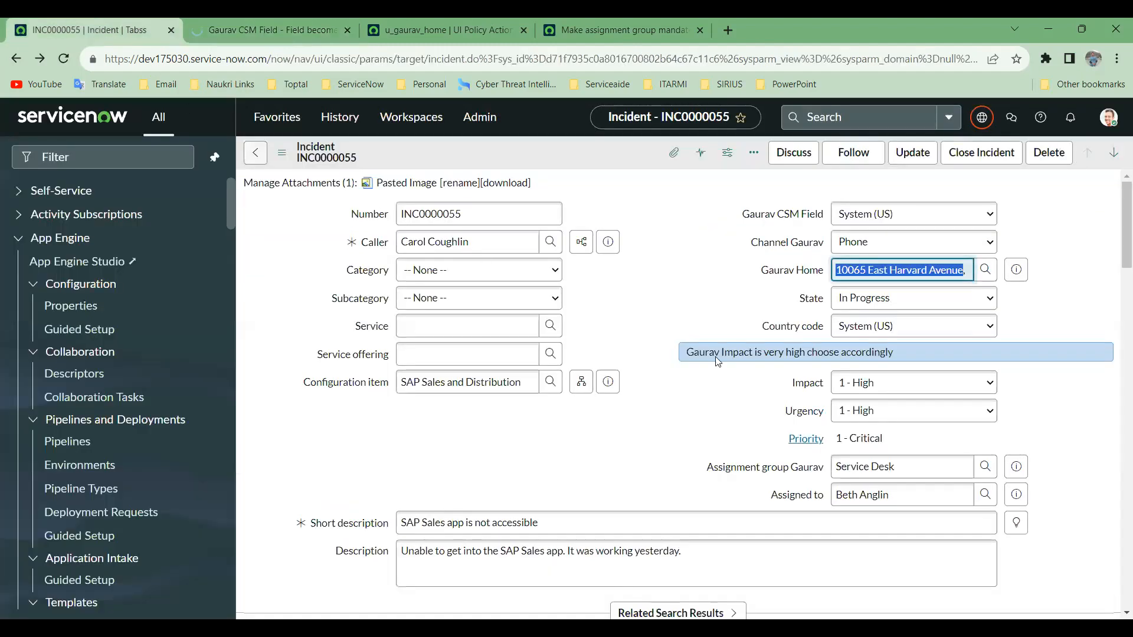
left_click(63, 62)
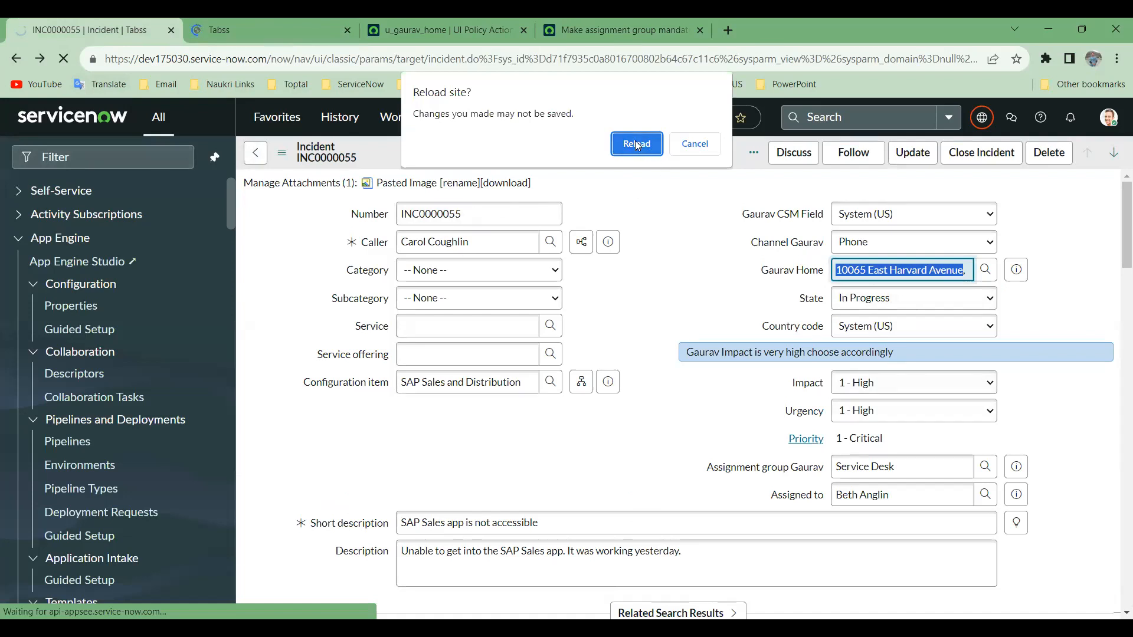
left_click(637, 145)
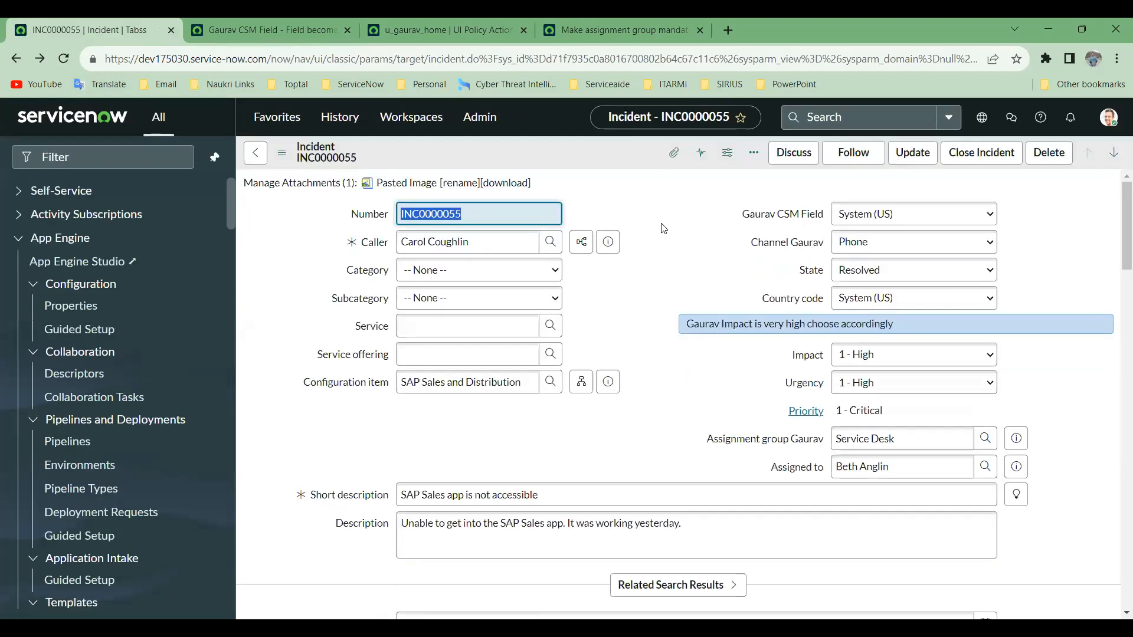
left_click(923, 271)
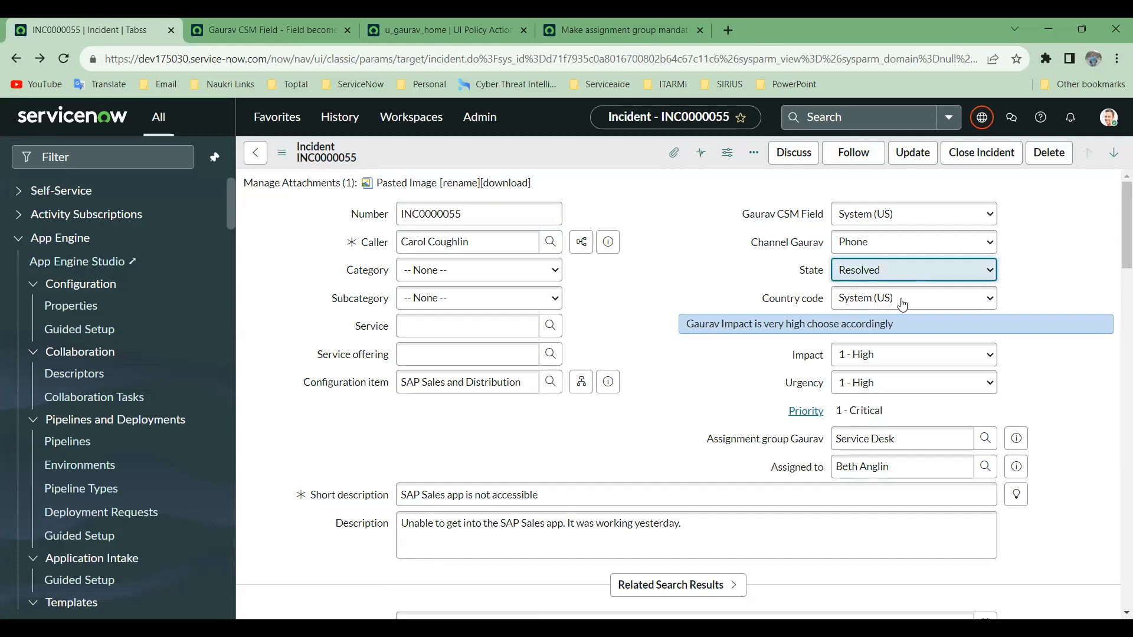
left_click(902, 304)
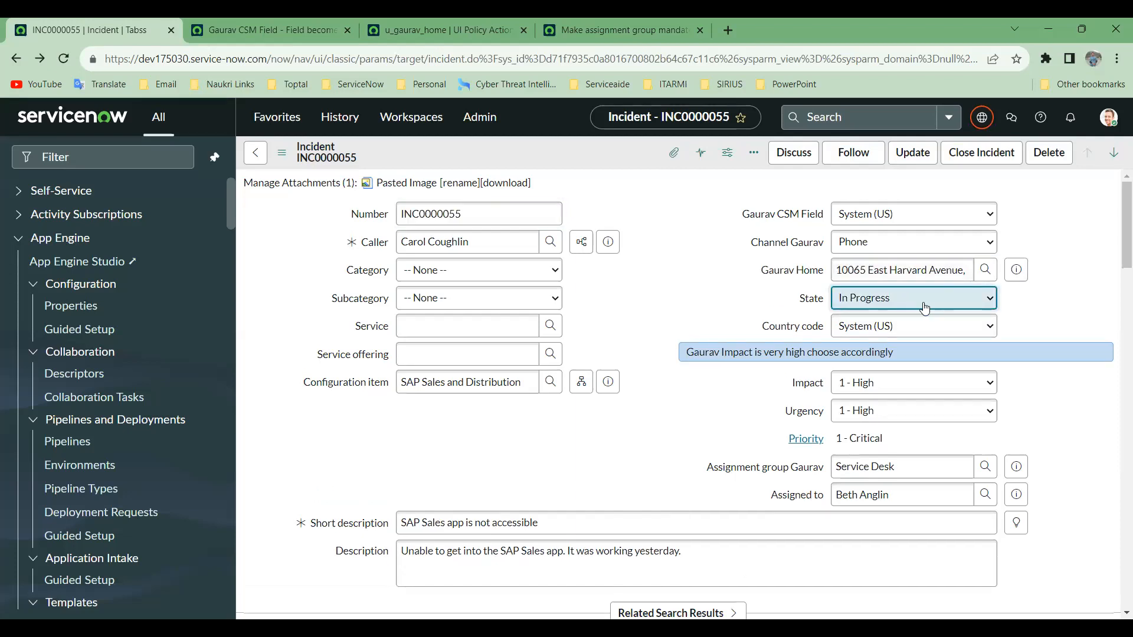
Save the incident with its State as In Progress and stay on the form.
left_click(568, 144)
right_click(568, 144)
right_click(568, 145)
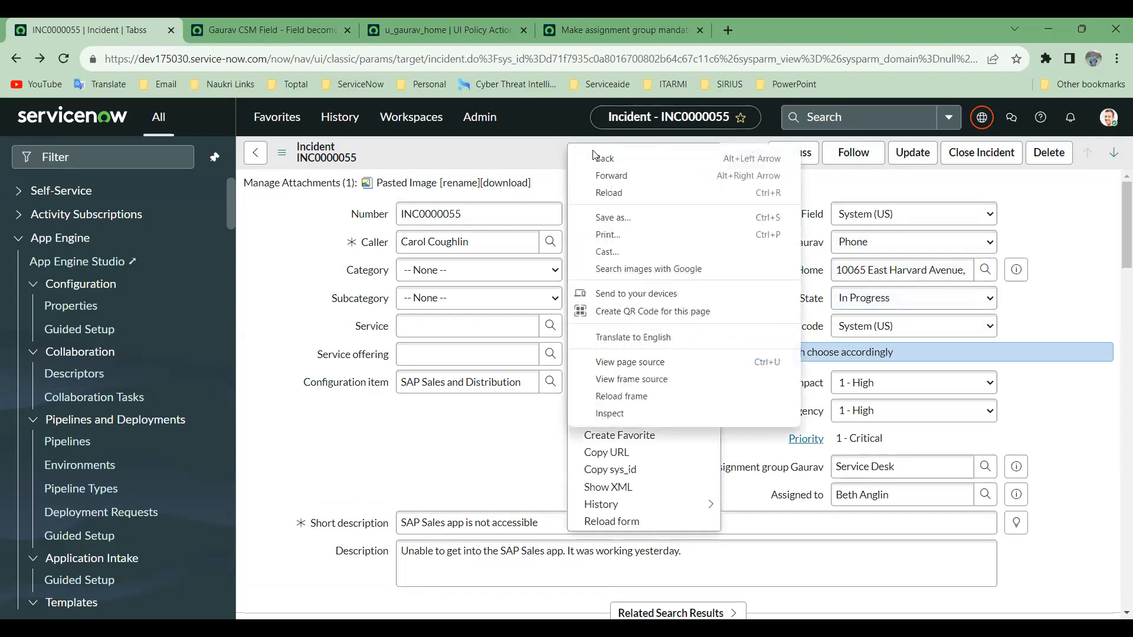
left_click(533, 146)
left_click(920, 302)
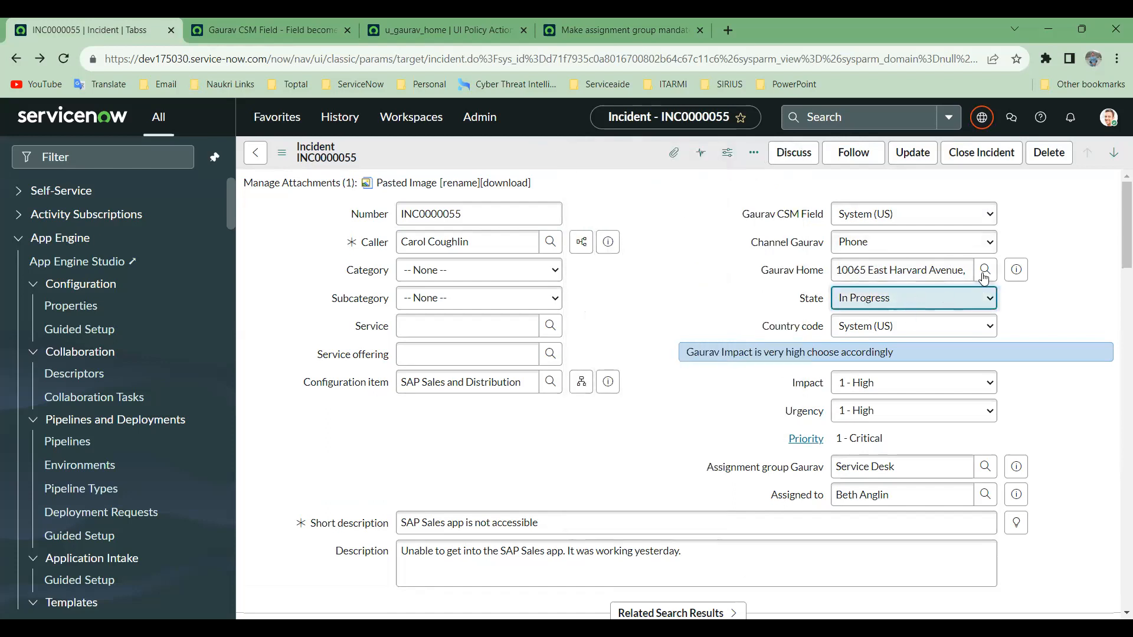
left_click(984, 278)
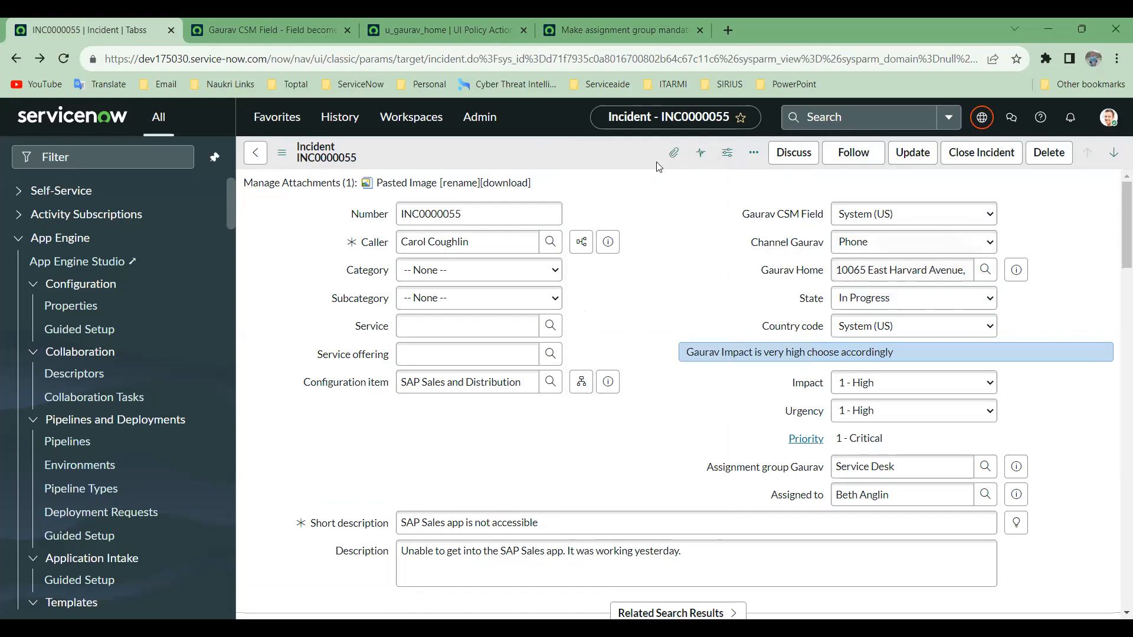
right_click(612, 155)
left_click(637, 167)
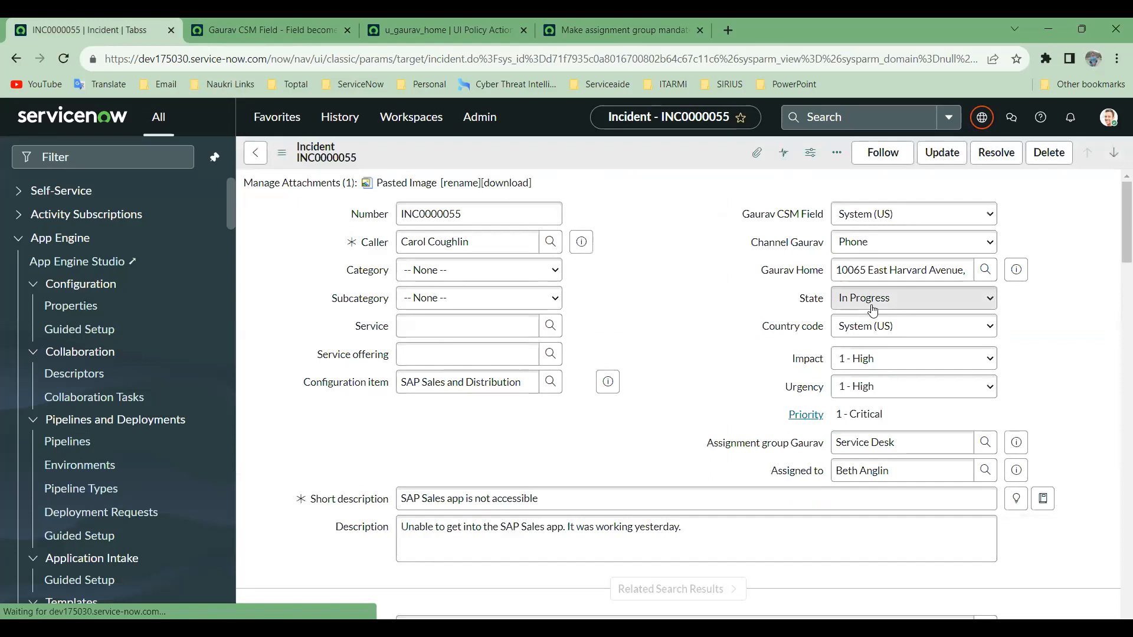
Set the incident's State to Resolved and compare the Home field's visibility with the UI policy's conditions.
left_click(873, 310)
left_click(868, 362)
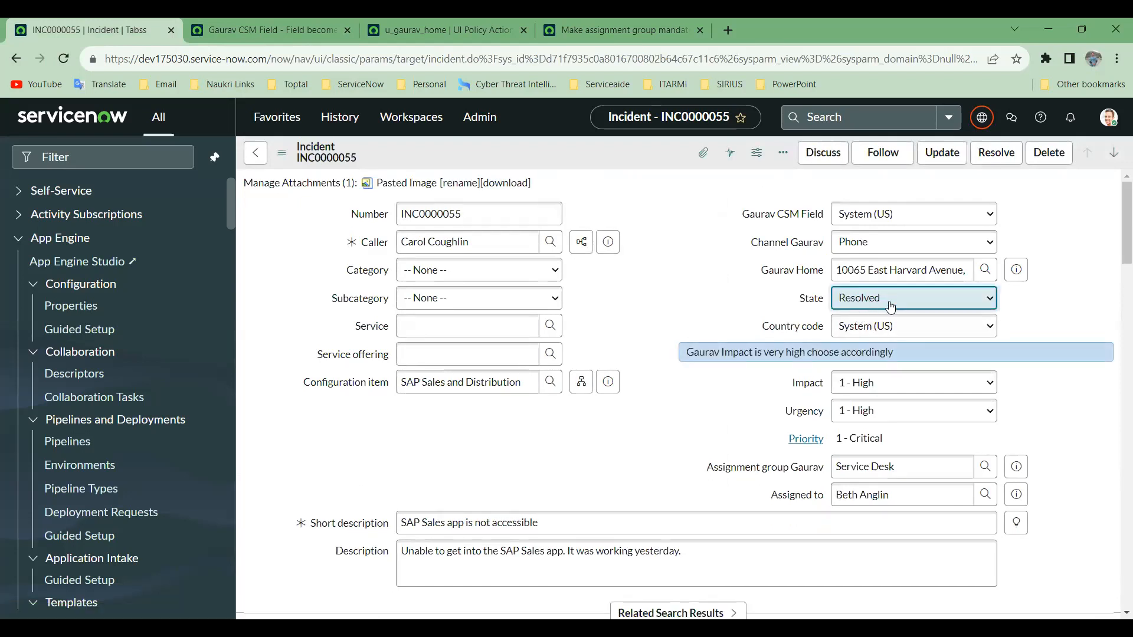
left_click(838, 272)
left_click_drag(838, 271, 968, 272)
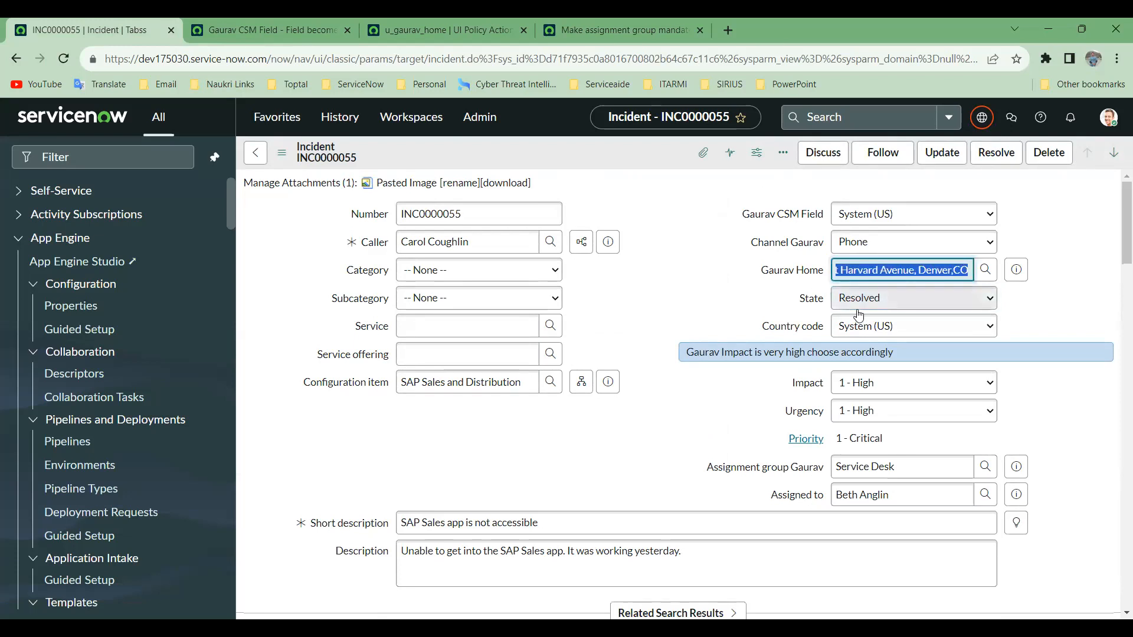
left_click(287, 27)
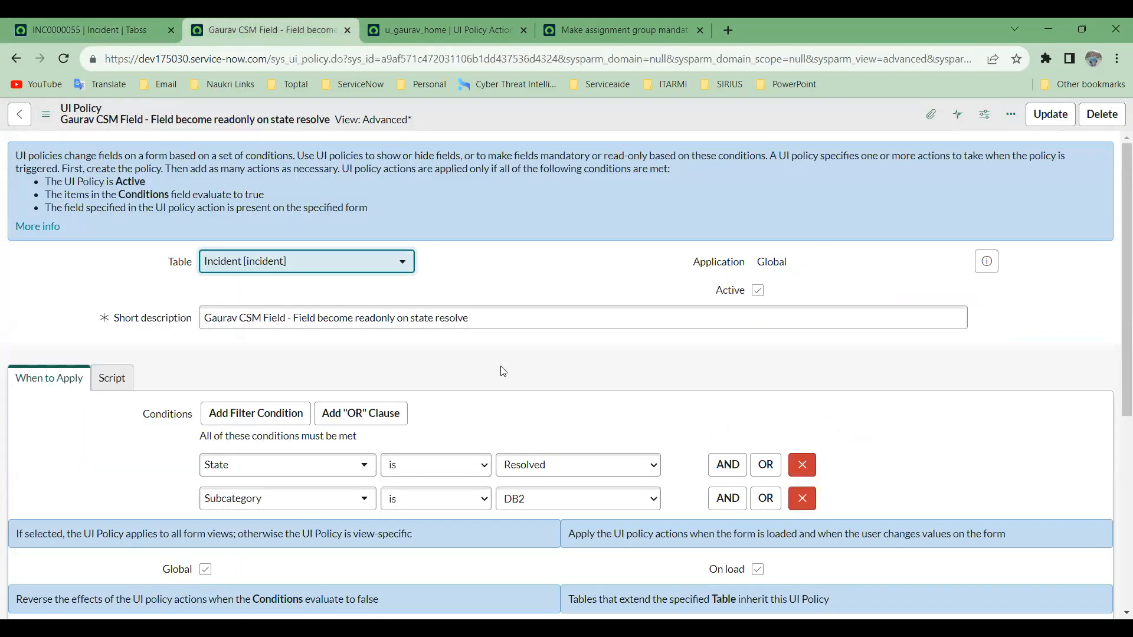
scroll(491, 374, "down", 1)
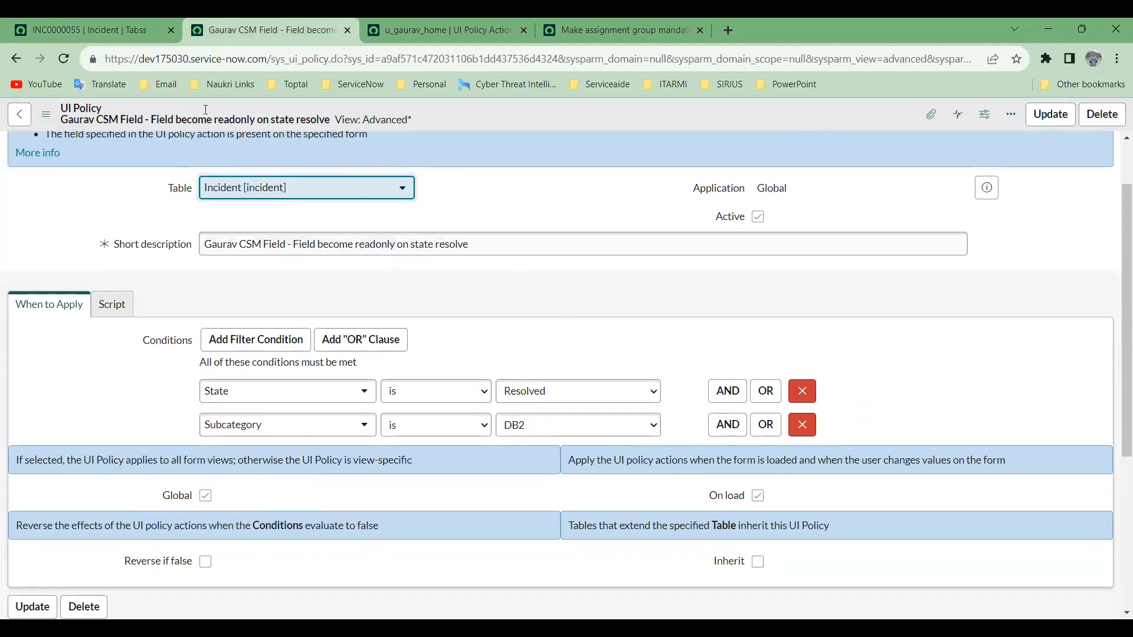
left_click(125, 35)
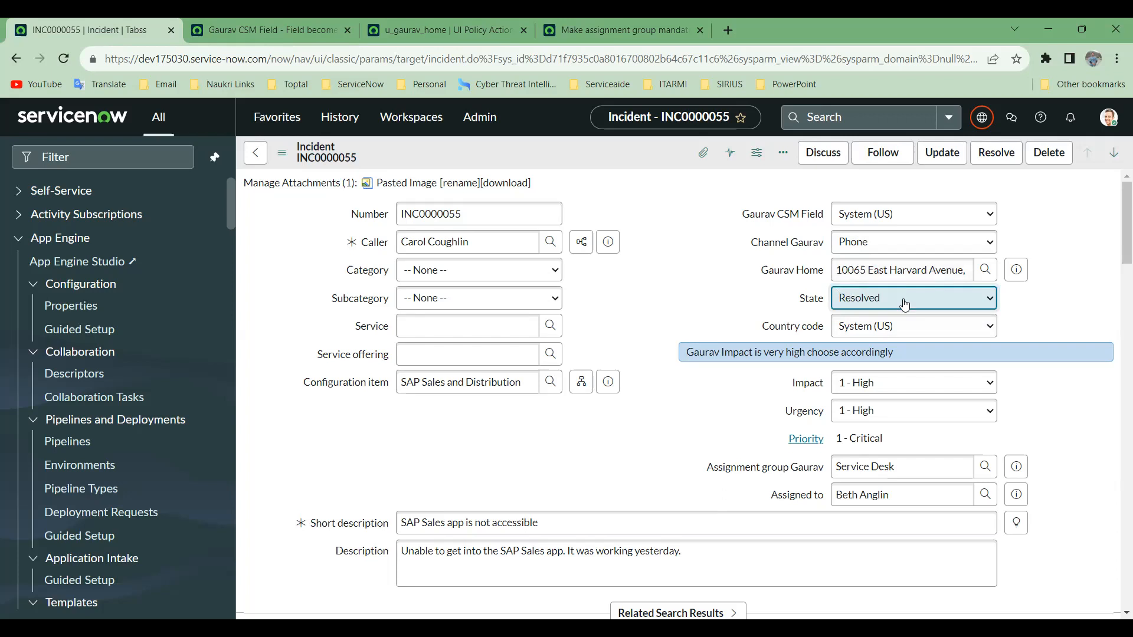
Turn on Reverse if false on the UI policy and save the record.
left_click(252, 27)
scroll(243, 516, "down", 3)
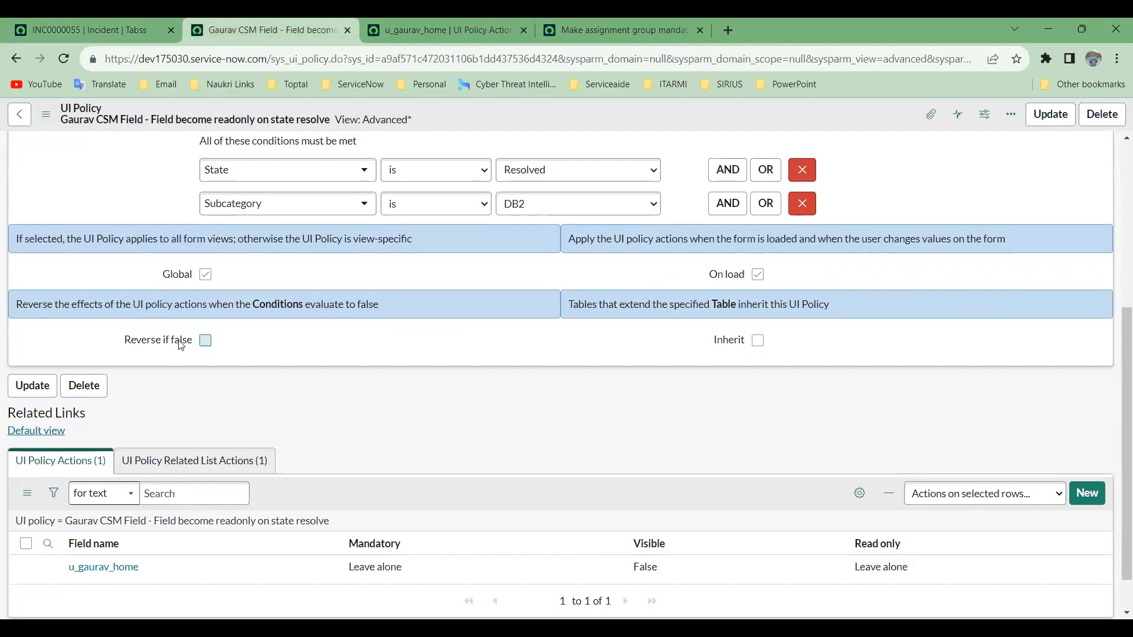
left_click(206, 340)
right_click(633, 115)
left_click(651, 120)
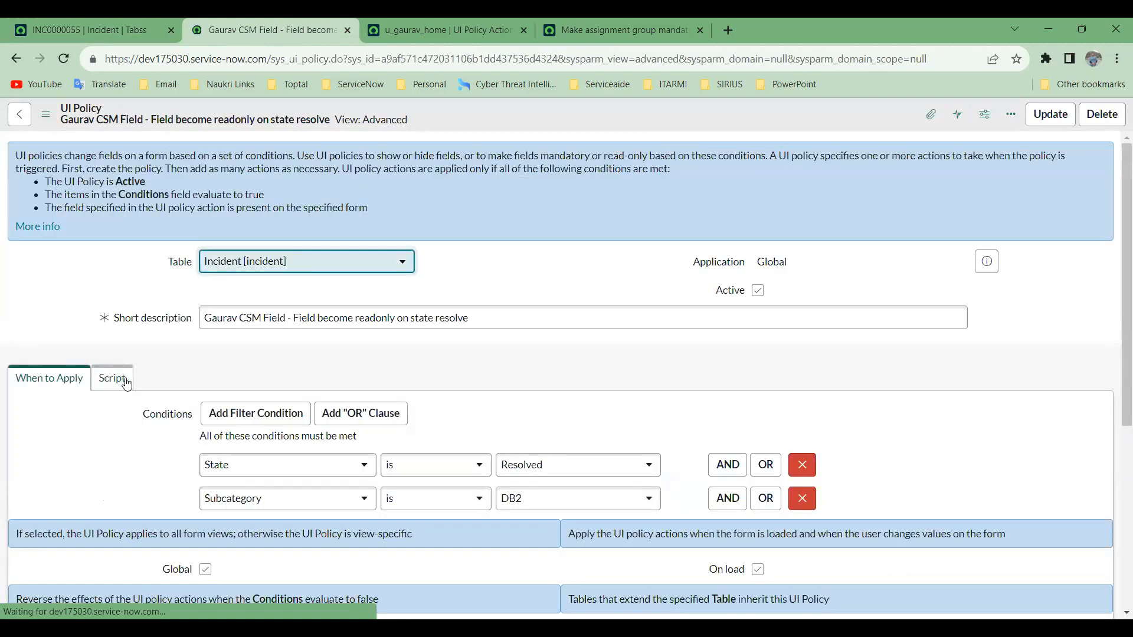
Review the UI policy's Inherit option description, its conditions and the record's context options.
scroll(242, 510, "down", 2)
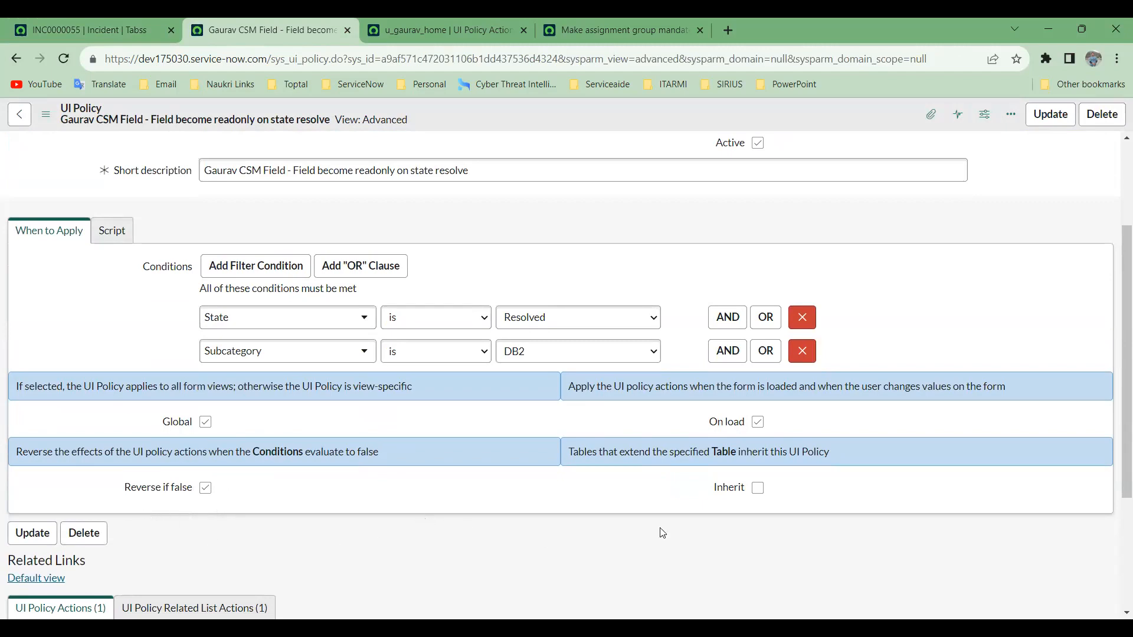
left_click_drag(573, 453, 838, 447)
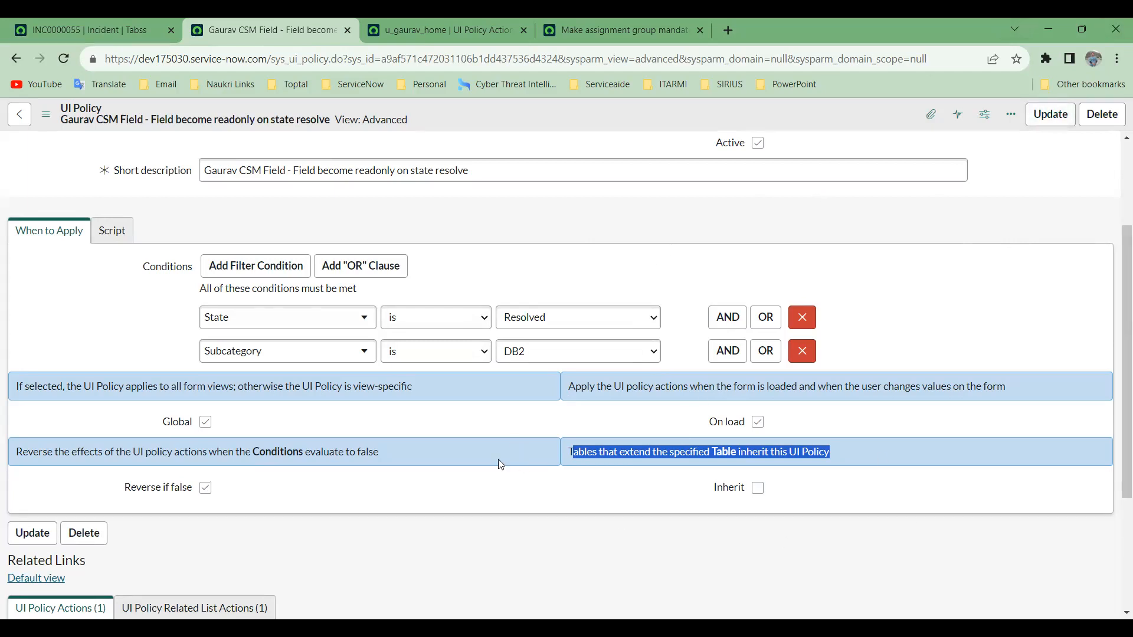
scroll(558, 315, "up", 3)
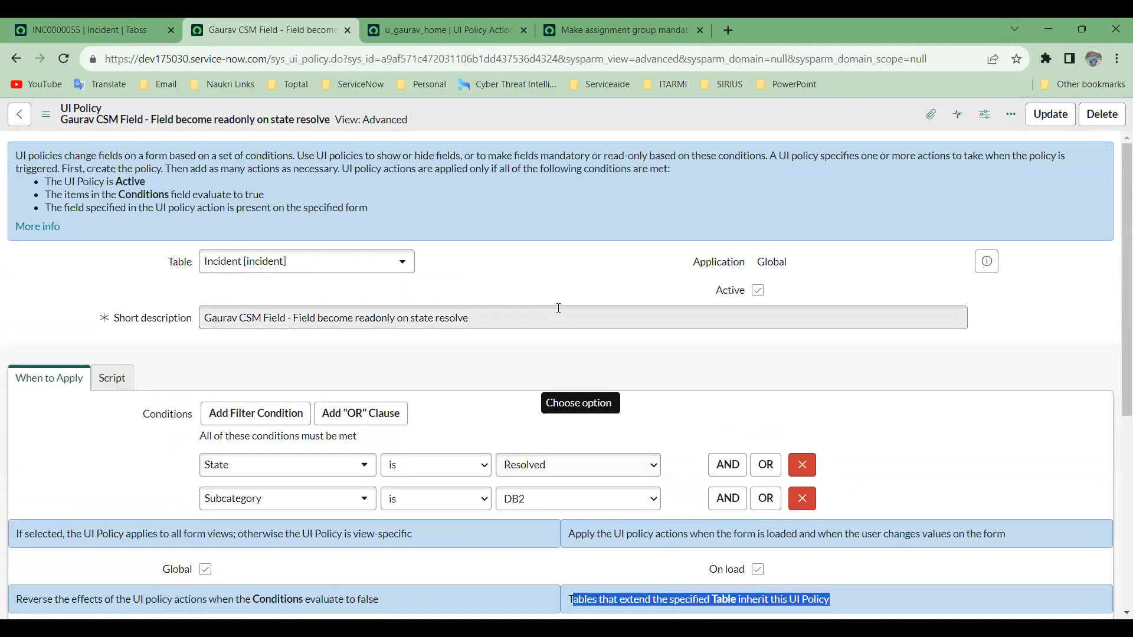
right_click(651, 108)
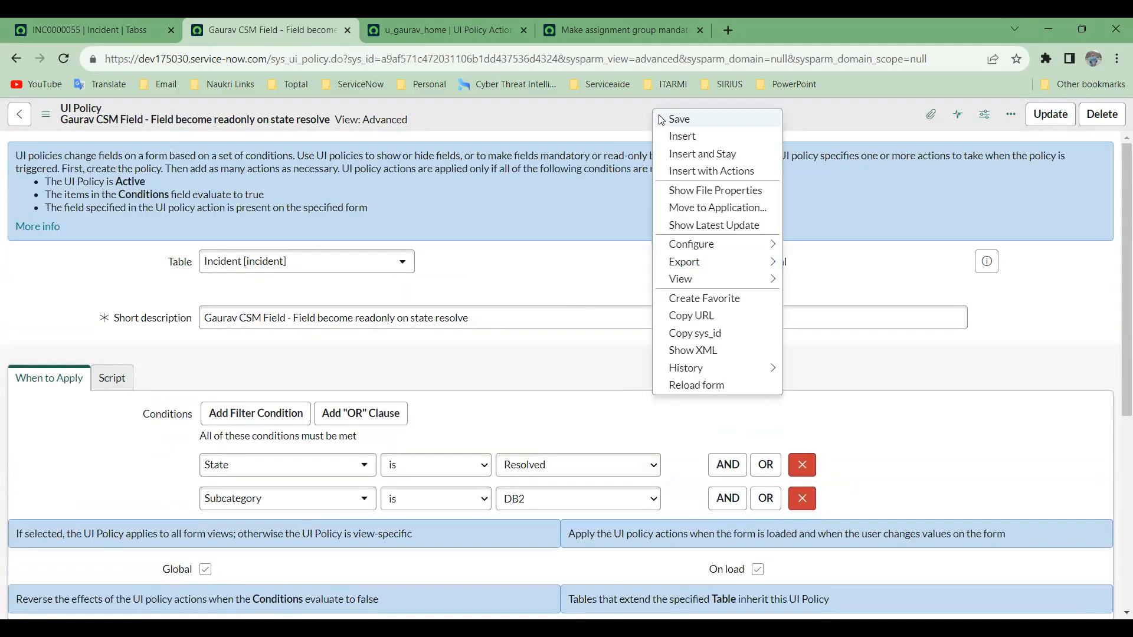
scroll(436, 351, "down", 3)
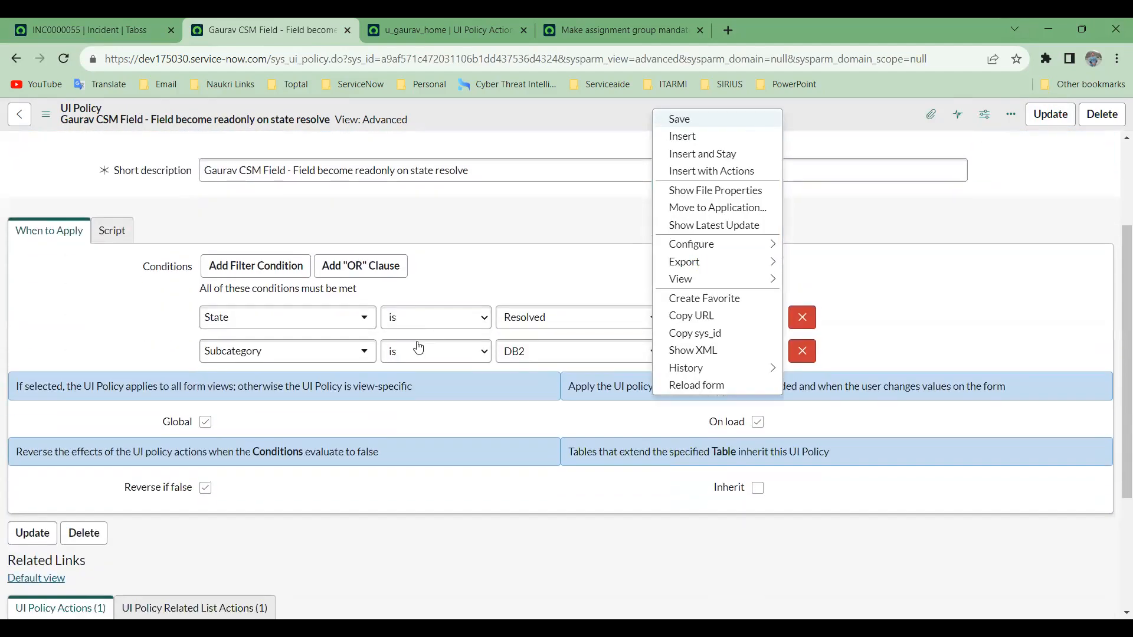
left_click(133, 313)
Enable Run scripts on the UI policy and start editing the body of the Execute if true function.
left_click(112, 231)
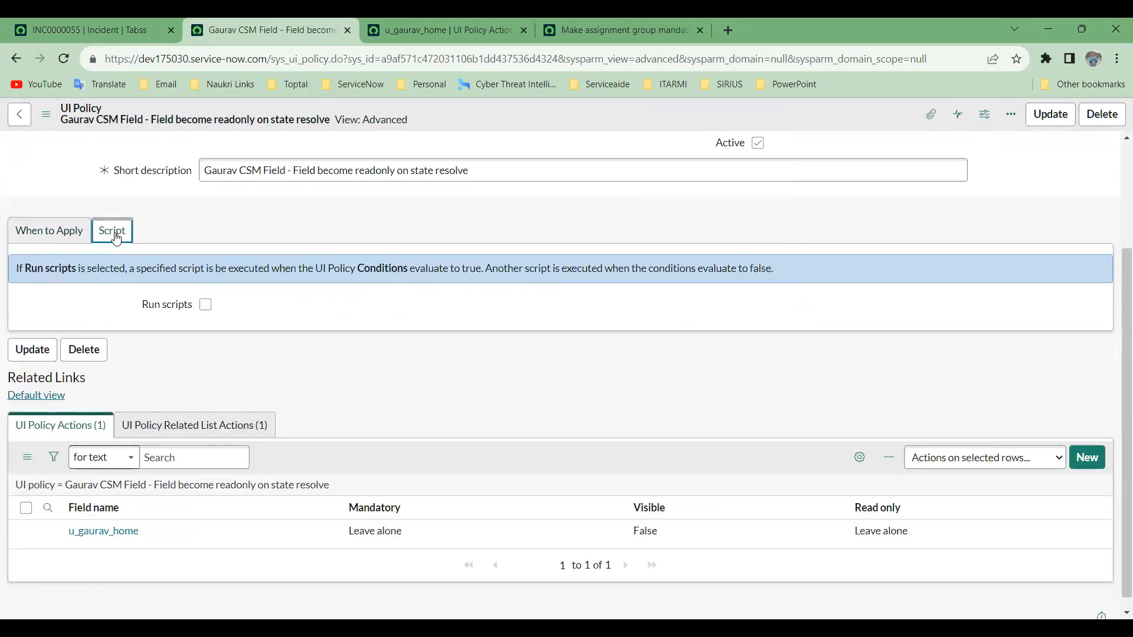
left_click(208, 306)
left_click(359, 388)
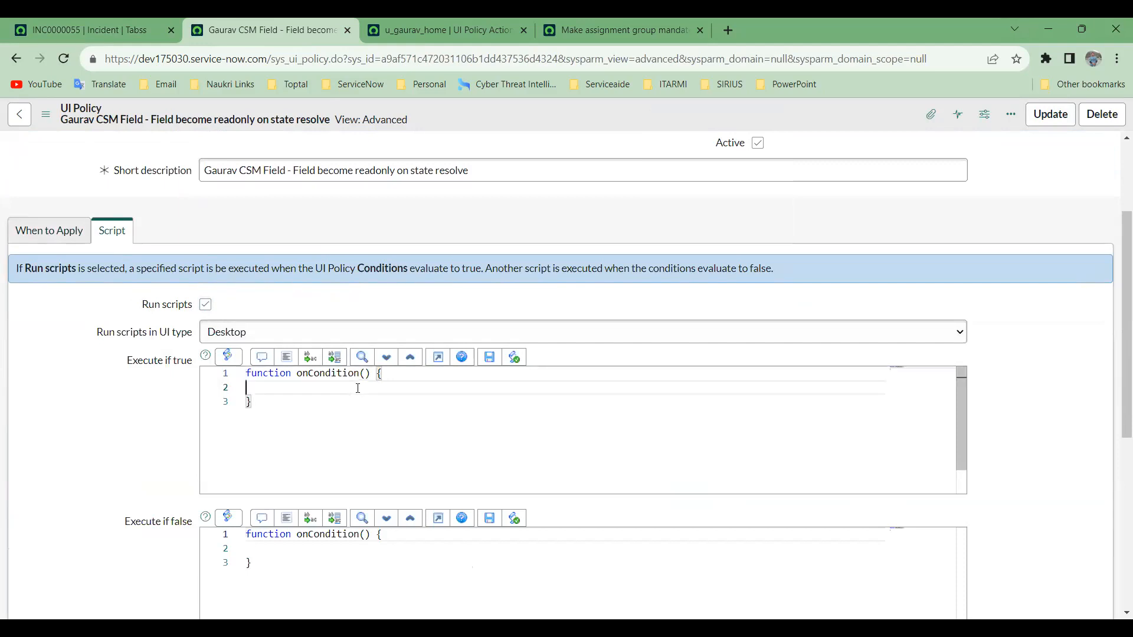
Begin a g_form call in the Execute if true script and check the incident form's fields.
type("g_form")
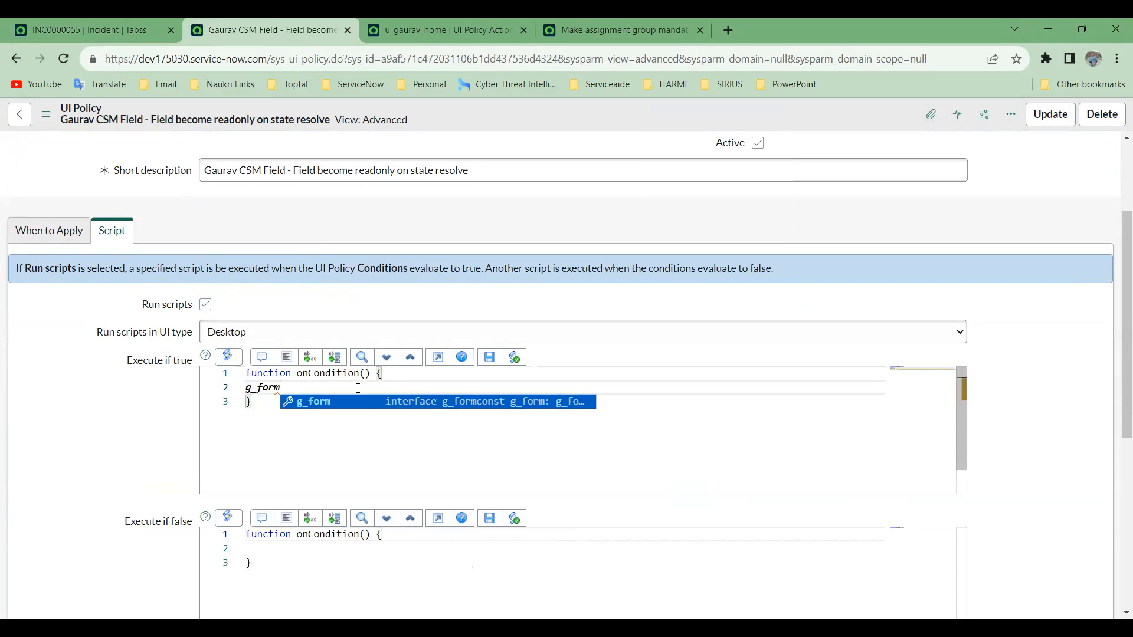
type(".")
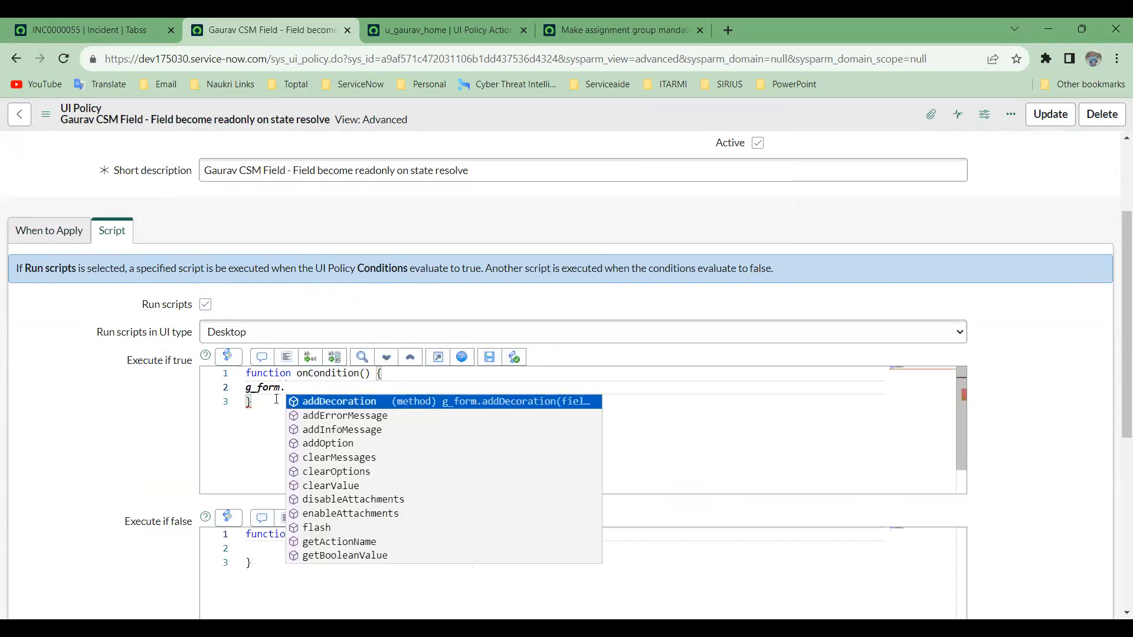
left_click_drag(286, 388, 235, 396)
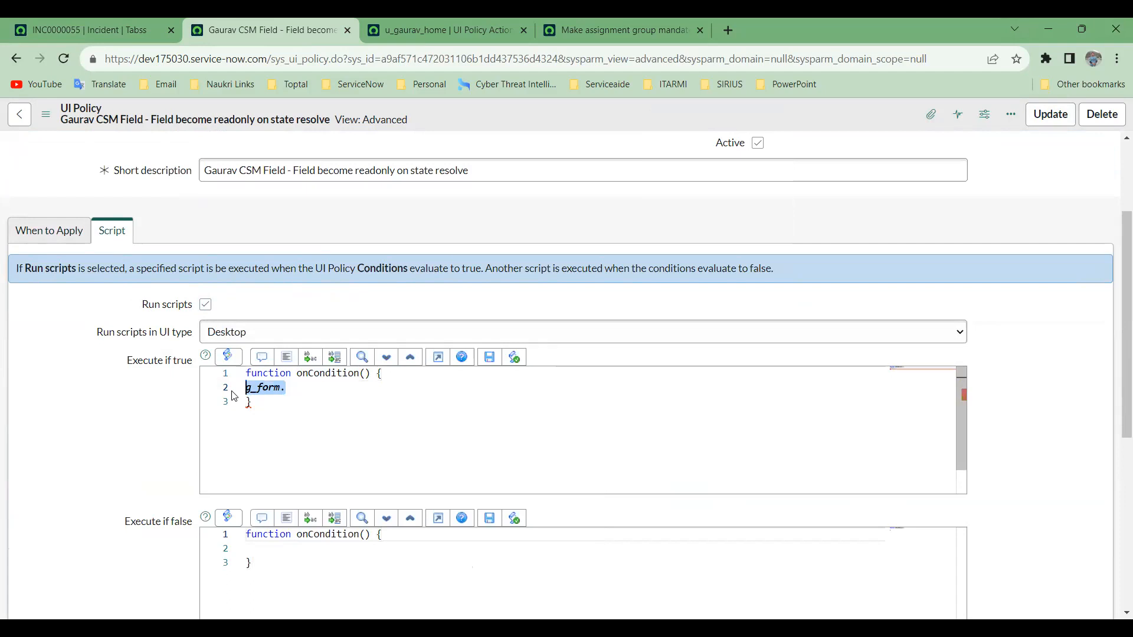
left_click(125, 33)
left_click(263, 23)
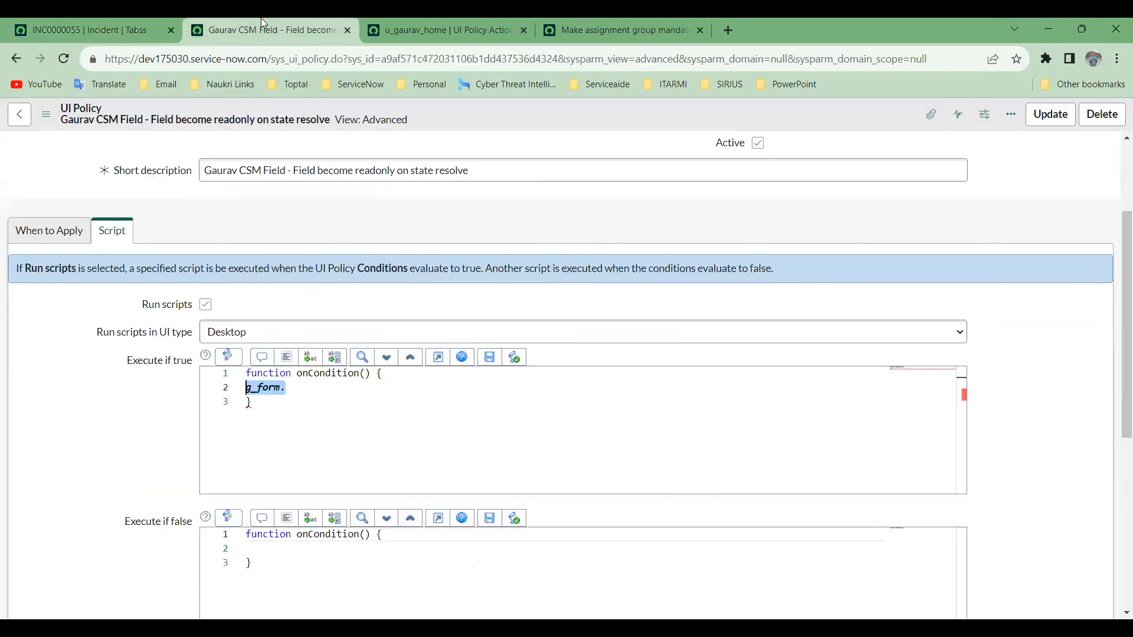
left_click(96, 25)
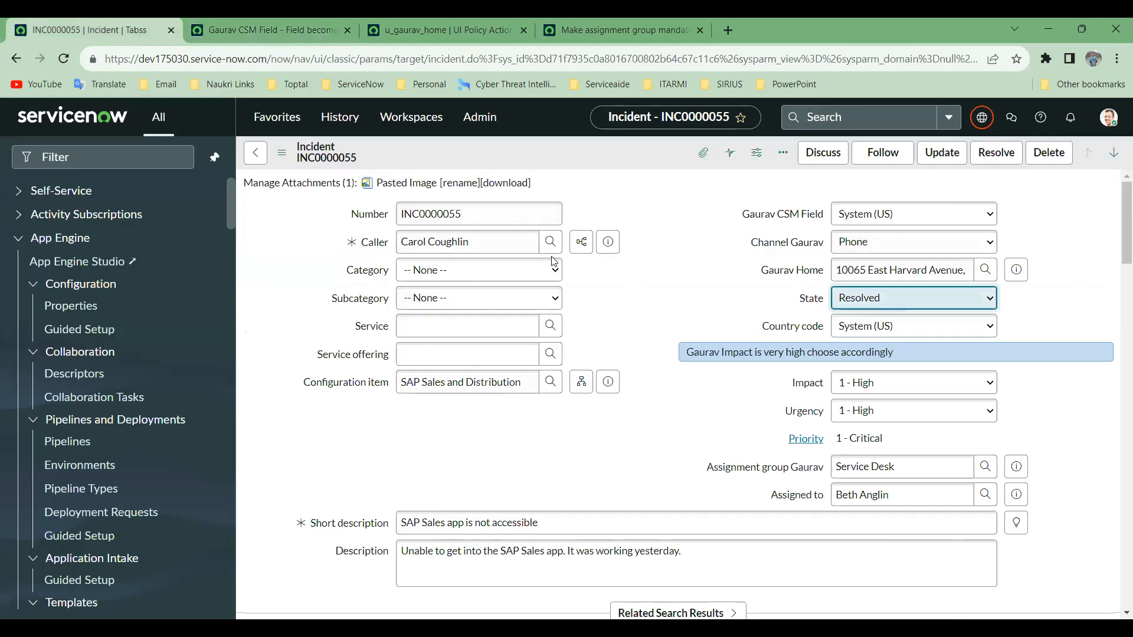
left_click(287, 33)
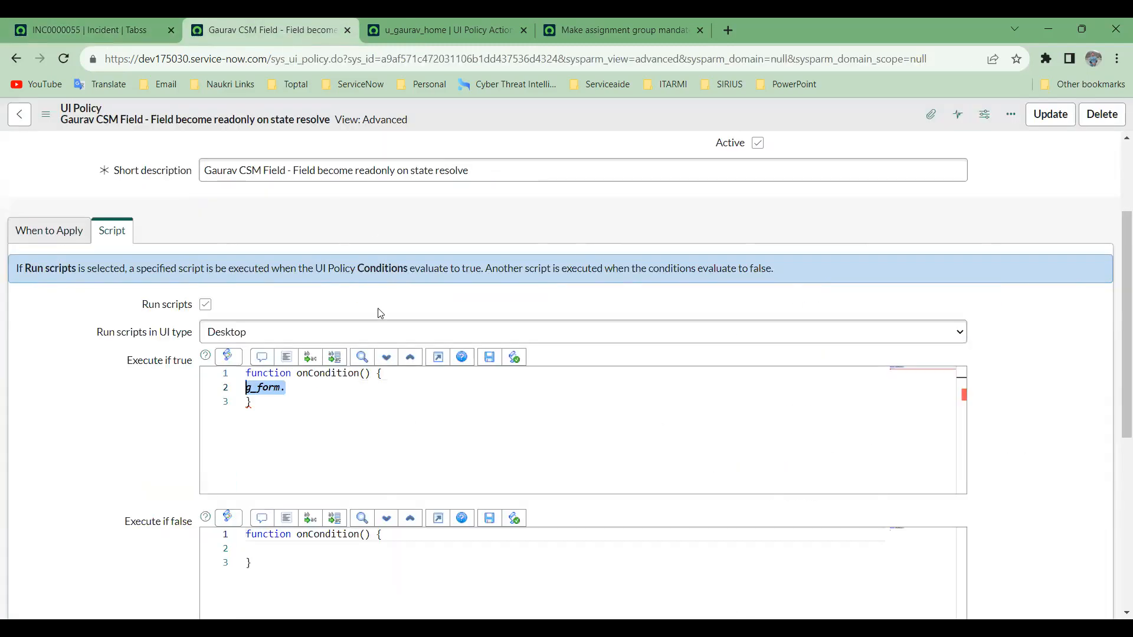
Extend the g_form call in the Execute if true script with the setDisplay method.
left_click(307, 394)
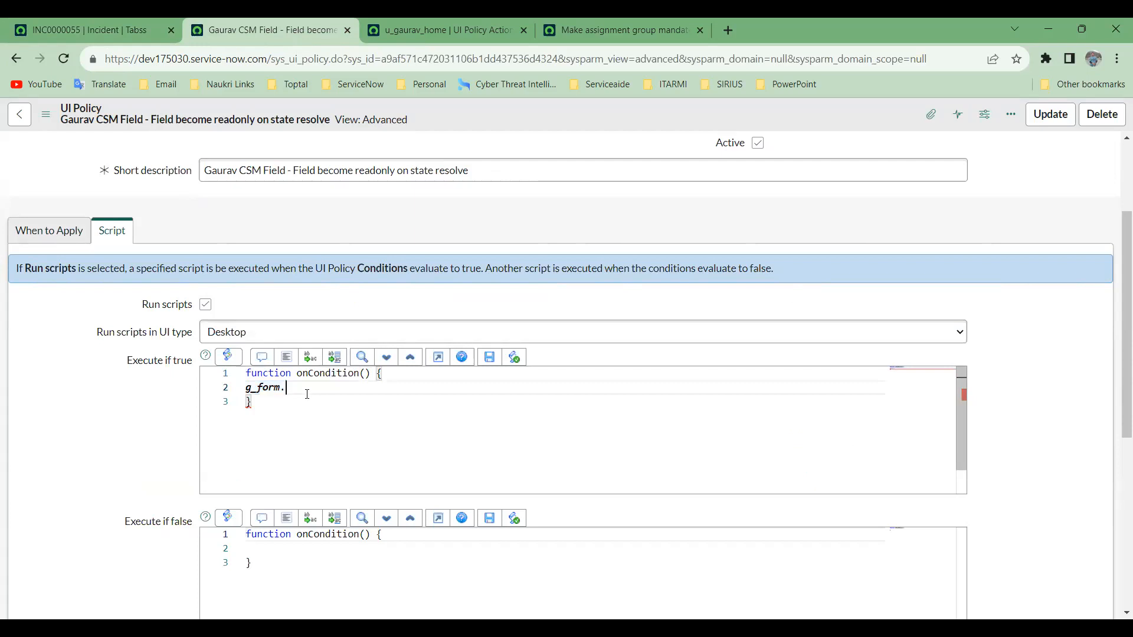
key("ctrl+space")
type("s")
key("Escape")
key("BackSpace")
key("ctrl+space")
type("set")
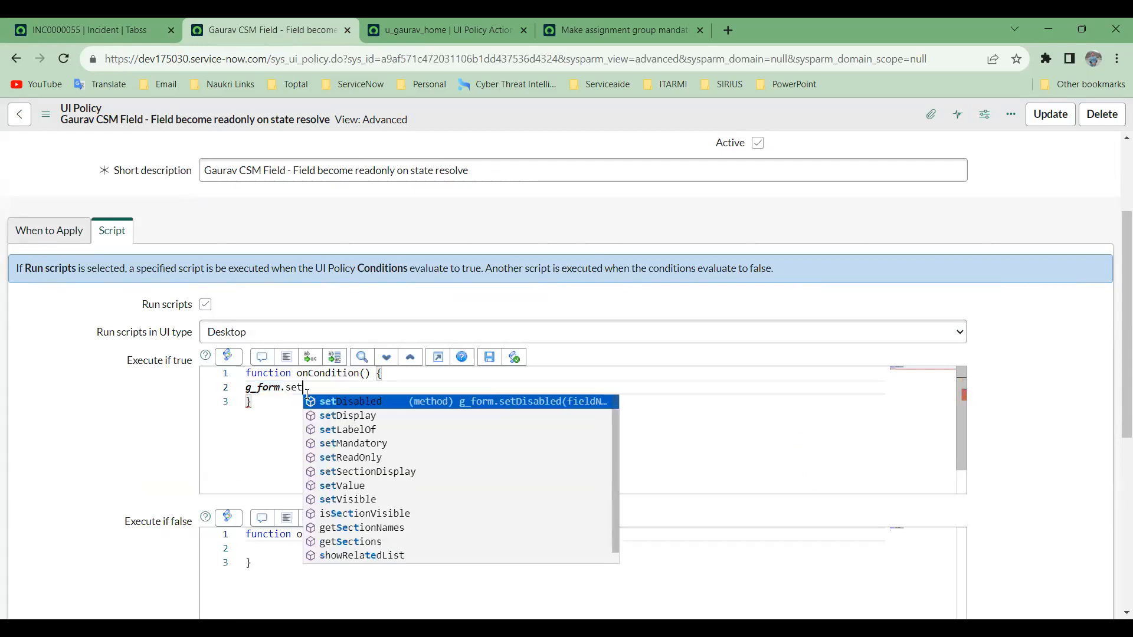
type("di")
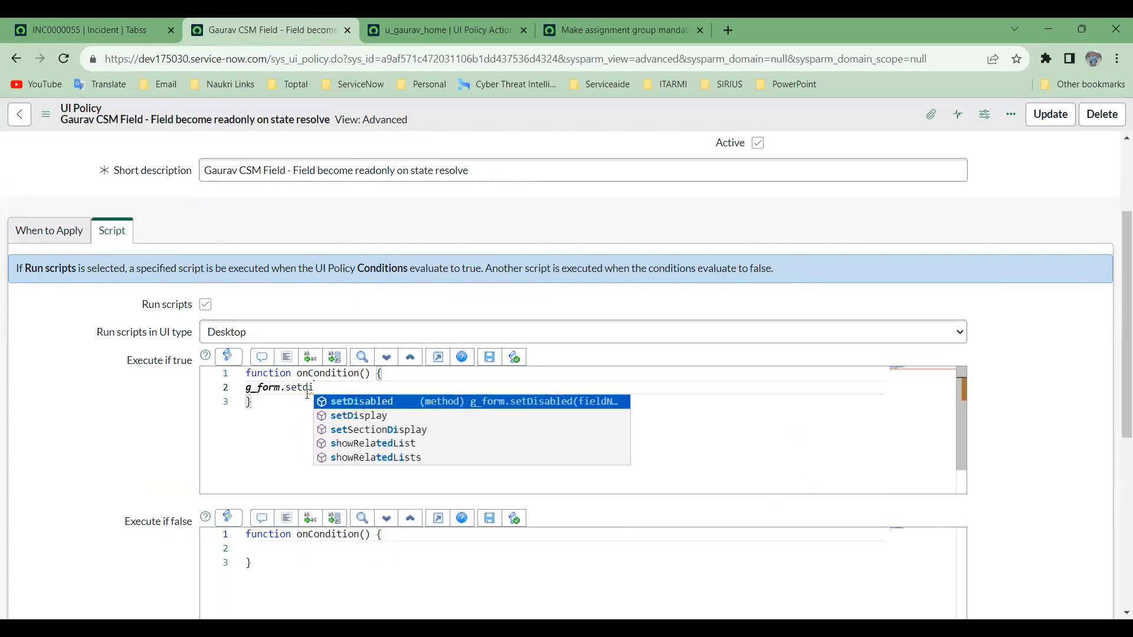
left_click(384, 416)
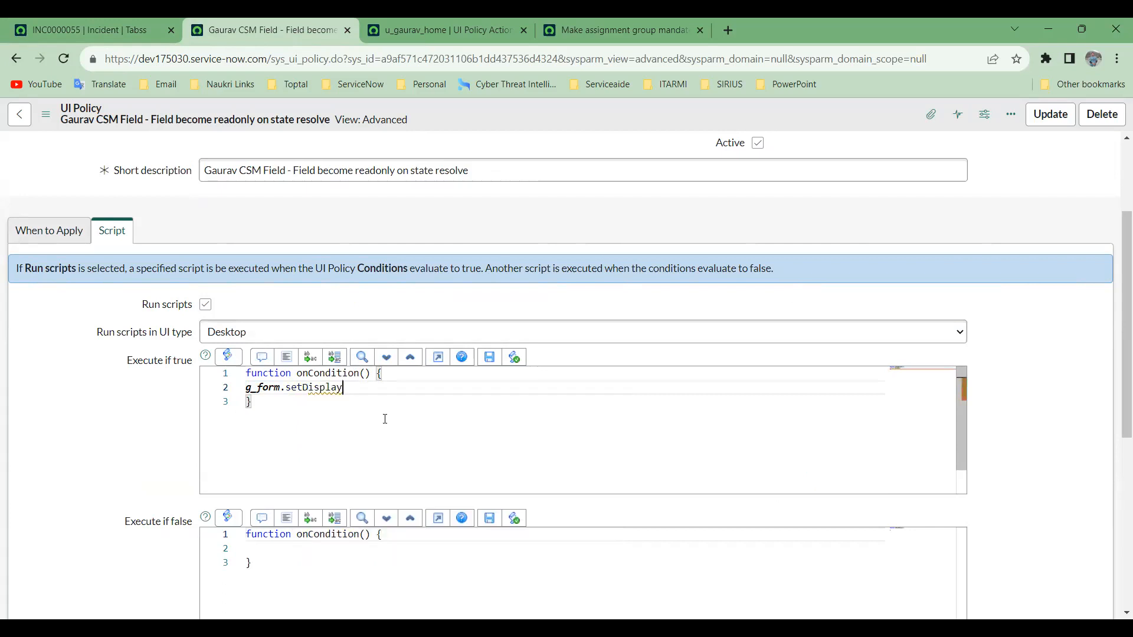
Replace the setDisplay call in the Execute if true script with an if statement testing value = xyz.
left_click_drag(347, 388, 241, 395)
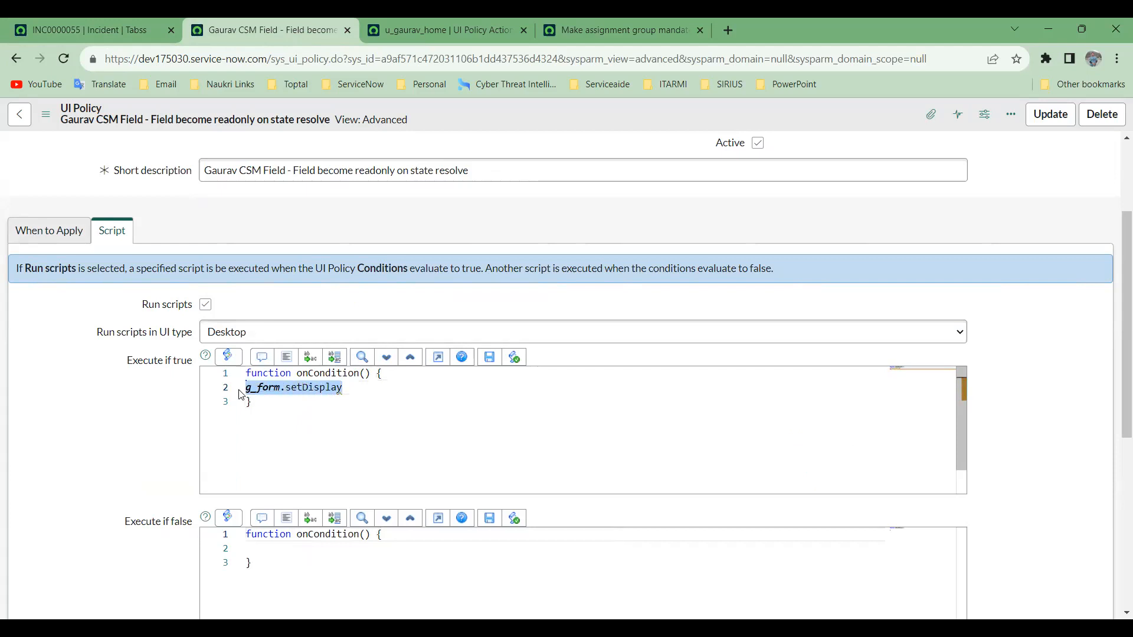
type("if")
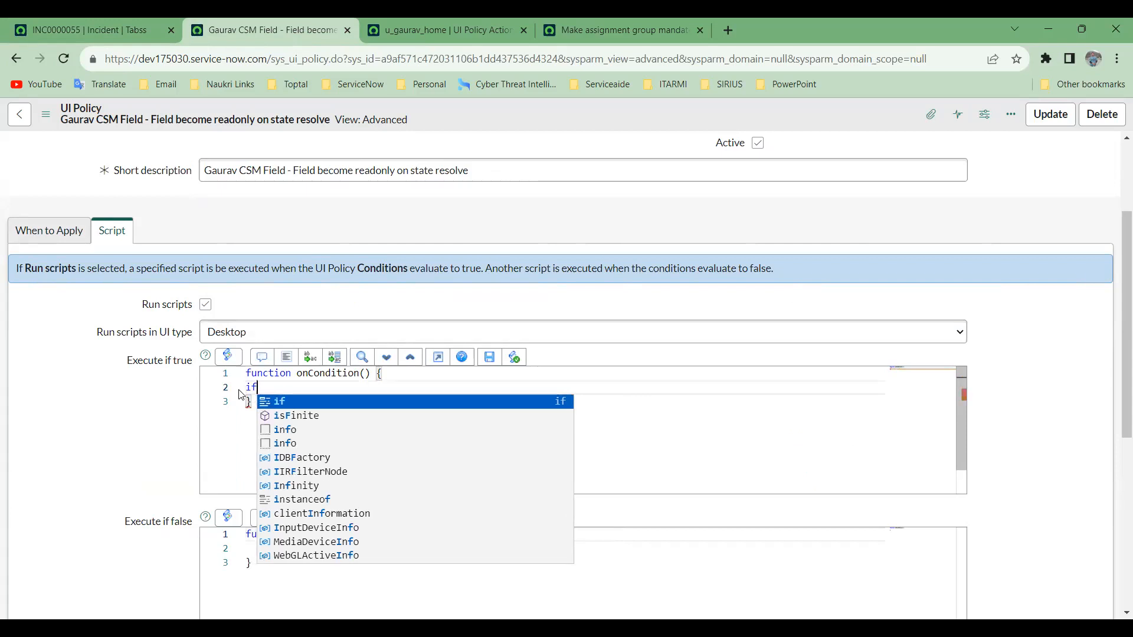
type("(")
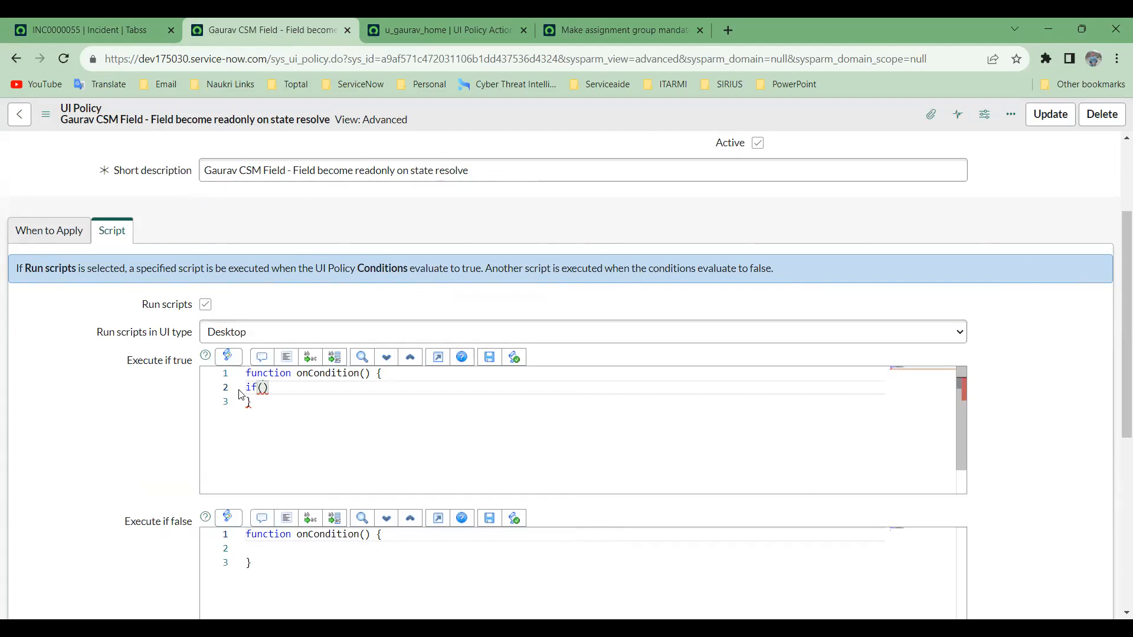
type("value")
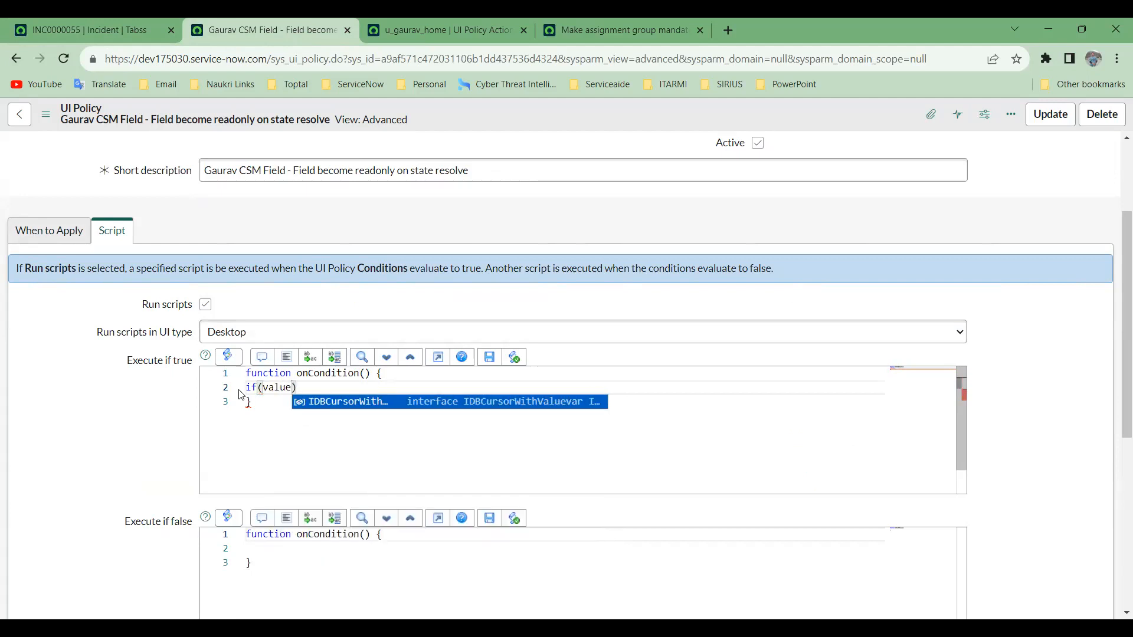
type(" = xyz")
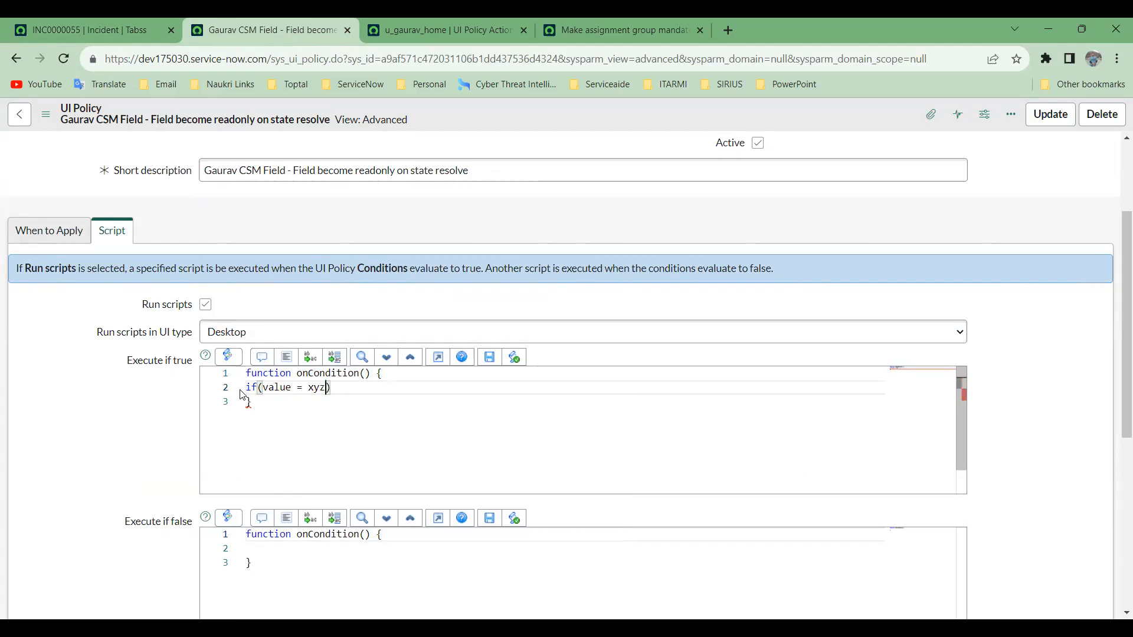
Add a braced body to the if statement containing answer = true;.
left_click(350, 386)
type("{")
key("Return")
key("Return")
type("alert")
key("BackSpace")
key("BackSpace")
key("BackSpace")
key("BackSpace")
type("sd")
key("BackSpace")
type("we")
key("BackSpace")
key("BackSpace")
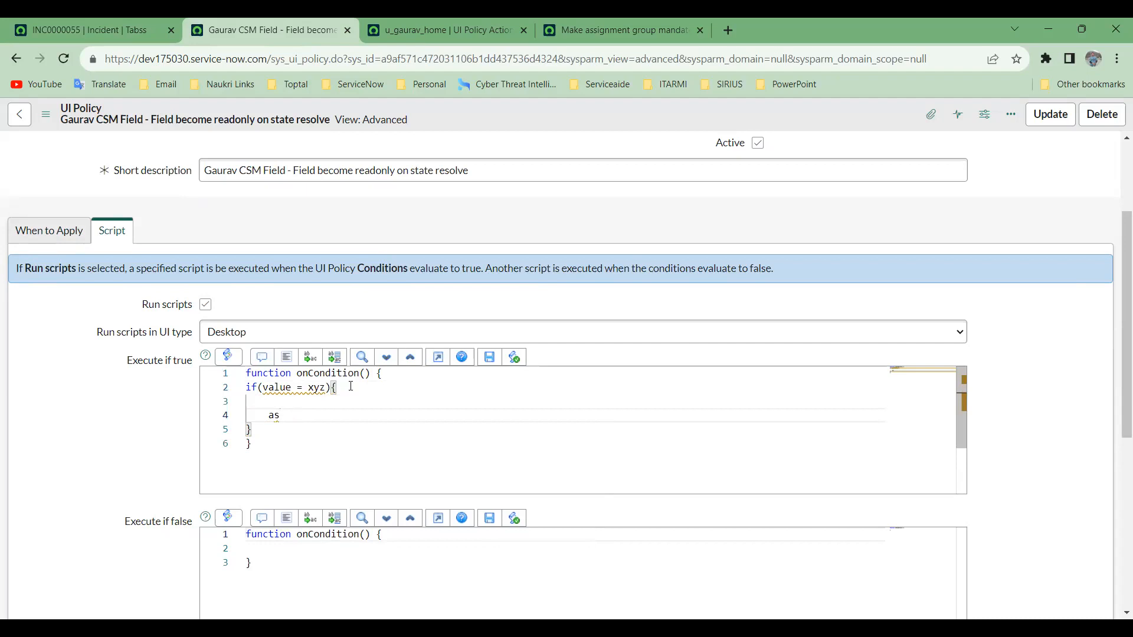
key("BackSpace")
type("nswer")
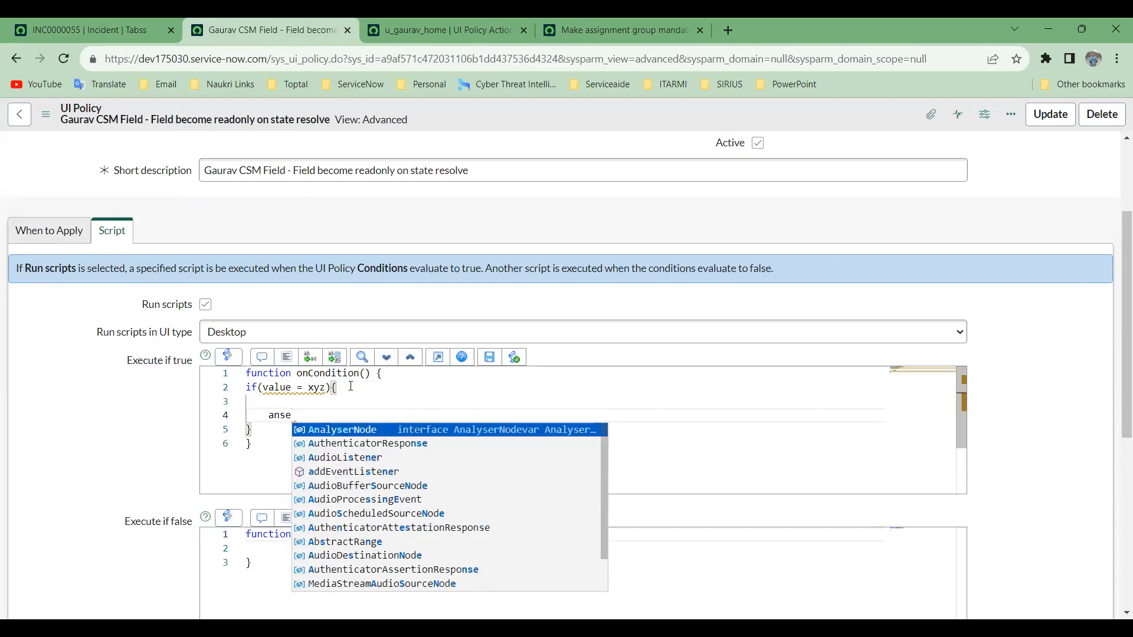
type(" = ")
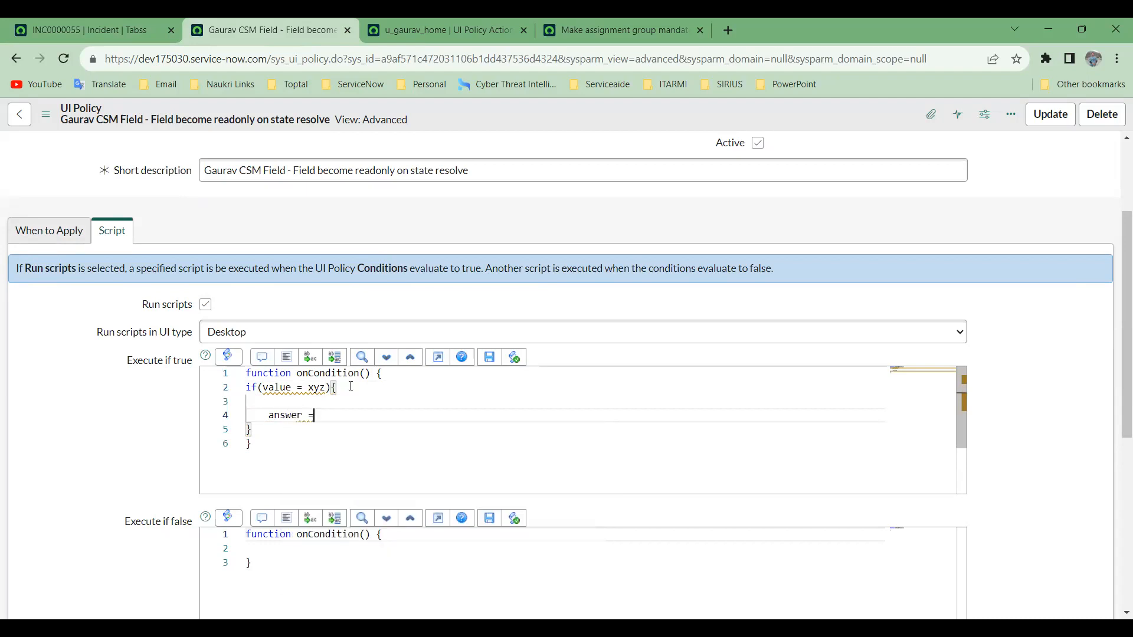
type("true")
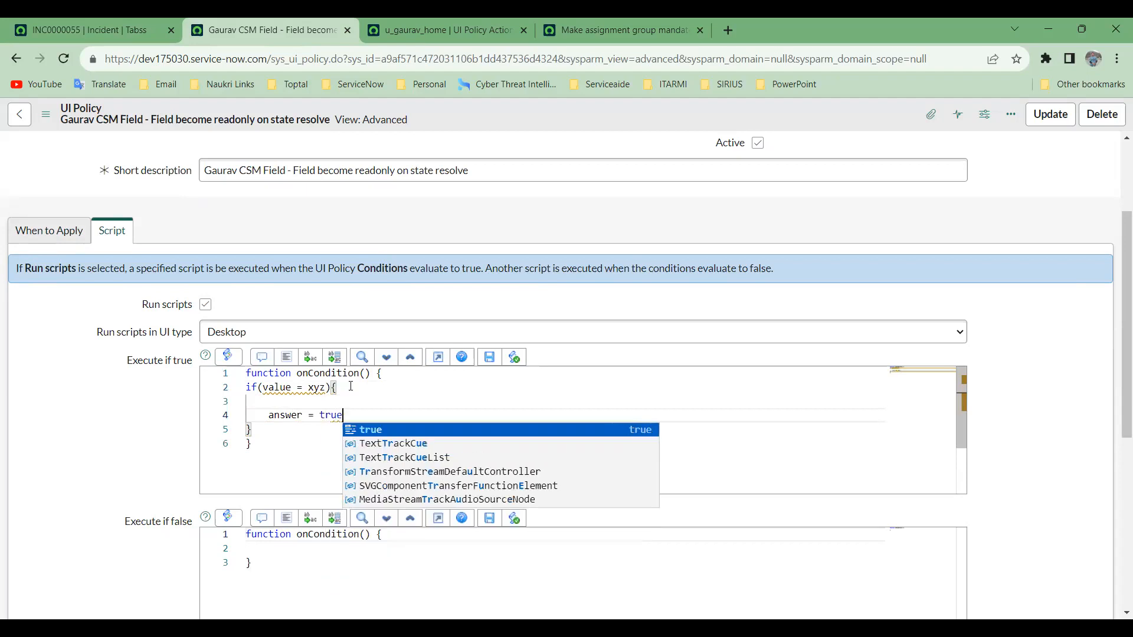
type(";")
key("BackSpace")
type(";")
Remove the State and Subcategory filter conditions from the UI policy.
left_click(60, 240)
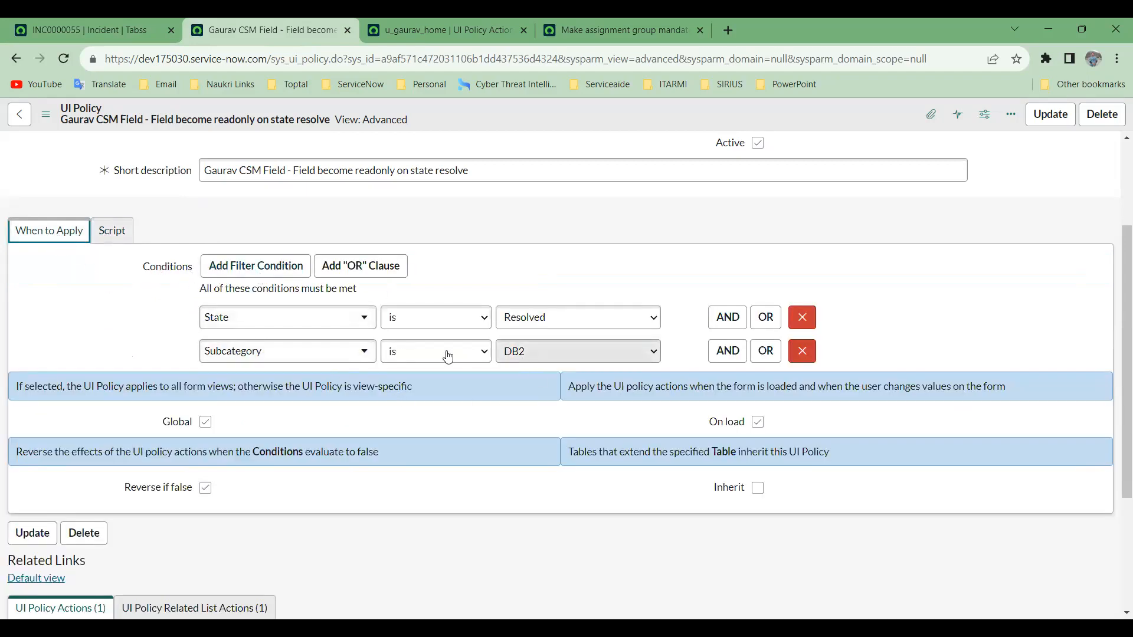
left_click(811, 326)
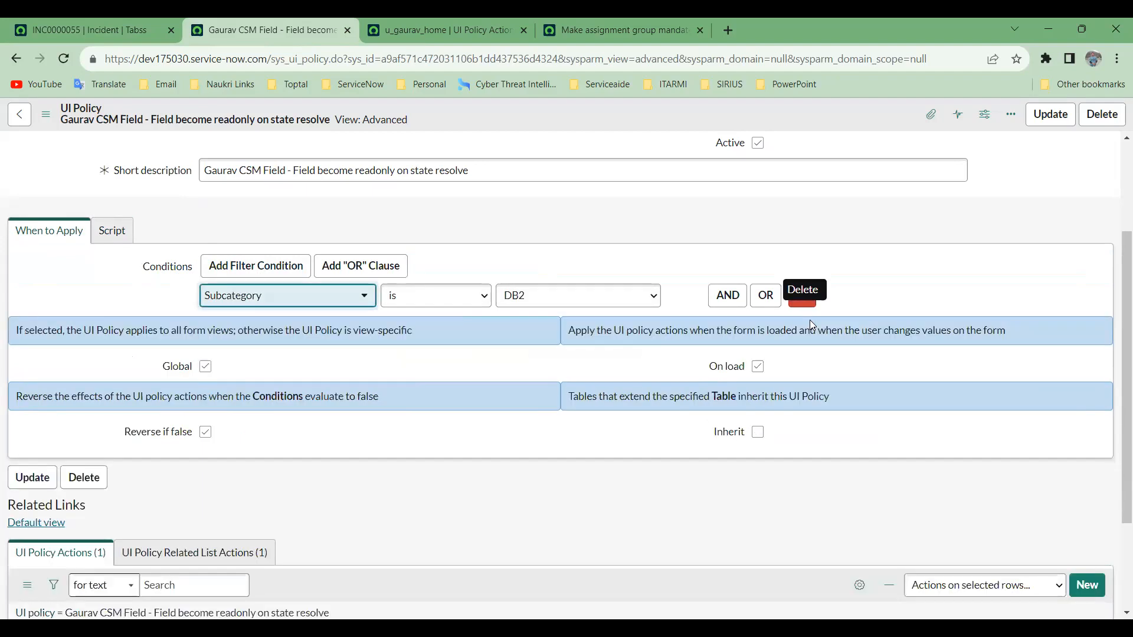
left_click(805, 297)
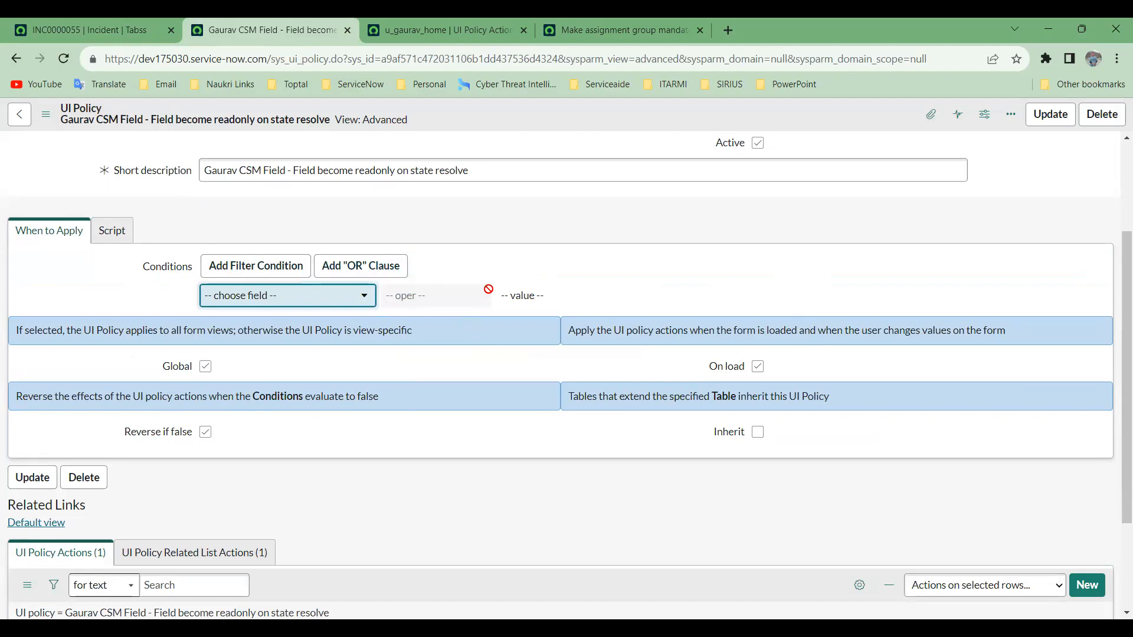
Insert g_form.getValue('state'); above the if statement in the Execute if true script.
left_click(114, 230)
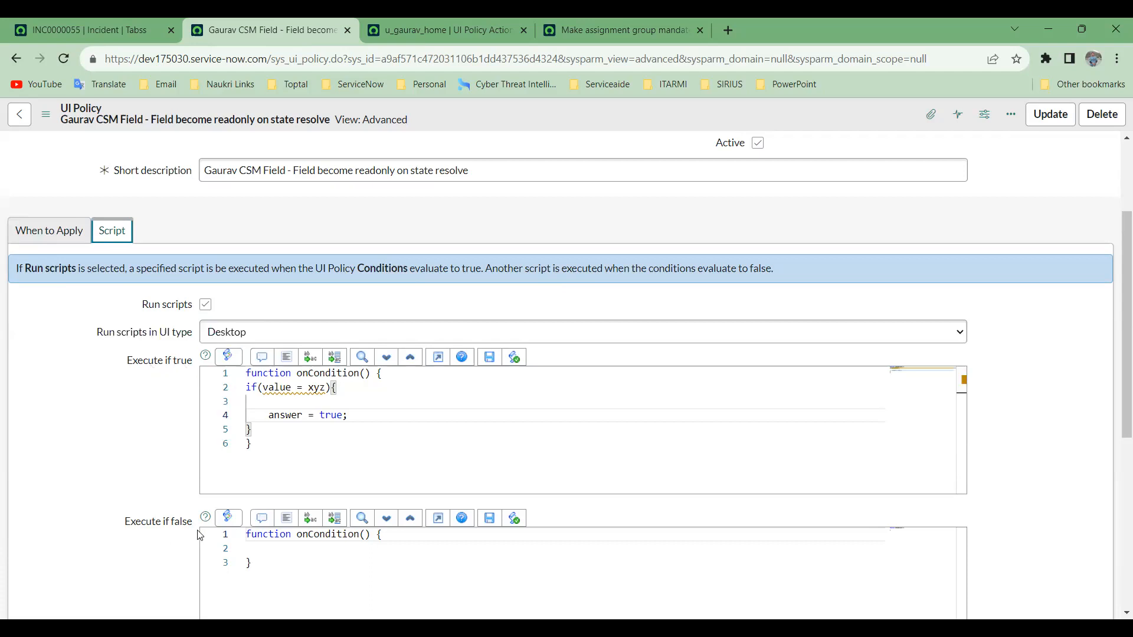
left_click(279, 404)
left_click(415, 373)
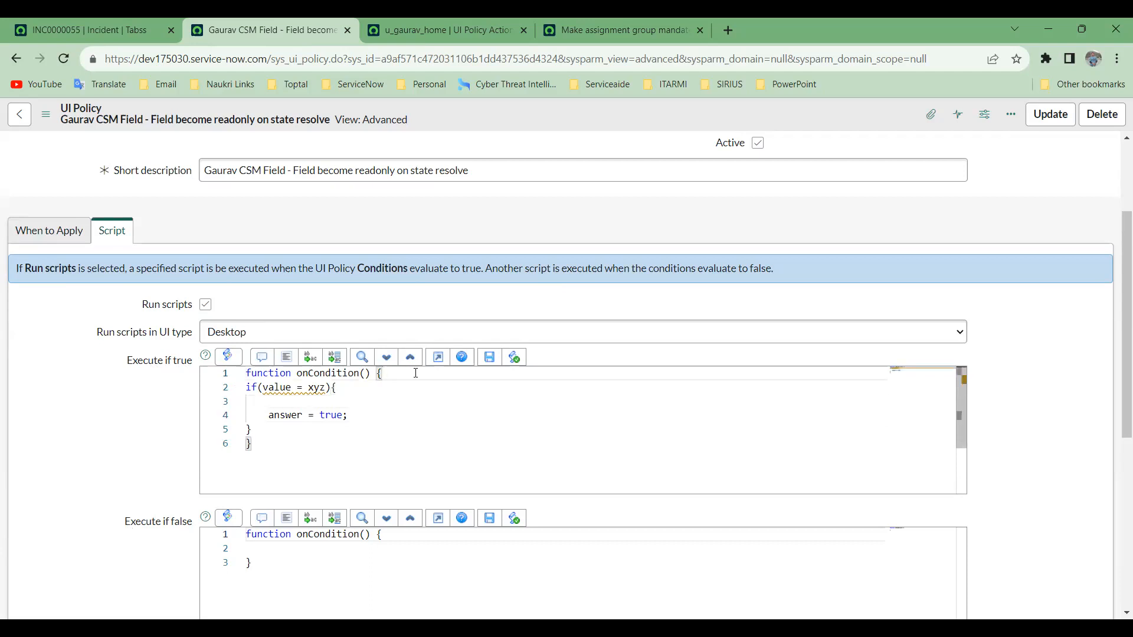
key("Return")
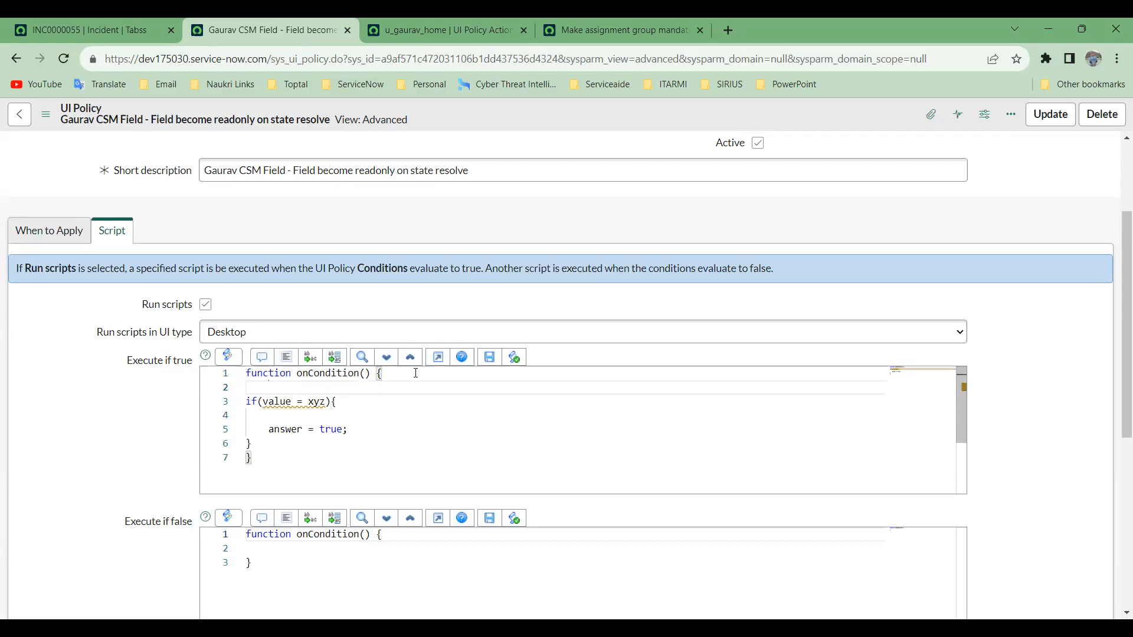
type("g_fprm")
key("BackSpace")
key("BackSpace")
key("BackSpace")
key("BackSpace")
type("fomr")
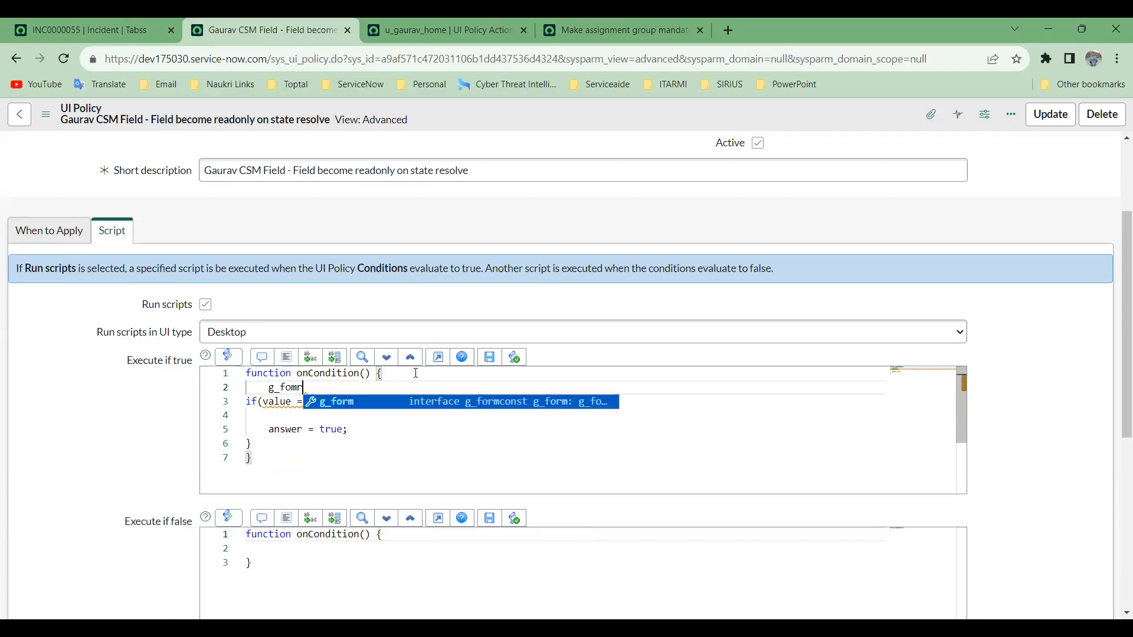
key("BackSpace")
key("BackSpace")
type("rm.")
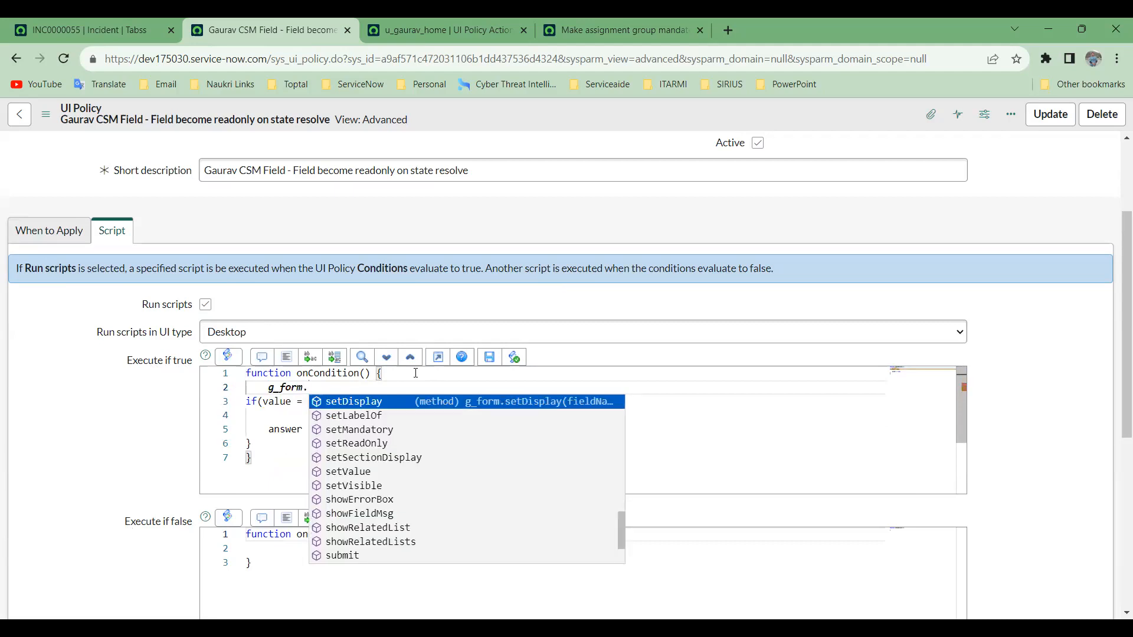
type("getValue")
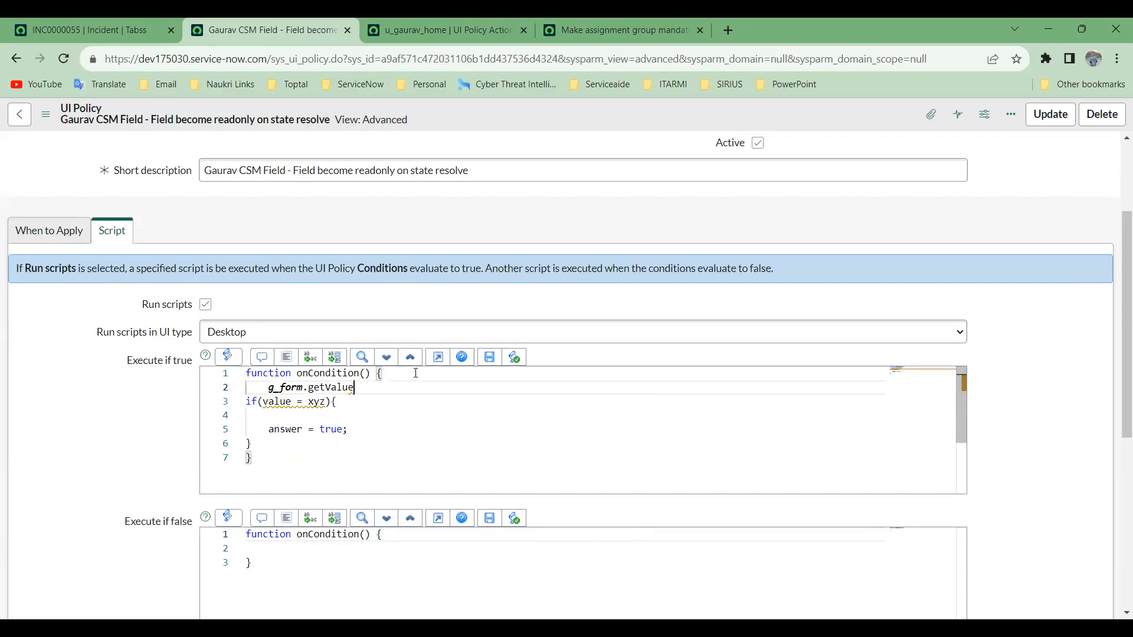
type("(")
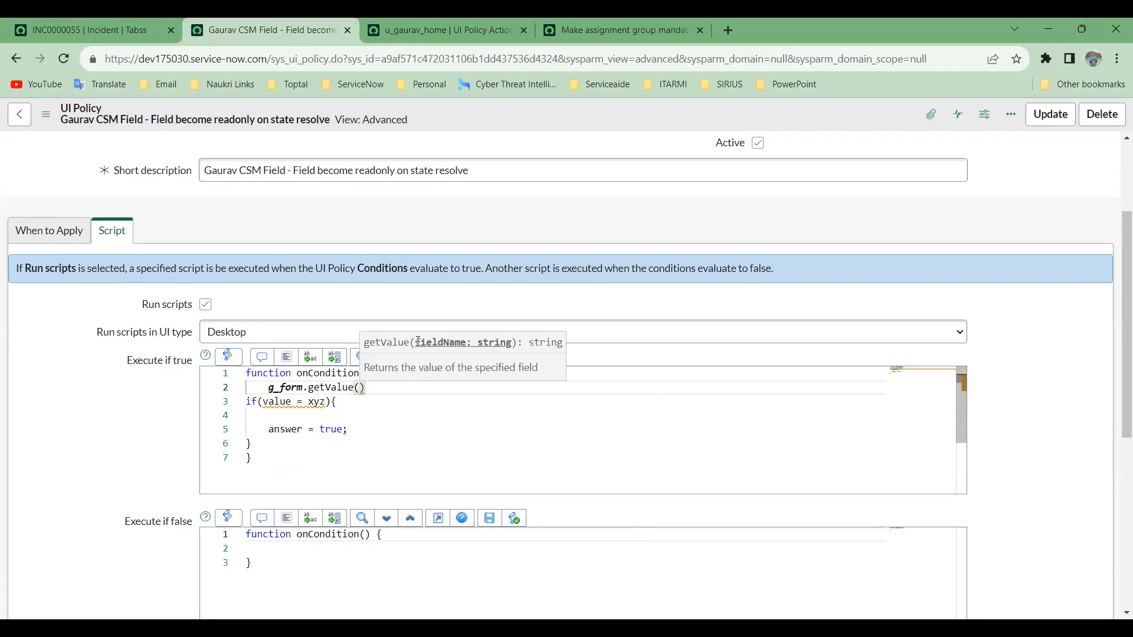
type("'")
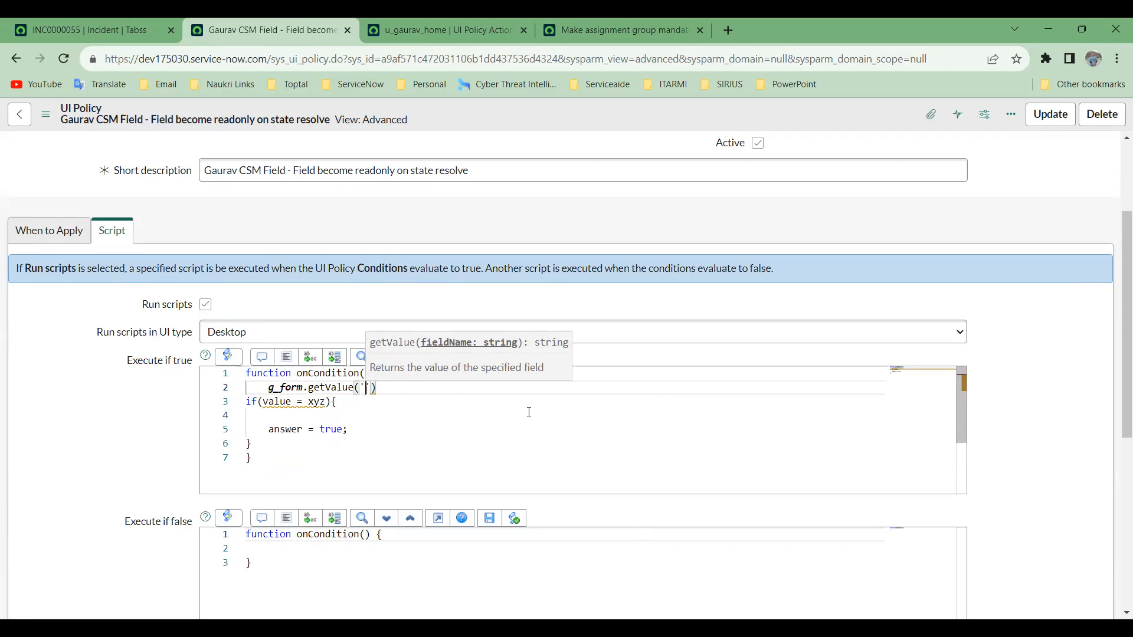
type("state")
key("Right")
key("Right")
type(";")
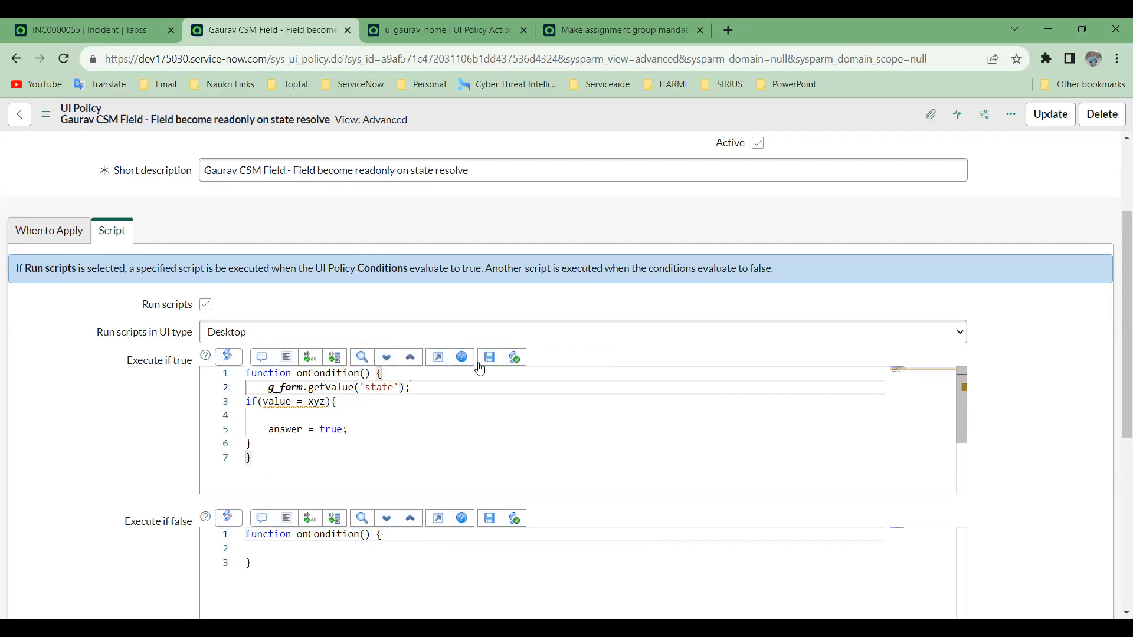
Assign the getValue result to a variable named Grai and leave a blank line below it.
type("var     ")
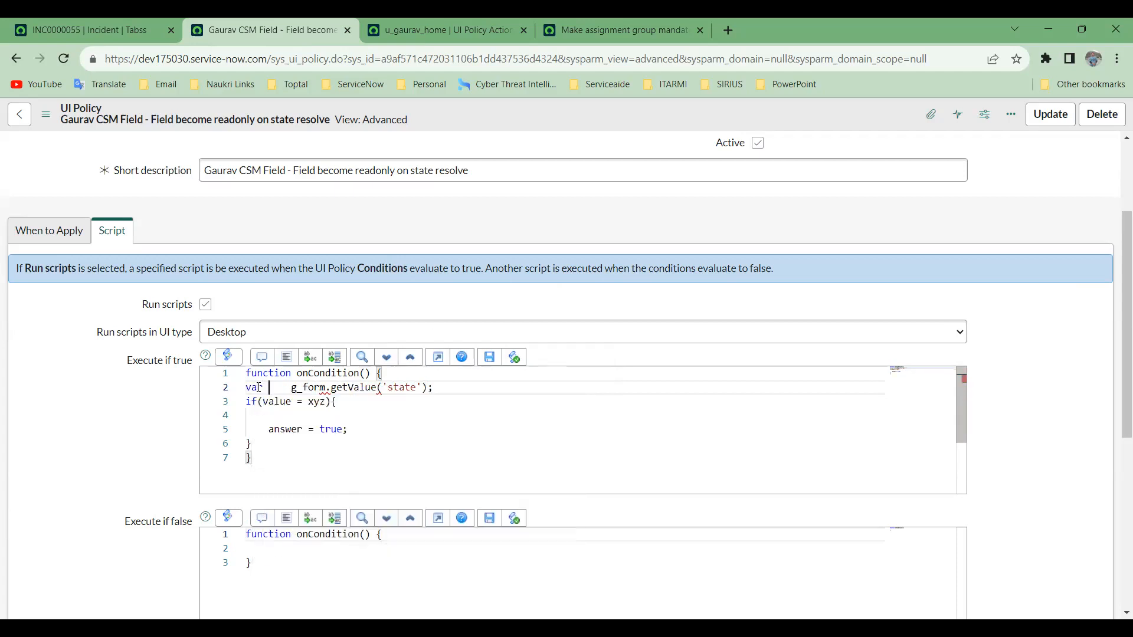
type("Grai=")
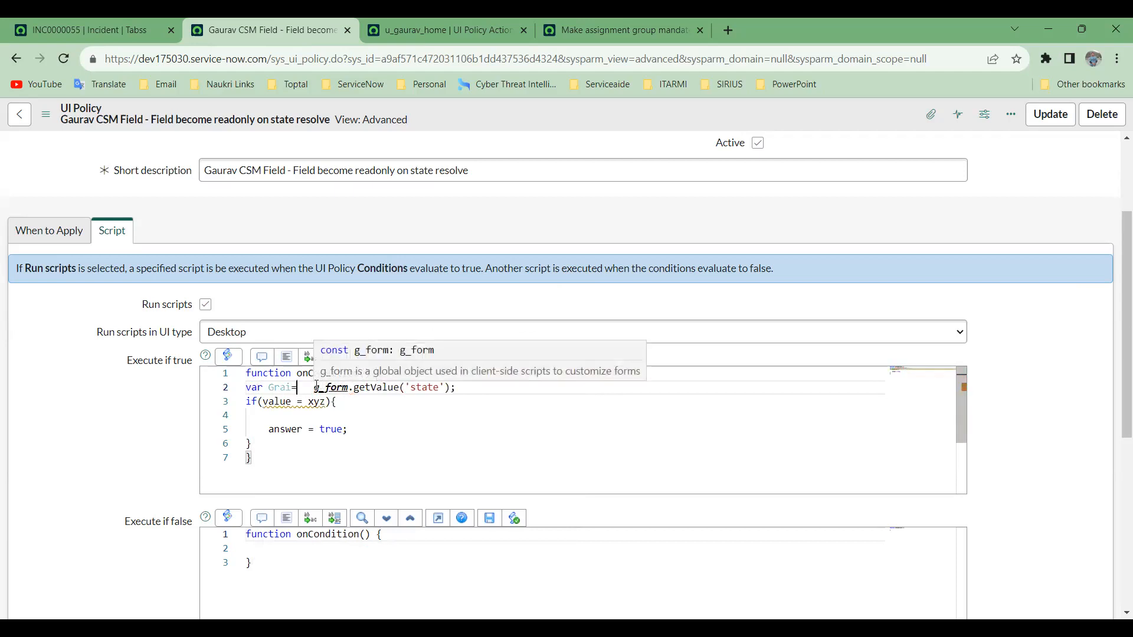
key("BackSpace")
key("BackSpace")
key("BackSpace")
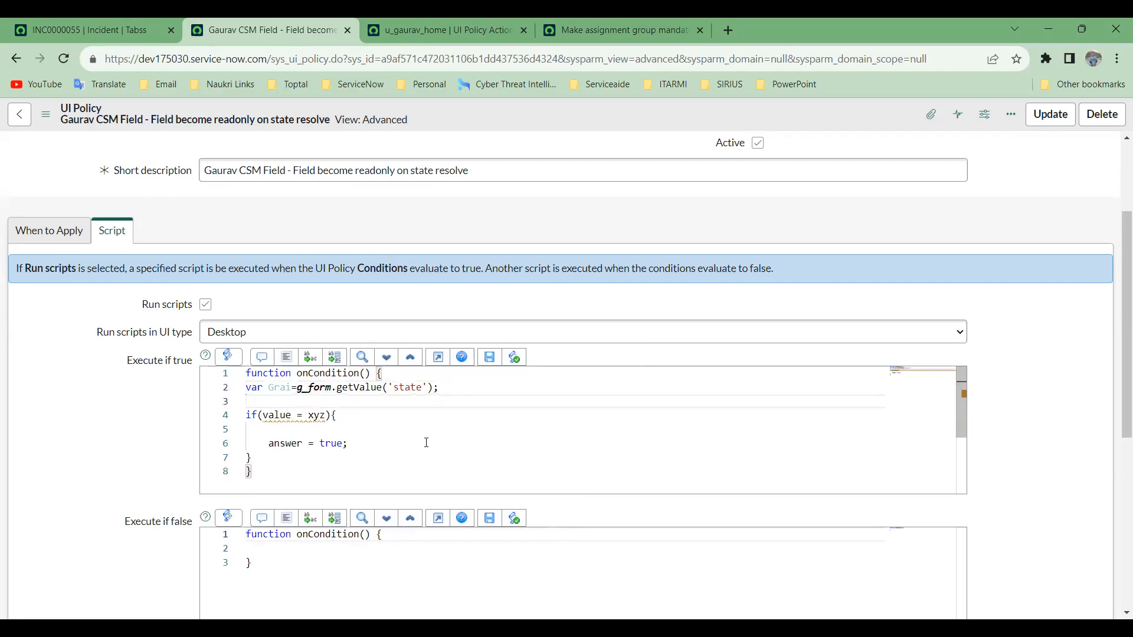
Change the if condition in the Execute if true script to Grai == xyz.
left_click(288, 416)
double_click(279, 413)
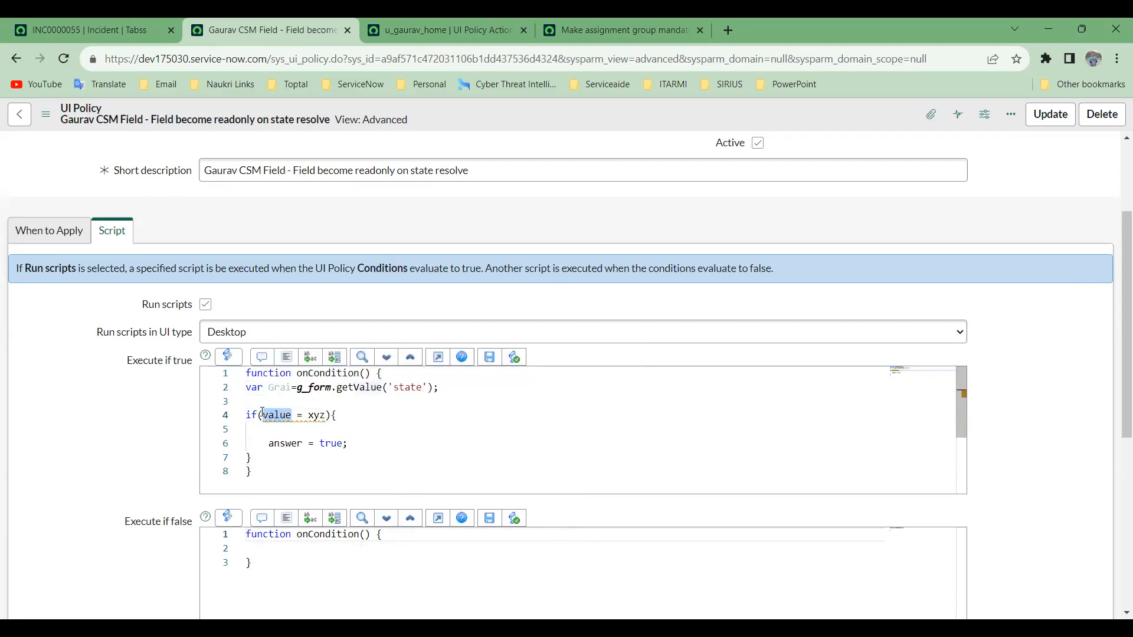
type("Grai")
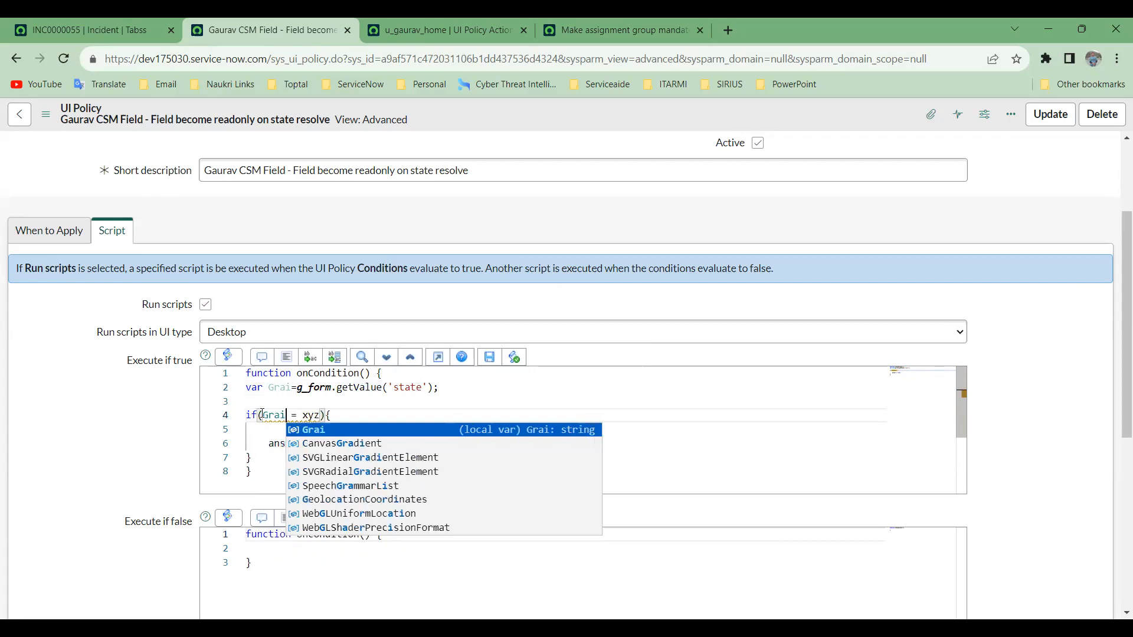
type(" =")
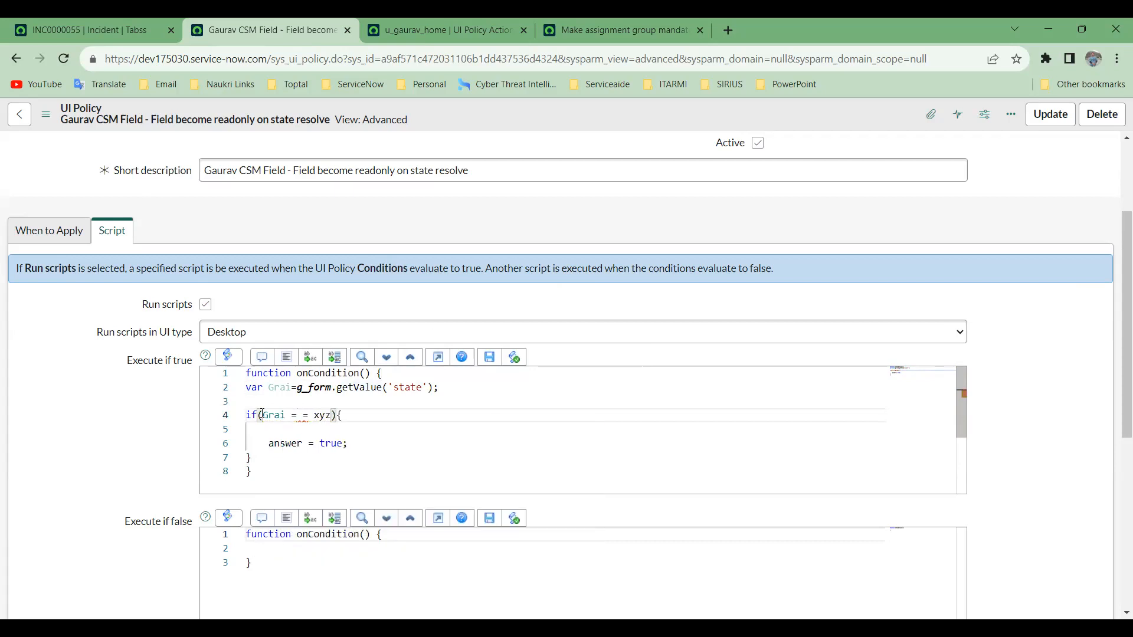
key("BackSpace")
key("BackSpace")
mouse_move(297, 417)
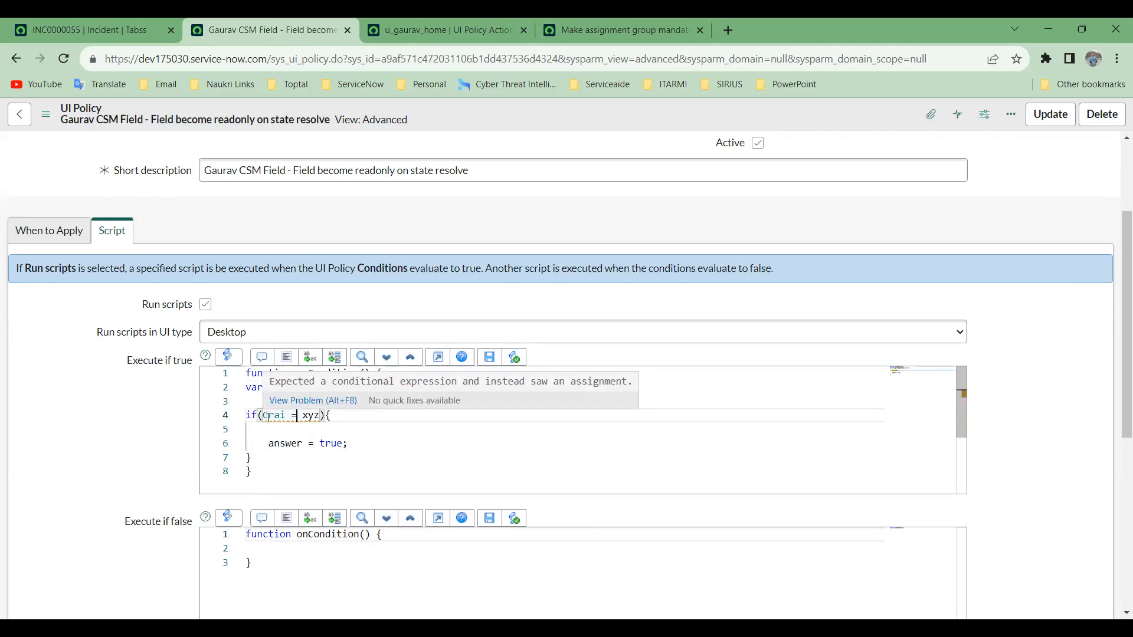
type("=")
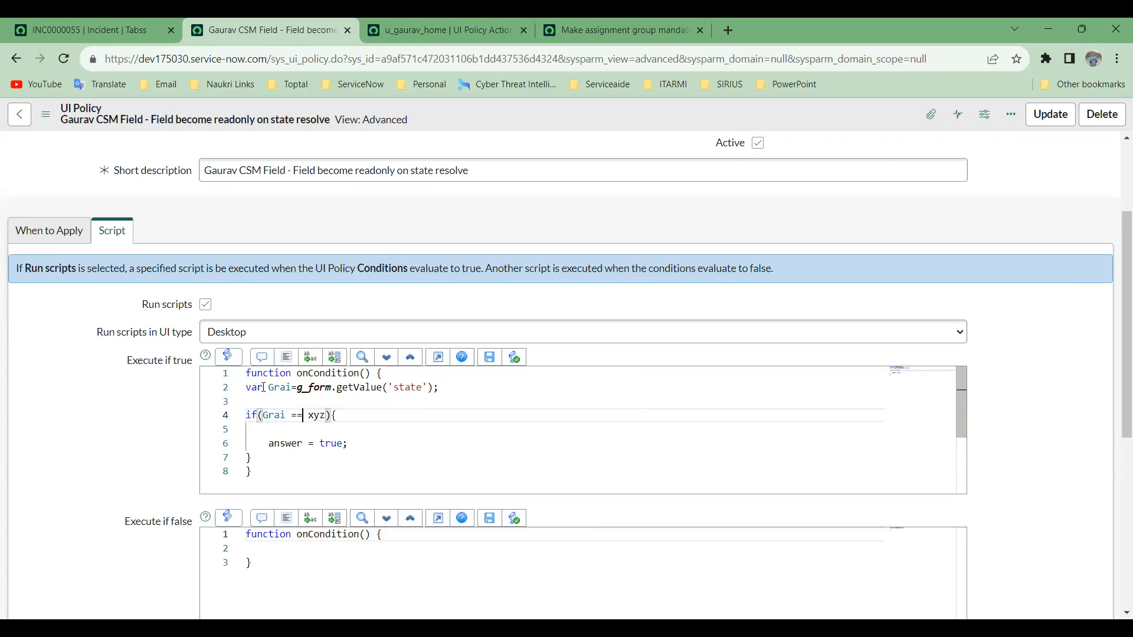
left_click(289, 415)
key("BackSpace")
Review the Execute if true and Execute if false scripts against the UI policy's apply conditions.
left_click_drag(320, 415, 314, 416)
left_click(366, 420)
left_click_drag(273, 445, 362, 458)
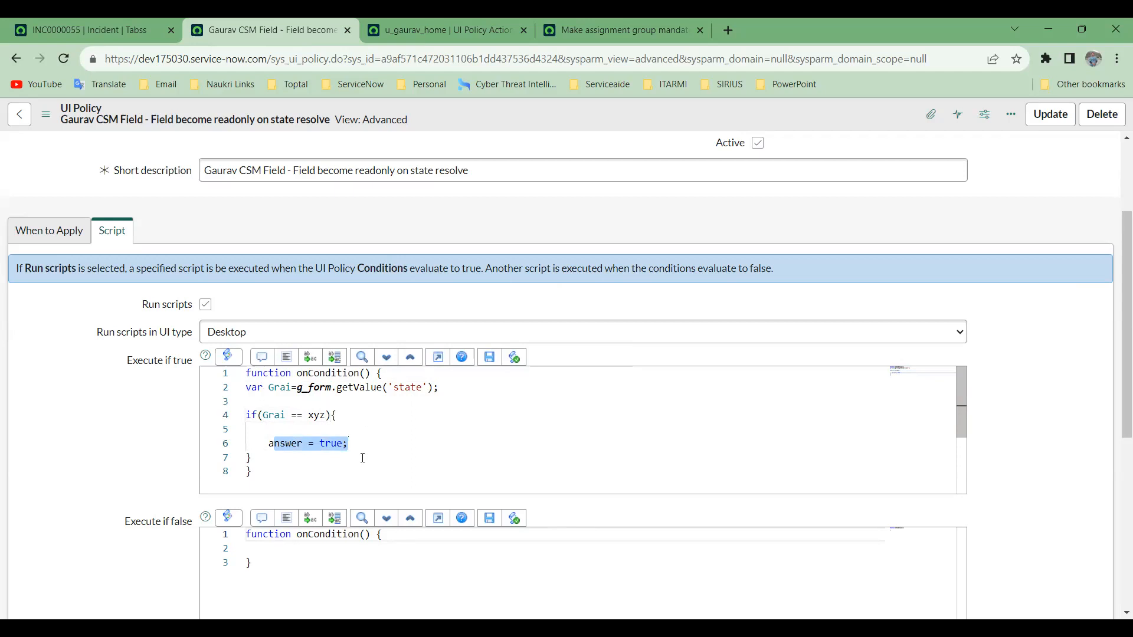
left_click(55, 231)
left_click(112, 231)
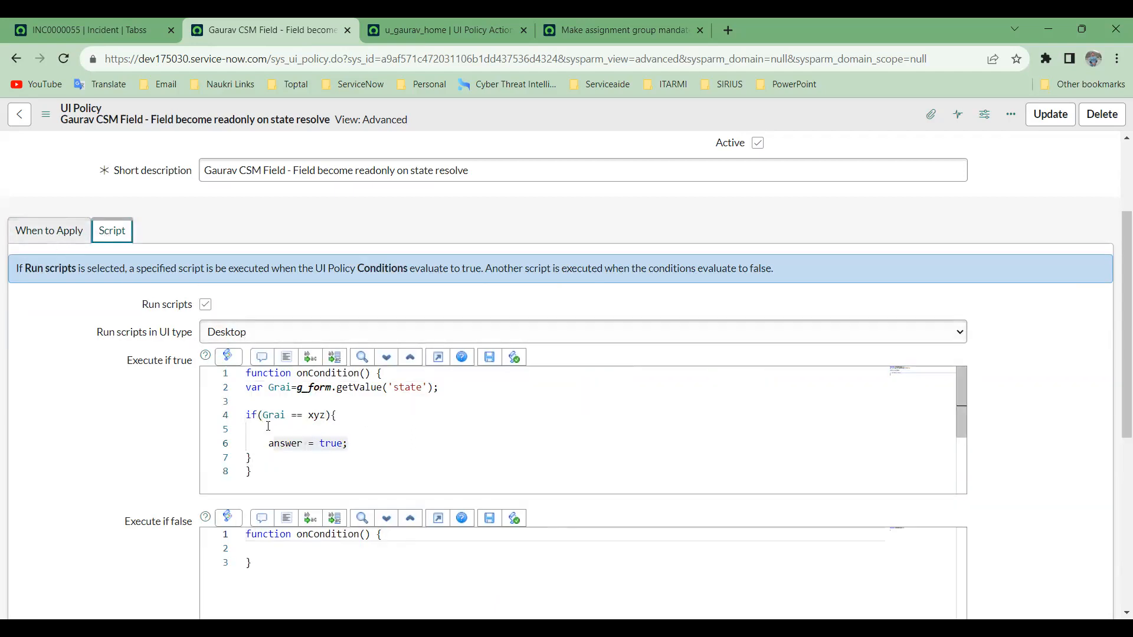
left_click(228, 335)
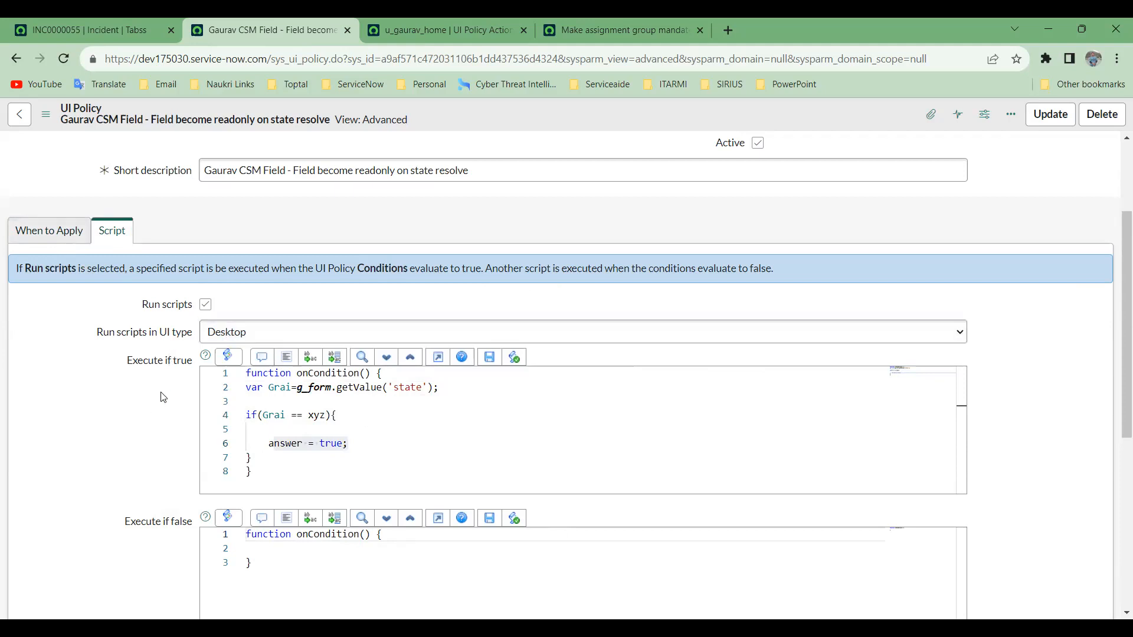
scroll(160, 400, "down", 2)
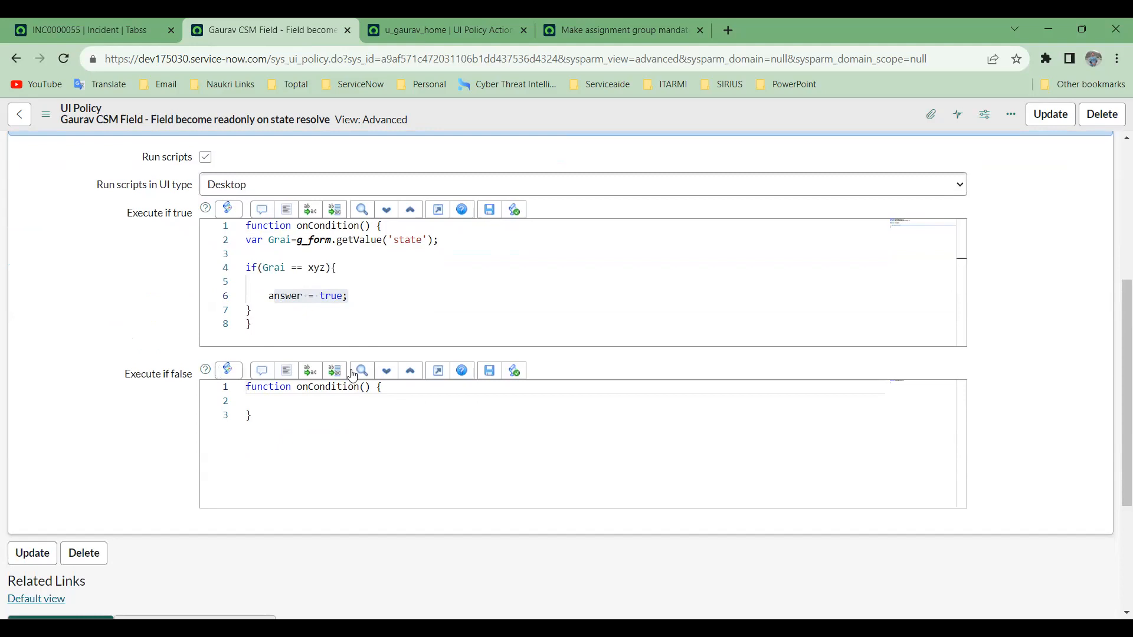
scroll(161, 369, "up", 3)
left_click(79, 227)
scroll(118, 422, "down", 2)
scroll(132, 312, "up", 2)
left_click(112, 237)
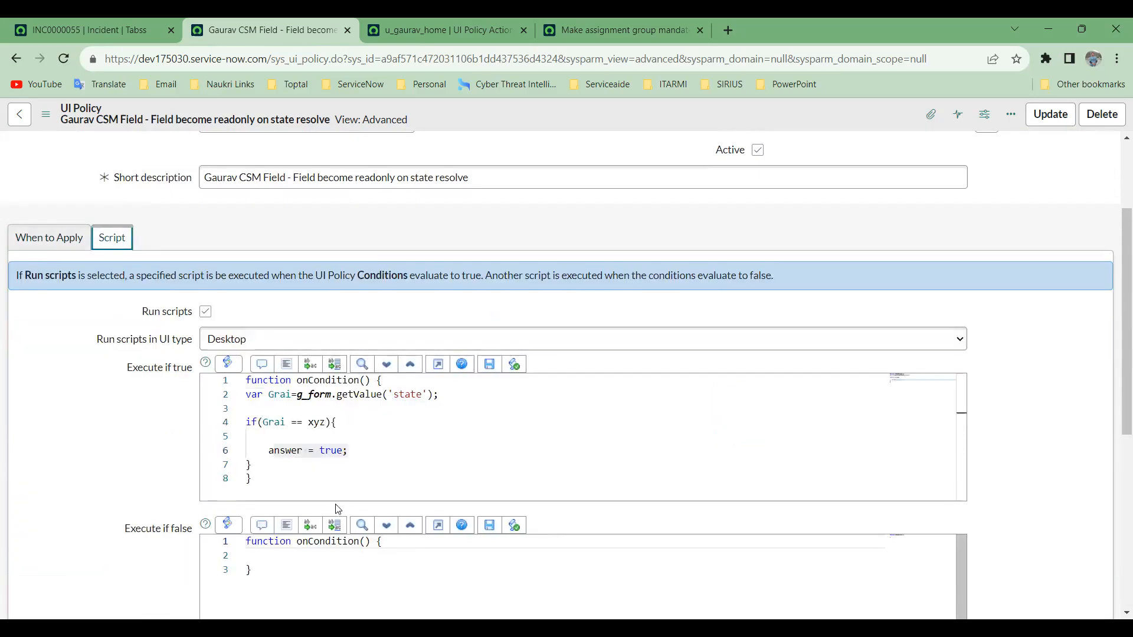
left_click(66, 248)
left_click(113, 239)
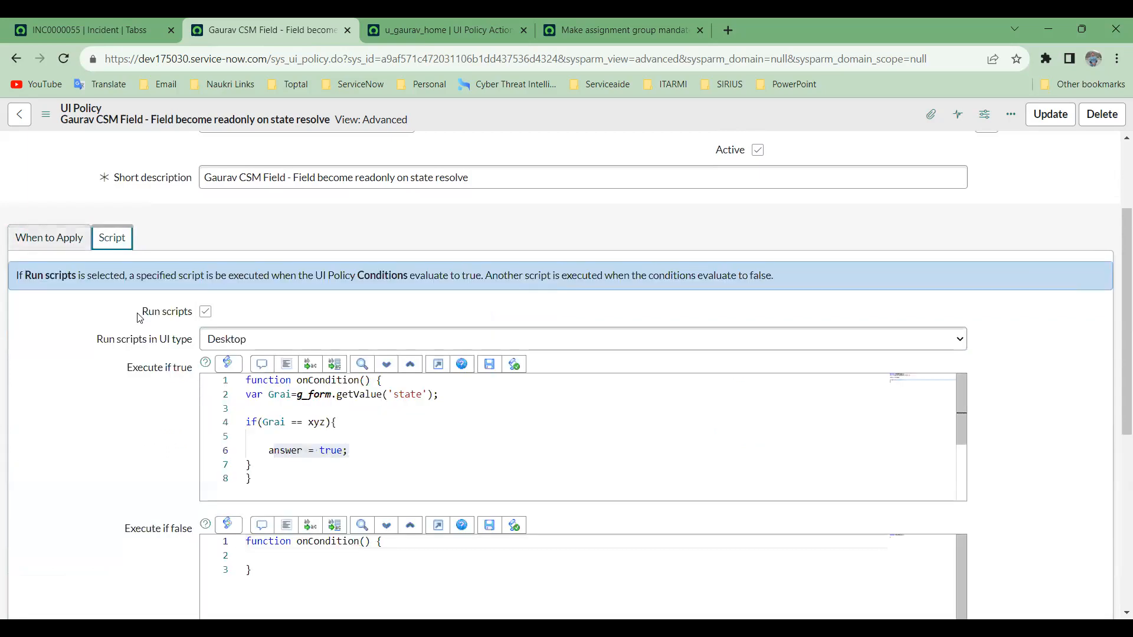
Turn off Run scripts and review the policy's When to Apply conditions and its UI policy actions.
left_click(208, 312)
left_click(206, 312)
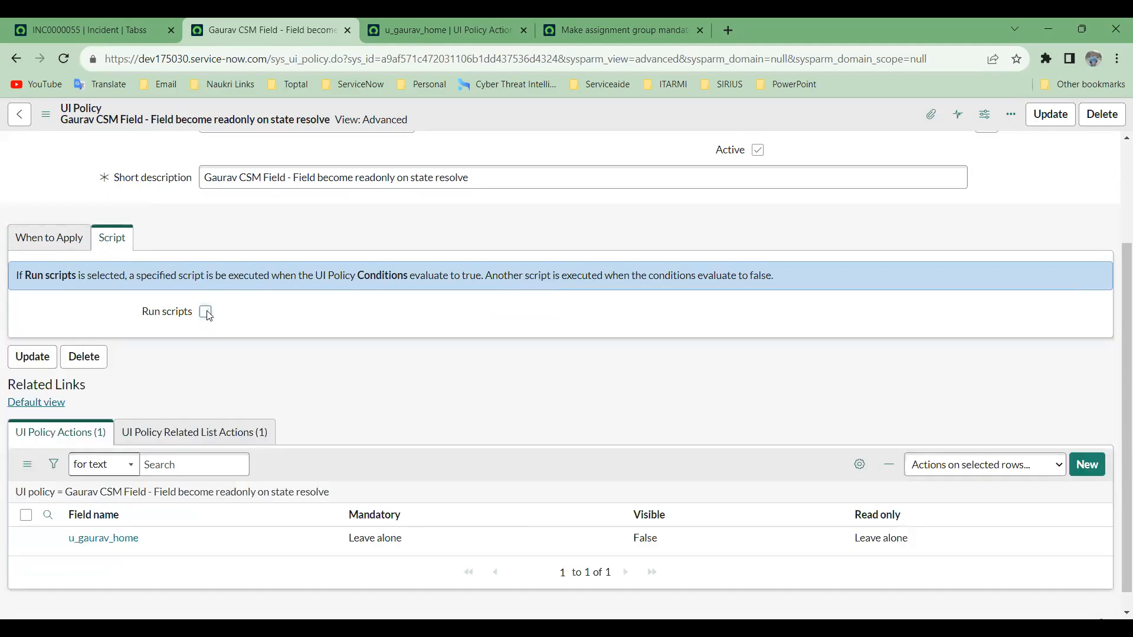
left_click(65, 242)
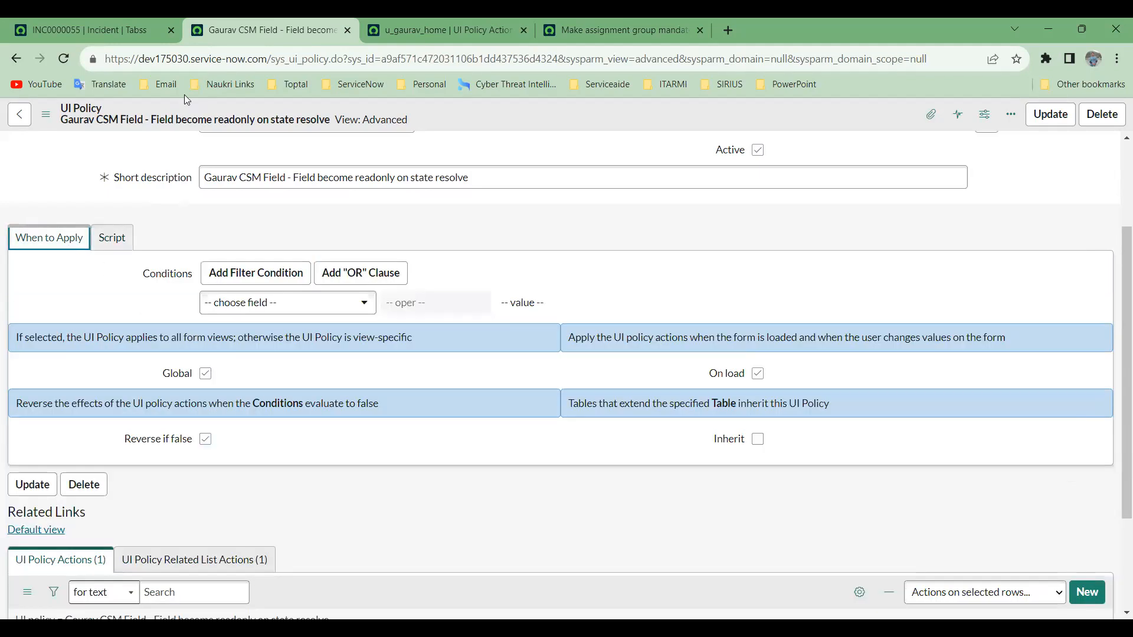
left_click(87, 28)
left_click(236, 29)
left_click(110, 238)
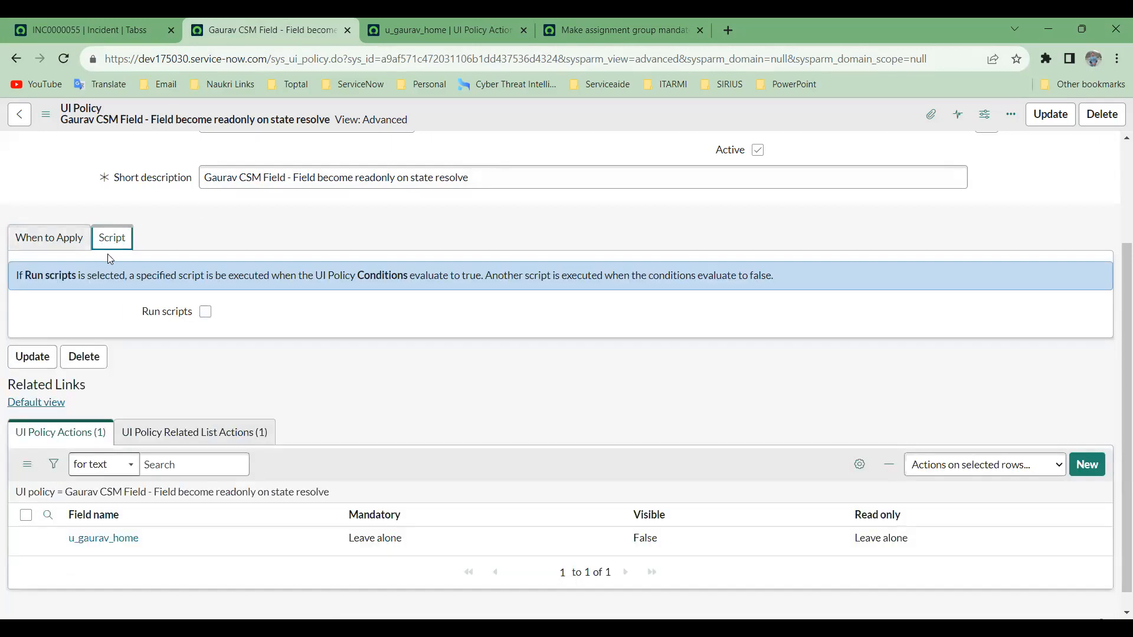
left_click(205, 313)
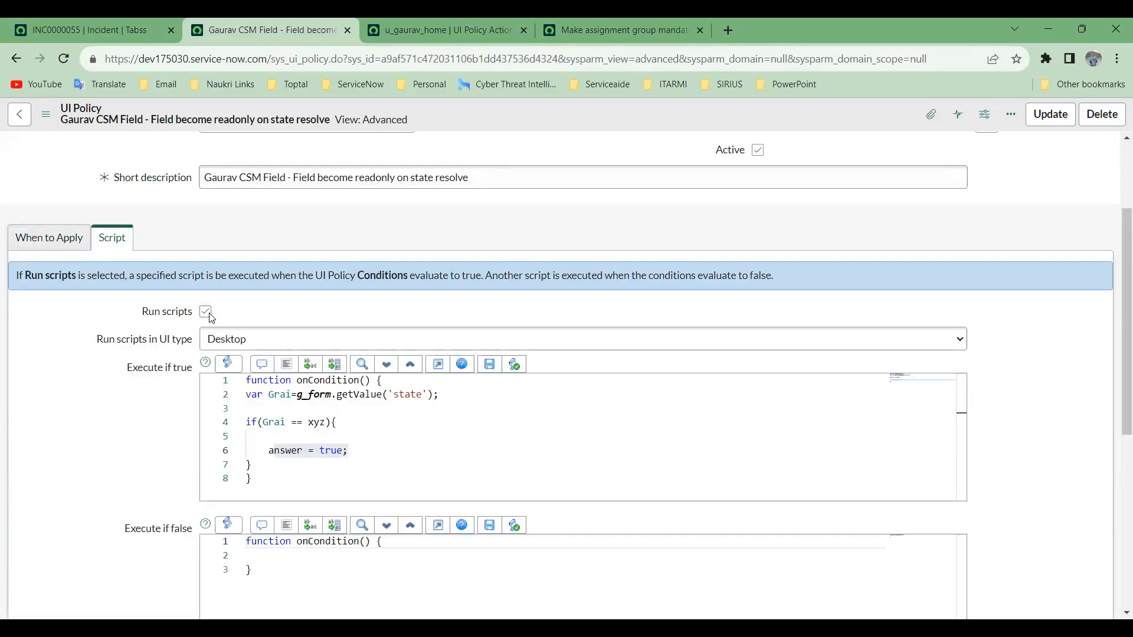
left_click(205, 312)
left_click(47, 237)
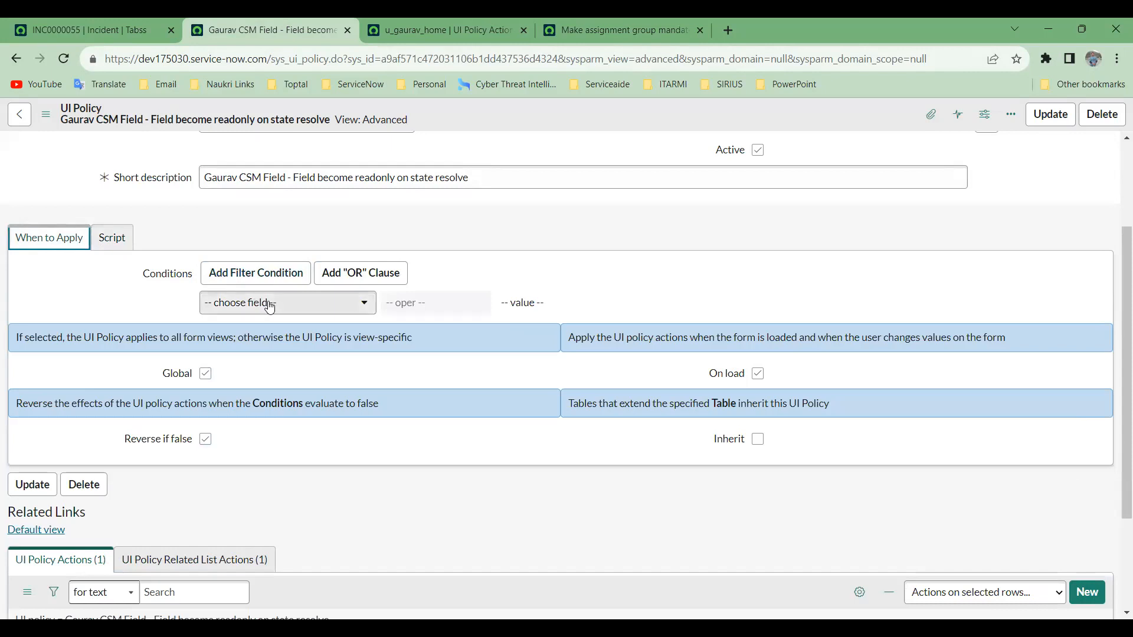
scroll(459, 426, "down", 3)
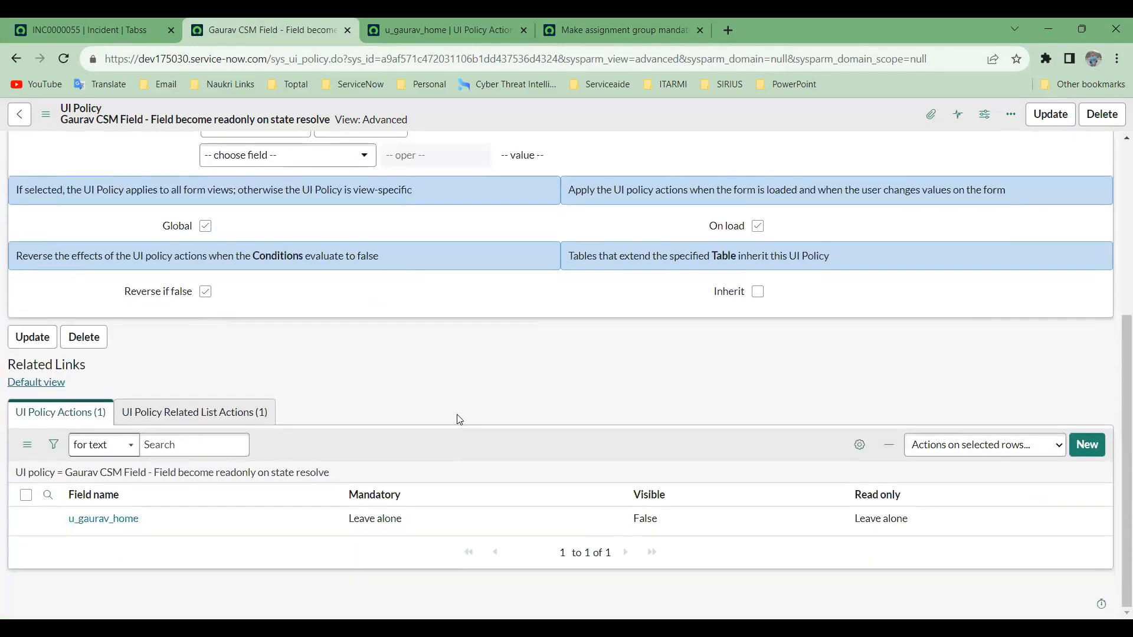
scroll(459, 419, "up", 1)
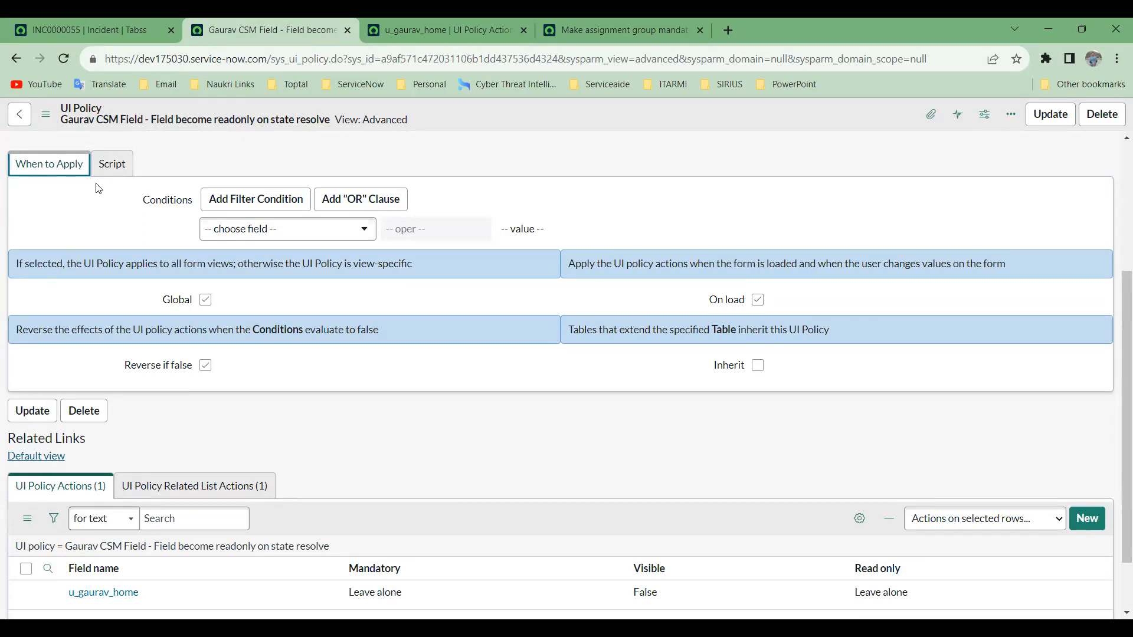
Turn Run scripts back on and examine the Execute if true and Execute if false scripts.
left_click(110, 171)
left_click(205, 292)
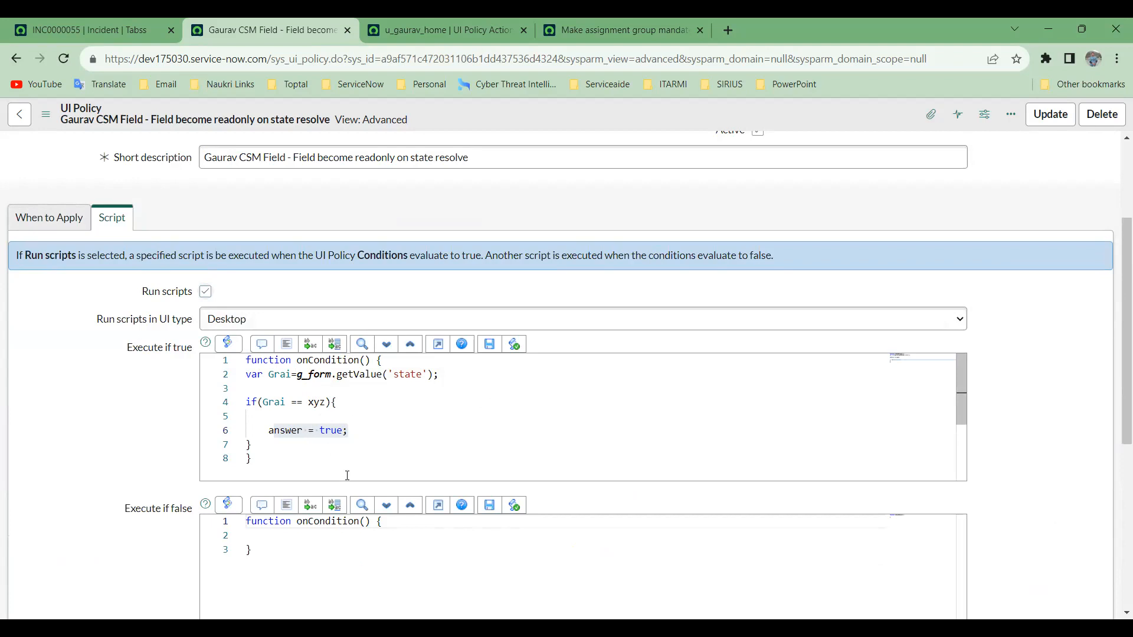
left_click_drag(128, 348, 194, 352)
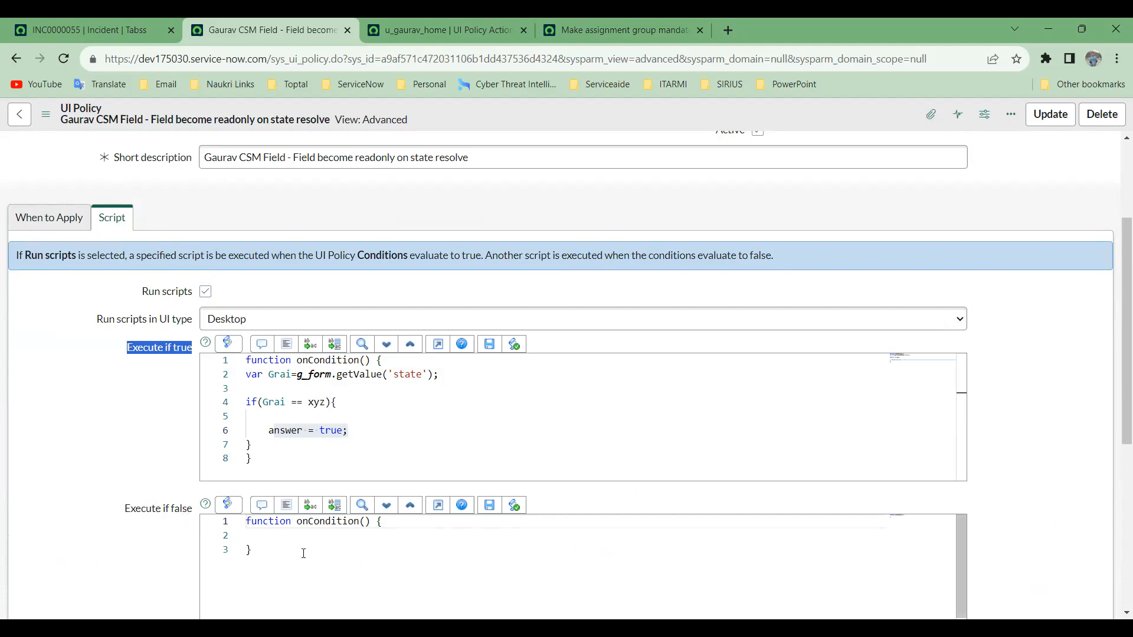
left_click(309, 536)
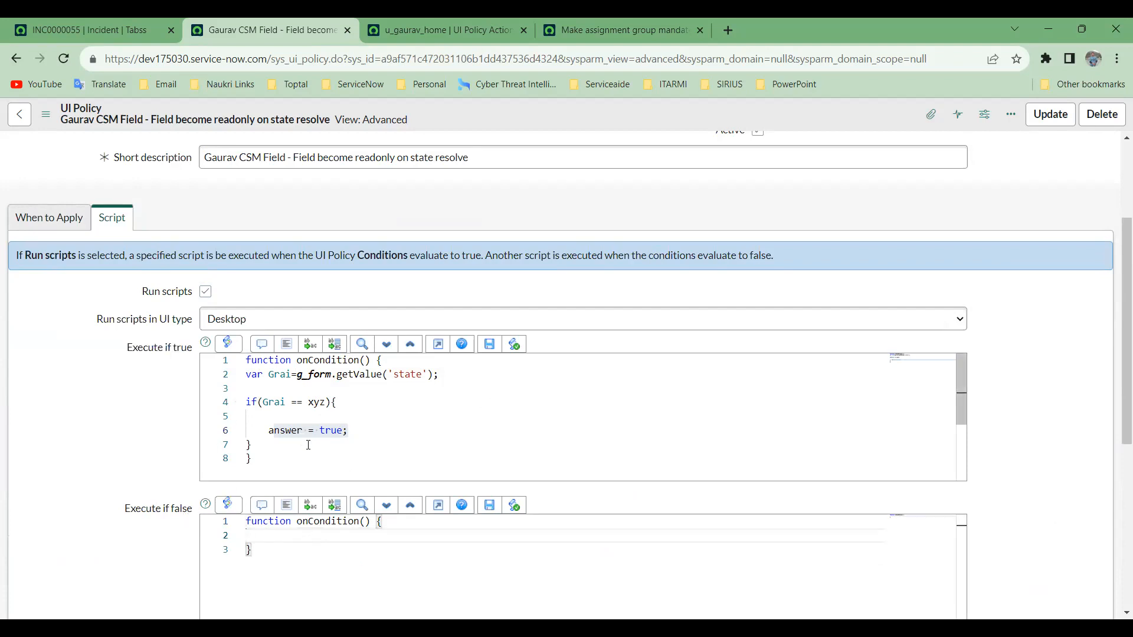
left_click_drag(307, 460, 231, 332)
Compare the filter conditions in When to Apply with the script under Execute if true.
left_click(52, 219)
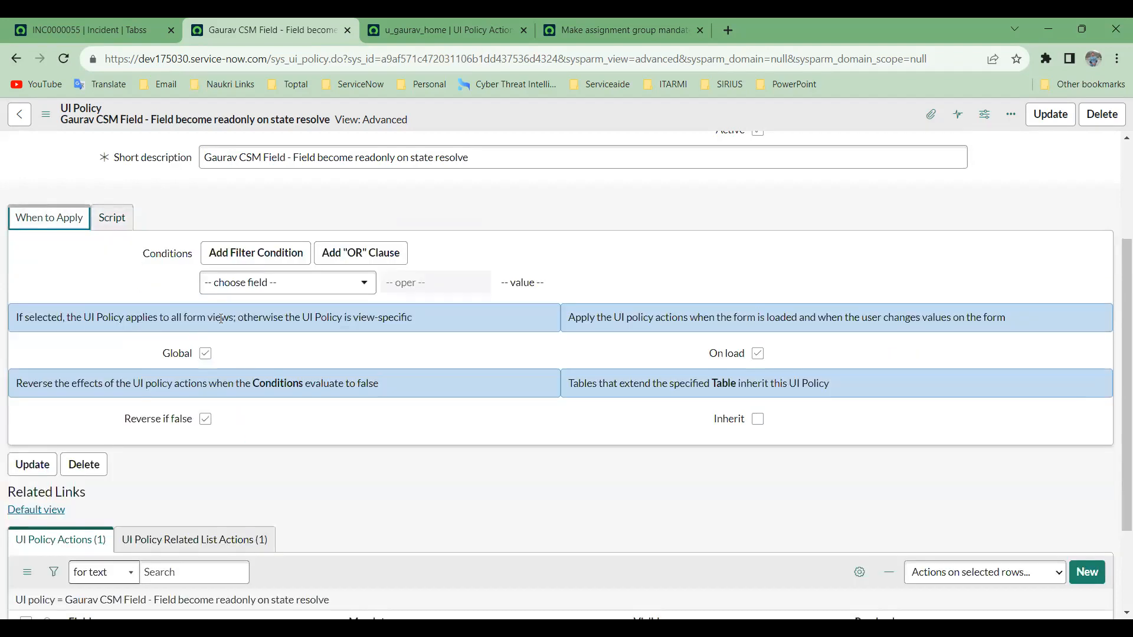
left_click(298, 288)
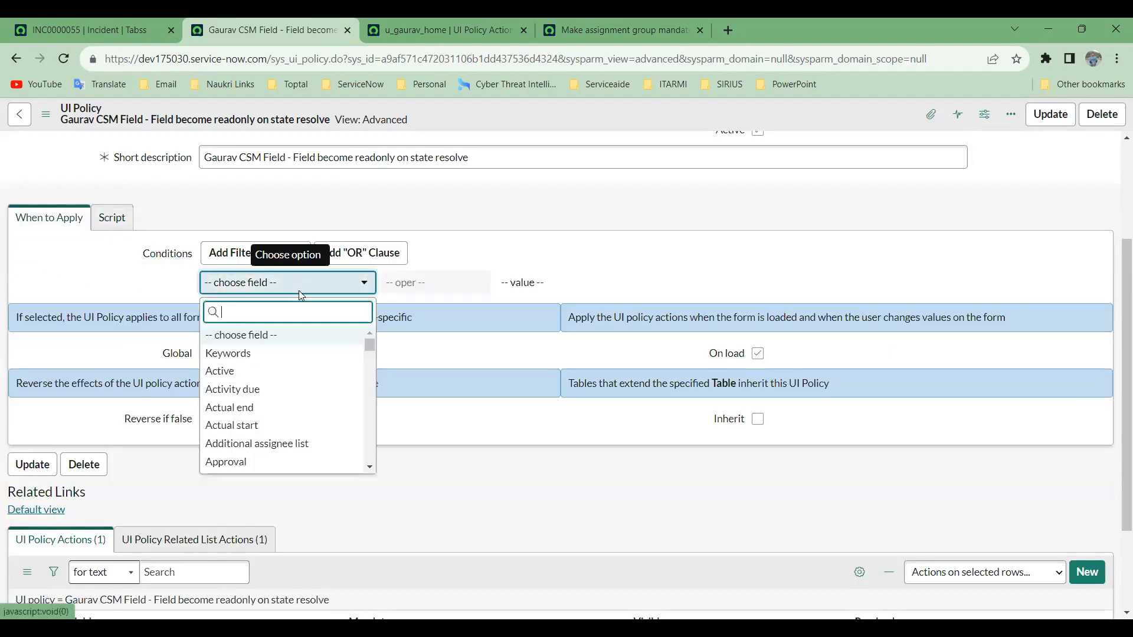
left_click(112, 223)
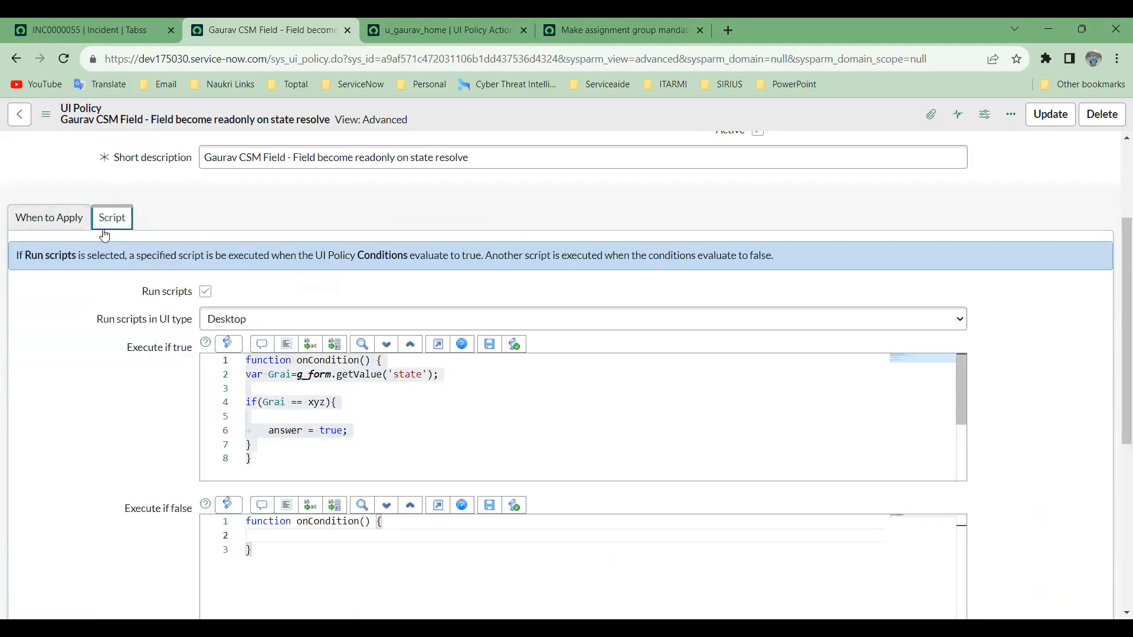
left_click(84, 229)
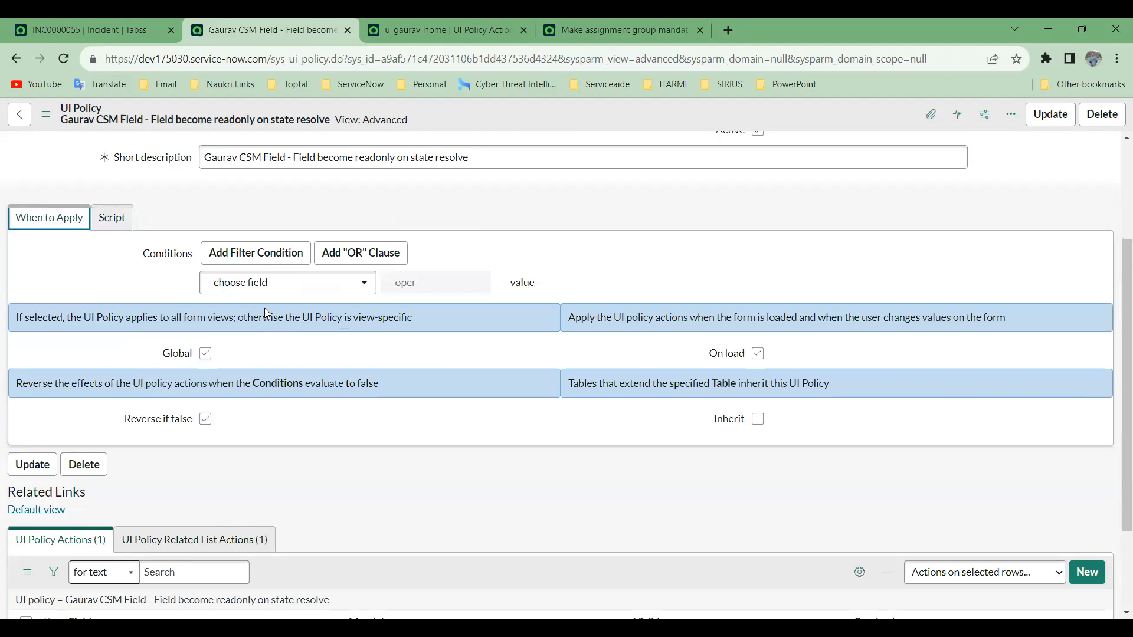
left_click(130, 227)
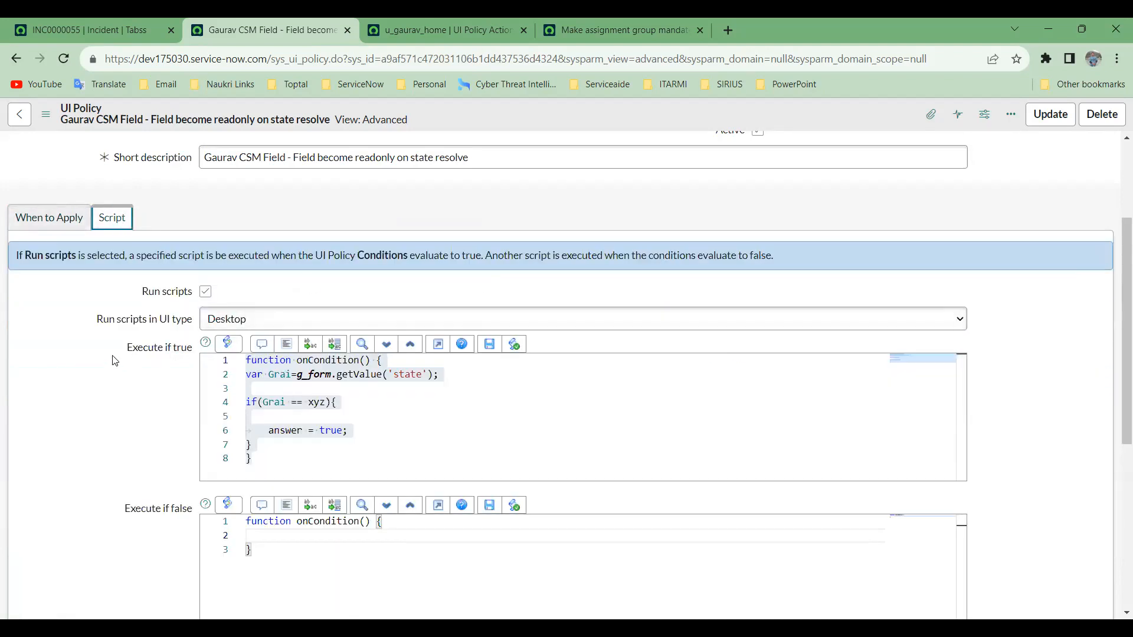
left_click_drag(122, 349, 209, 345)
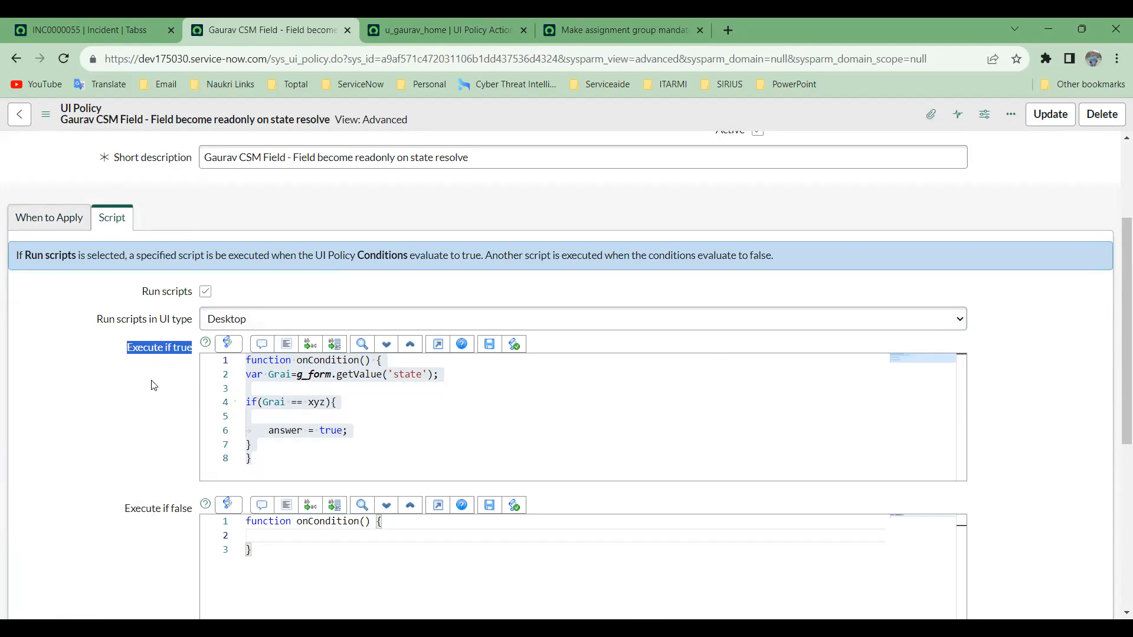
left_click(50, 218)
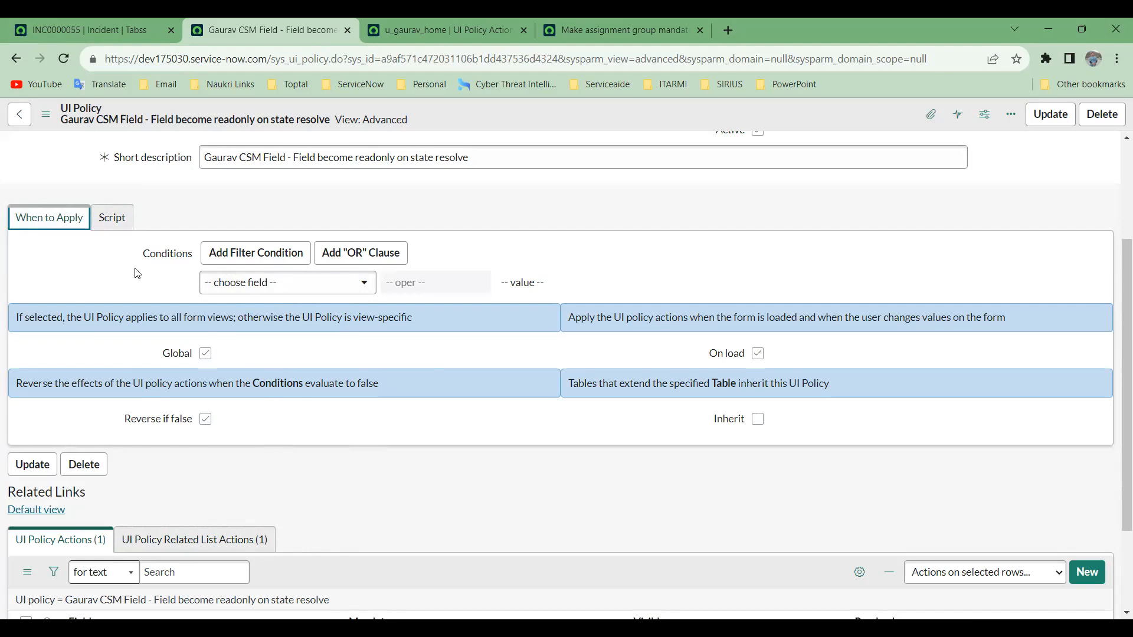
Open the form layout configuration for the UI Policy form.
scroll(137, 273, "up", 3)
right_click(714, 119)
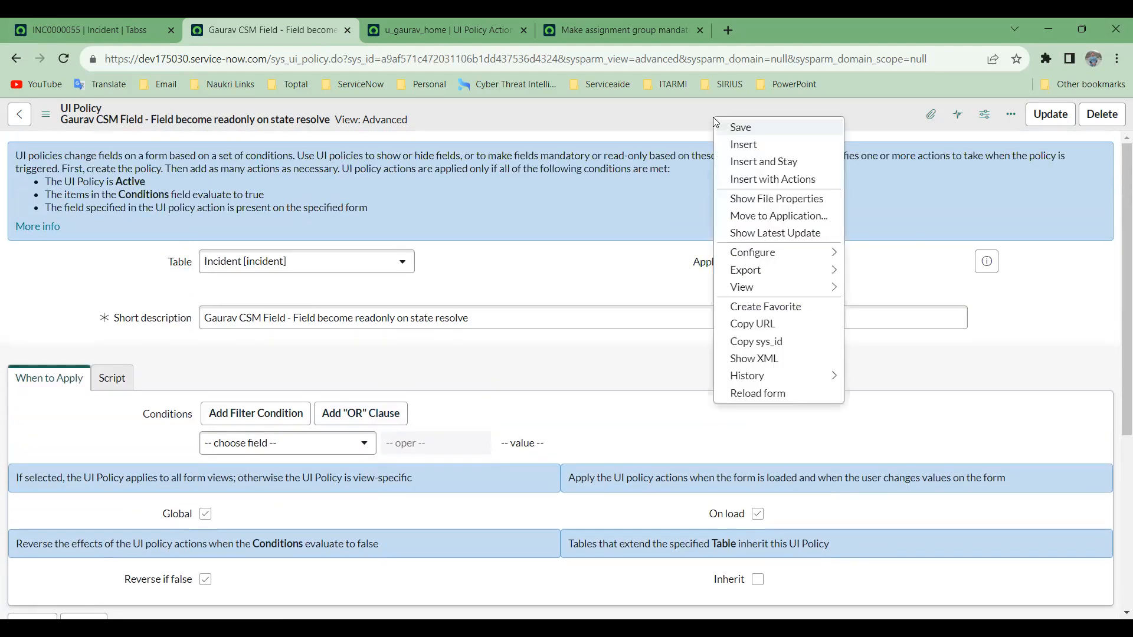
mouse_move(767, 252)
left_click(884, 276)
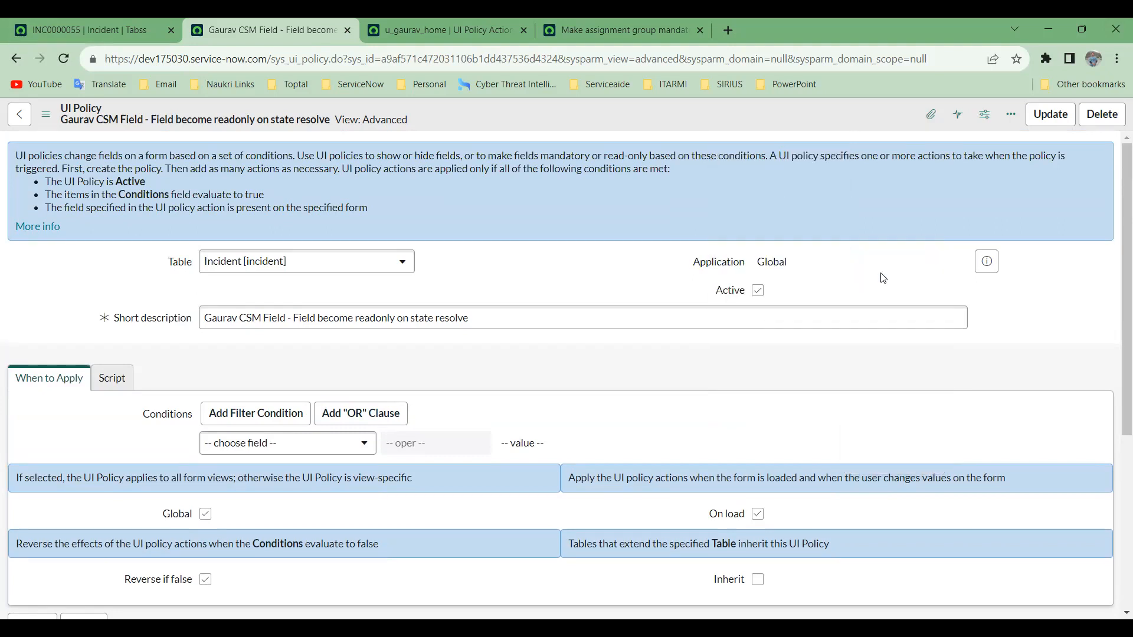
left_click(636, 142)
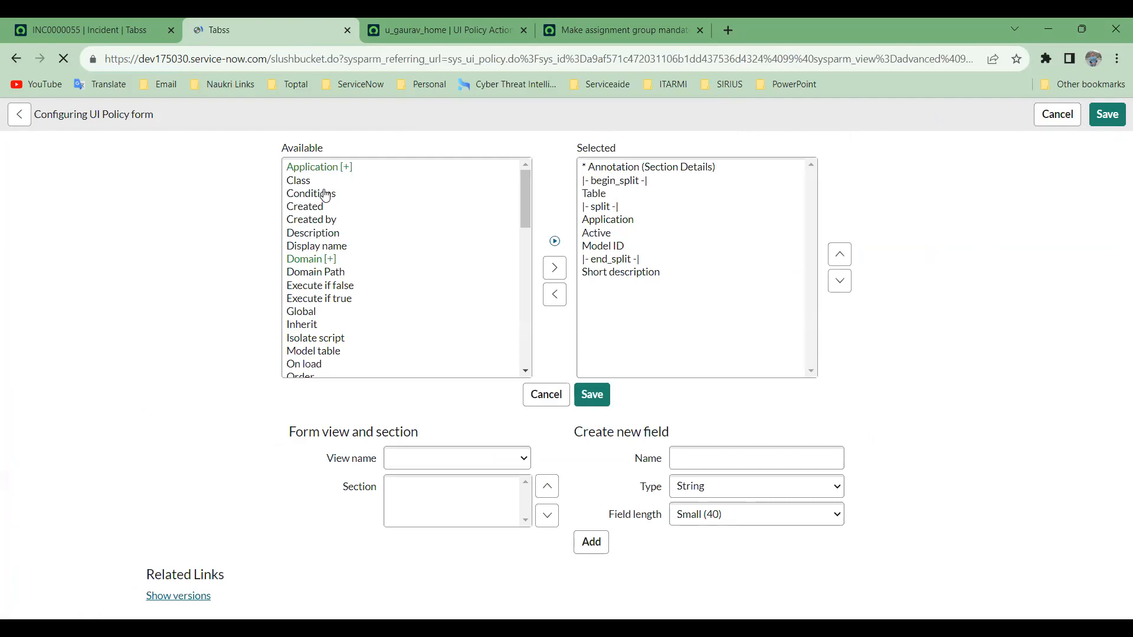
Add the Order field to the selected fields of the UI Policy section.
left_click(325, 195)
left_click(329, 235)
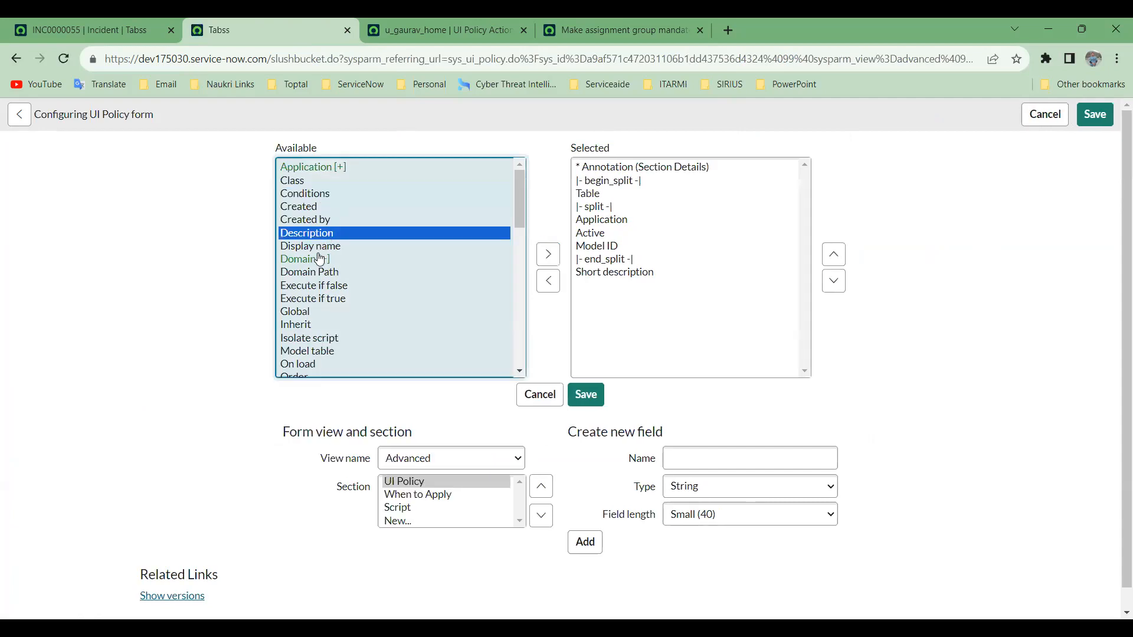
scroll(317, 323, "down", 3)
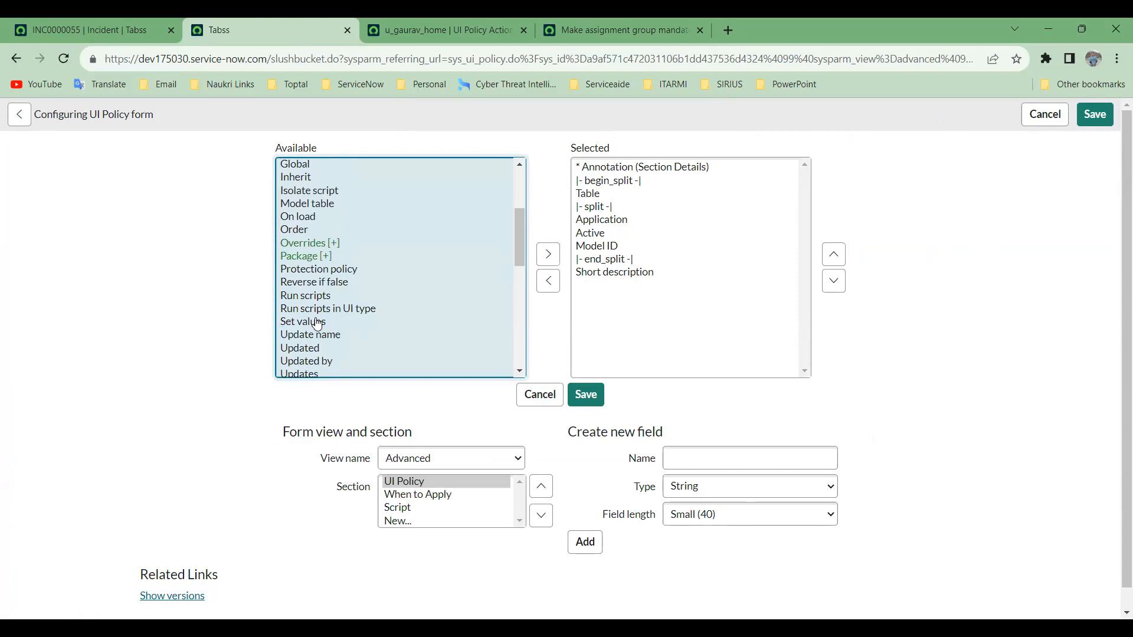
left_click(316, 230)
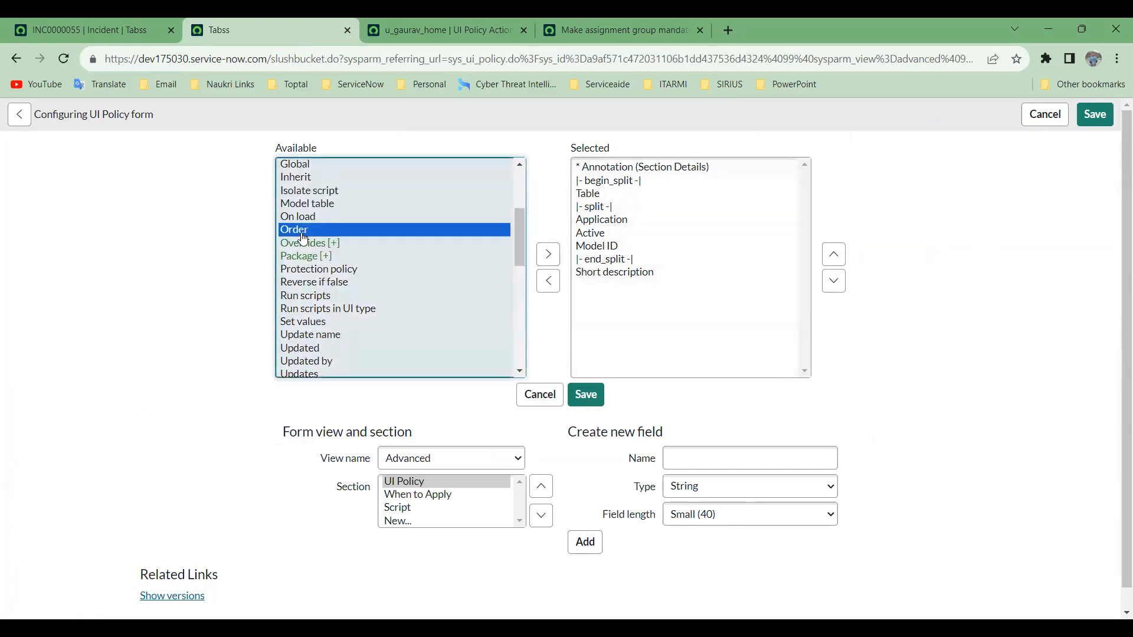
left_click(547, 254)
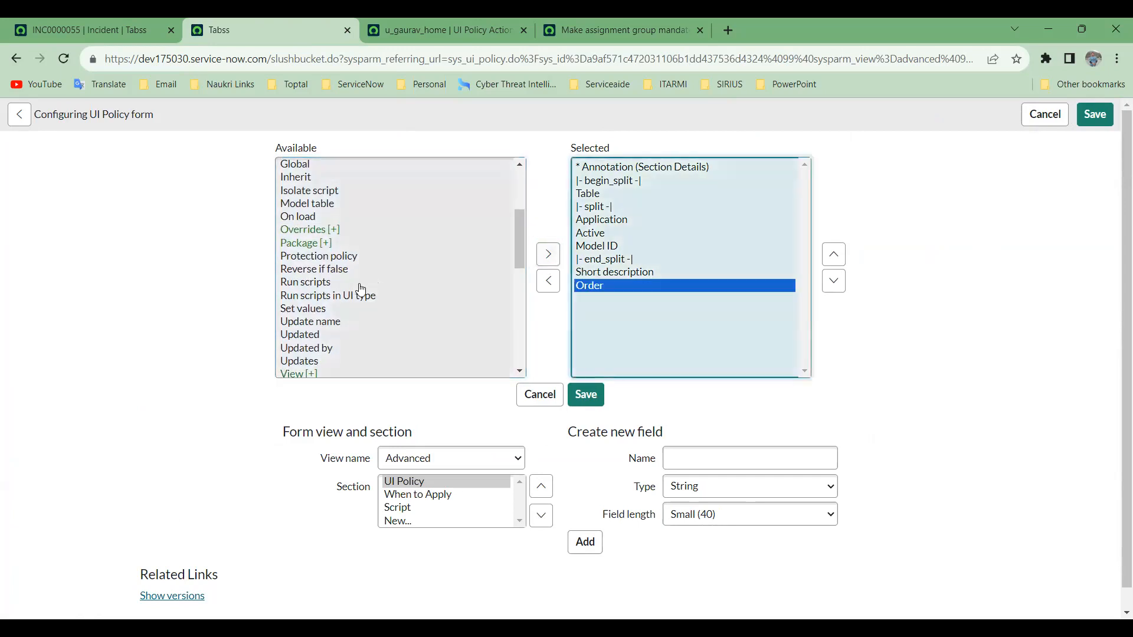
Add Run scripts in UI type to the selected fields and save the form layout.
left_click(330, 295)
left_click(544, 258)
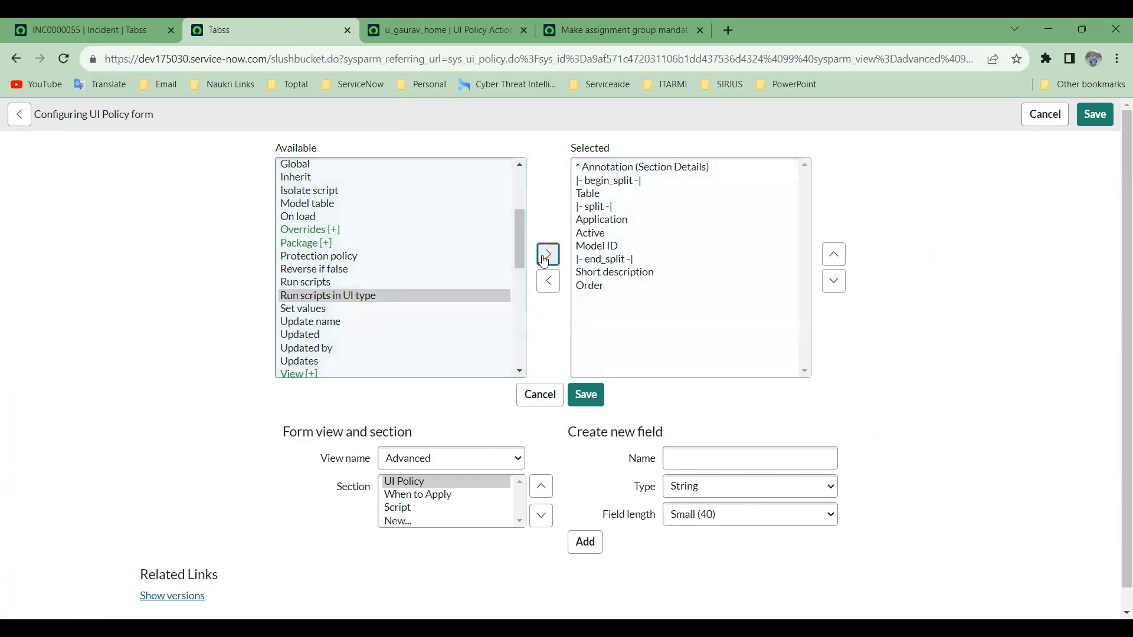
scroll(331, 318, "down", 4)
scroll(331, 320, "down", 3)
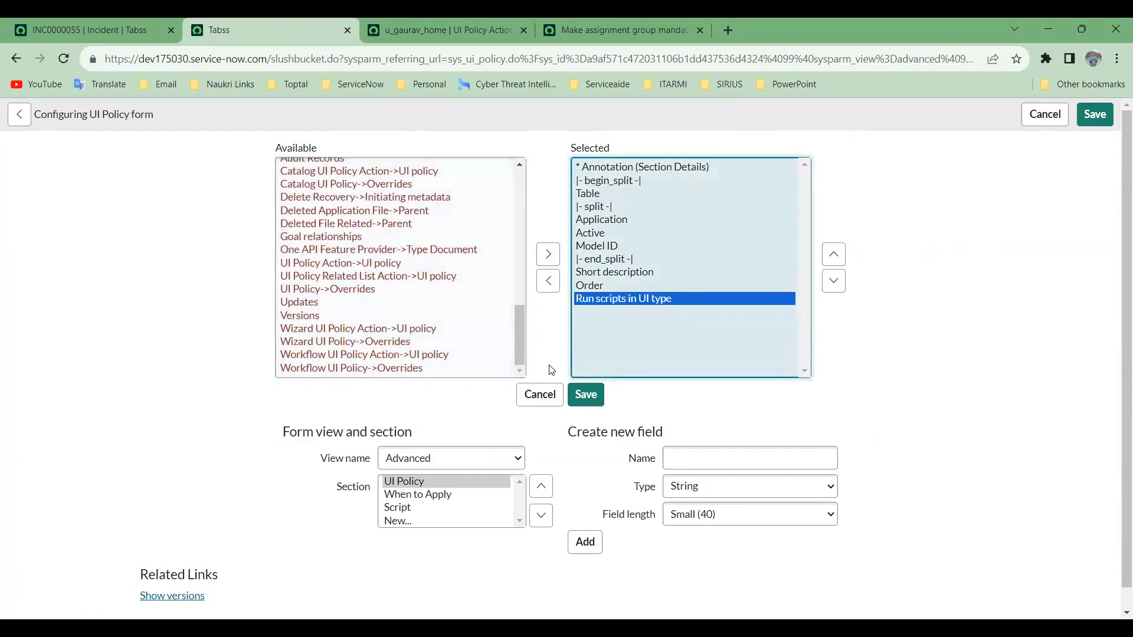
left_click(585, 394)
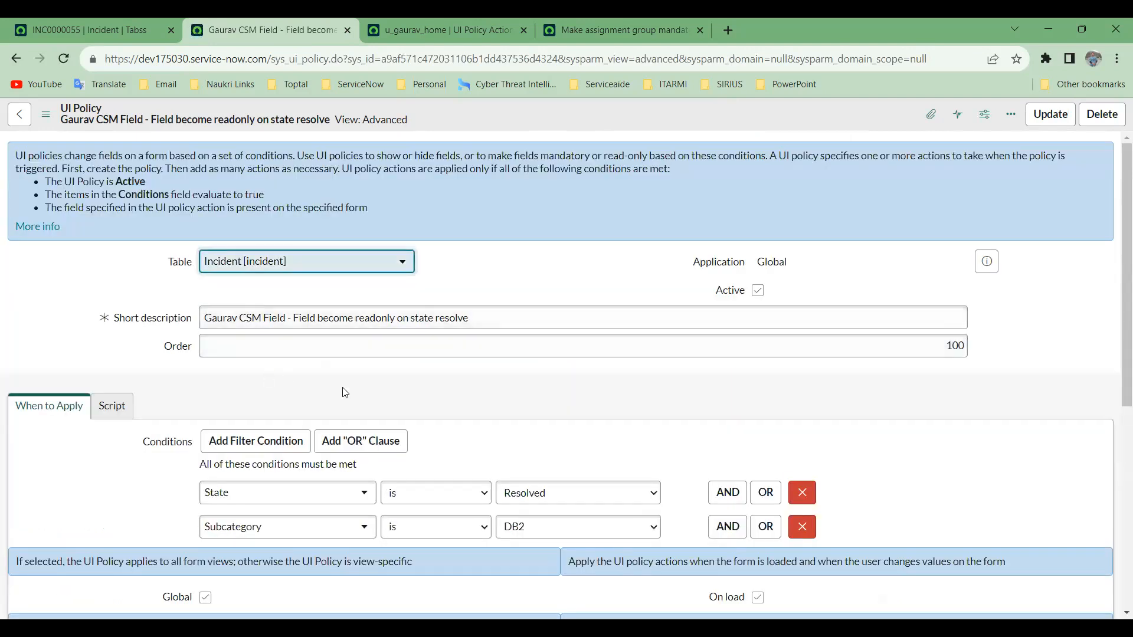
Set the UI policy's Order to 200.
scroll(383, 437, "down", 3)
scroll(418, 478, "down", 3)
scroll(422, 484, "up", 3)
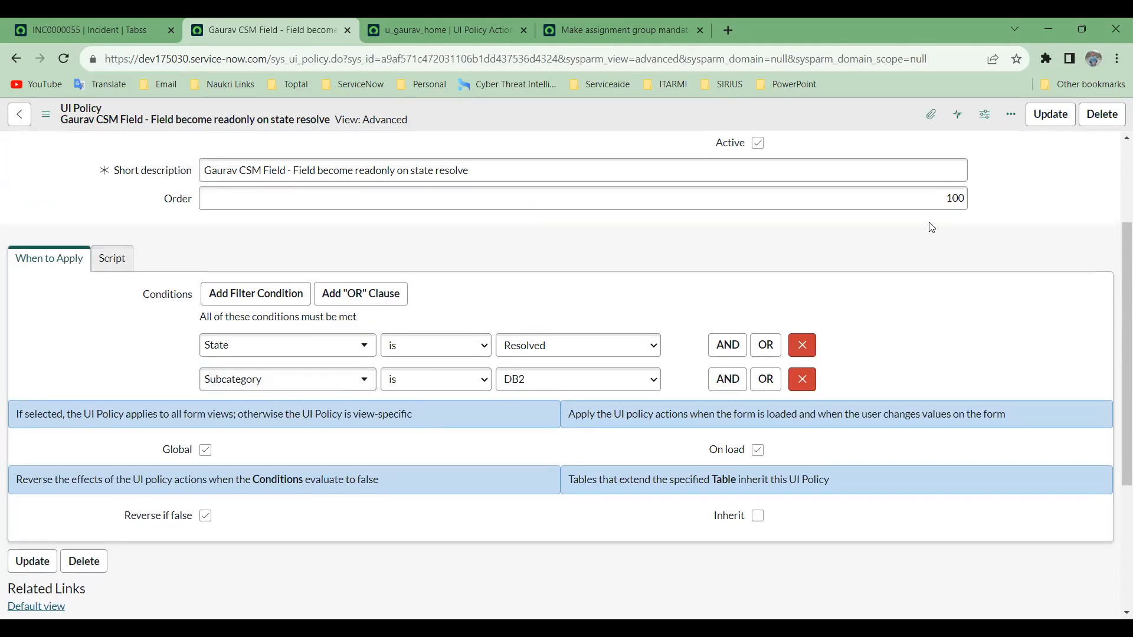
scroll(904, 261, "up", 3)
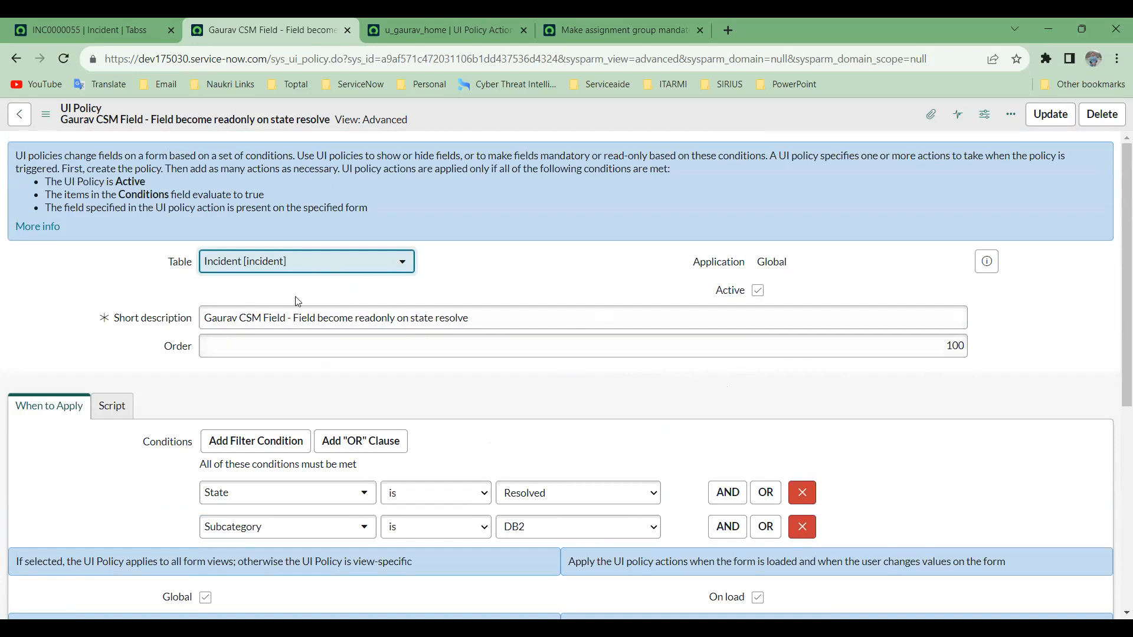
left_click(938, 343)
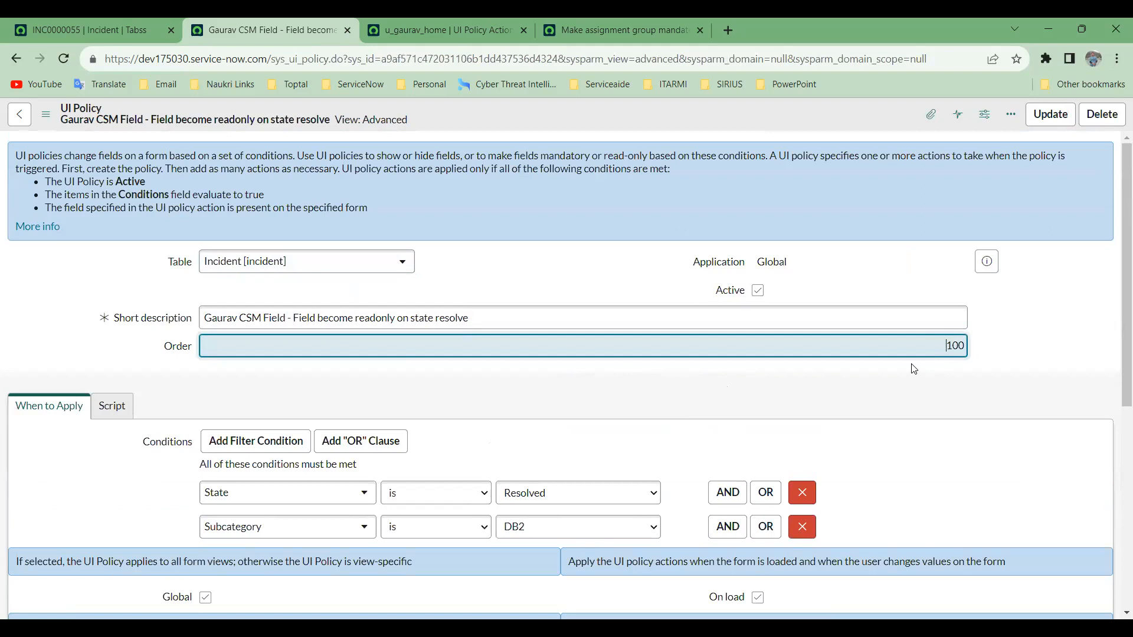
double_click(949, 348)
left_click(942, 350)
left_click_drag(953, 345, 1027, 348)
key("BackSpace")
type("00")
key("ctrl+a")
Review the policy's apply conditions, UI policy actions and Script settings.
scroll(1073, 412, "down", 2)
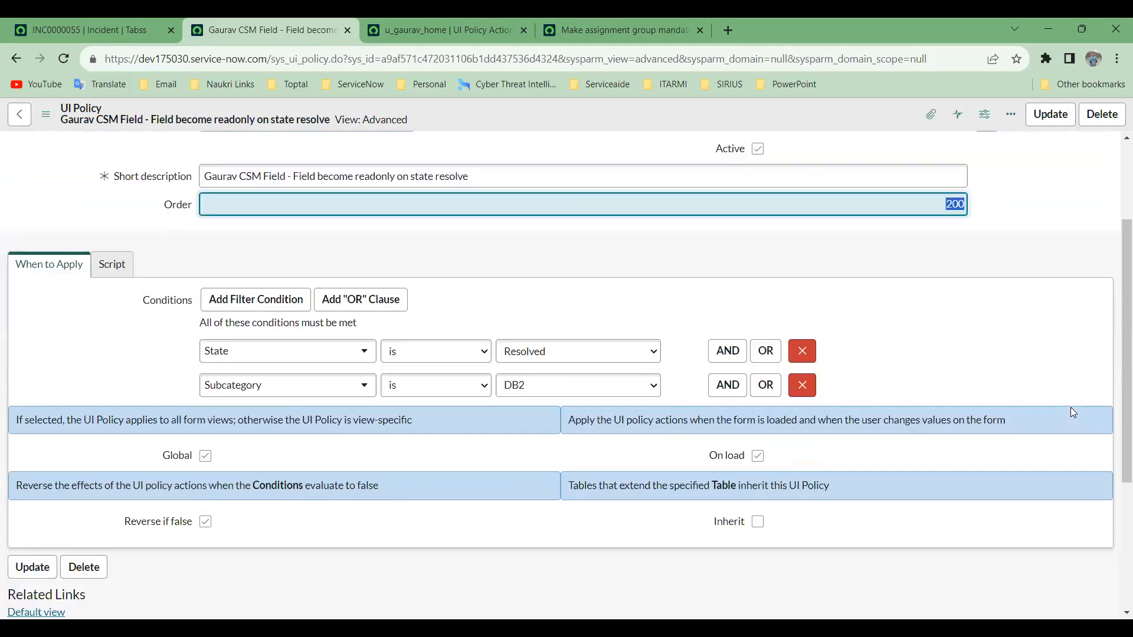
scroll(1071, 407, "down", 2)
scroll(888, 439, "down", 2)
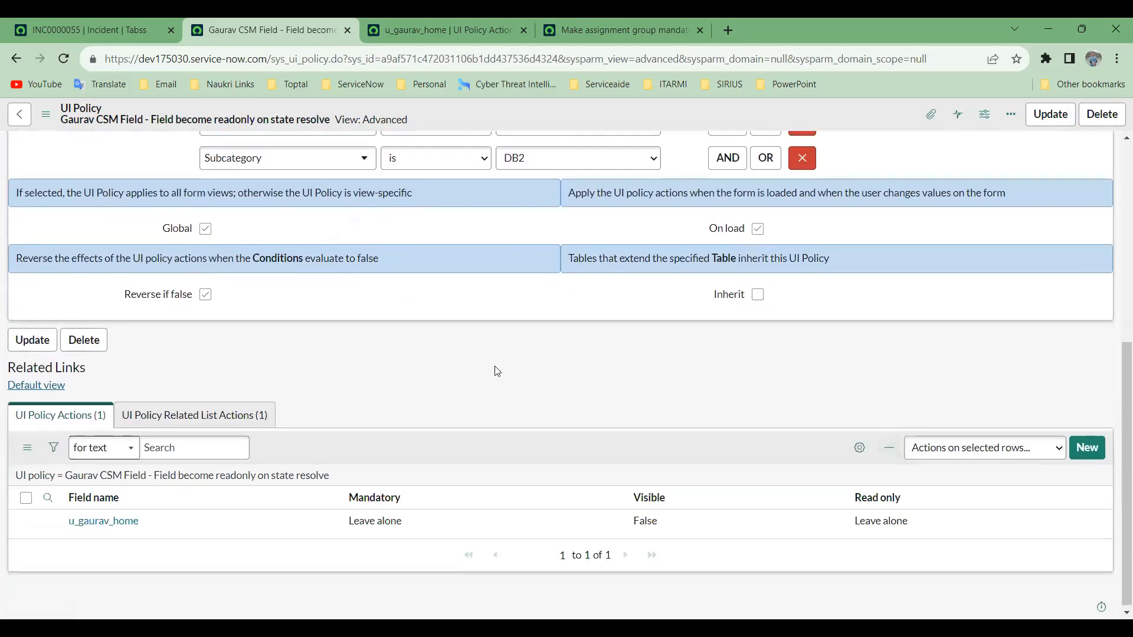
scroll(538, 454, "up", 5)
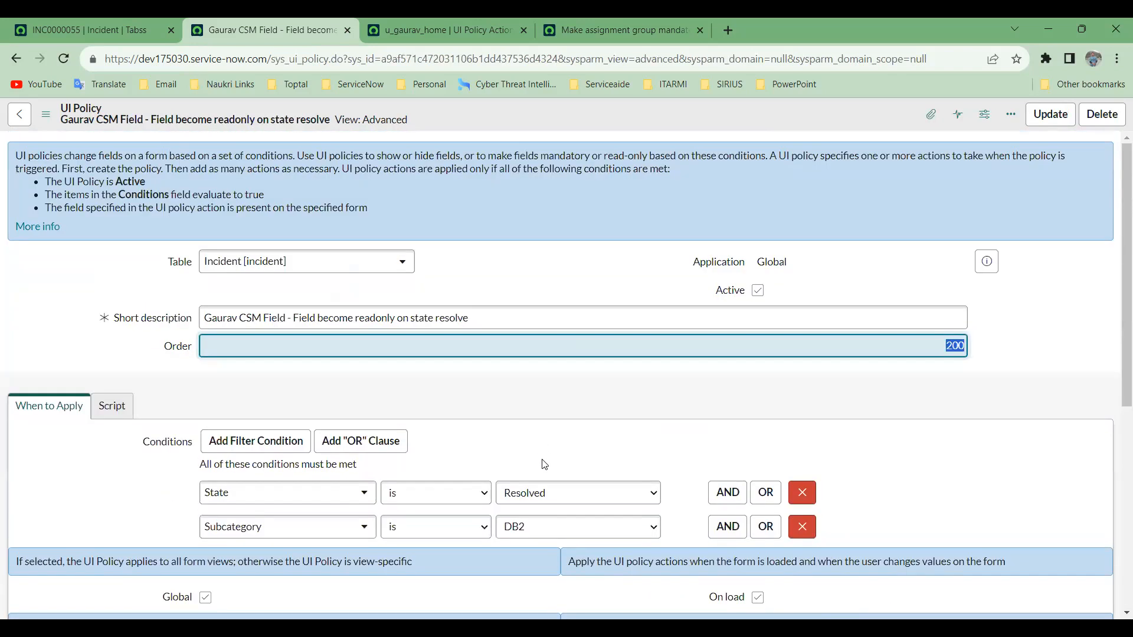
left_click(118, 417)
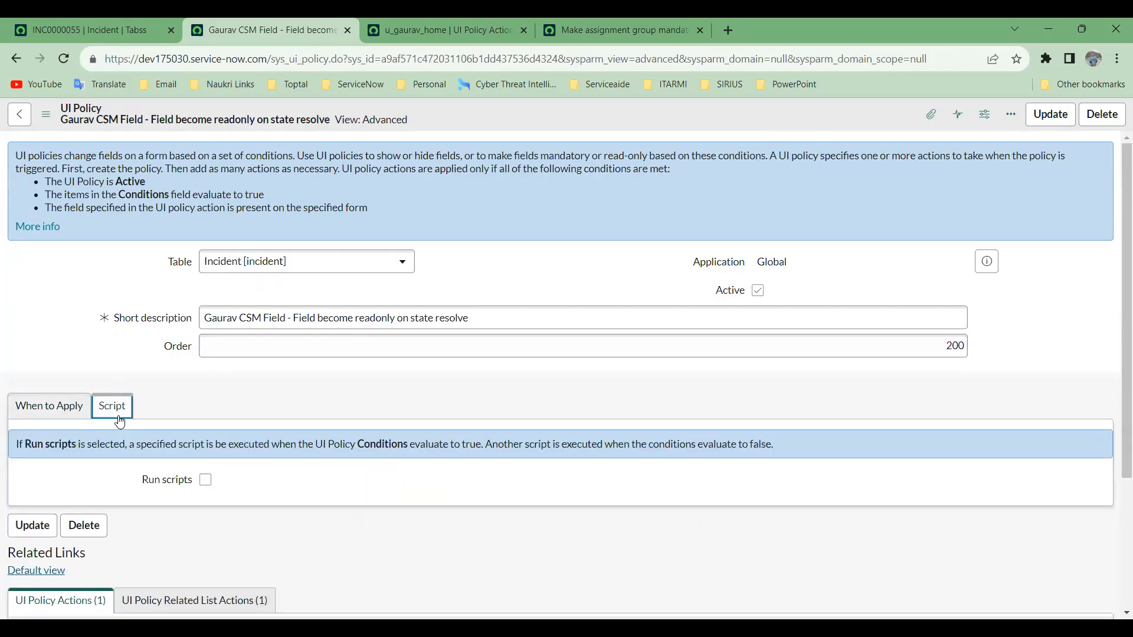
left_click(69, 413)
left_click(111, 406)
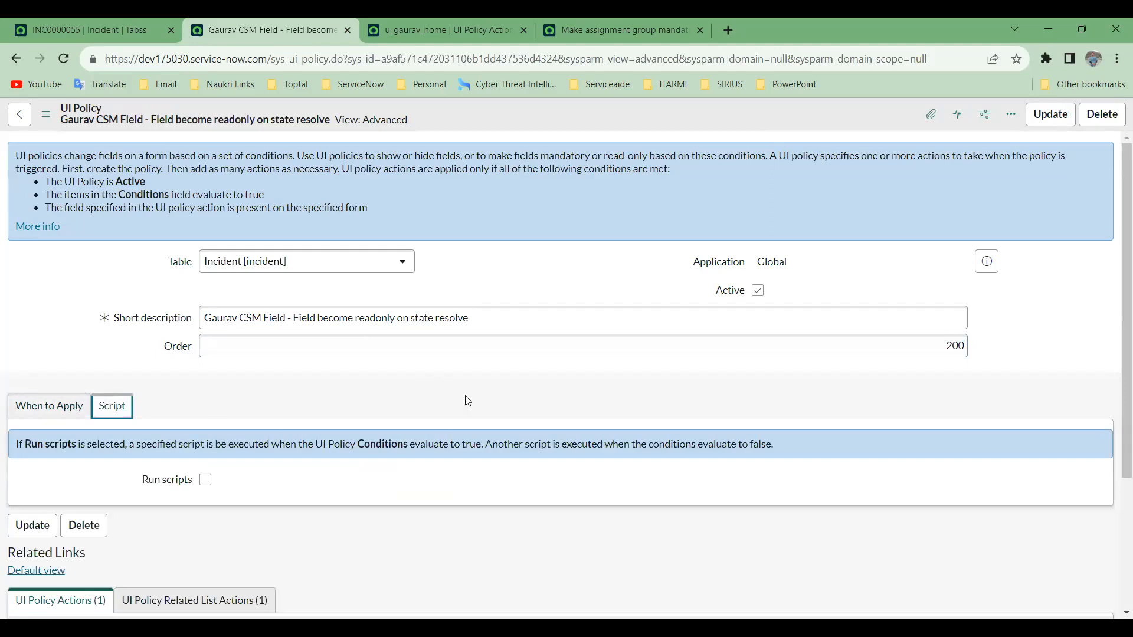
Examine the UI policy's Order value together with its When to Apply conditions.
scroll(139, 450, "down", 3)
scroll(238, 402, "up", 3)
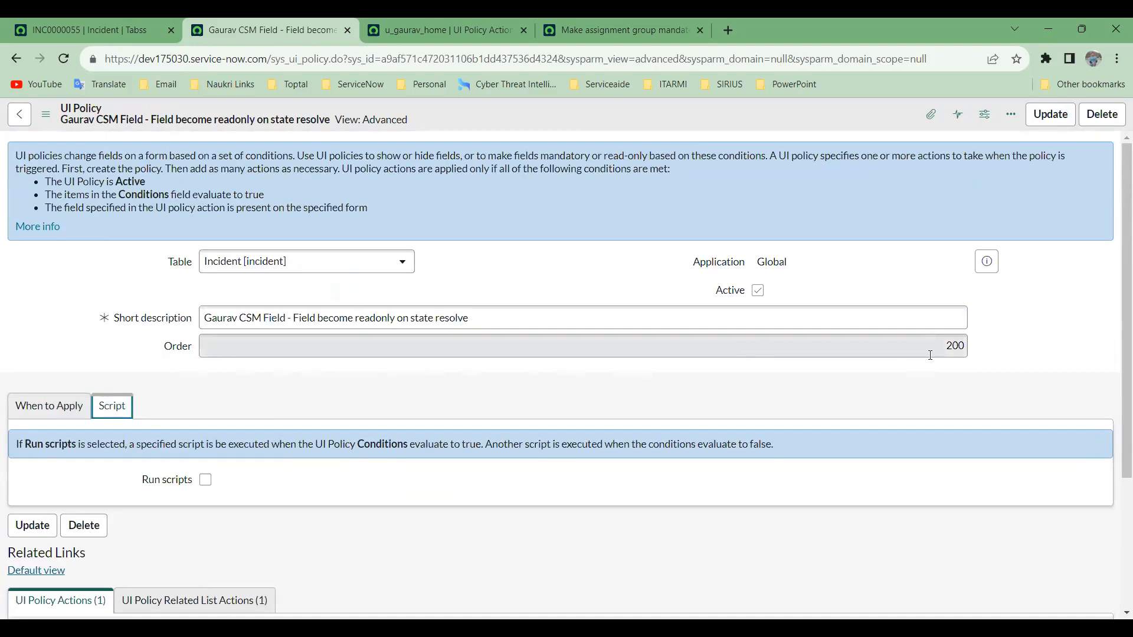
left_click(947, 346)
double_click(970, 346)
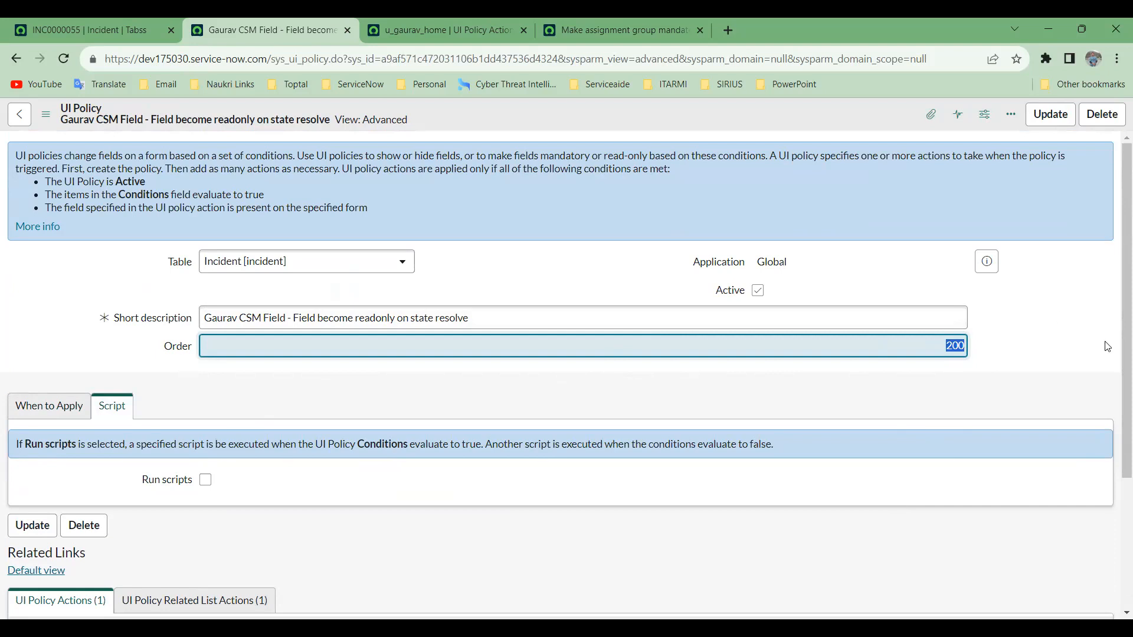
left_click(53, 406)
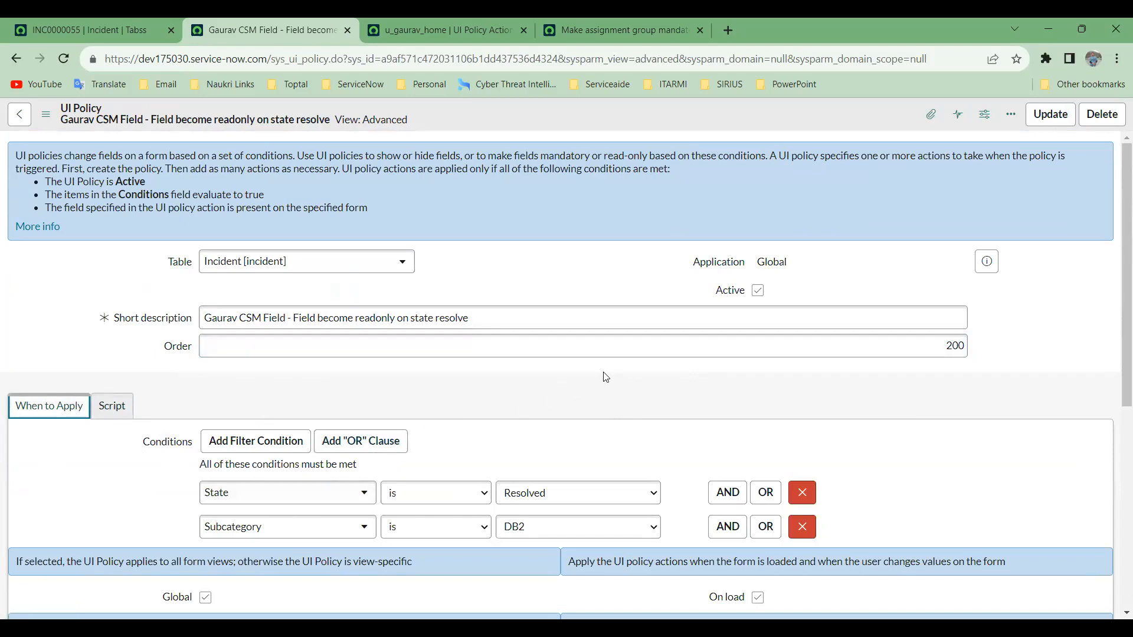
left_click(944, 347)
key("ctrl+a")
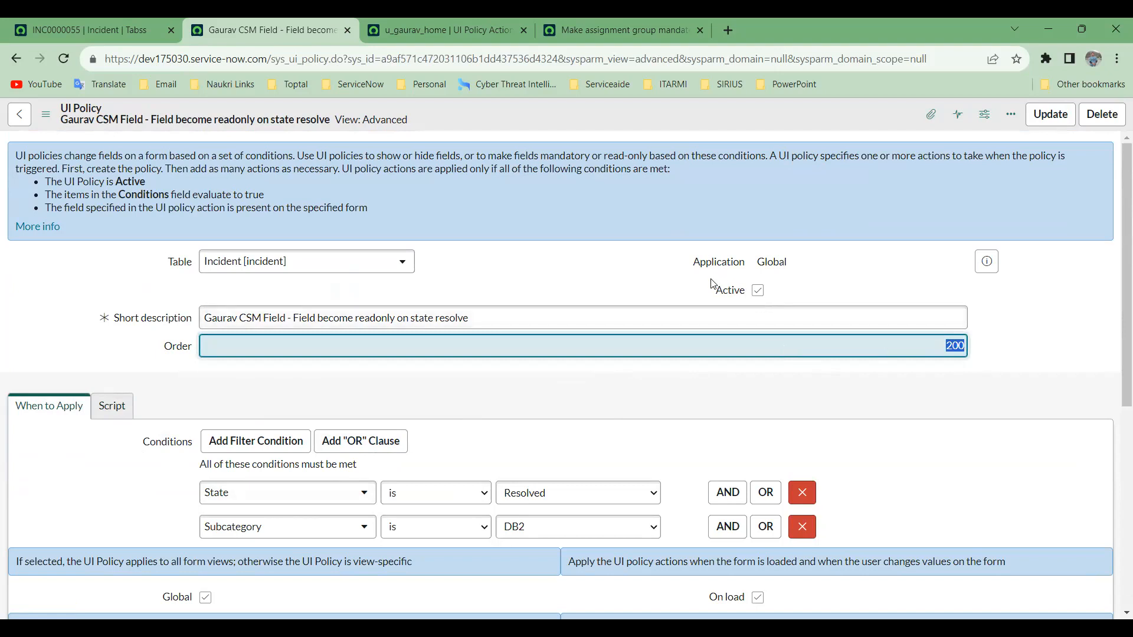
Compare the UI policy's Application field with the application scope currently selected on the incident page.
left_click_drag(692, 263, 745, 263)
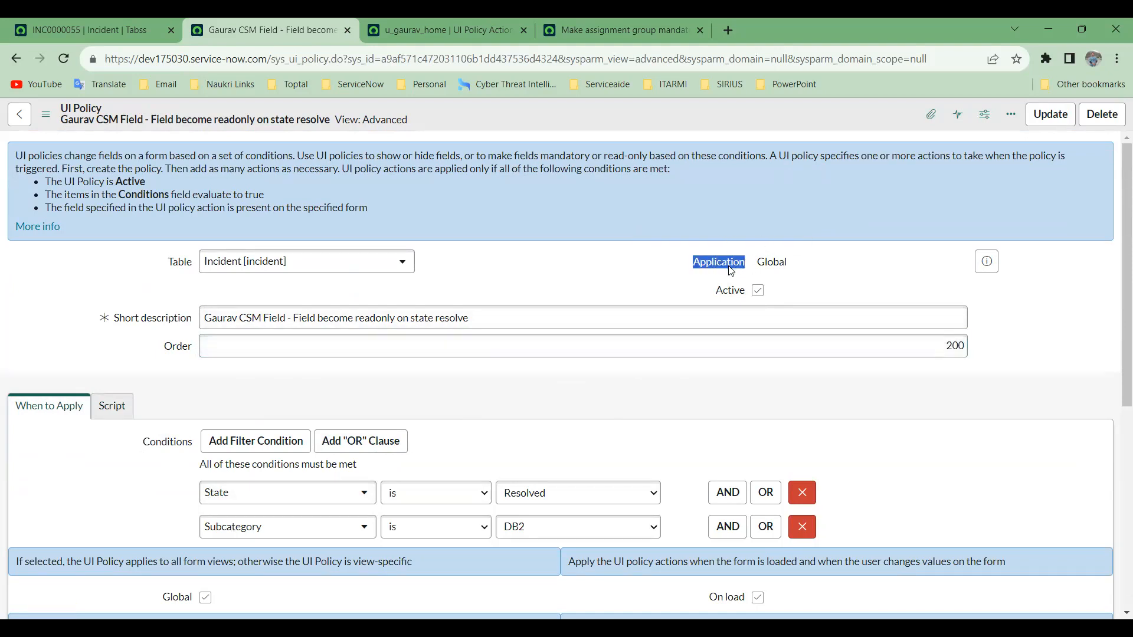
left_click_drag(823, 268, 757, 270)
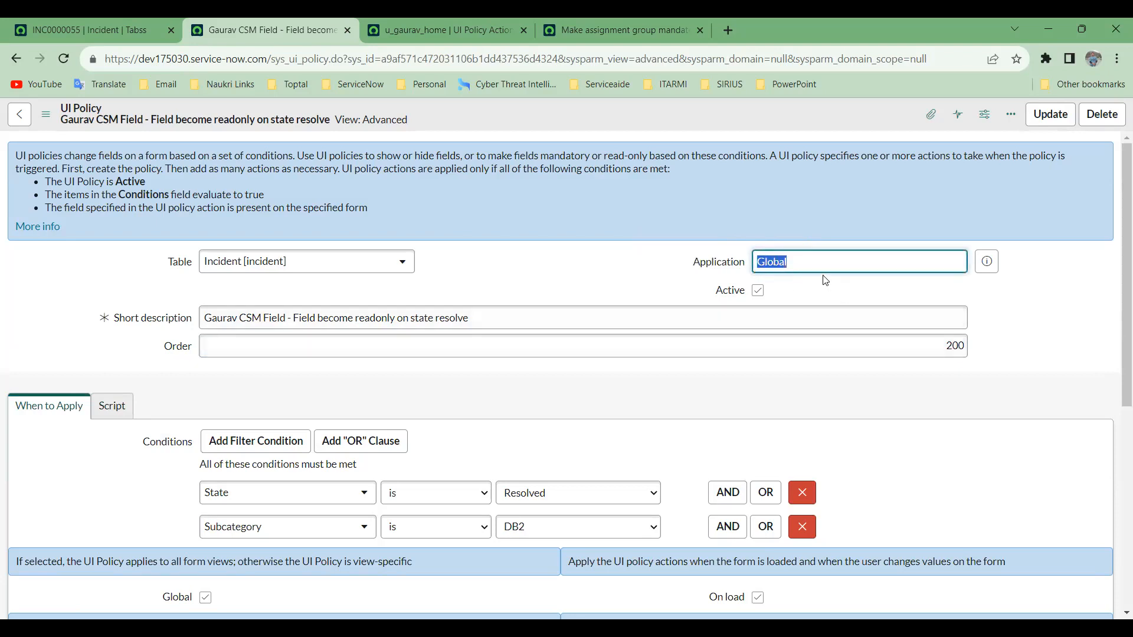
left_click(106, 31)
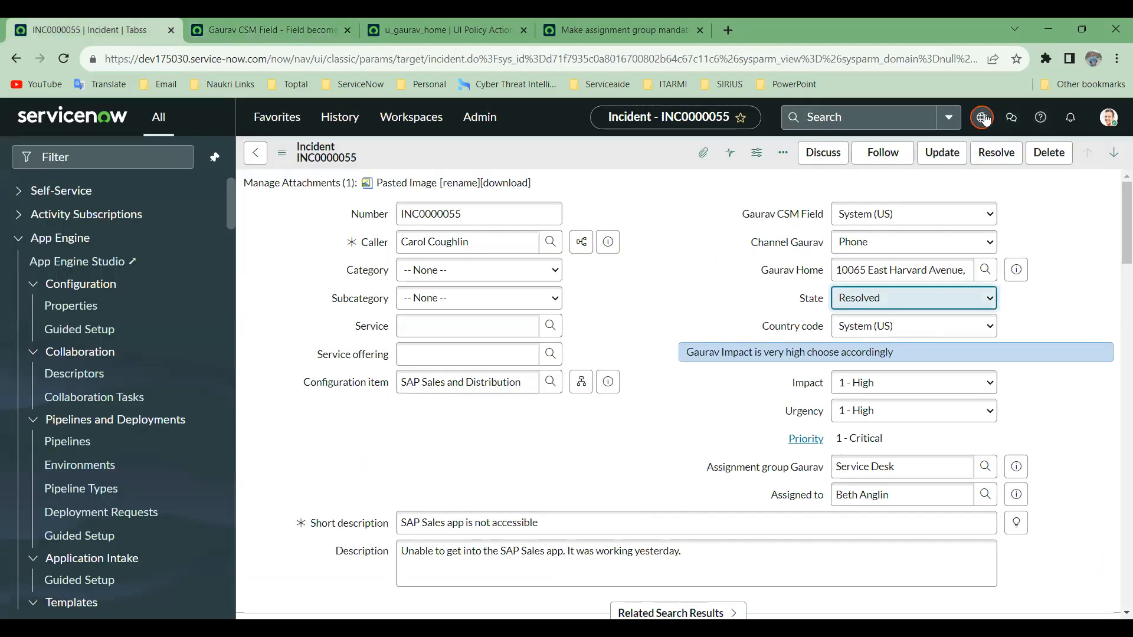
left_click(982, 117)
left_click(968, 155)
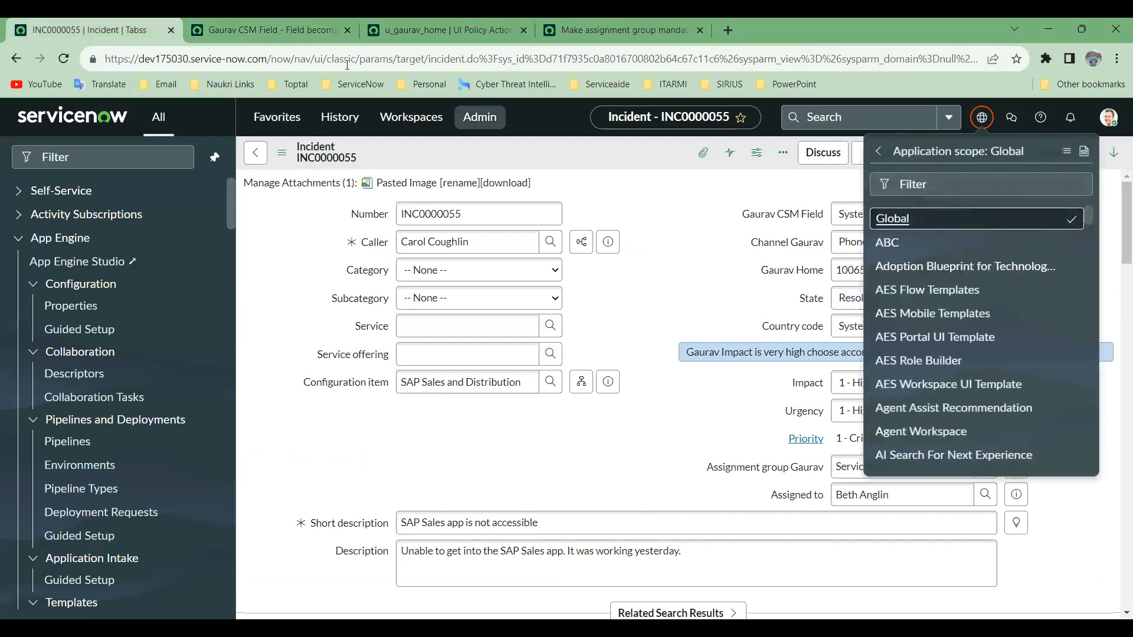
left_click(287, 22)
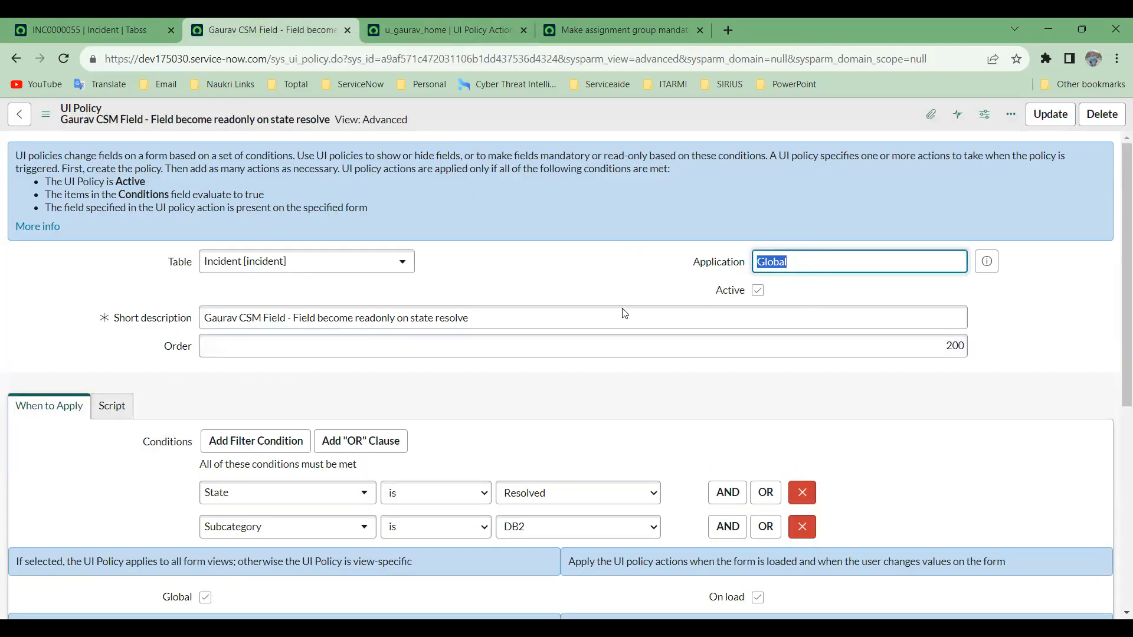
Examine the policy's Global, On load, Reverse if false and Inherit options and its UI policy actions list.
scroll(640, 381, "down", 3)
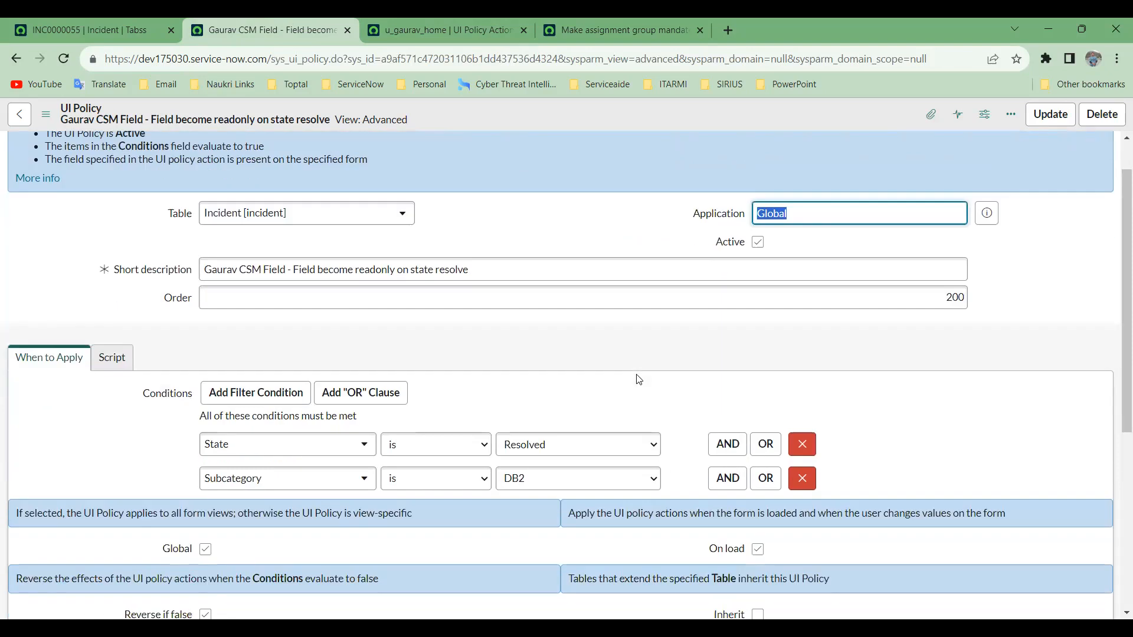
scroll(626, 431, "down", 3)
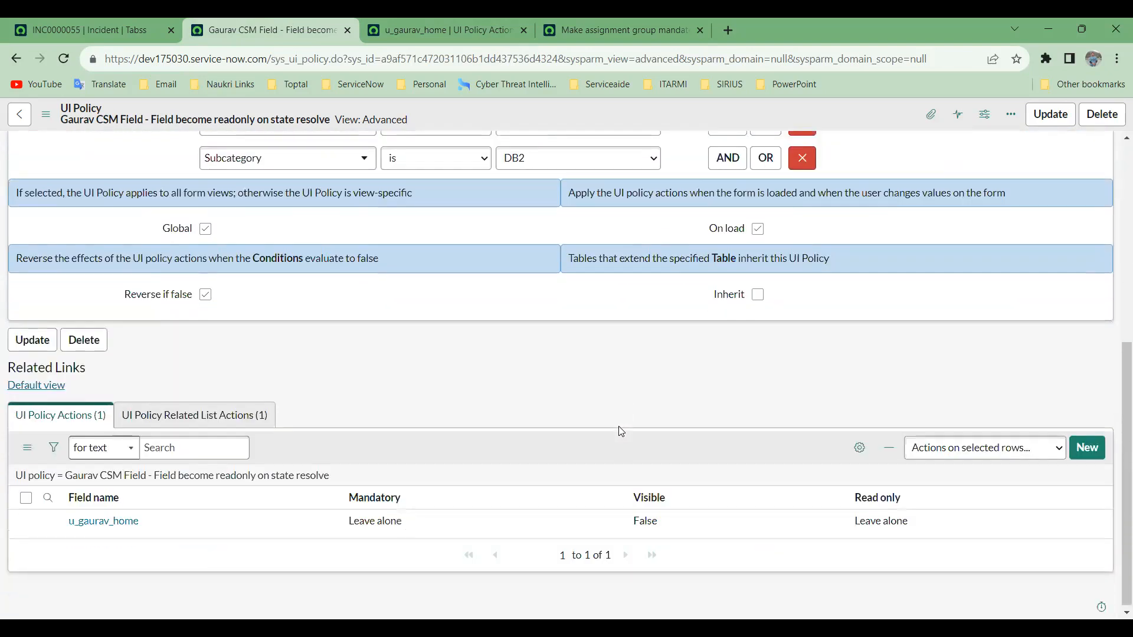
left_click(171, 418)
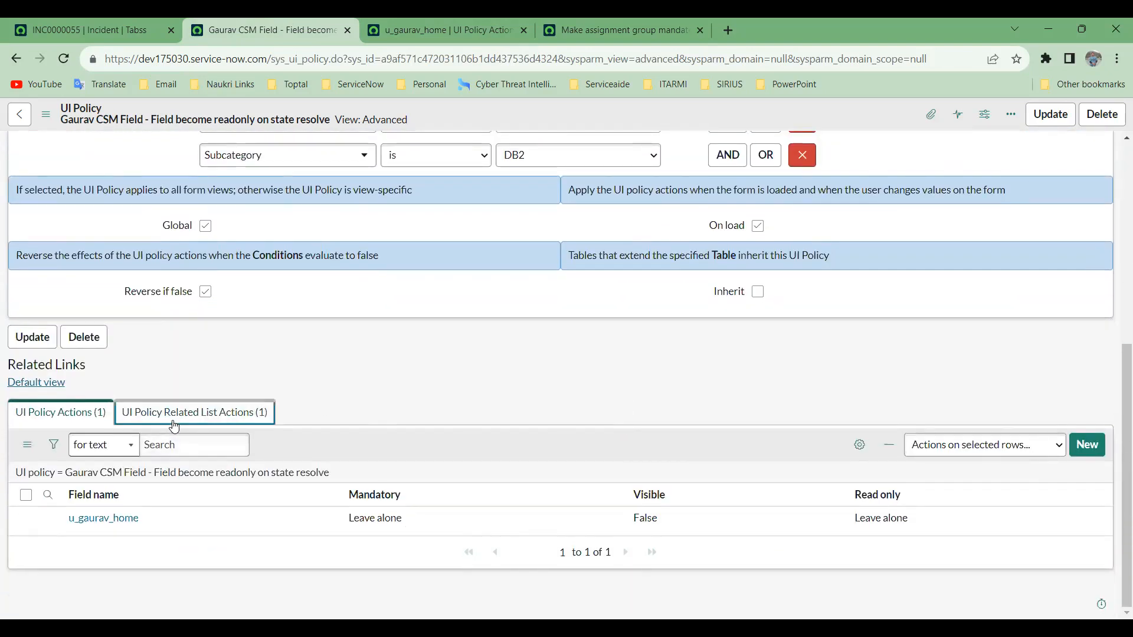
left_click(74, 423)
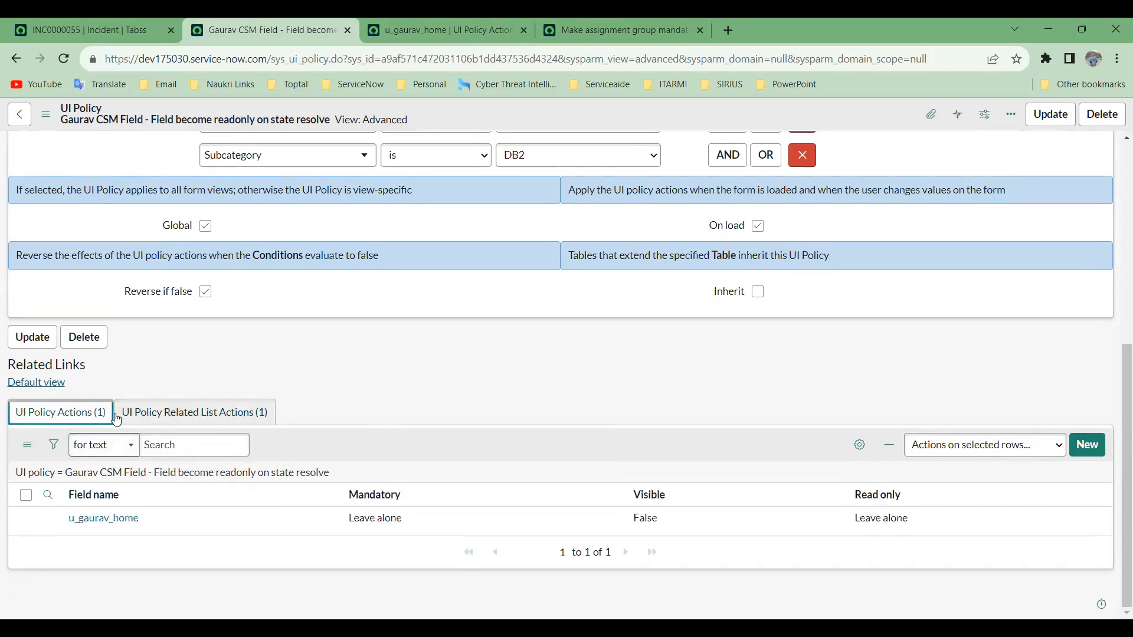
Return to the incident, close the application scope list, and examine the form's State, Caller and Category fields.
left_click(96, 24)
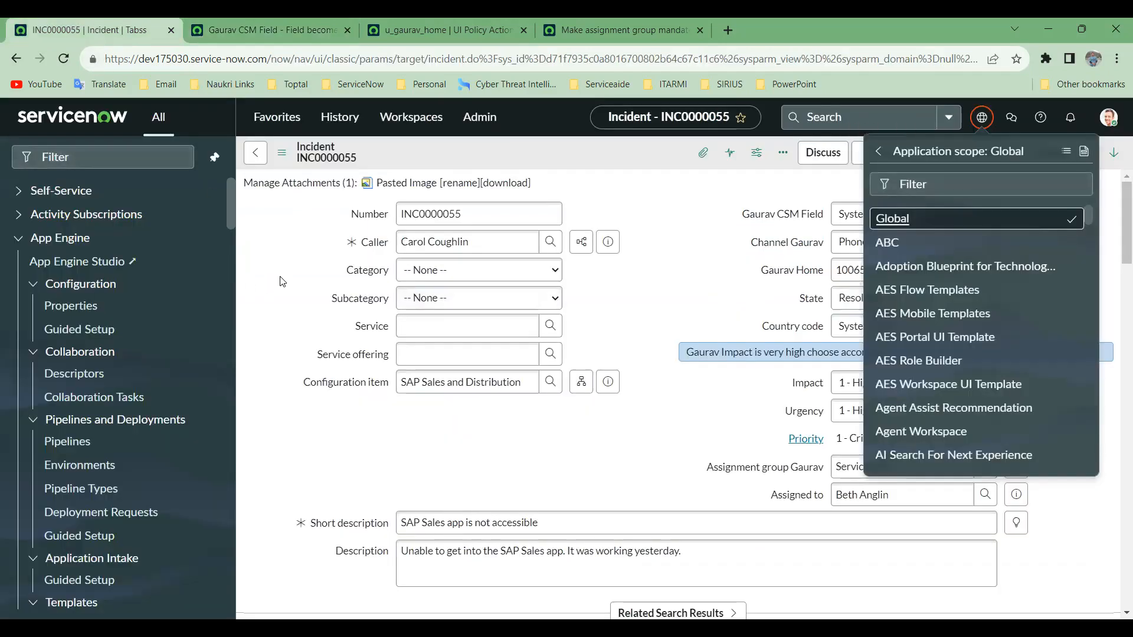
scroll(289, 292, "down", 1)
scroll(292, 298, "down", 2)
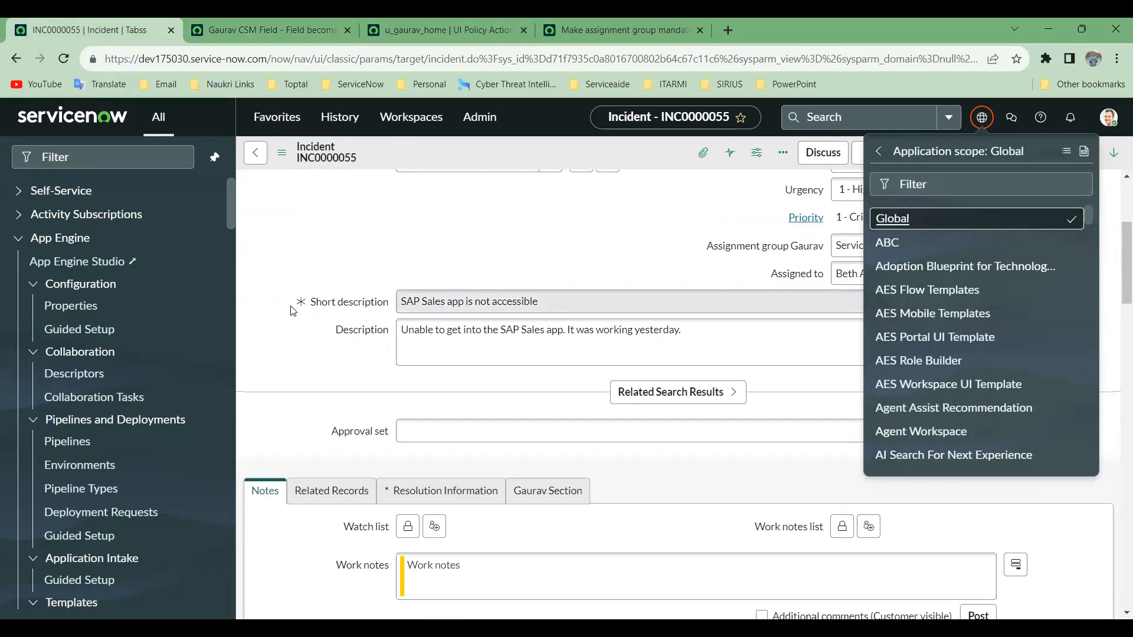
scroll(293, 301, "up", 2)
left_click(982, 117)
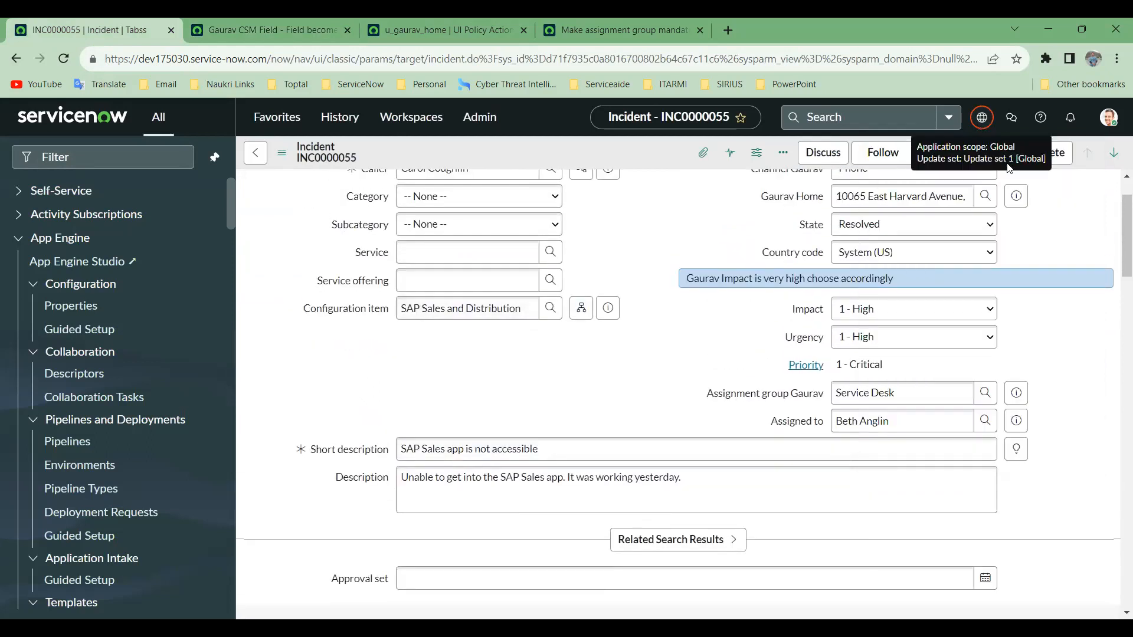
scroll(673, 266, "down", 2)
scroll(679, 283, "up", 3)
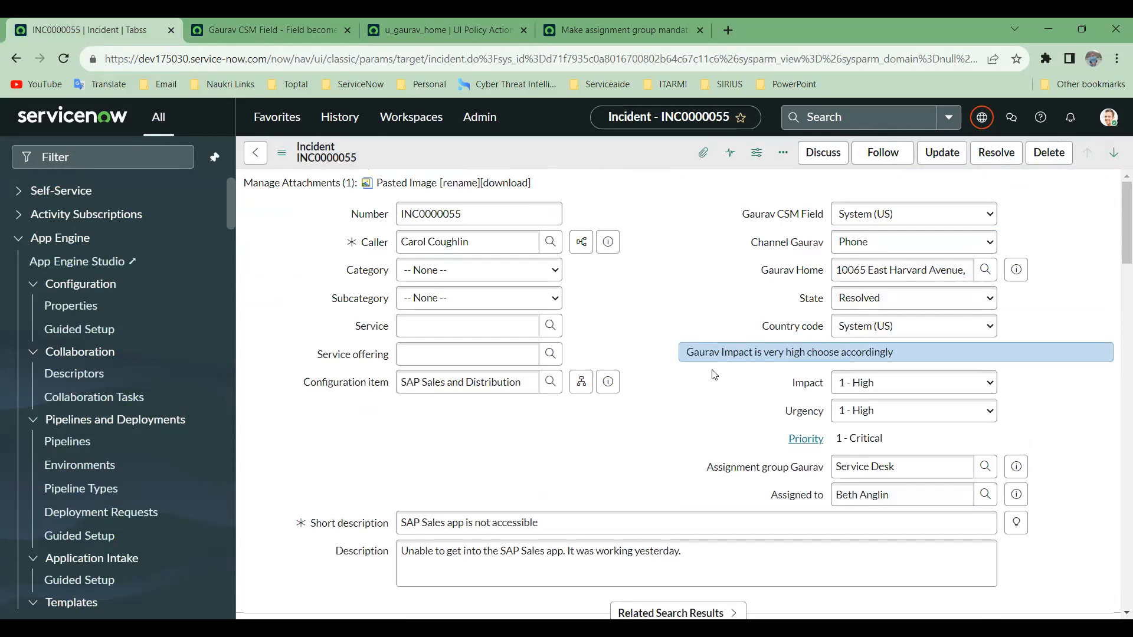
left_click(924, 309)
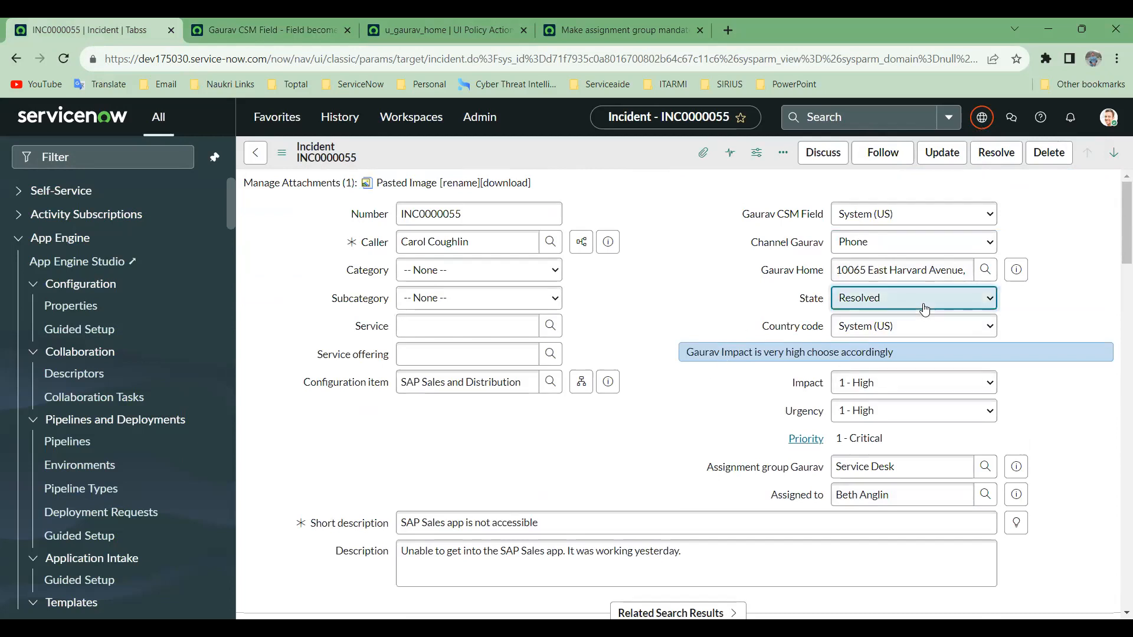
scroll(924, 309, "down", 1)
scroll(676, 434, "up", 1)
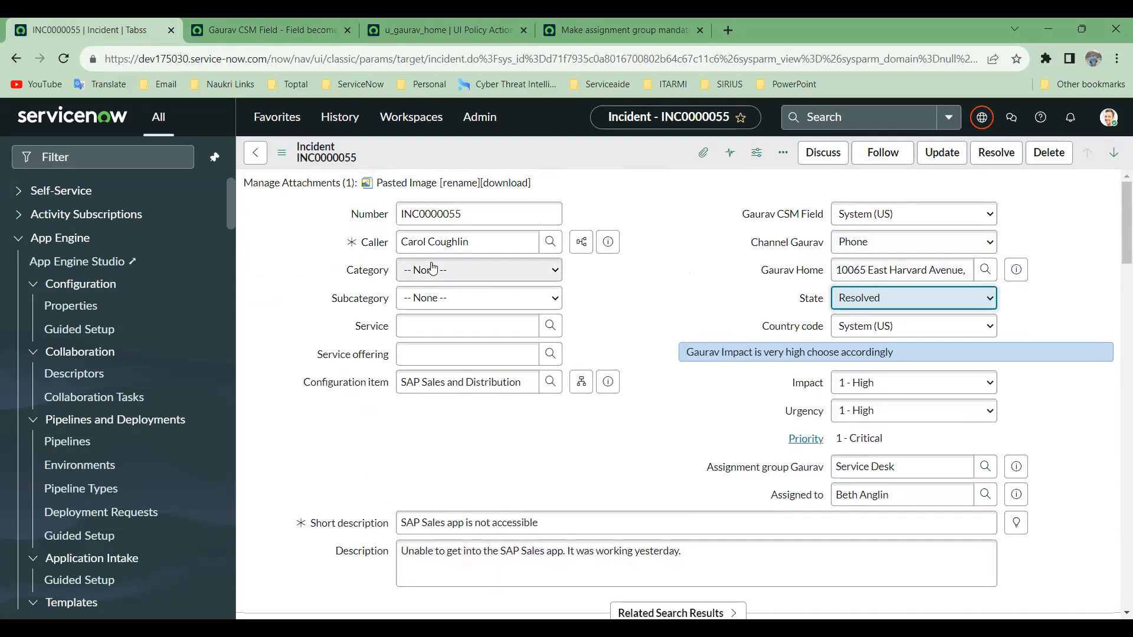
left_click(381, 235)
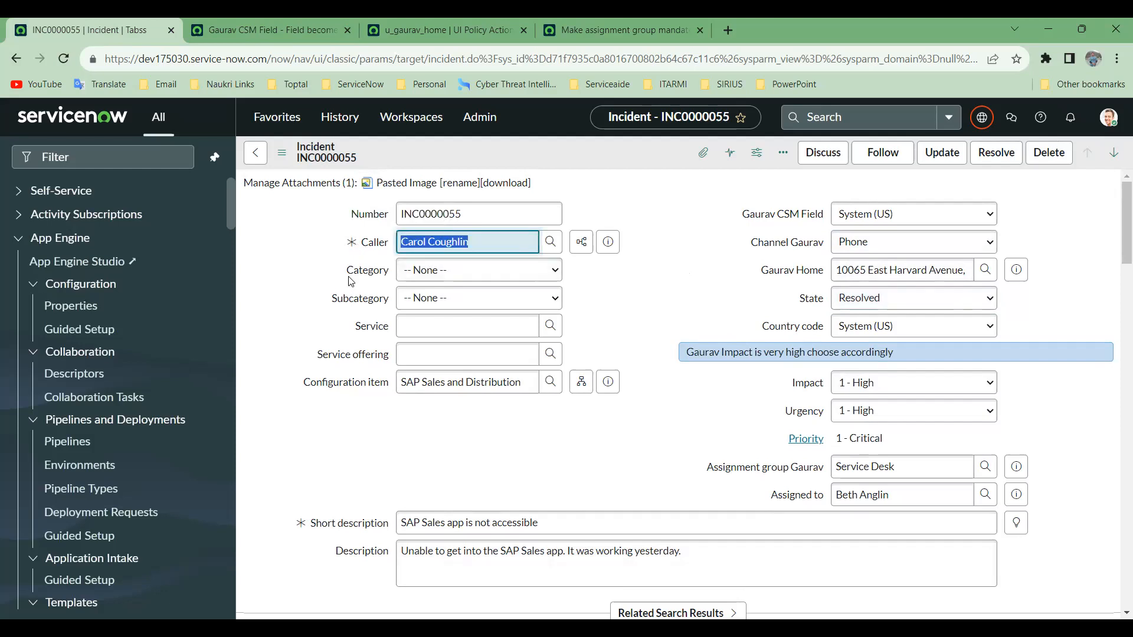
left_click(443, 278)
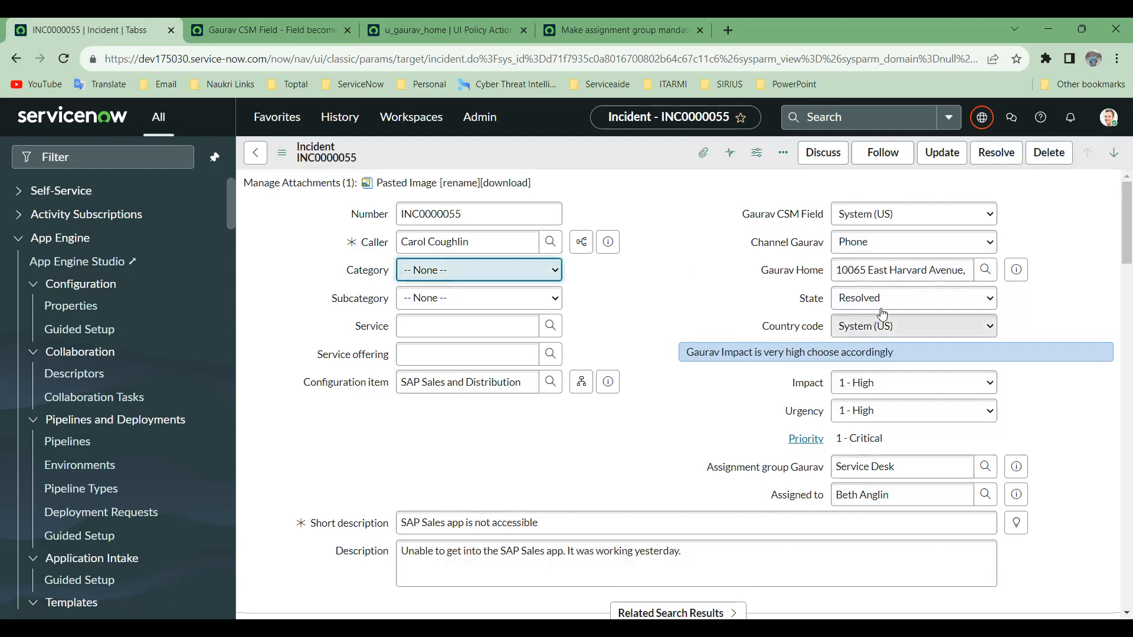